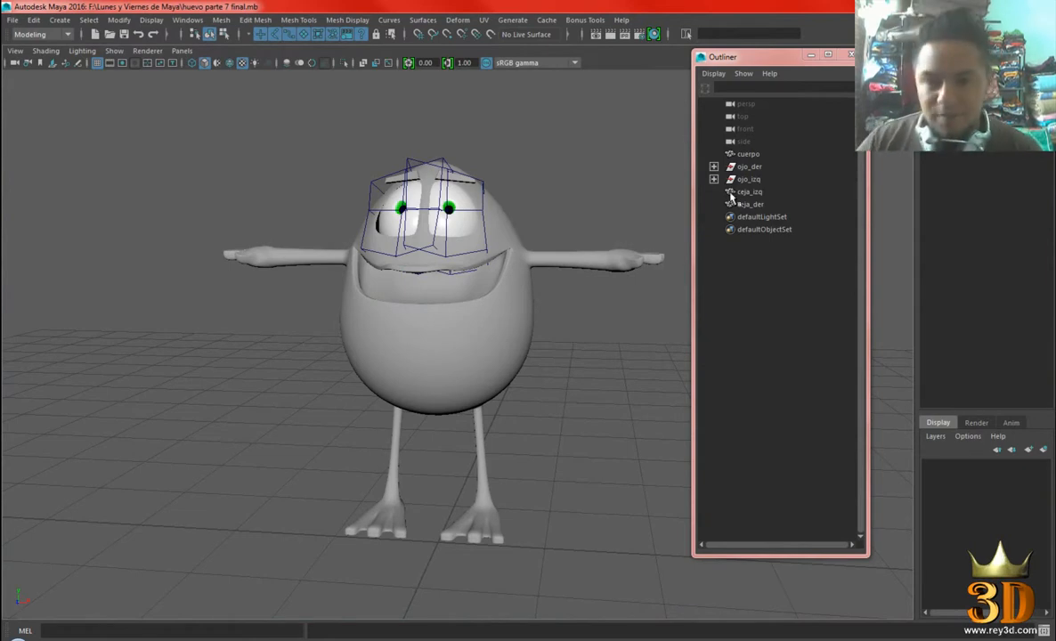
Minimize the Outliner and examine the character's feet, hands and face in the patin 6 reference image.
left_click(810, 57)
scroll(510, 373, "up", 3)
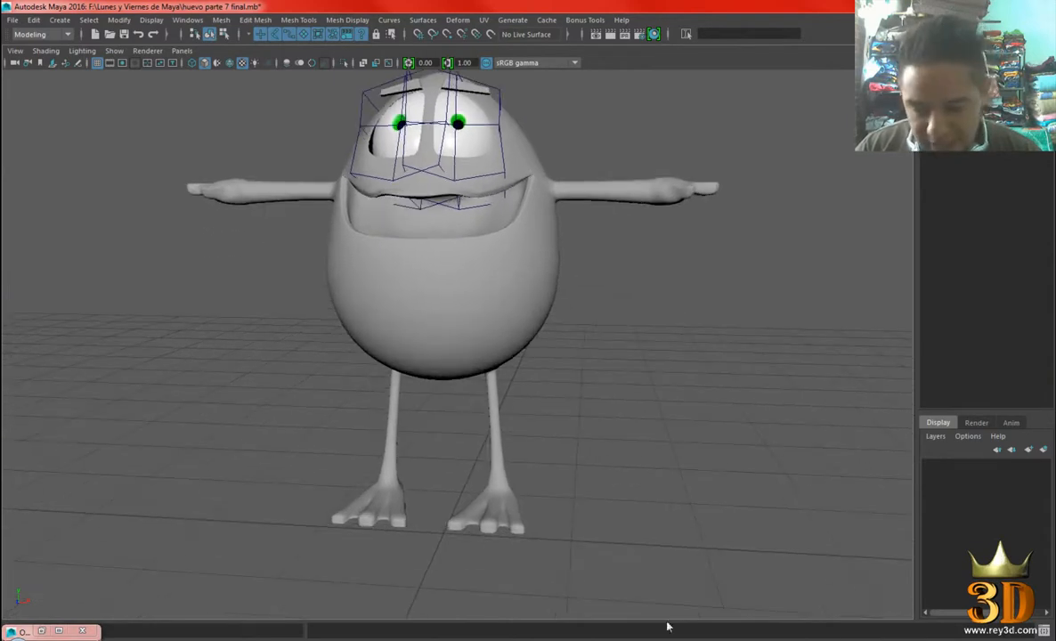
left_click(664, 570)
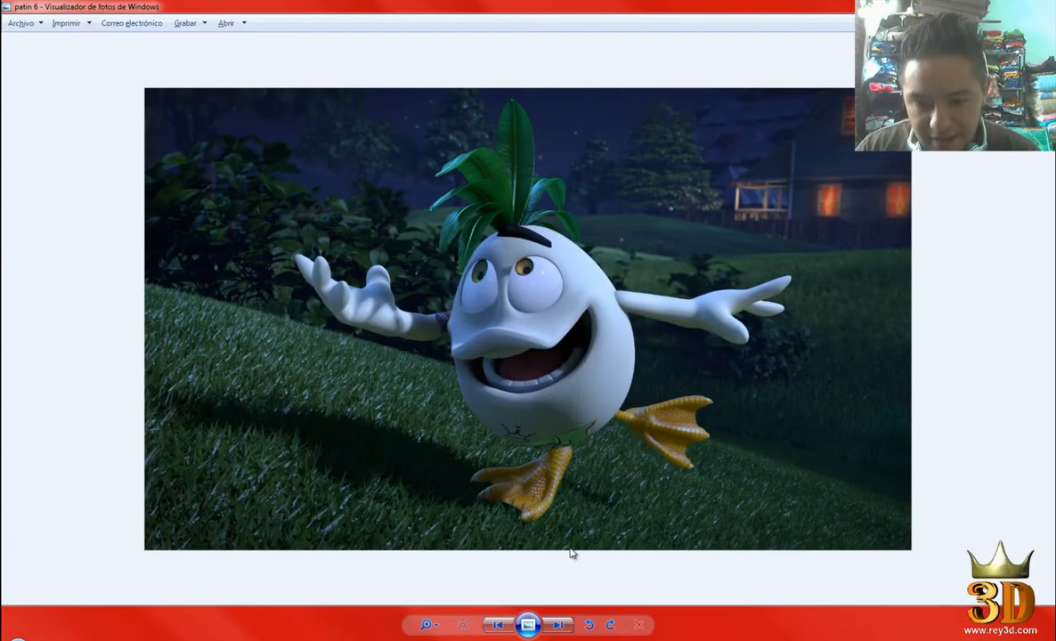
scroll(612, 517, "up", 5)
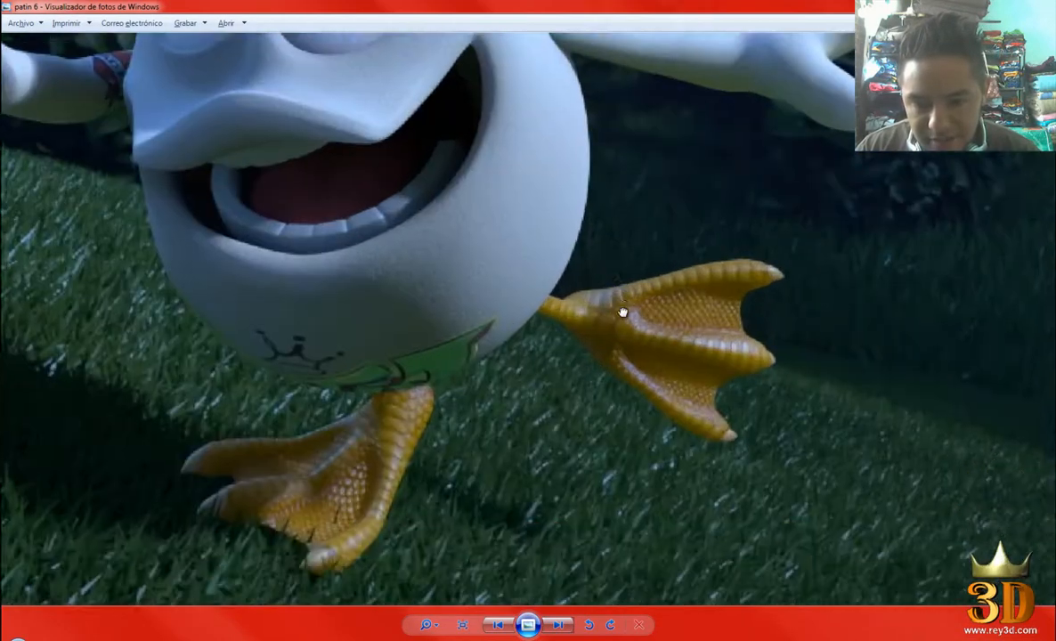
scroll(664, 276, "down", 5)
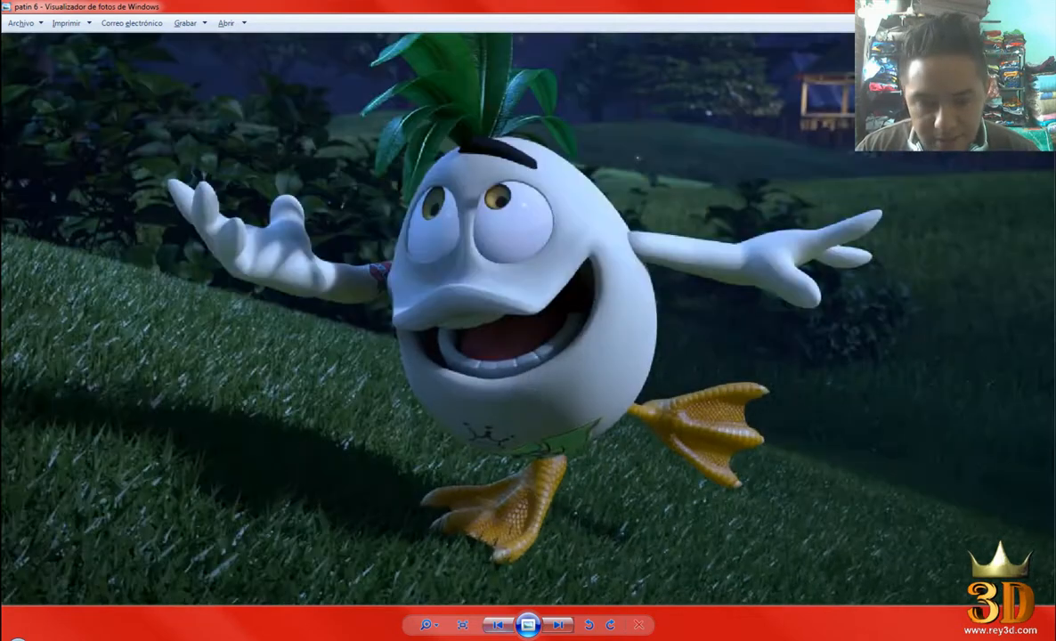
Return to Maya and examine the body's hand in unsmoothed and smoothed display, comparing it with the reference image.
key("alt+Tab")
left_click_drag(523, 350, 677, 453, "alt")
left_click(608, 377)
key("1")
left_click_drag(691, 397, 606, 370, "alt")
scroll(605, 371, "up", 5)
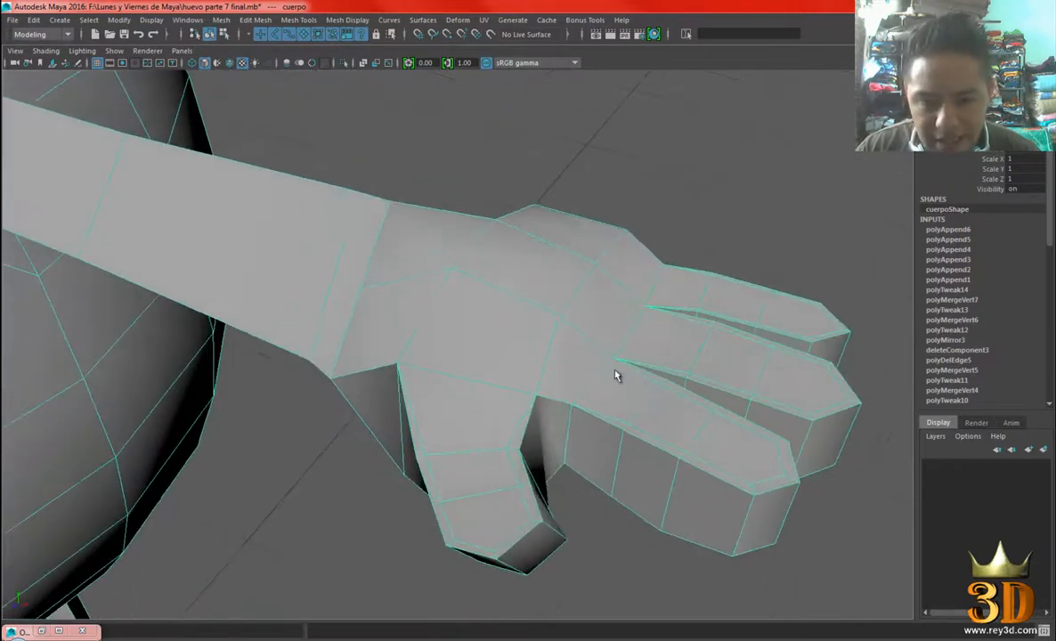
scroll(663, 414, "down", 5)
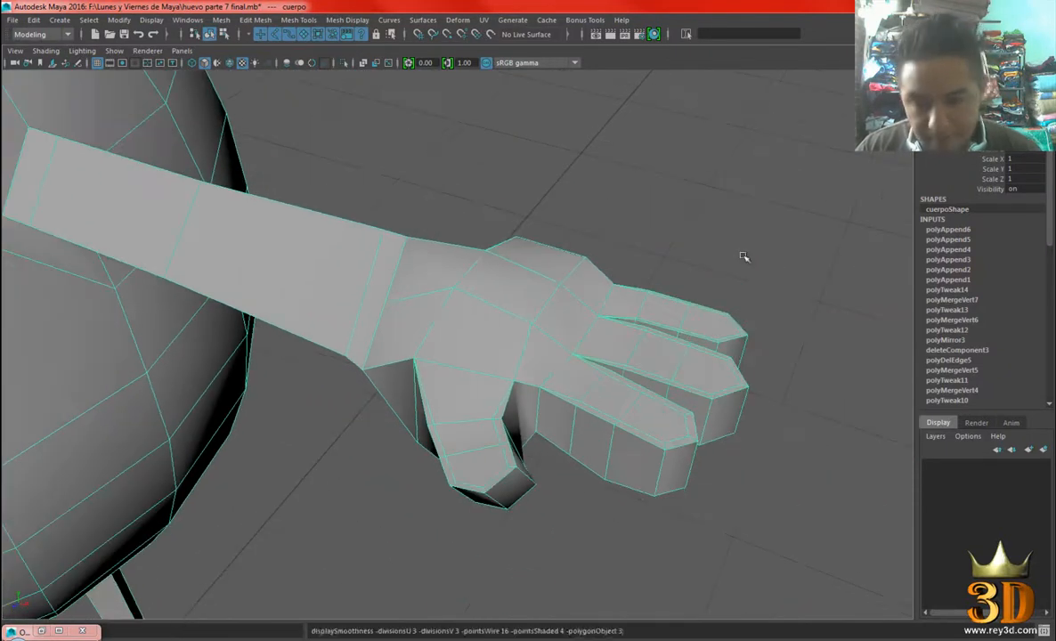
key("3")
left_click(768, 321)
scroll(750, 307, "up", 4)
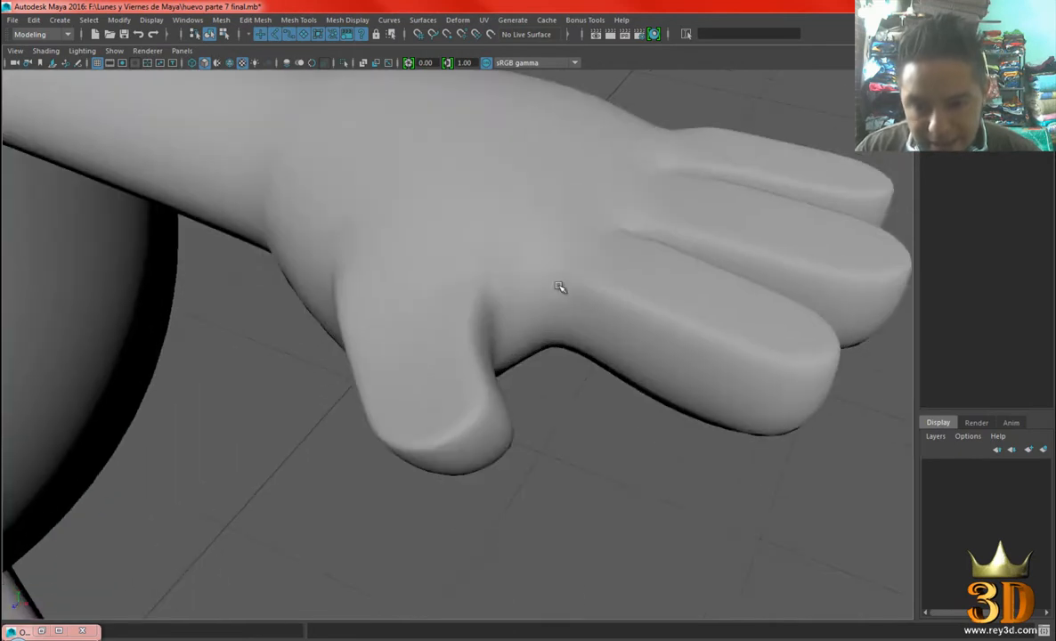
left_click_drag(543, 303, 647, 347, "alt")
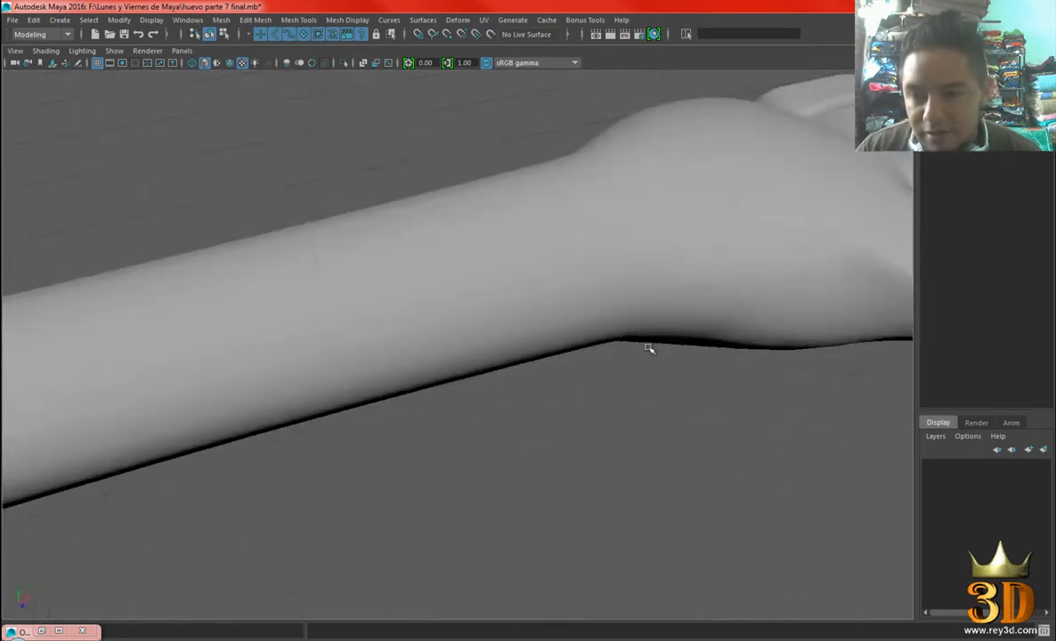
left_click_drag(822, 260, 369, 199, "alt")
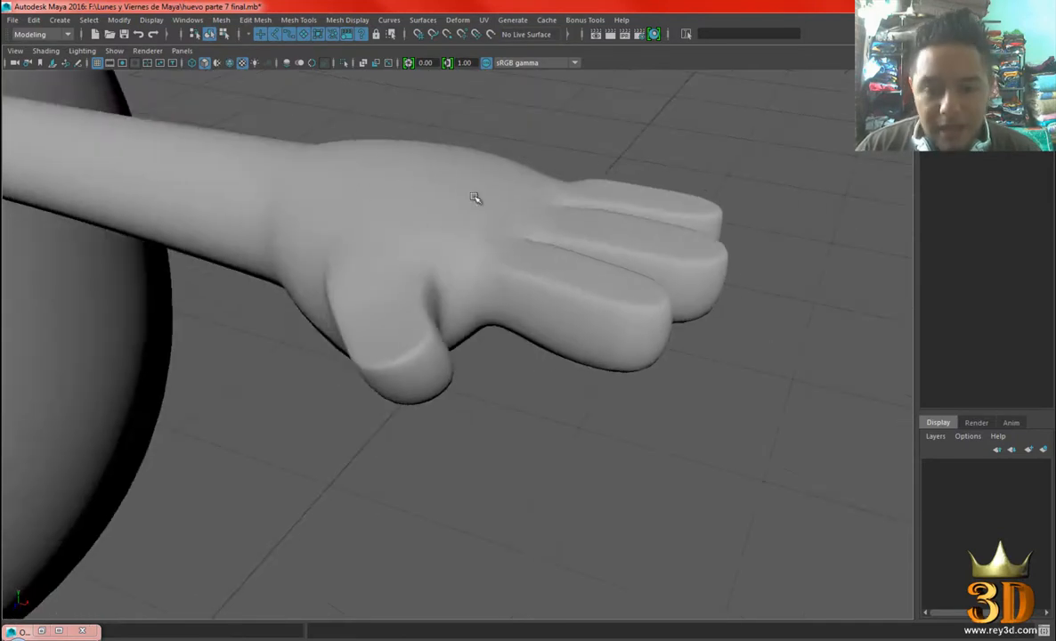
key("alt+Tab")
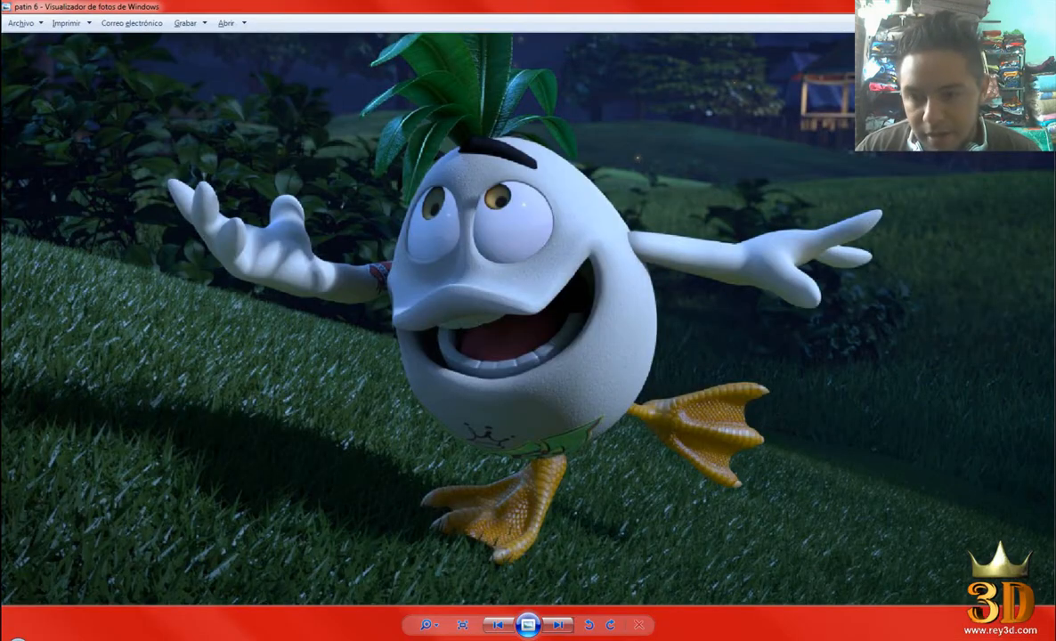
key("alt+Tab")
Show the body unsmoothed and select the edges running from the finger bases to the inset corners of the three fingers.
left_click(521, 269)
key("1")
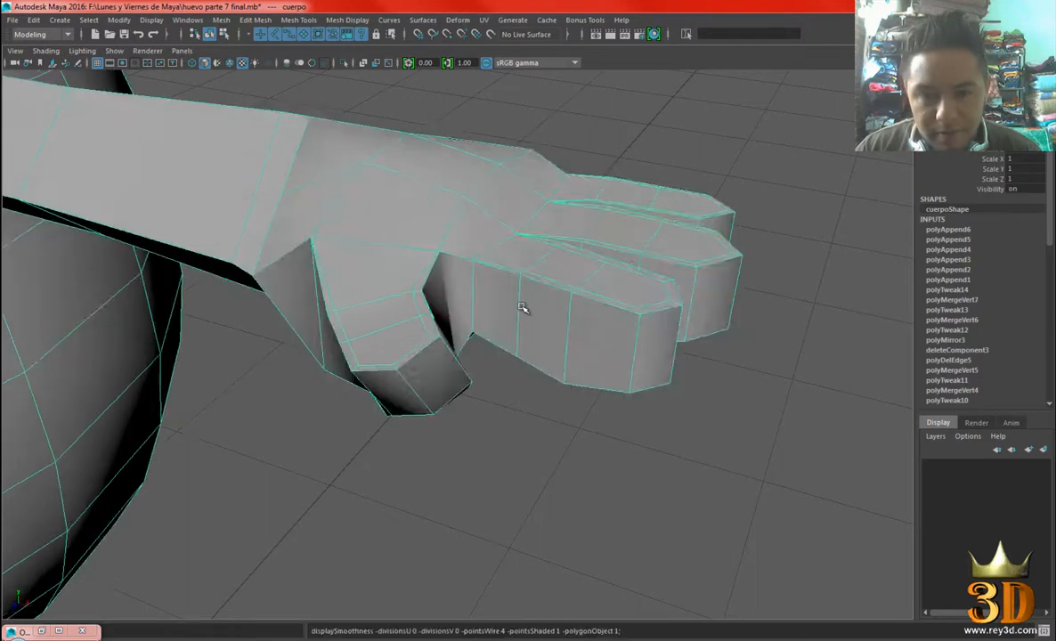
scroll(507, 303, "up", 5)
right_click_drag(509, 272, 502, 236)
left_click(496, 353)
left_click(592, 297)
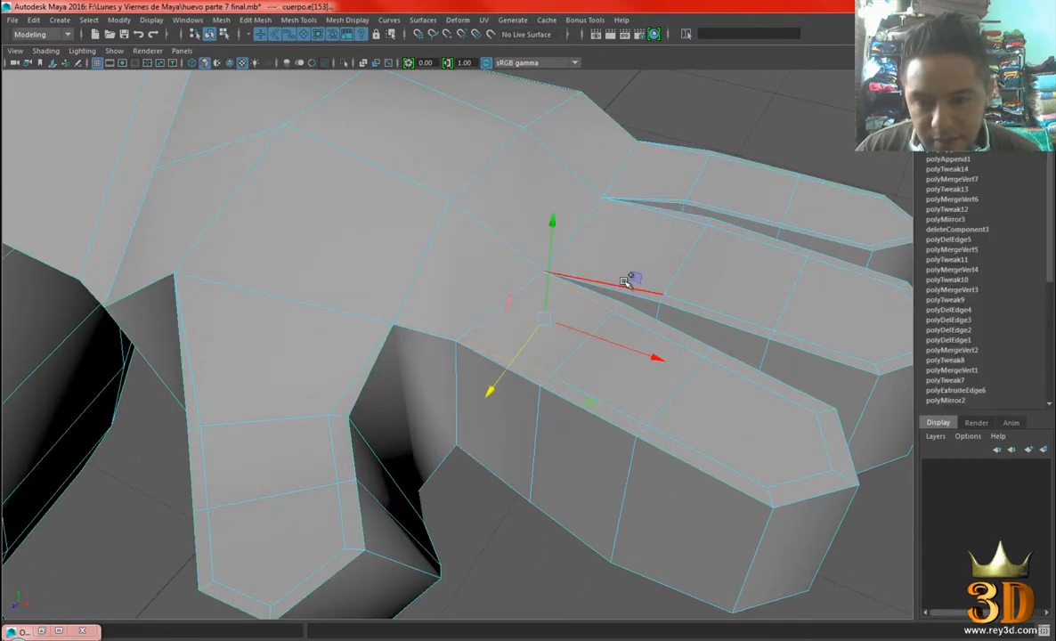
left_click(669, 201, "shift")
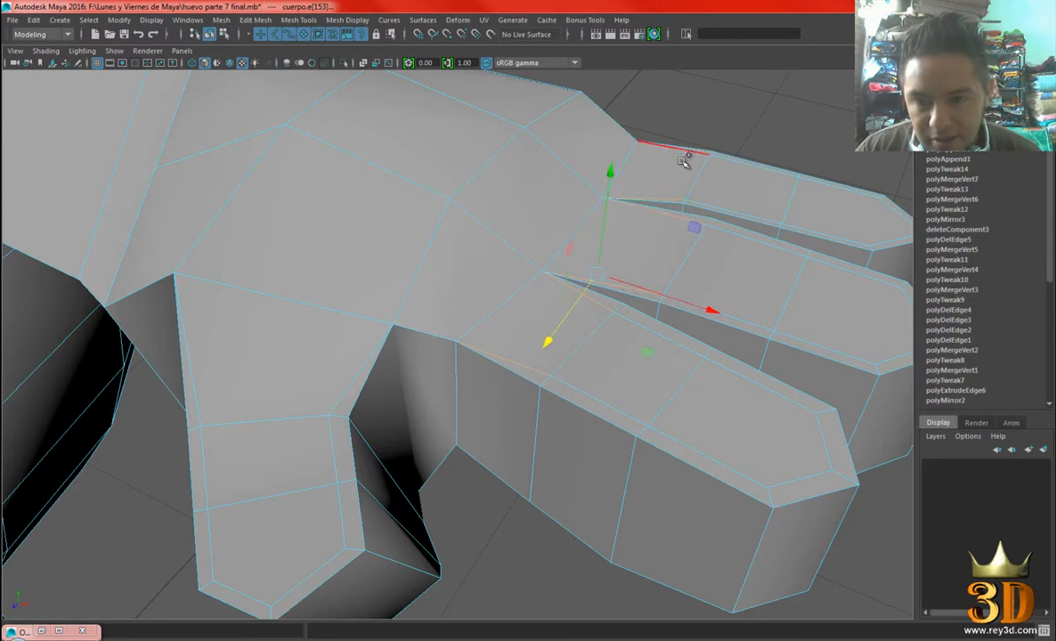
left_click(777, 172, "shift")
right_click_drag(778, 173, 746, 190, "shift")
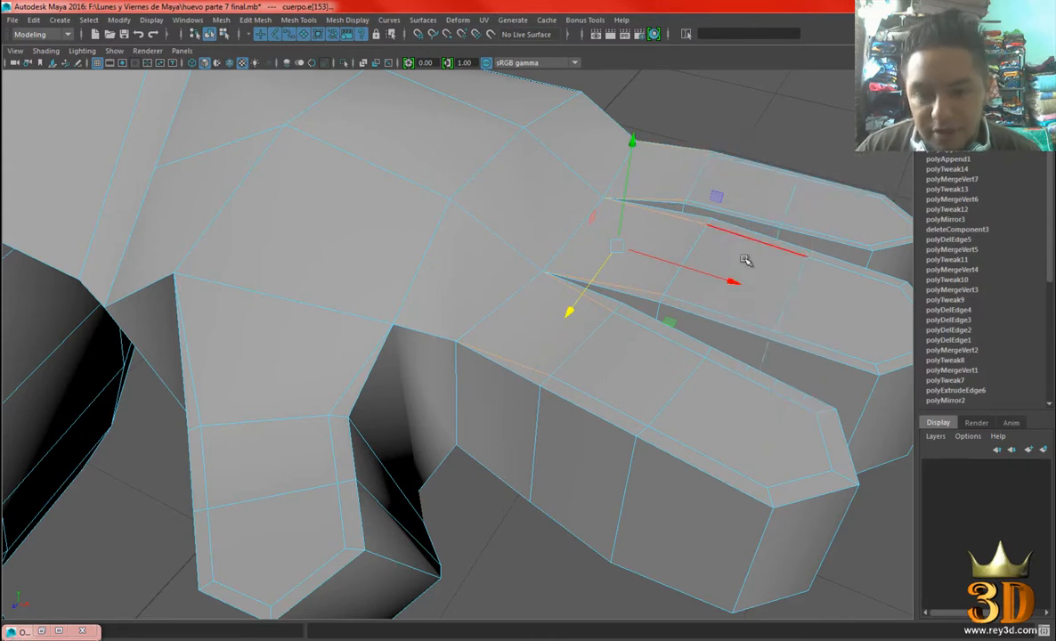
Try deleting the selected finger-base edges, and undo the deletion.
key("Delete")
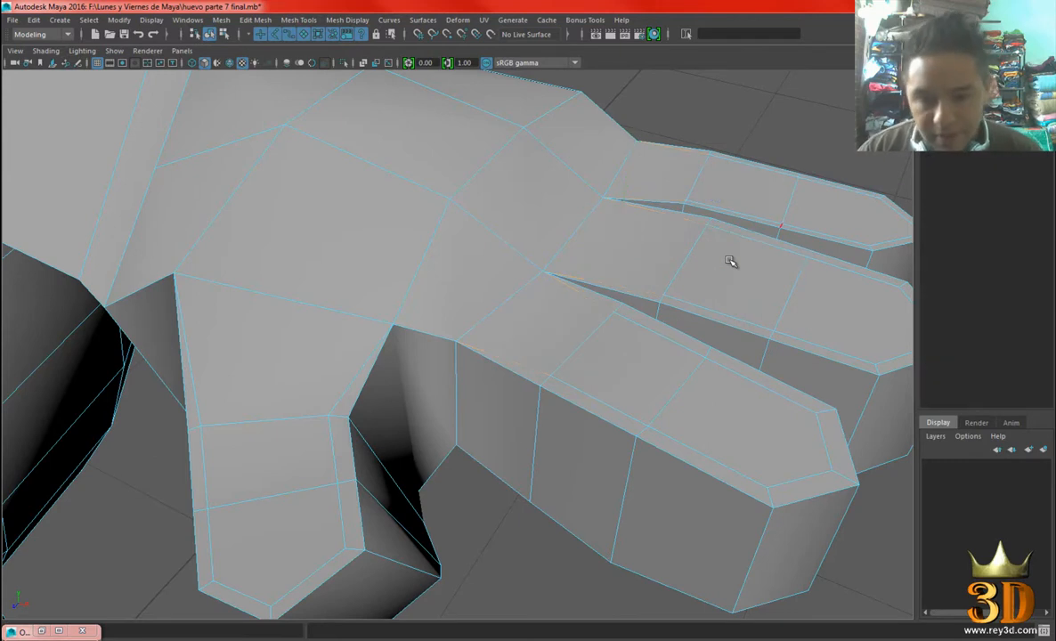
right_click_drag(667, 236, 604, 236)
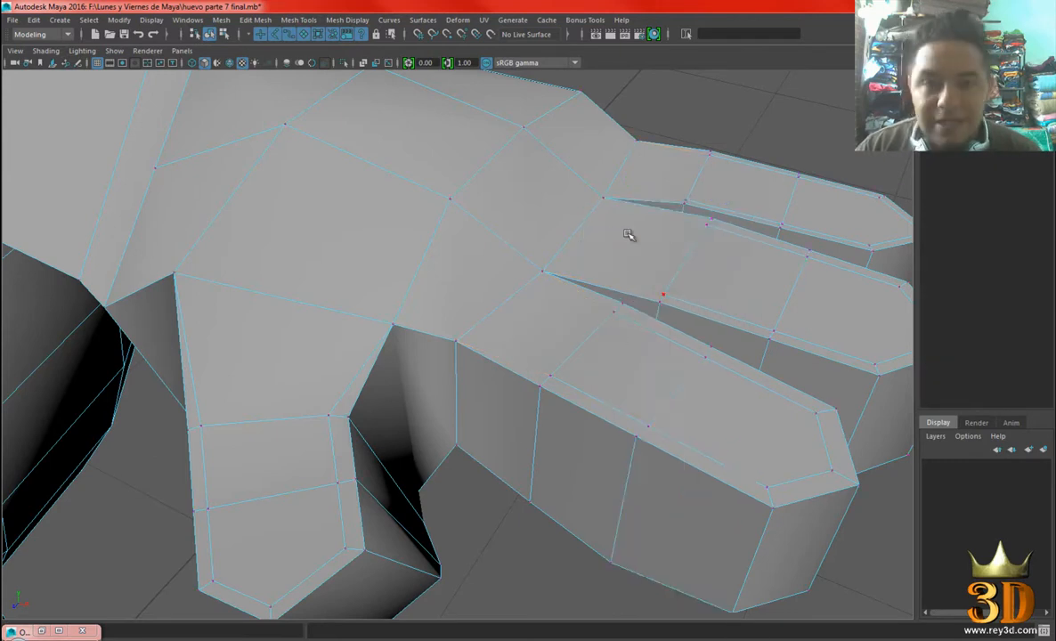
key("ctrl+z")
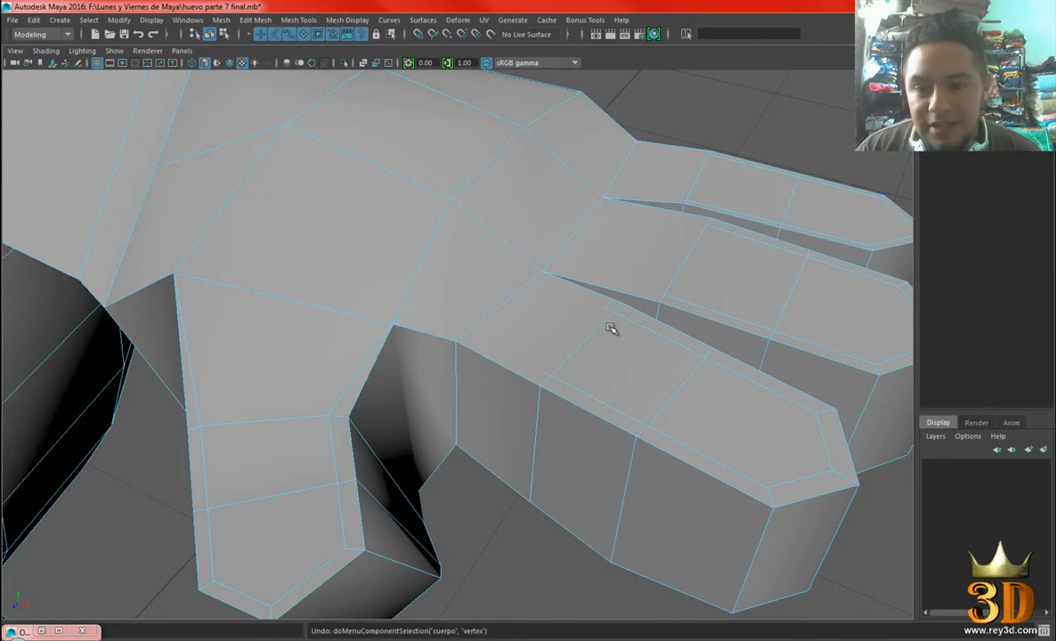
key("ctrl+z")
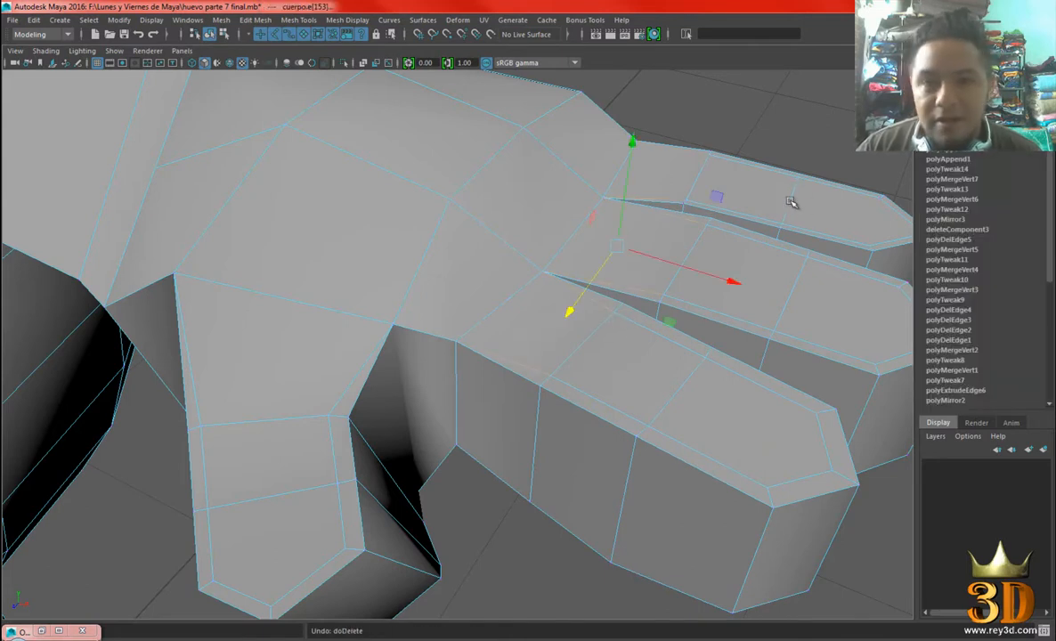
Remove the selected edges at the bases of the three fingers with the Delete Edge command.
middle_click_drag(784, 241, 797, 250, "alt")
right_click_drag(797, 250, 763, 225, "alt")
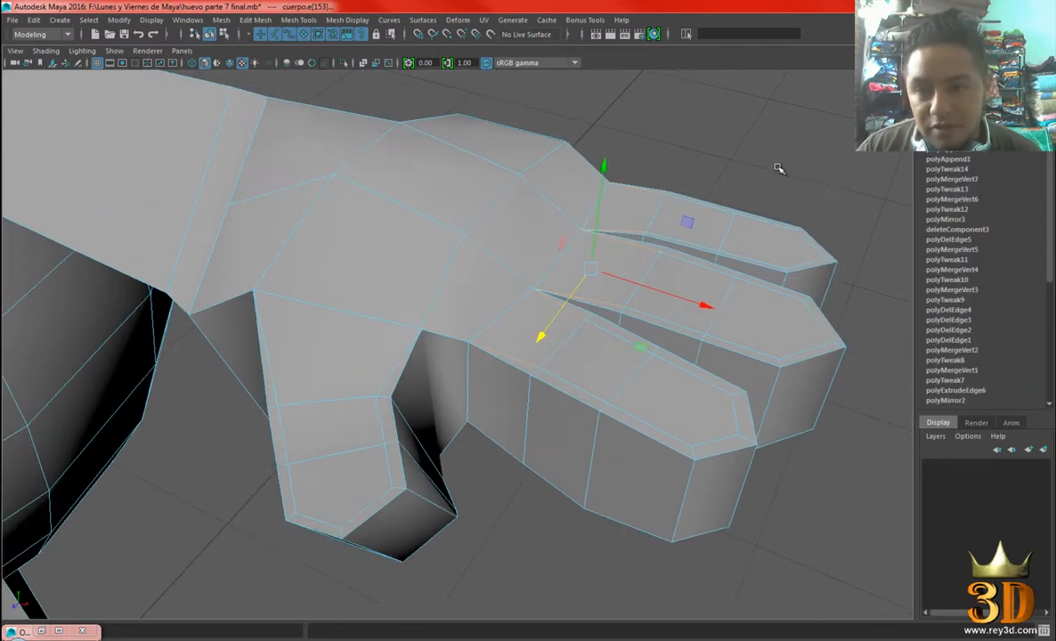
right_click_drag(778, 168, 707, 183, "shift")
left_click_drag(653, 358, 713, 340, "alt")
key("ctrl+z")
Cut a new edge line with Multi-Cut from the nearest finger's inset corner around the palm border to the thumb's inset corner.
right_click_drag(757, 216, 628, 242, "shift")
scroll(701, 252, "up", 3)
scroll(677, 343, "down", 5)
scroll(627, 382, "up", 6)
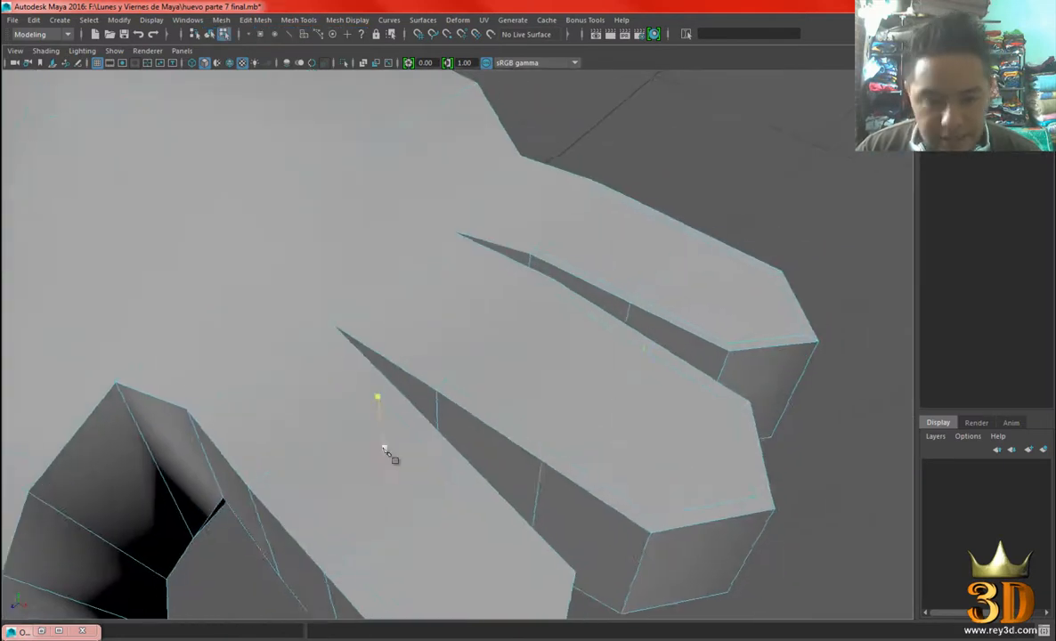
left_click_drag(385, 450, 503, 419, "alt")
left_click(516, 410)
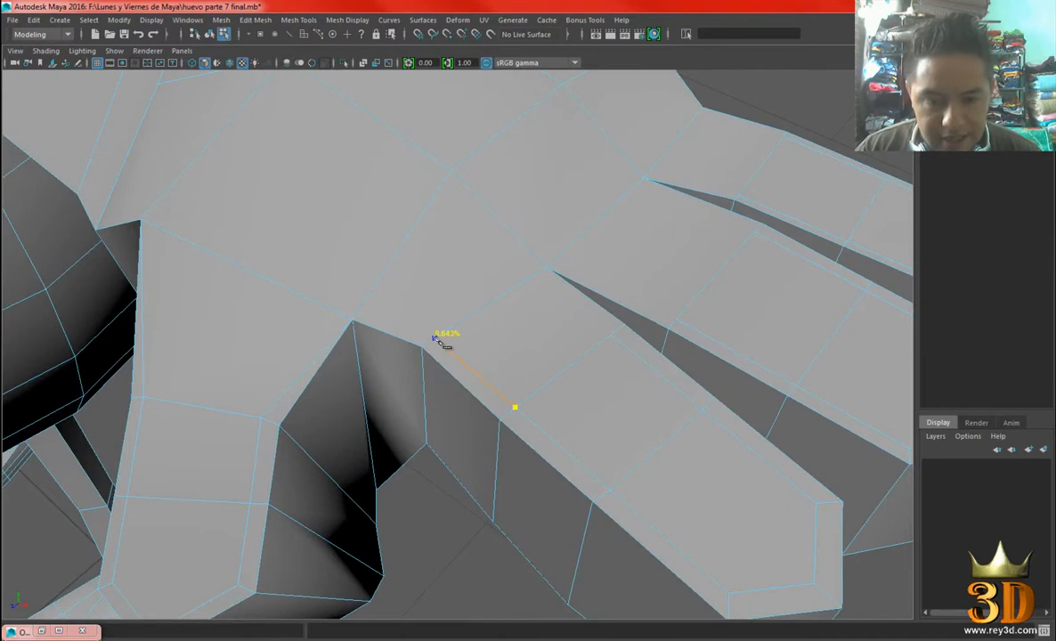
left_click_drag(437, 346, 459, 353, "alt")
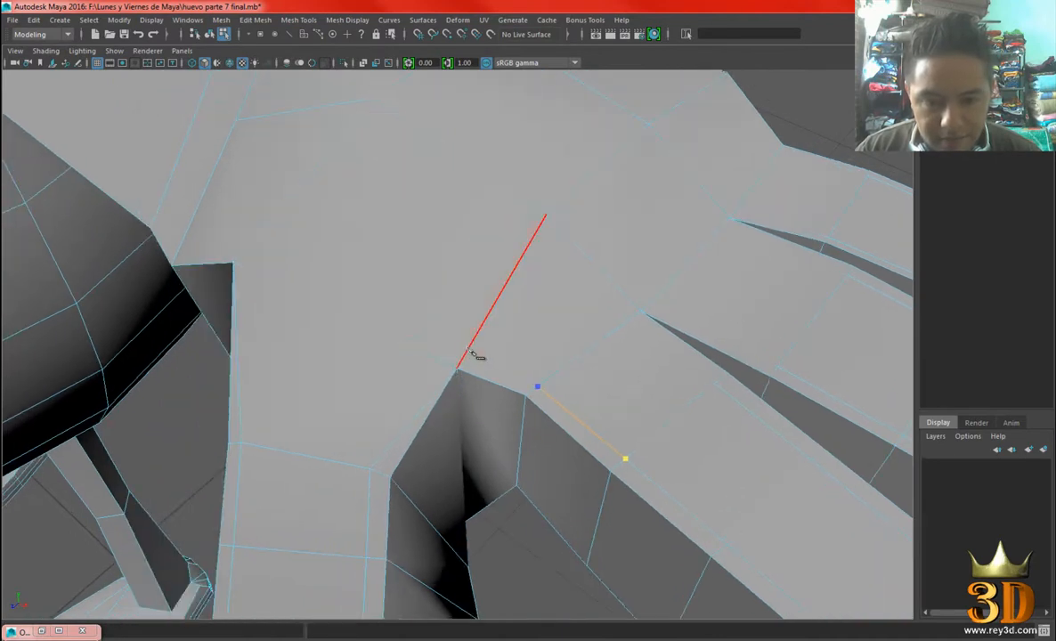
left_click(467, 354)
left_click(376, 443)
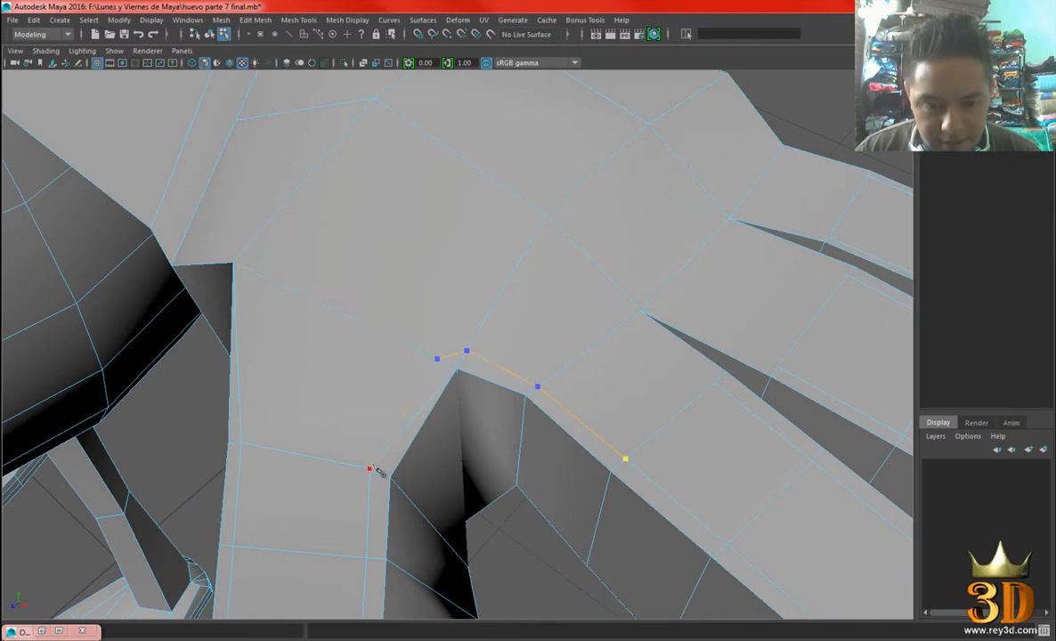
key("Return")
Delete the short leftover edge beside the new cut at the corner between the thumb and the nearest finger.
left_click_drag(385, 326, 443, 330, "alt")
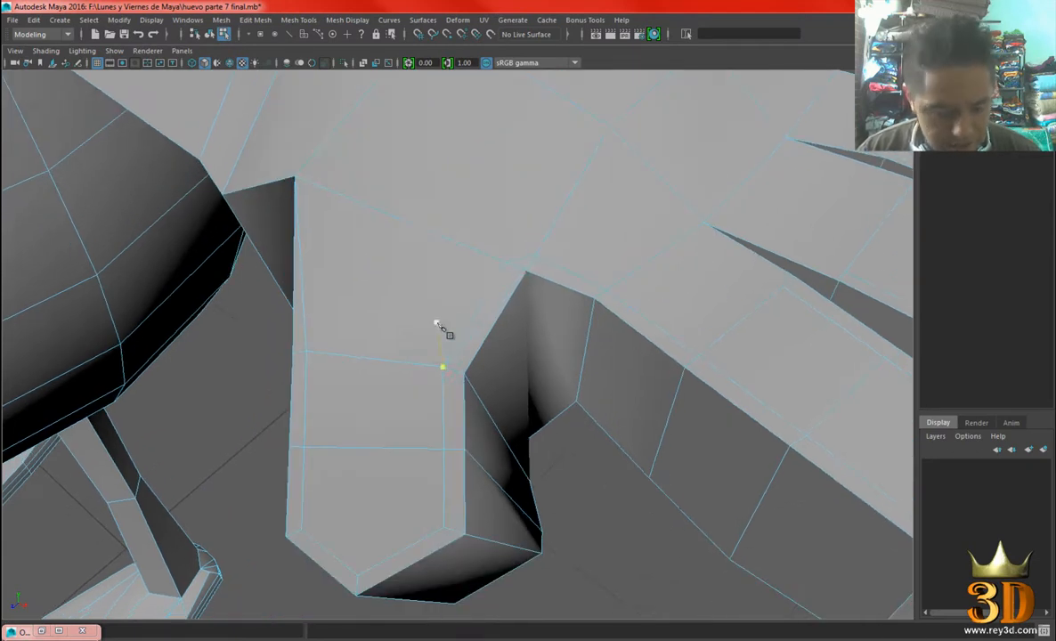
right_click_drag(547, 207, 533, 259)
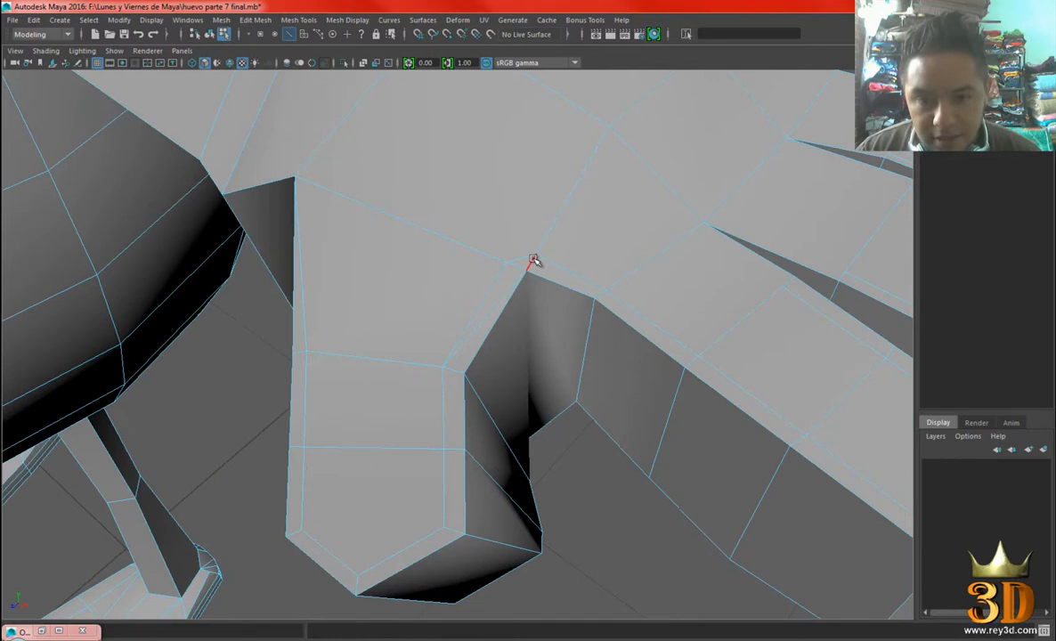
left_click(532, 259)
left_click(495, 306)
right_click_drag(653, 221, 617, 238, "shift")
left_click_drag(616, 239, 648, 306, "alt")
Show the body in smoothed display and examine the hand's shape around the thumb and finger bases.
scroll(591, 334, "up", 3)
mouse_move(561, 264)
right_mouse_down()
mouse_move(618, 243)
mouse_move(561, 274)
right_mouse_up()
key("3")
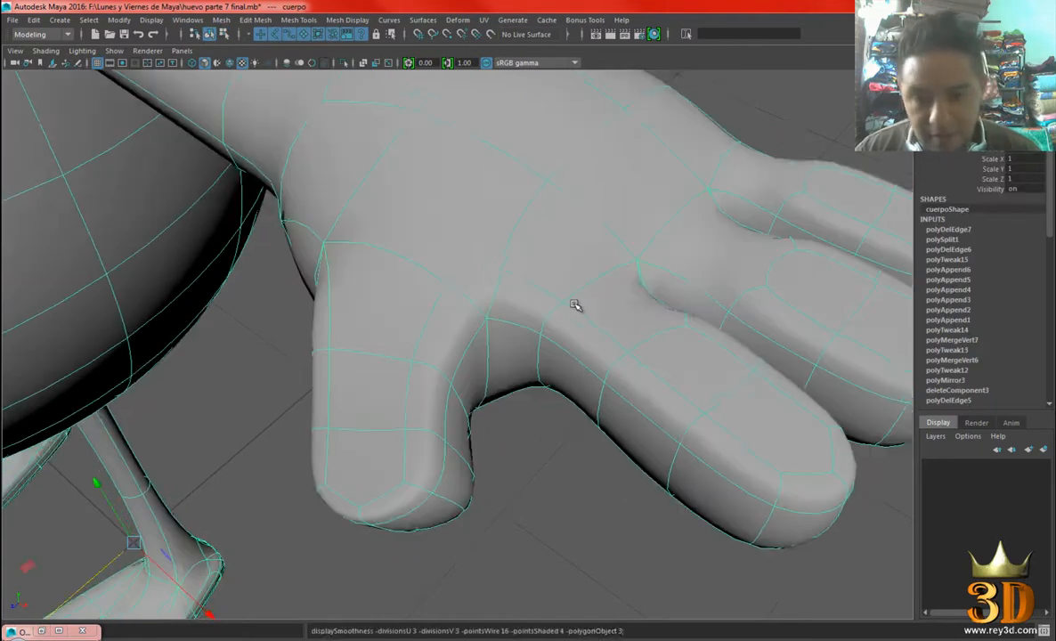
right_click_drag(716, 318, 684, 285, "alt")
left_click(761, 139)
mouse_move(726, 288)
left_mouse_down("alt")
mouse_move(759, 262)
mouse_move(712, 299)
left_mouse_up("alt")
right_click_drag(712, 299, 632, 322, "alt")
left_click_drag(632, 321, 613, 307, "alt")
right_click_drag(613, 306, 677, 368, "alt")
left_click_drag(676, 368, 606, 366, "alt")
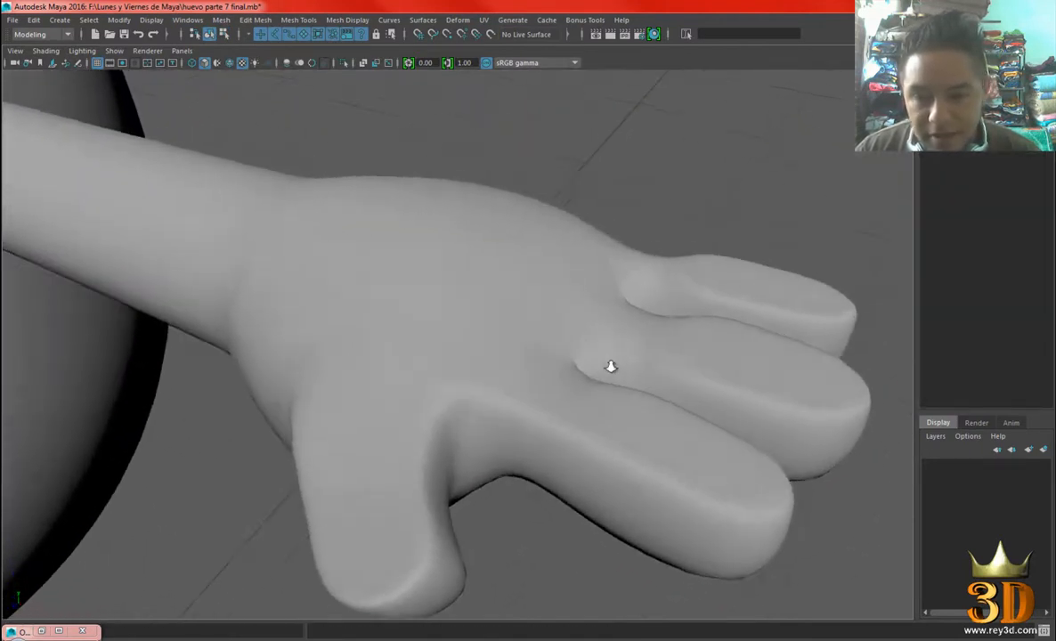
right_click_drag(607, 366, 648, 370, "alt")
left_click_drag(649, 370, 669, 302, "alt")
scroll(677, 308, "down", 3)
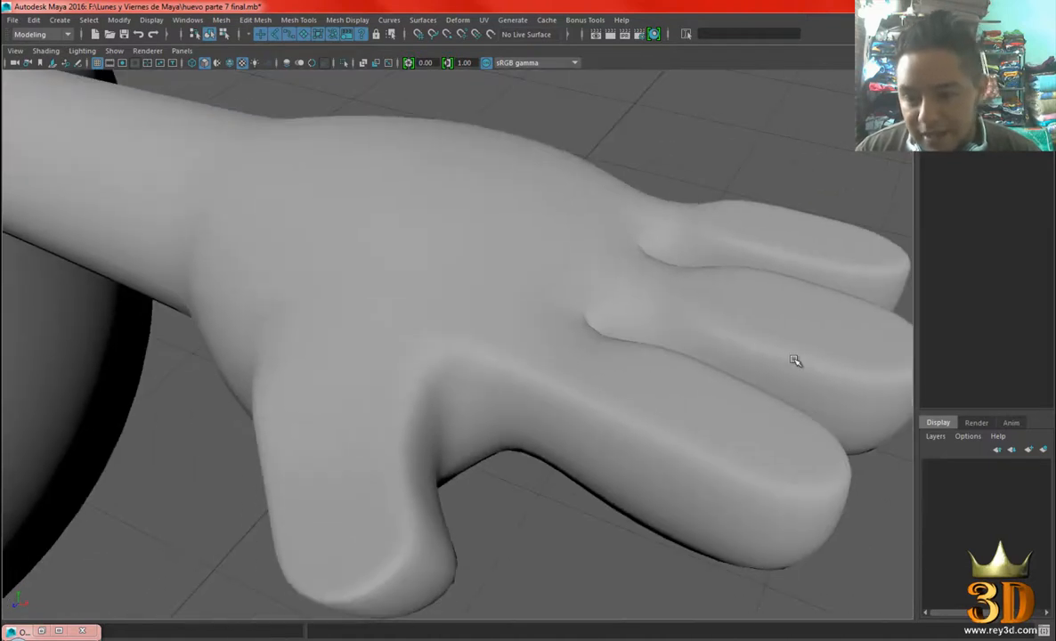
left_click_drag(766, 330, 863, 353, "alt")
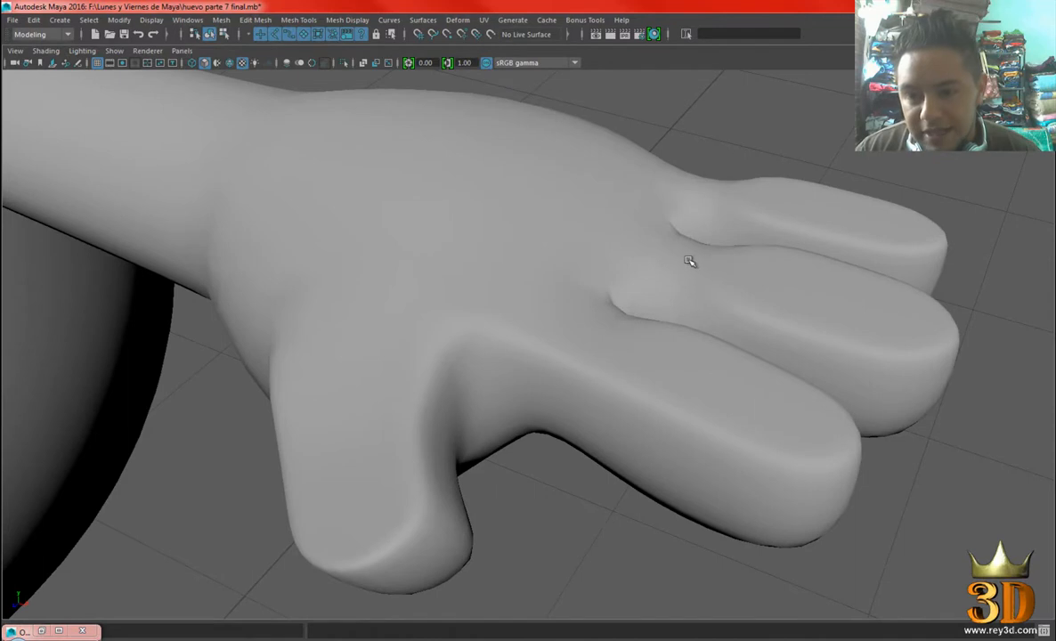
Compare the gaps between the fingers in unsmoothed and smoothed display of the body.
left_click(674, 290)
key("1")
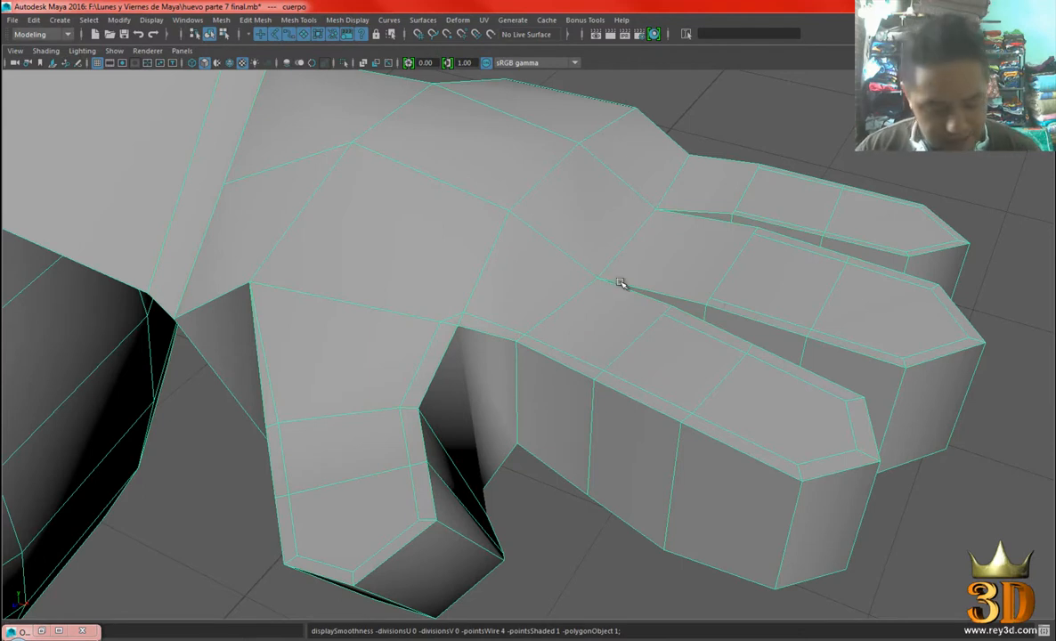
key("3")
left_click(806, 115)
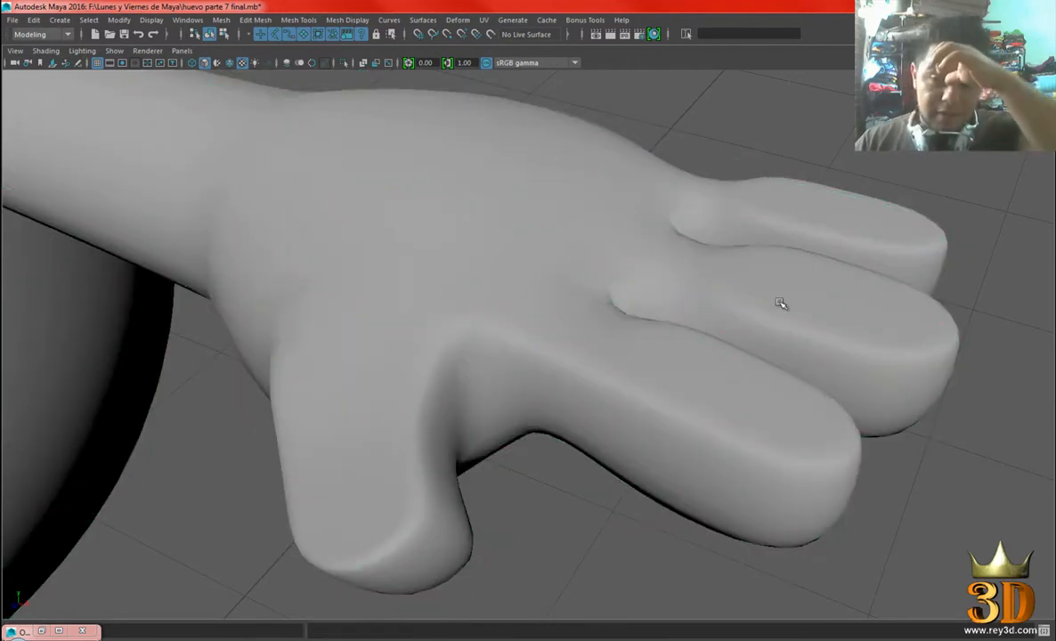
left_click(646, 386)
key("1")
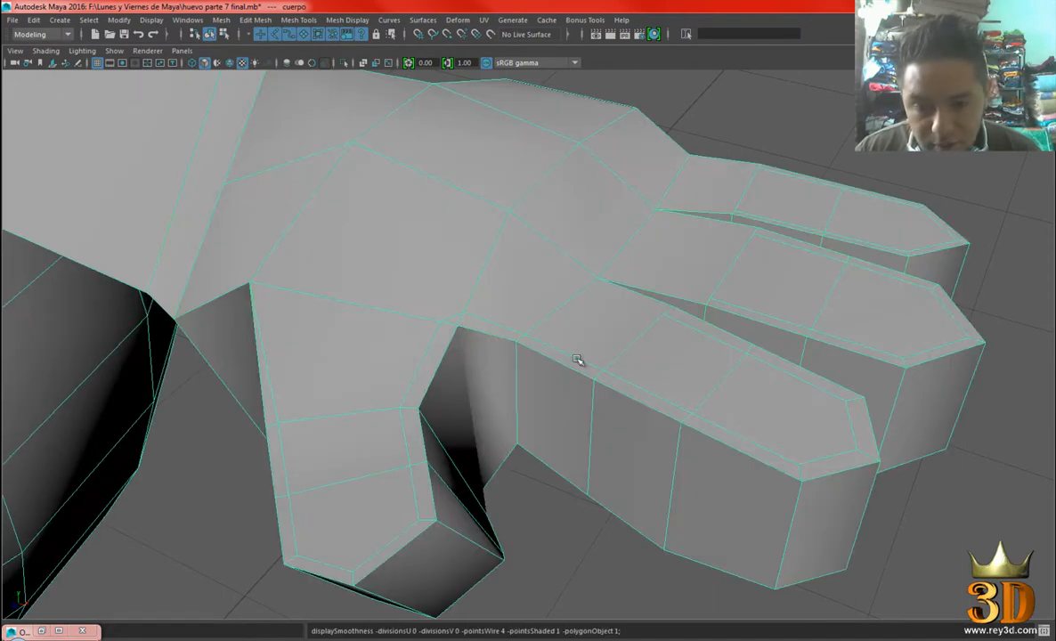
key("3")
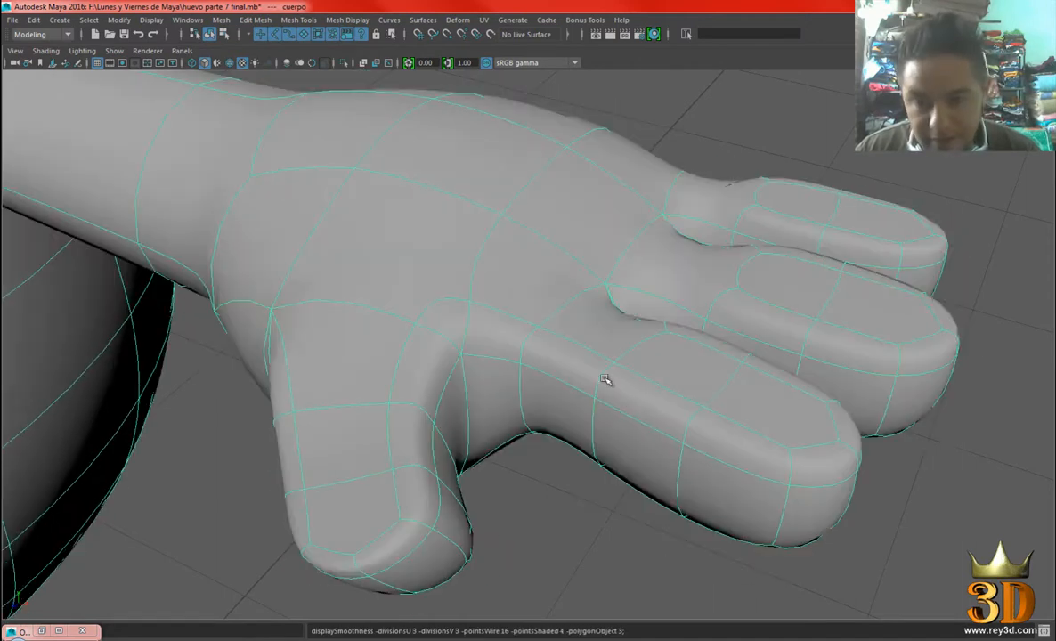
left_click(787, 130)
right_click_drag(750, 369, 703, 328, "alt")
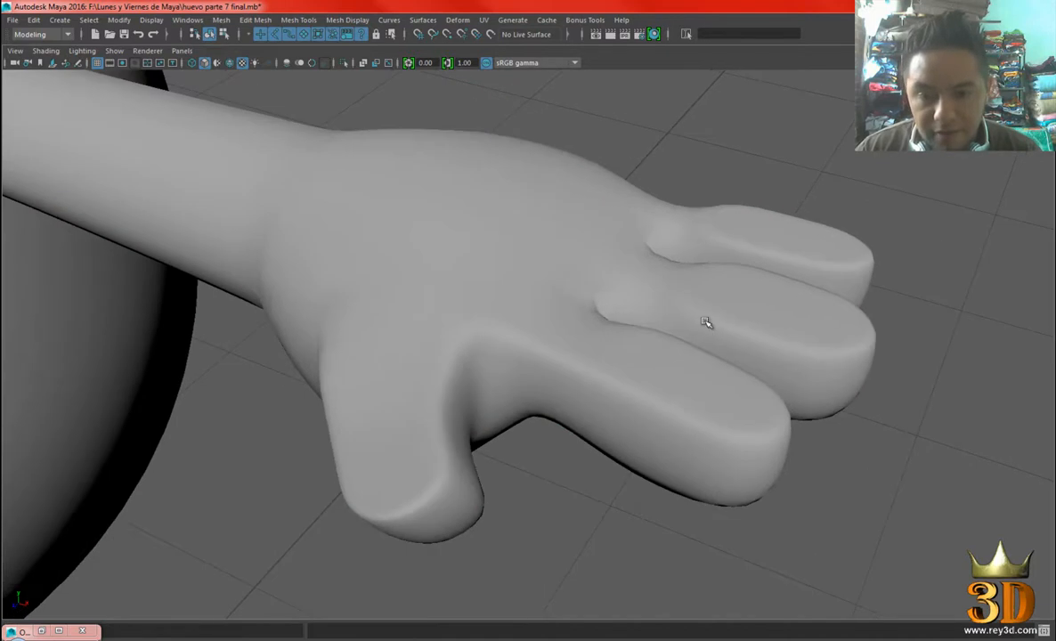
Cut an edge line with Multi-Cut from the middle finger's inset corner around the gap's base to the nearest finger's inset corner.
left_click(716, 319)
key("1")
scroll(672, 342, "up", 5)
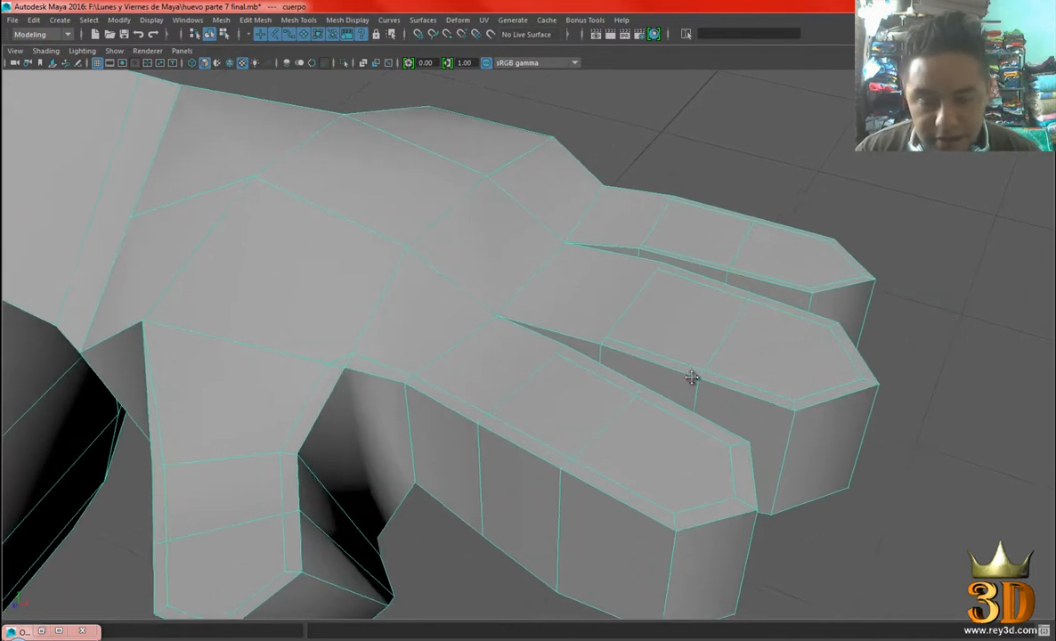
right_click_drag(676, 297, 623, 307, "shift")
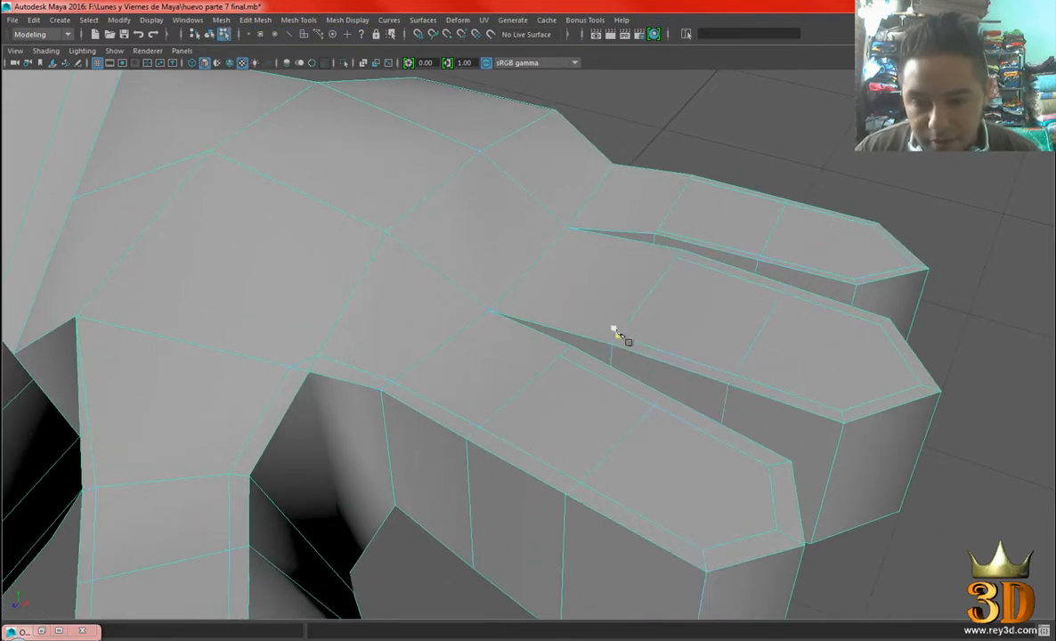
left_click(618, 336)
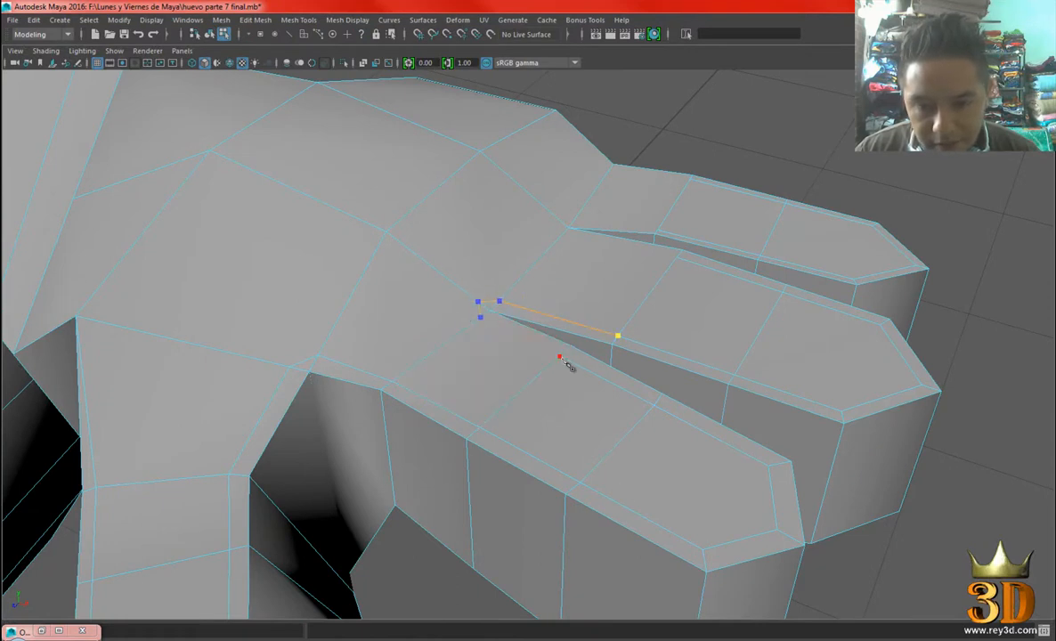
right_click(595, 272)
scroll(648, 295, "down", 3)
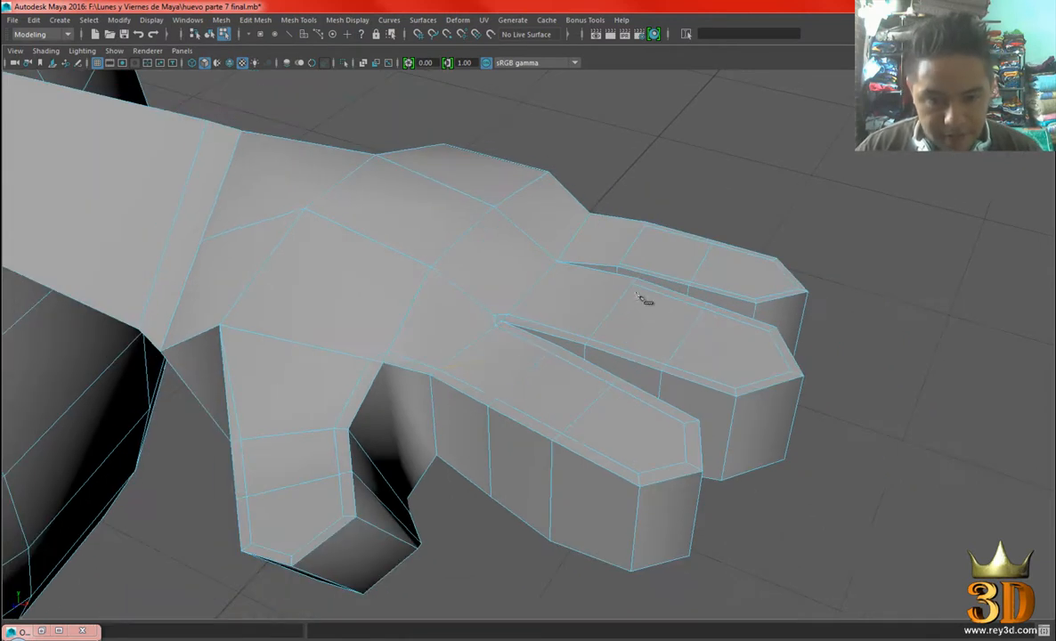
Compare the bases of both finger gaps in smoothed and unsmoothed display of the body.
scroll(429, 310, "up", 2)
scroll(446, 323, "up", 2)
scroll(611, 306, "down", 5)
key("3")
right_click_drag(612, 259, 672, 238)
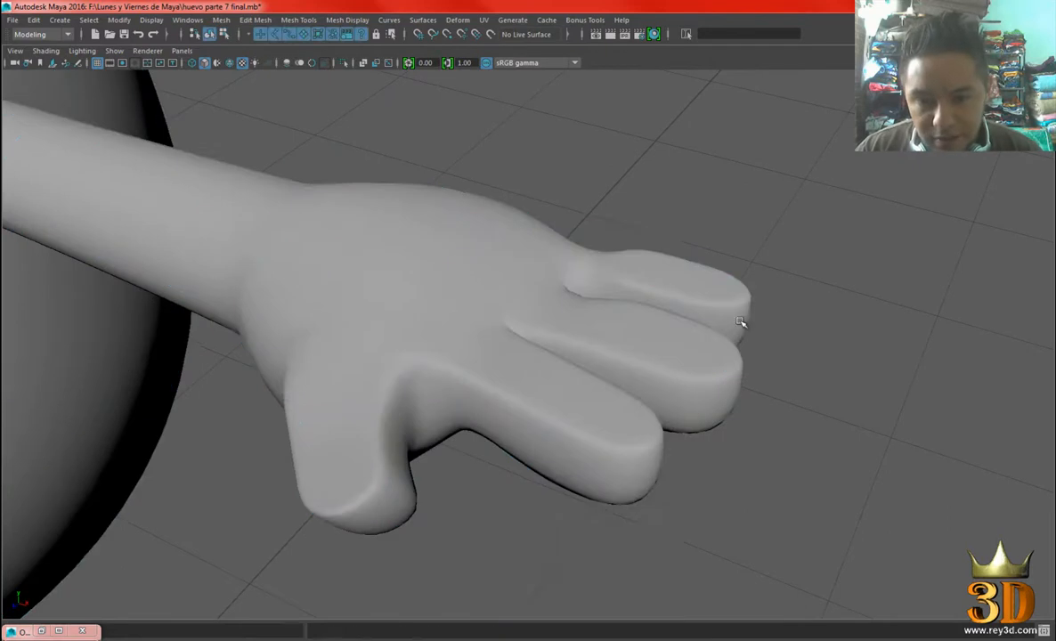
scroll(686, 331, "up", 4)
scroll(686, 347, "down", 3)
left_click_drag(625, 327, 745, 372, "alt")
scroll(730, 325, "up", 4)
middle_click_drag(745, 372, 598, 268, "alt")
left_click(588, 267)
key("1")
scroll(586, 303, "up", 1)
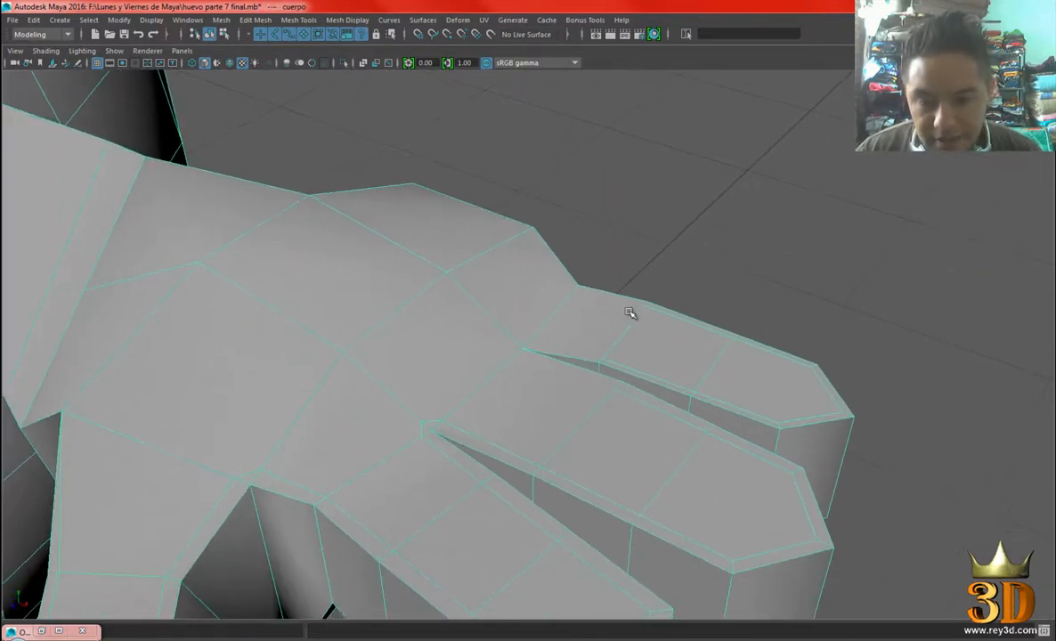
key("3")
left_click_drag(714, 346, 656, 336, "alt")
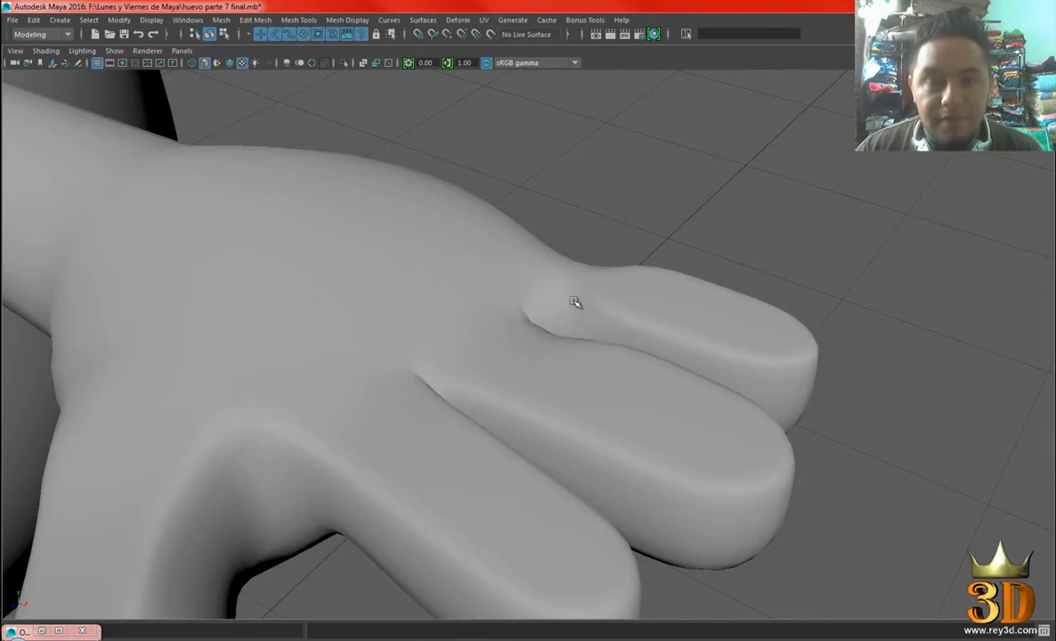
Cut an edge line with Multi-Cut around the base of the gap between the far finger and the middle finger, joining their inset corners.
left_click(357, 289)
key("1")
scroll(481, 305, "up", 3)
middle_click_drag(495, 316, 534, 403, "alt")
right_click_drag(522, 293, 465, 300, "shift")
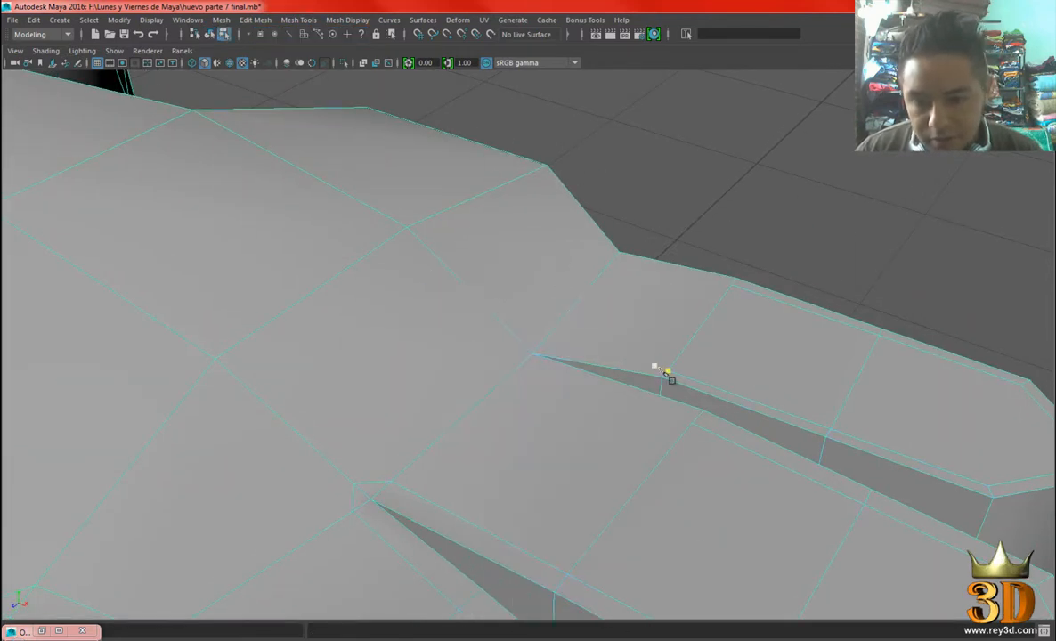
left_click(574, 356)
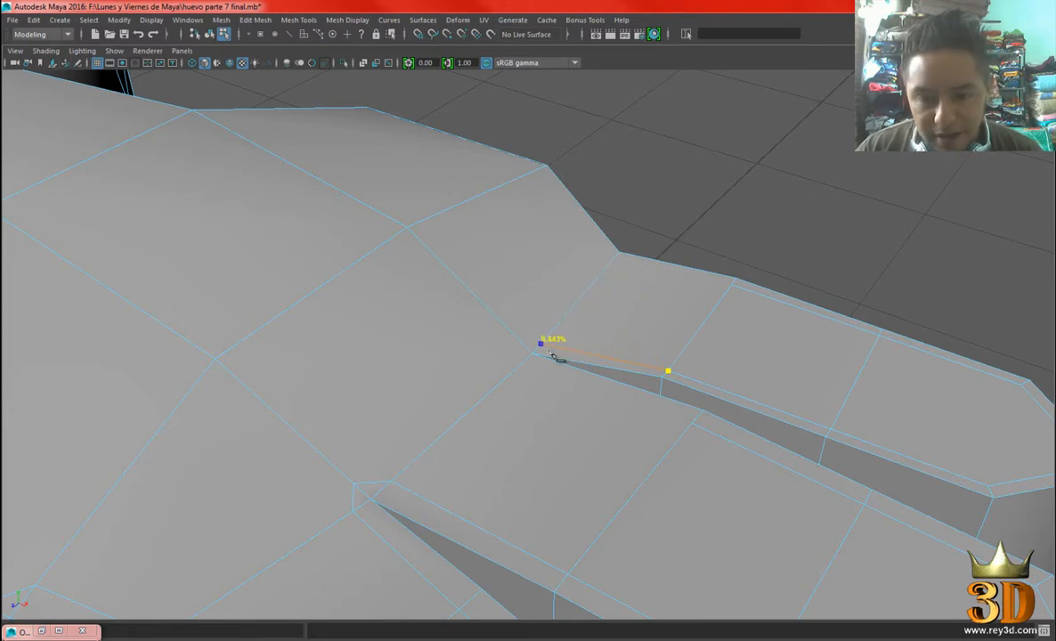
mouse_move(527, 345)
left_mouse_down()
mouse_move(518, 372)
mouse_move(526, 361)
left_mouse_up()
left_click(693, 429)
right_click(749, 328)
Cut an edge line with Multi-Cut from the outermost finger's inset corner along the palm's outer border to the last edge before the wrist.
scroll(719, 336, "down", 5)
left_click_drag(697, 365, 402, 427, "alt")
left_click(502, 369)
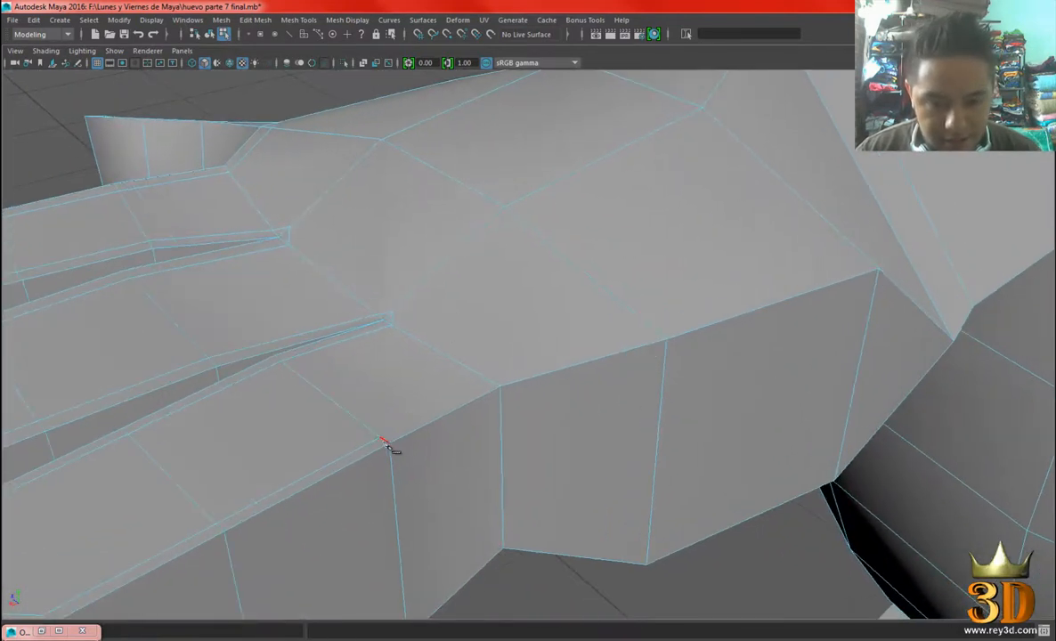
left_click(497, 386)
left_click_drag(497, 386, 530, 370, "alt")
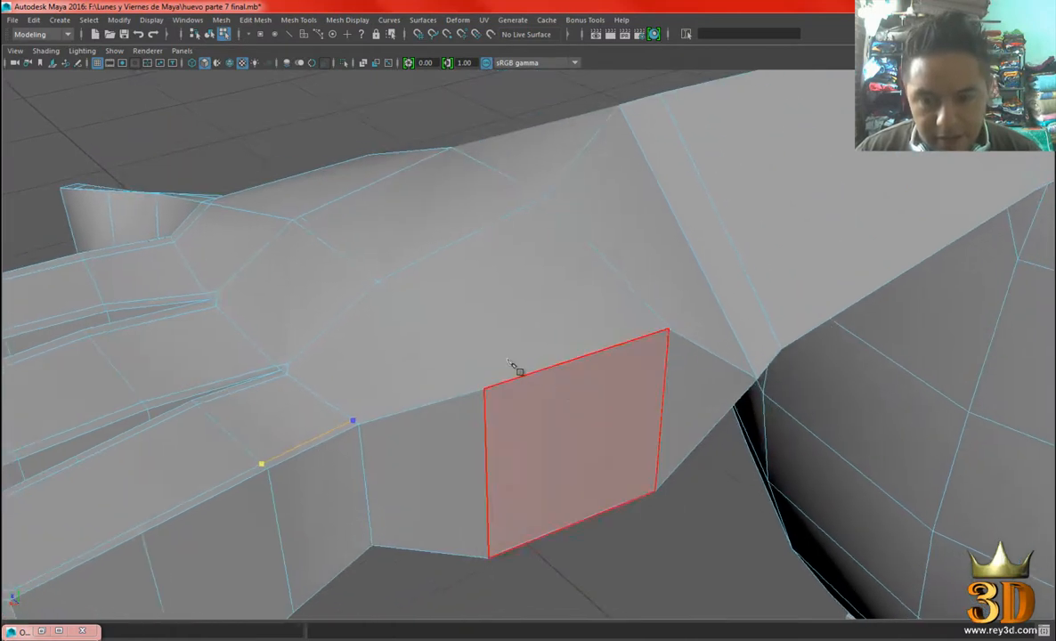
left_click(483, 386)
left_click_drag(561, 375, 554, 330, "alt")
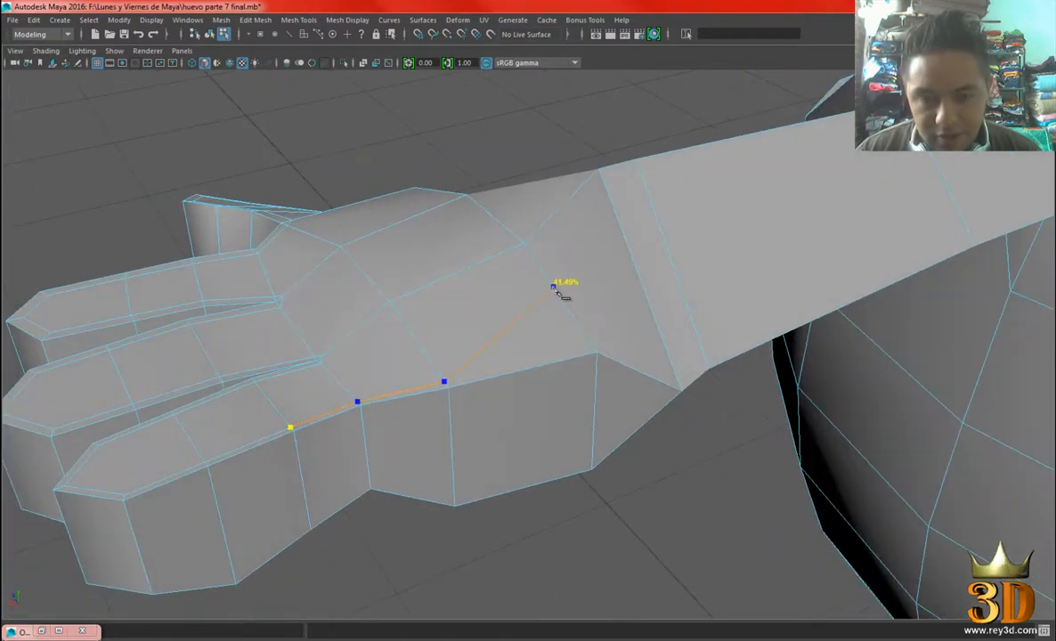
left_click(591, 343)
key("Return")
Examine the outer side of the hand in smoothed display and return the body to unsmoothed display.
key("q")
key("3")
right_click_drag(568, 278, 621, 258)
left_click(545, 296)
left_click(591, 181)
scroll(549, 323, "down", 5)
left_click_drag(545, 324, 548, 349, "alt")
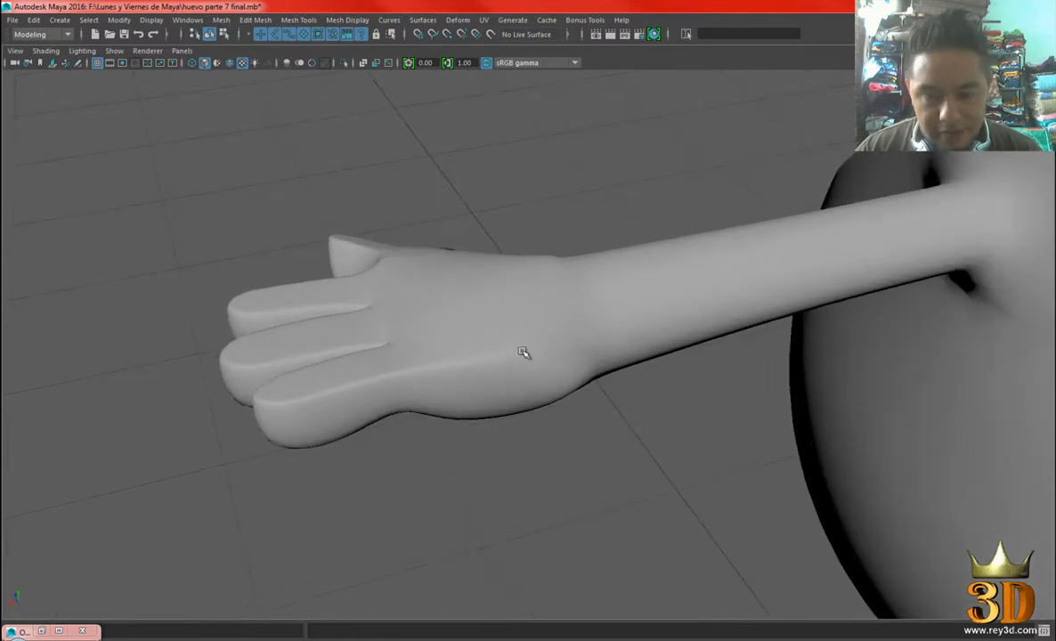
left_click_drag(559, 392, 571, 368, "alt")
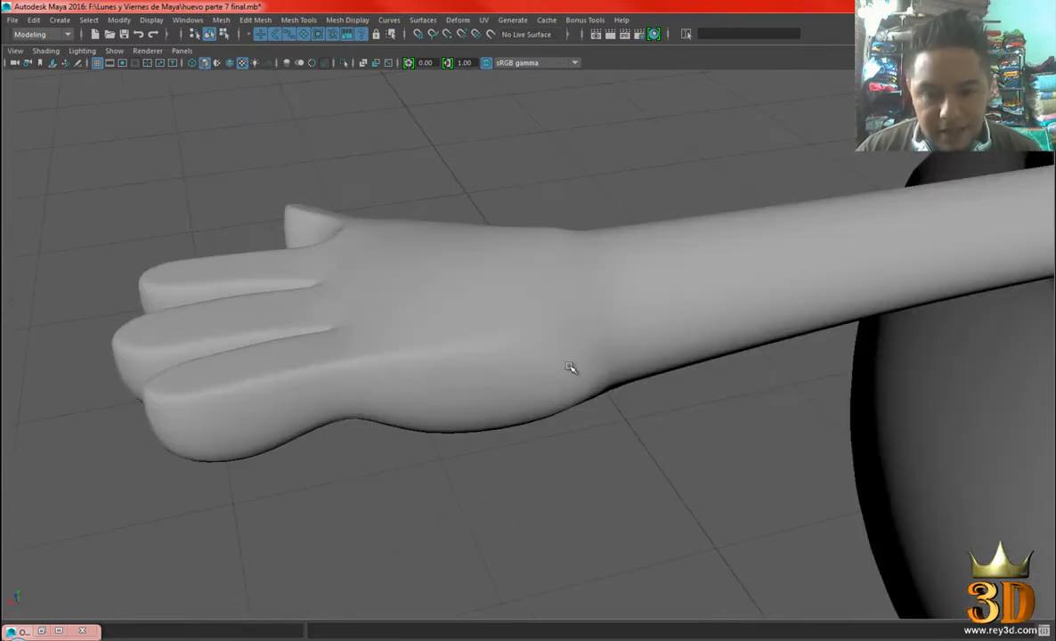
left_click(537, 331)
key("2")
key("1")
scroll(534, 350, "up", 2)
left_click_drag(533, 353, 547, 299, "alt")
right_click_drag(547, 300, 546, 332)
left_click_drag(516, 336, 586, 366, "alt")
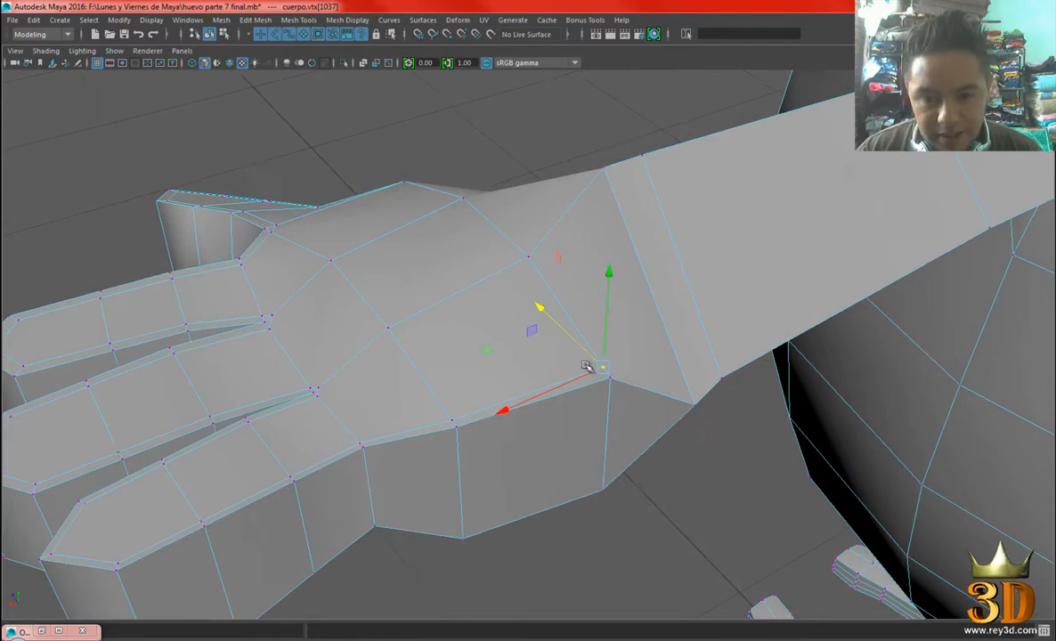
key("F9")
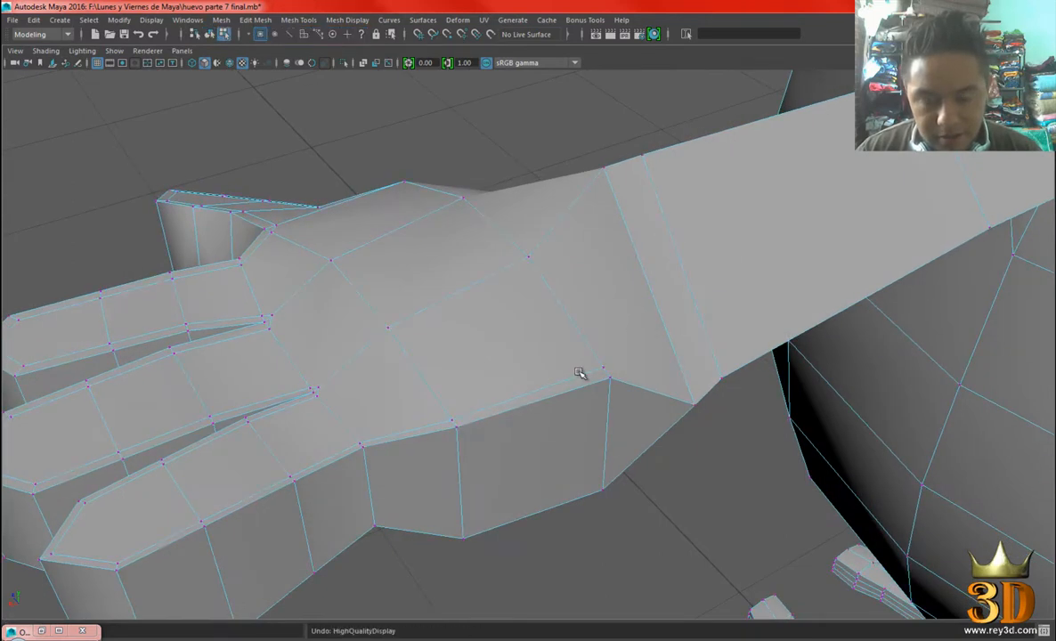
Slide the new edge nearest the wrist on the palm's outer border inward across the palm with the Slide Edge Tool.
left_click_drag(558, 342, 544, 287, "alt")
right_click_drag(545, 287, 542, 248)
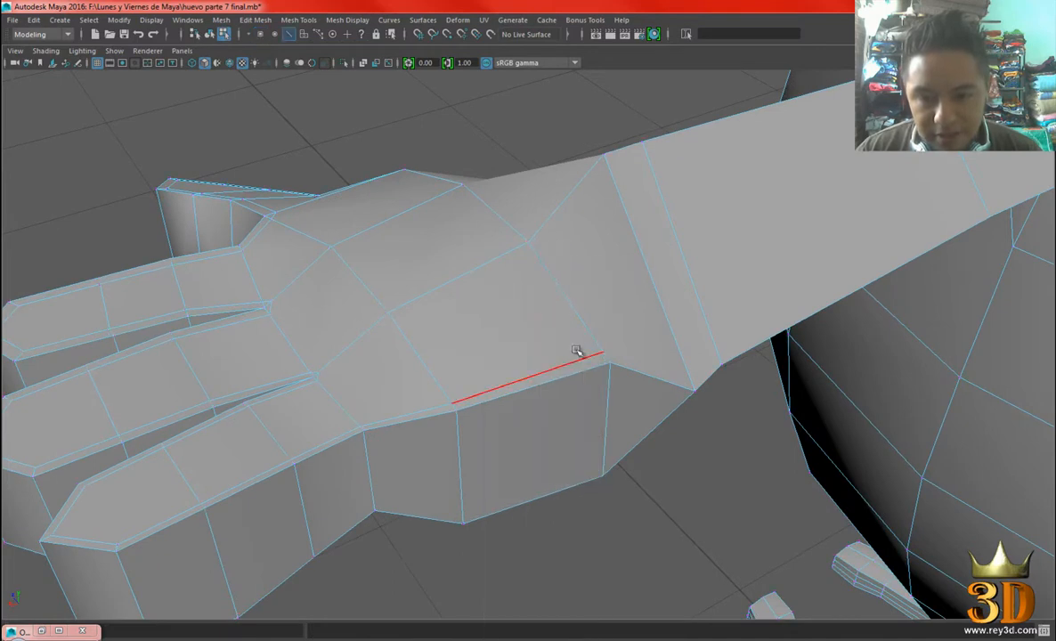
left_click(570, 358)
left_click_drag(571, 358, 641, 335, "alt")
right_click_drag(648, 244, 647, 244, "shift")
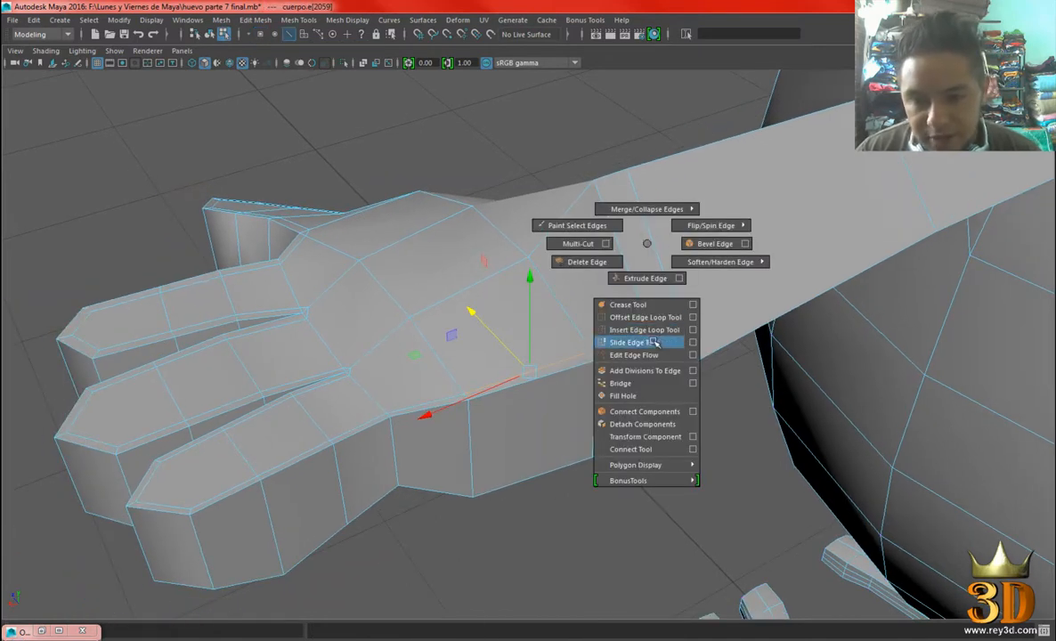
right_click_drag(655, 342, 654, 342, "shift")
left_click_drag(591, 323, 618, 332, "alt")
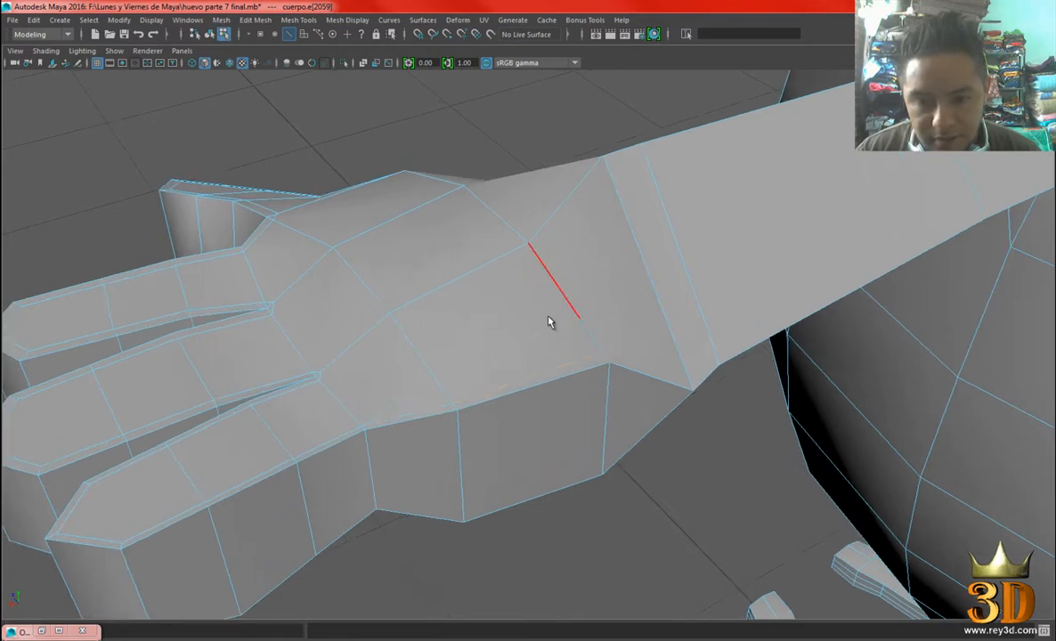
middle_click_drag(569, 326, 532, 301)
key("ctrl+z")
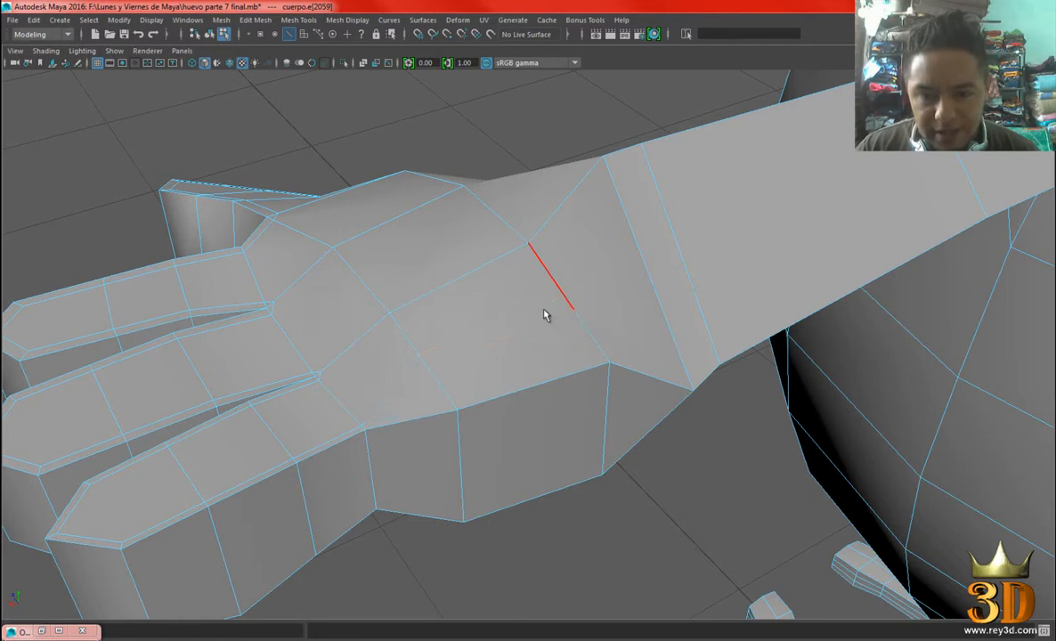
Show the body in smoothed display and examine the outer side of the palm with the slid edge.
scroll(538, 309, "down", 3)
right_click_drag(533, 288, 550, 295)
left_click(552, 303)
key("3")
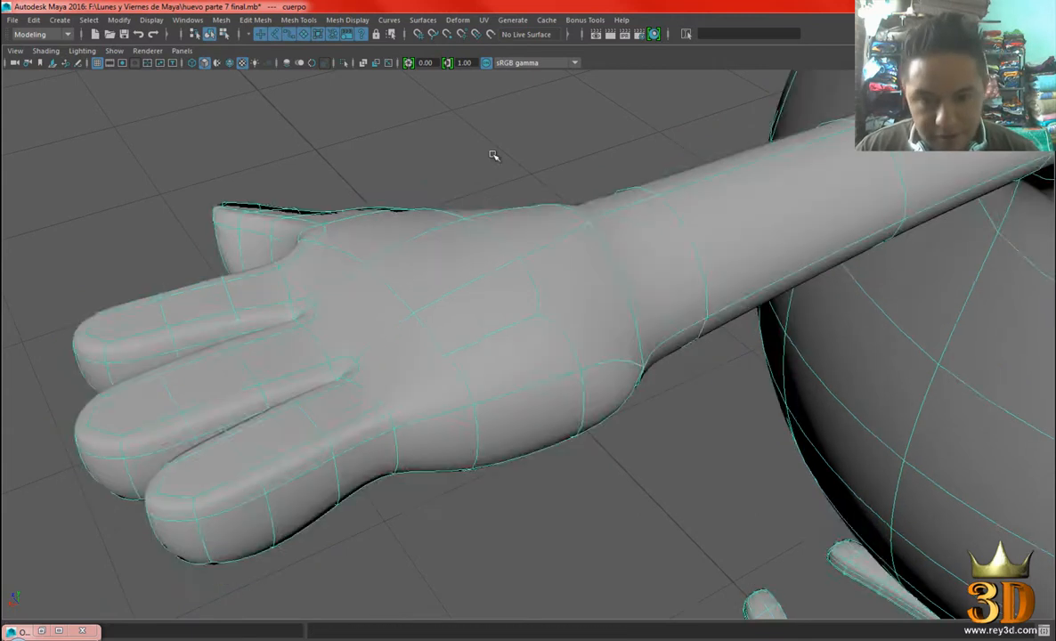
left_click(493, 156)
scroll(515, 283, "down", 2)
left_click_drag(516, 285, 617, 340, "alt")
left_click_drag(449, 403, 541, 344, "alt")
Compare the thumb's outer side and base in unsmoothed and smoothed display of the body.
left_click(579, 334)
key("1")
right_click_drag(542, 345, 502, 296, "alt")
left_click_drag(502, 296, 464, 323, "alt")
right_click_drag(464, 323, 581, 360, "alt")
left_click_drag(581, 359, 591, 384, "alt")
left_click_drag(478, 304, 579, 335, "alt")
right_click_drag(579, 335, 622, 357, "alt")
middle_click_drag(621, 357, 558, 330, "alt")
right_click_drag(559, 329, 582, 337, "alt")
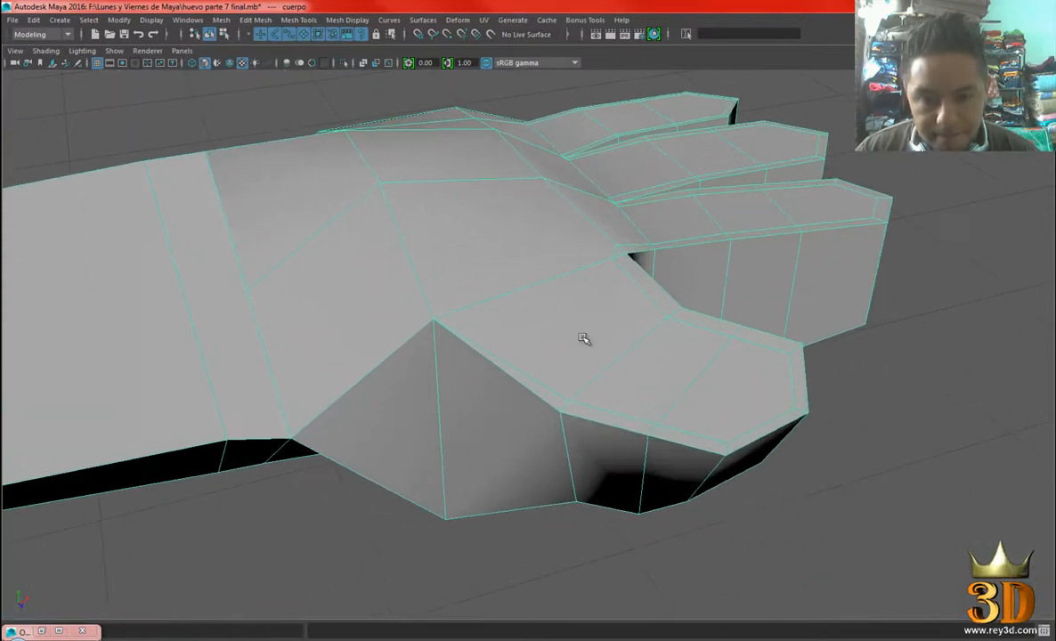
left_click_drag(574, 327, 589, 312, "alt")
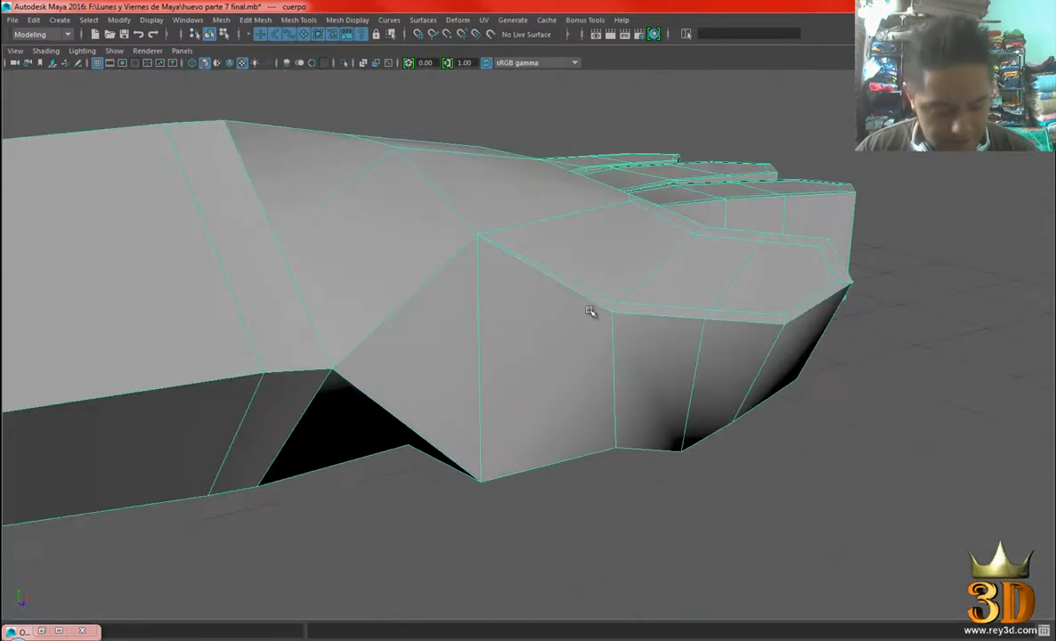
key("3")
left_click(886, 347)
right_click_drag(886, 347, 684, 290, "alt")
left_click_drag(684, 290, 554, 331, "alt")
left_click_drag(663, 355, 565, 347, "alt")
Cut an edge line with Multi-Cut from the thumb's inset corner along its outer border, continuing across the palm to the opposite edge's middle.
left_click(570, 361)
key("1")
mouse_move(582, 411)
left_mouse_down("alt")
mouse_move(572, 419)
mouse_move(580, 431)
left_mouse_up("alt")
right_click_drag(561, 285, 564, 321)
right_click_drag(553, 250, 552, 250)
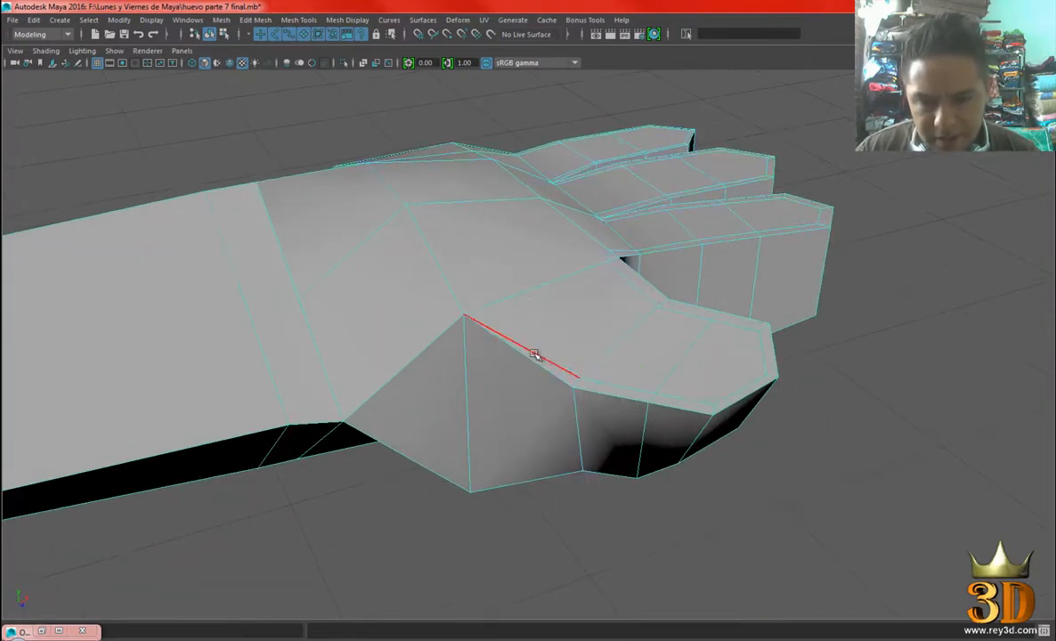
right_click_drag(854, 269, 785, 285, "shift")
scroll(682, 311, "up", 5)
right_click_drag(590, 260, 589, 344)
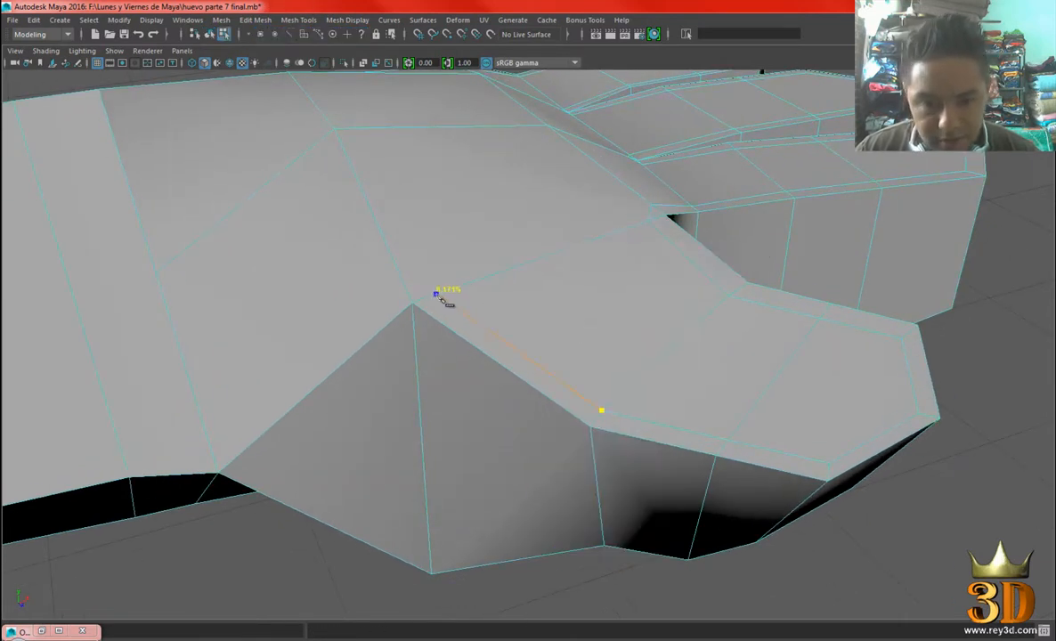
scroll(472, 230, "down", 5)
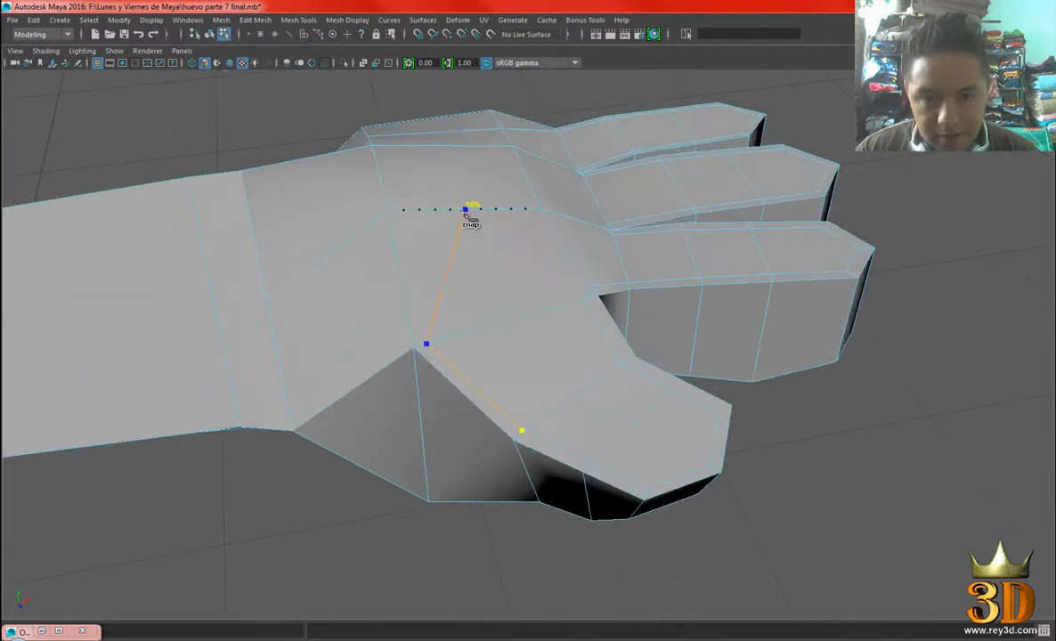
left_click_drag(552, 257, 526, 258, "alt")
key("3")
right_click_drag(526, 230, 582, 223)
left_click(766, 366)
left_click_drag(705, 338, 535, 342, "alt")
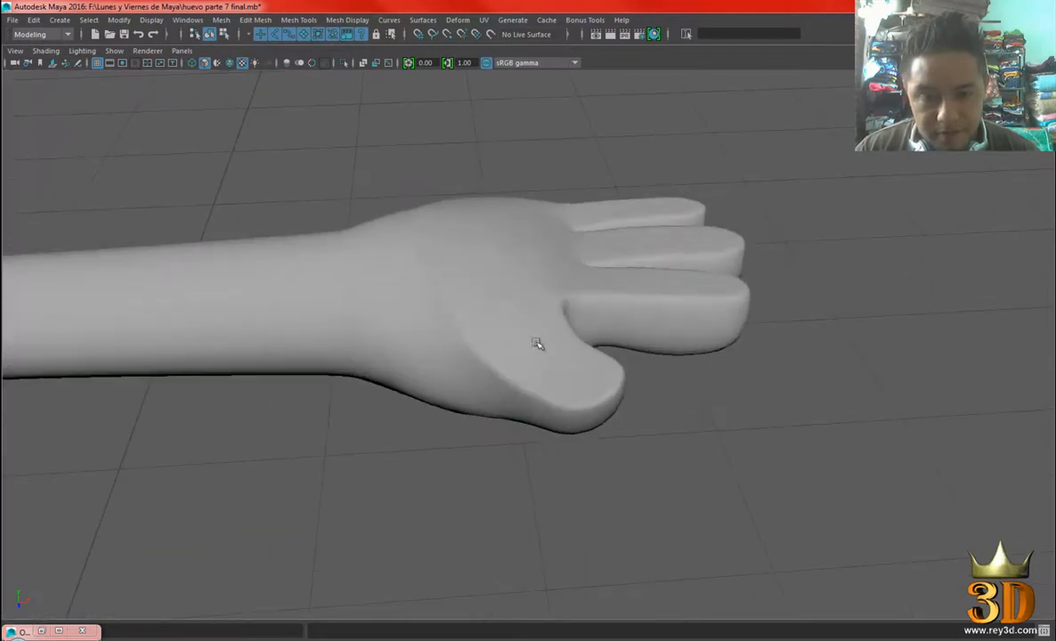
Delete the part of the new cut that crosses the palm beyond the thumb's base.
key("1")
left_click(521, 379)
left_click_drag(478, 368, 481, 344, "alt")
right_click_drag(497, 280, 495, 247)
left_click(493, 269)
right_click(728, 191, "shift")
left_click(697, 205)
left_click_drag(698, 205, 547, 275, "alt")
Continue the thumb's cut with Multi-Cut around its base corner to the middle of the nearest wrist edge.
right_click(547, 275, "shift")
left_click(478, 274)
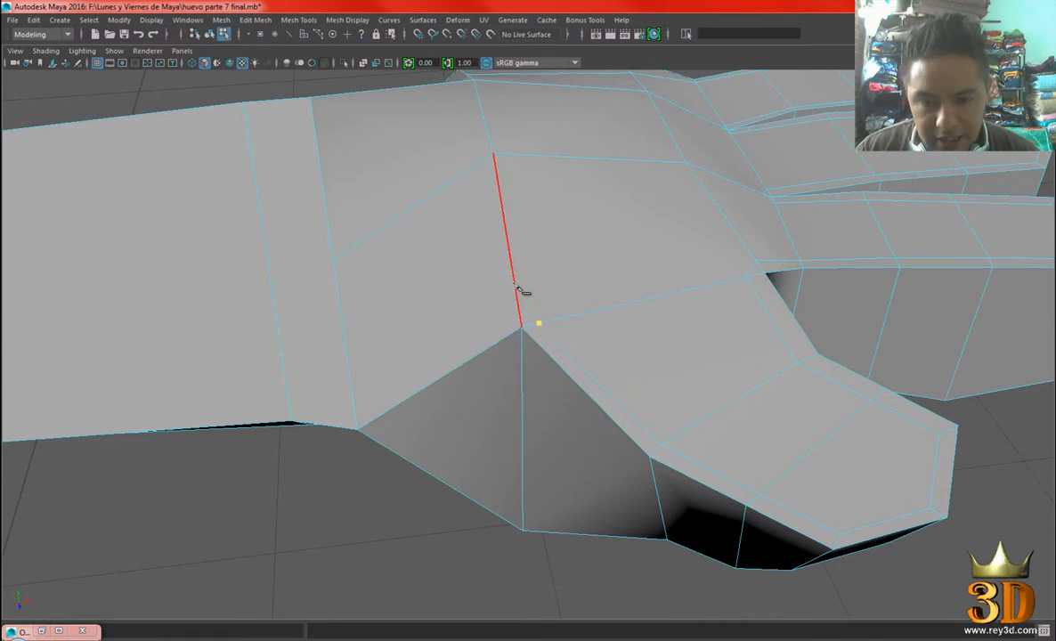
left_click_drag(459, 344, 382, 317, "alt")
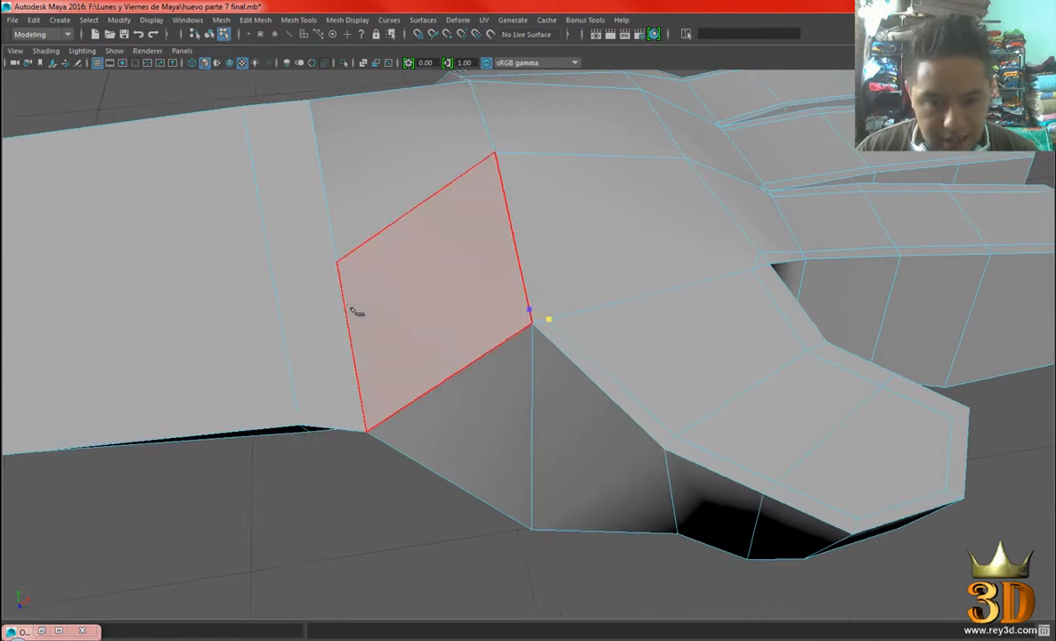
left_click(355, 345)
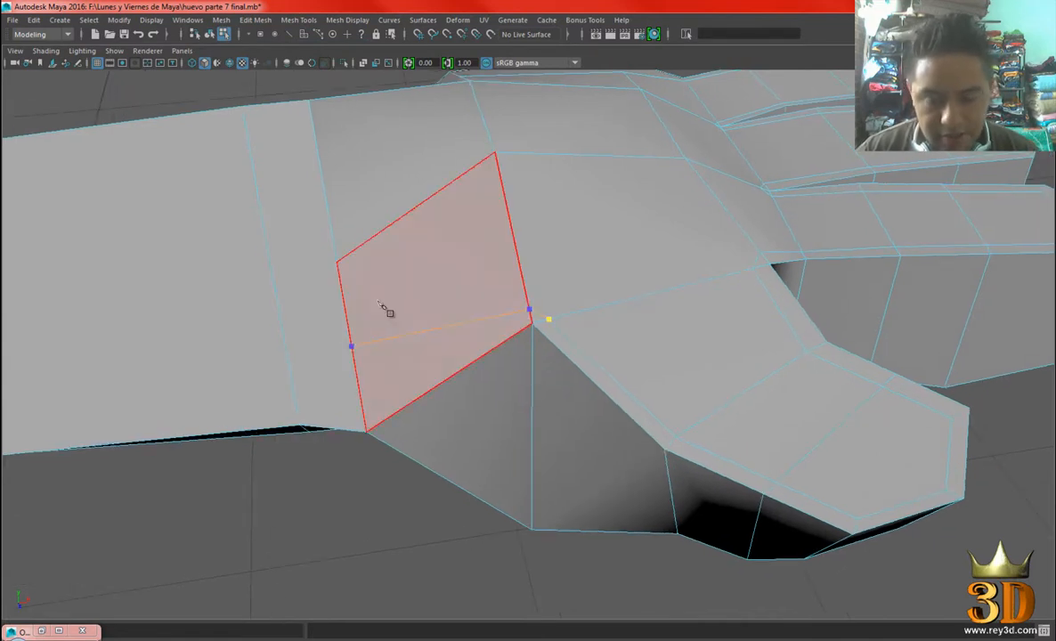
scroll(579, 339, "down", 3)
key("3")
right_click_drag(604, 254, 648, 236)
left_click(262, 195)
left_click_drag(628, 302, 540, 343, "alt")
Remove the long cut edge running from the thumb's base corner to the wrist edge.
left_click(523, 383)
key("1")
right_click_drag(539, 286, 538, 276)
right_click_drag(637, 217, 684, 225, "shift")
left_click(594, 265)
mouse_move(594, 265)
left_mouse_down("alt")
mouse_move(619, 283)
mouse_move(613, 271)
left_mouse_up("alt")
Cut a new edge with Multi-Cut from the thumb's base corner to the wrist edge, close to that edge's thumb-side end.
right_click_drag(612, 271, 554, 269, "shift")
scroll(526, 325, "up", 5)
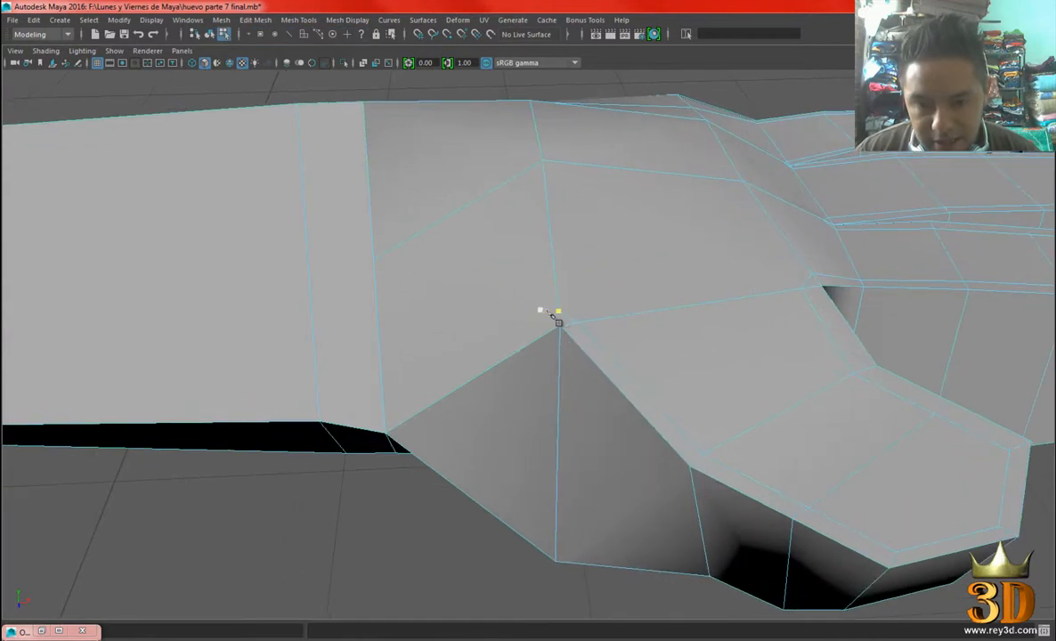
left_click(559, 312)
left_click_drag(423, 350, 417, 339, "alt")
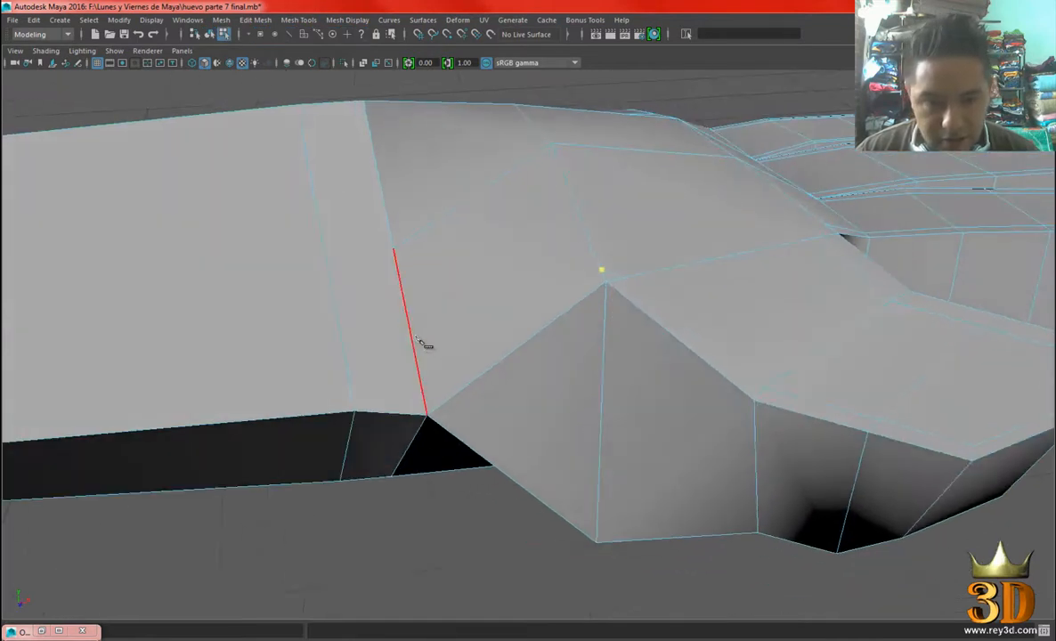
left_click(424, 391)
Show the body in smoothed display and examine the transition from the thumb's base to the wrist.
scroll(490, 415, "down", 3)
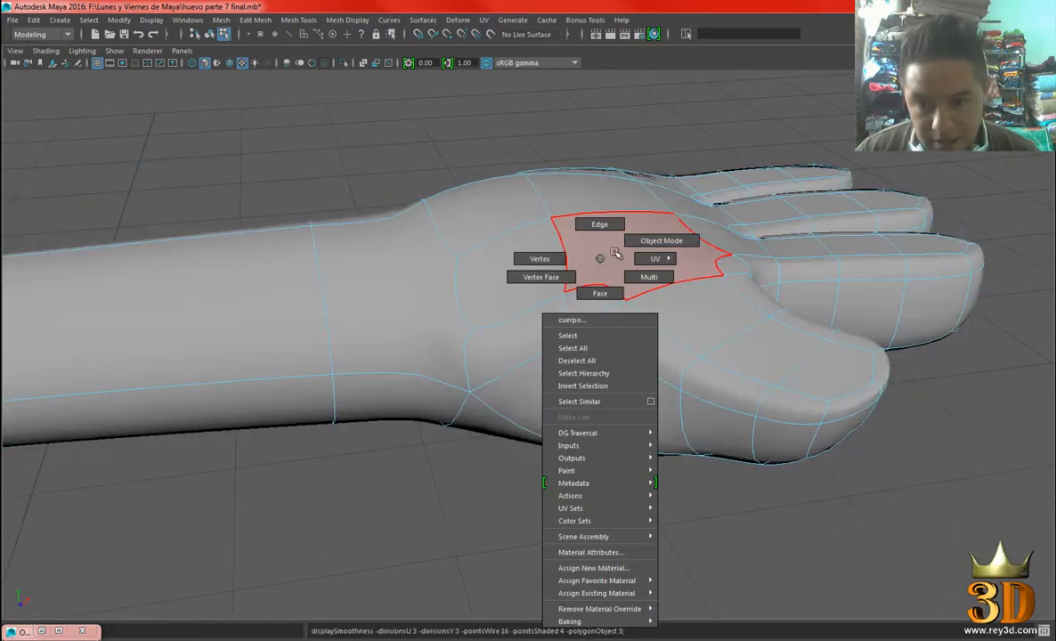
right_click_drag(597, 291, 528, 292)
left_click_drag(637, 323, 577, 306, "alt")
left_click(603, 351)
left_click_drag(604, 351, 594, 318, "alt")
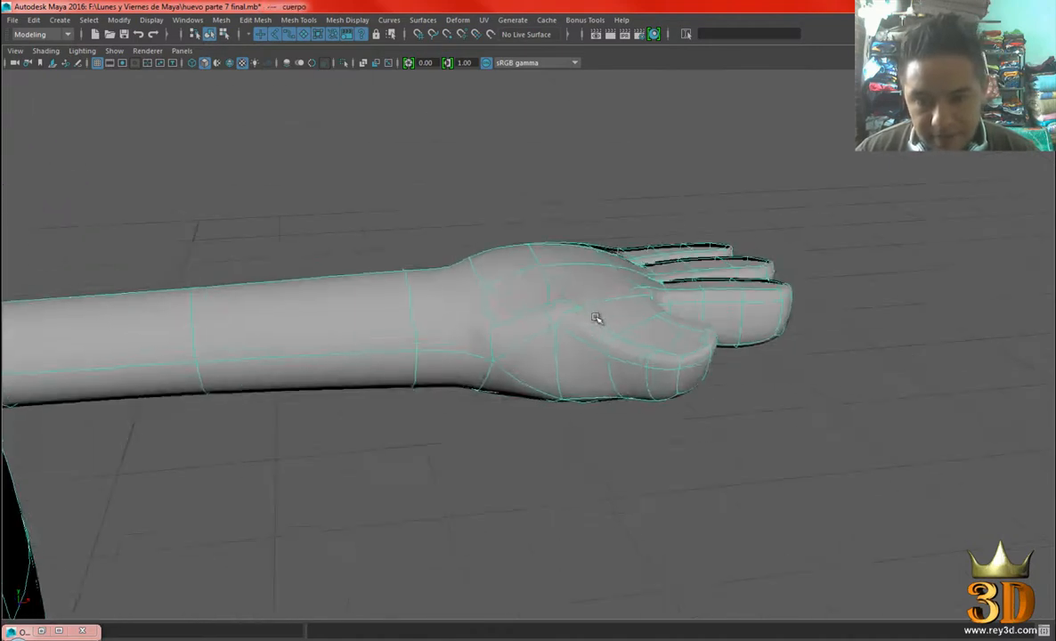
key("1")
key("3")
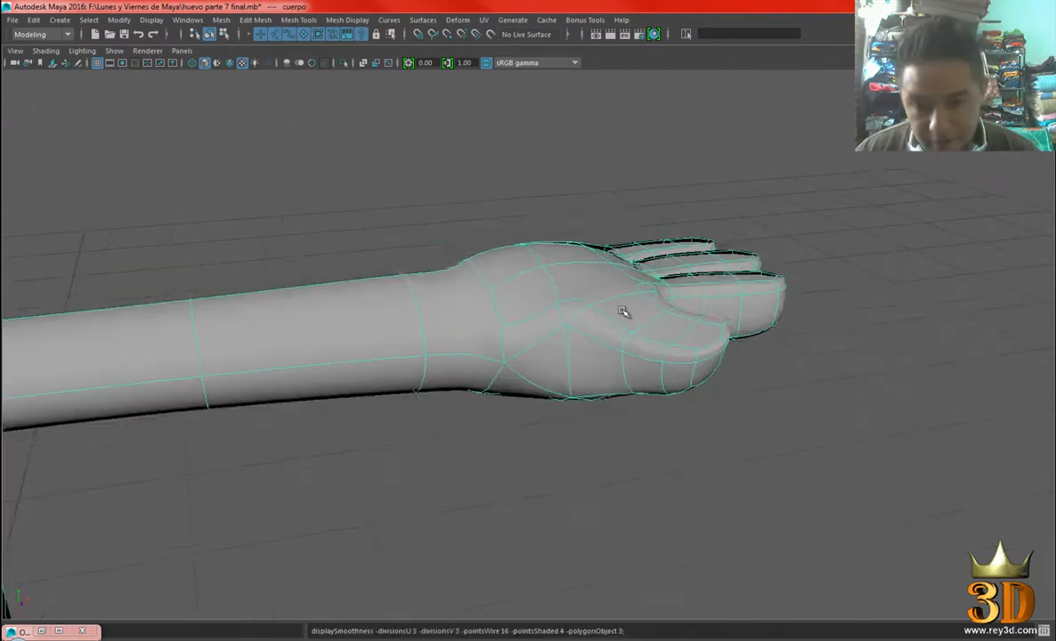
Cut a new edge with Multi-Cut from the thumb-side end of the wrist edge lengthwise along the arm to the shoulder.
left_click(763, 186)
left_click_drag(763, 185, 531, 316, "alt")
left_click(531, 317)
left_click_drag(563, 358, 458, 215, "alt")
left_click(458, 214)
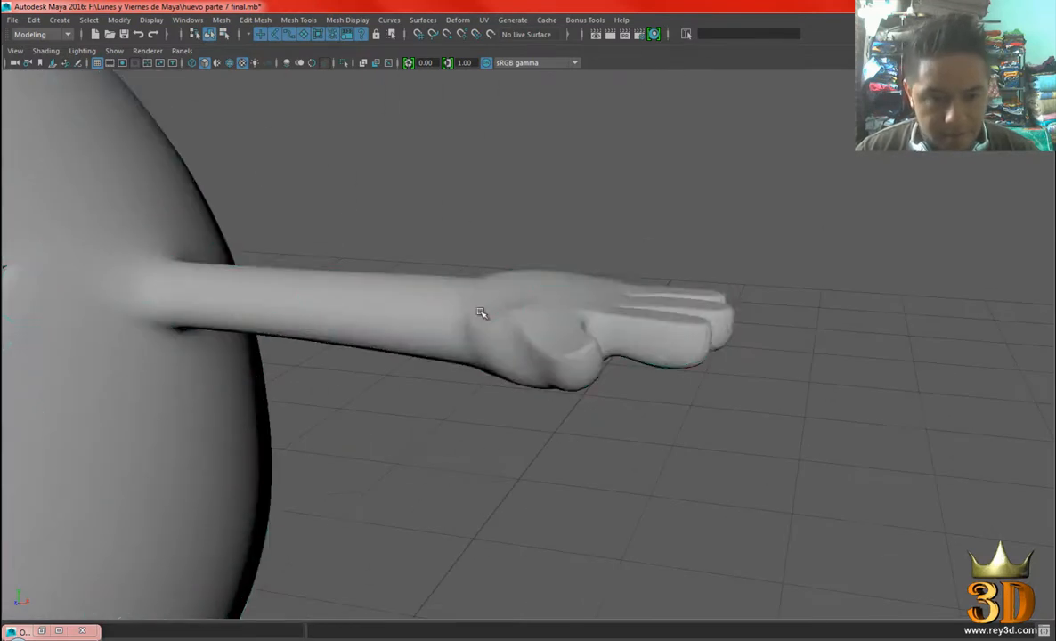
left_click(484, 311)
key("1")
left_click_drag(408, 344, 496, 304, "alt")
right_click(549, 279, "shift")
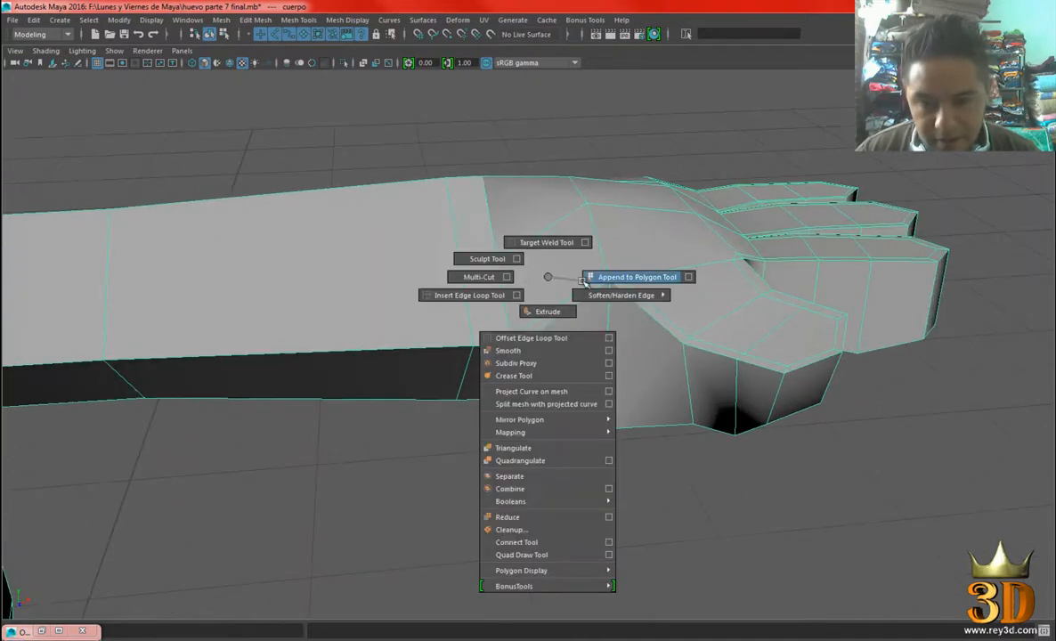
left_click(478, 276)
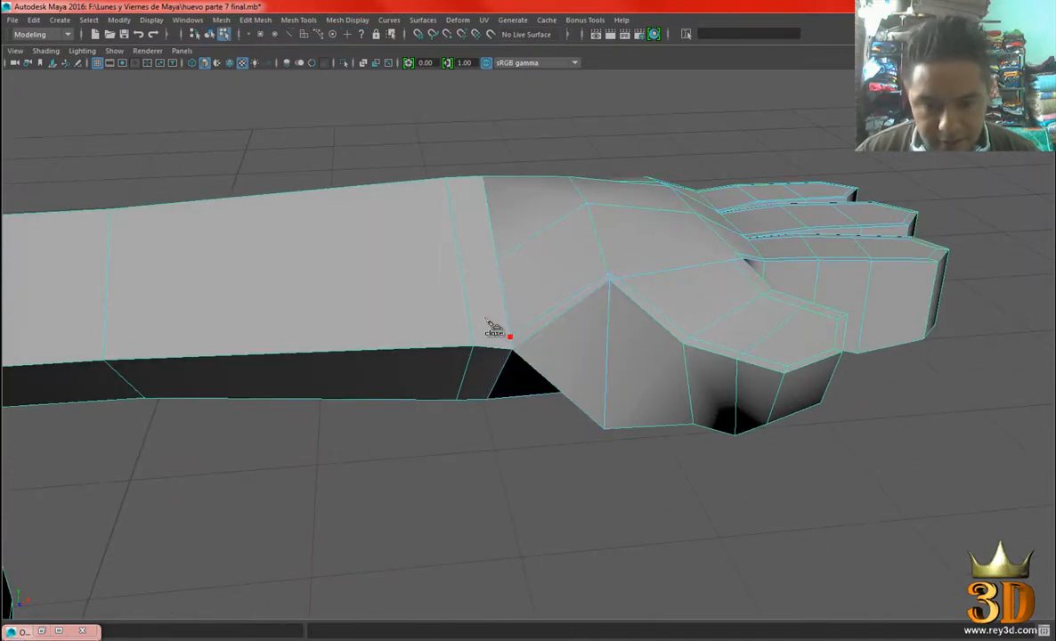
left_click_drag(493, 355, 459, 326, "alt")
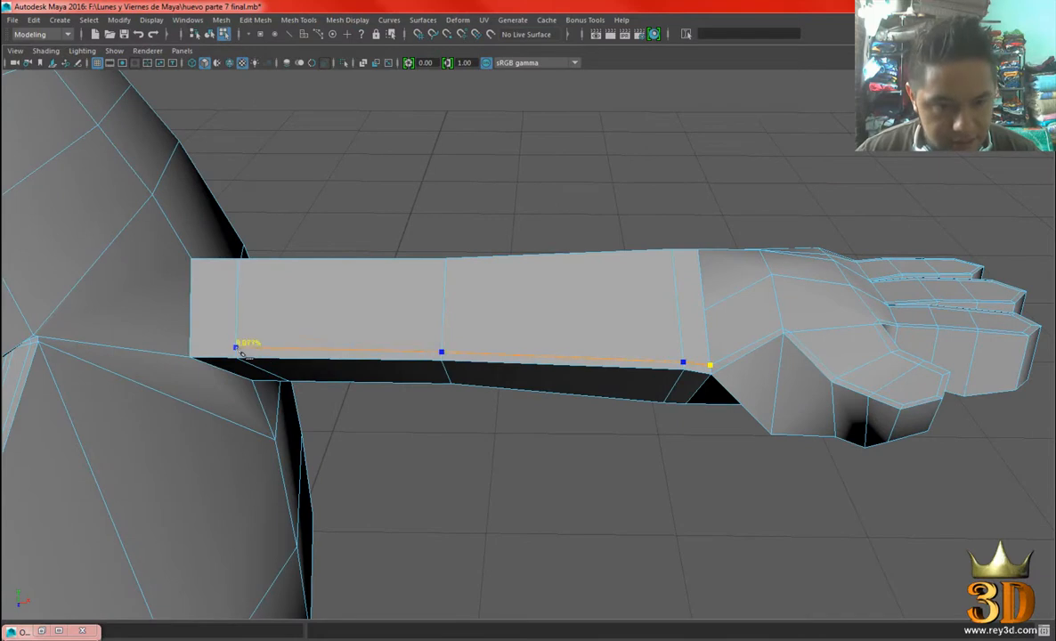
left_click(194, 306)
key("Return")
Show the body in smoothed display and compare its arm with the reference picture patin 6 in Windows Photo Viewer.
key("3")
right_click_drag(464, 283, 634, 185)
scroll(554, 299, "down", 5)
left_click_drag(554, 300, 663, 286, "alt")
left_click_drag(783, 335, 713, 340, "alt")
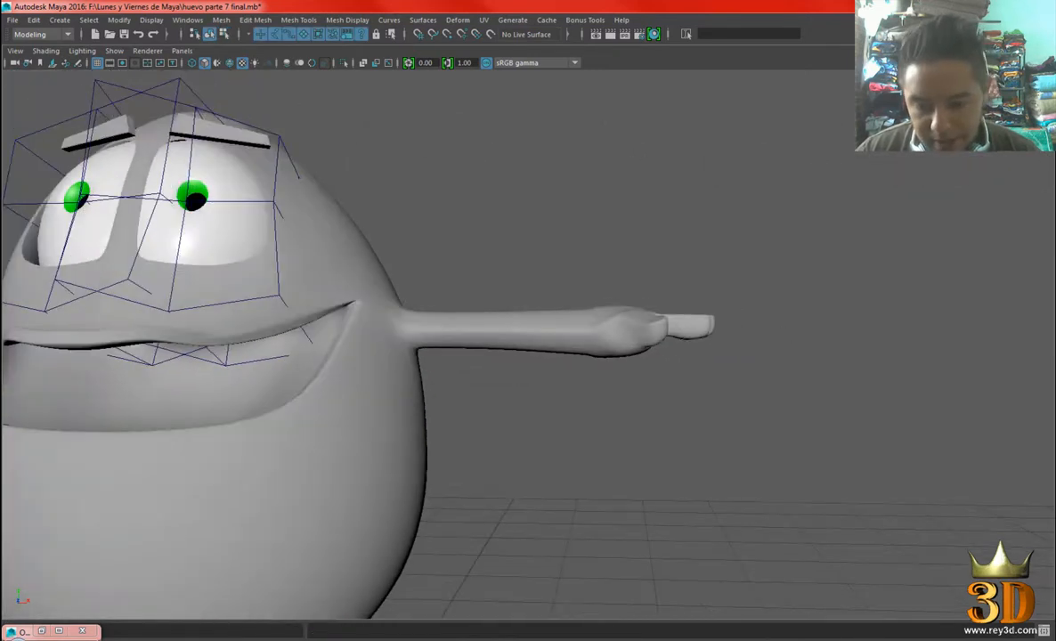
left_click(634, 639)
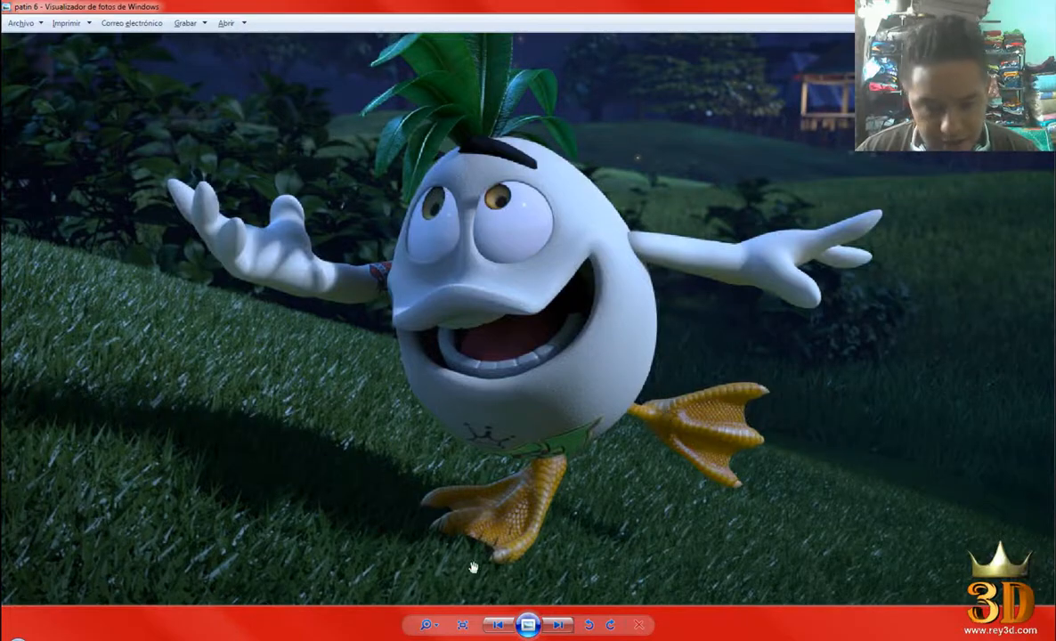
left_click(634, 640)
Undo the lengthwise Multi-Cut edge along the arm.
left_click_drag(538, 398, 580, 398, "alt")
scroll(580, 398, "up", 3)
left_click_drag(674, 372, 742, 406, "alt")
middle_click_drag(721, 399, 678, 383, "alt")
scroll(678, 372, "up", 3)
left_click_drag(678, 372, 672, 376, "alt")
key("ctrl+z")
key("ctrl+z")
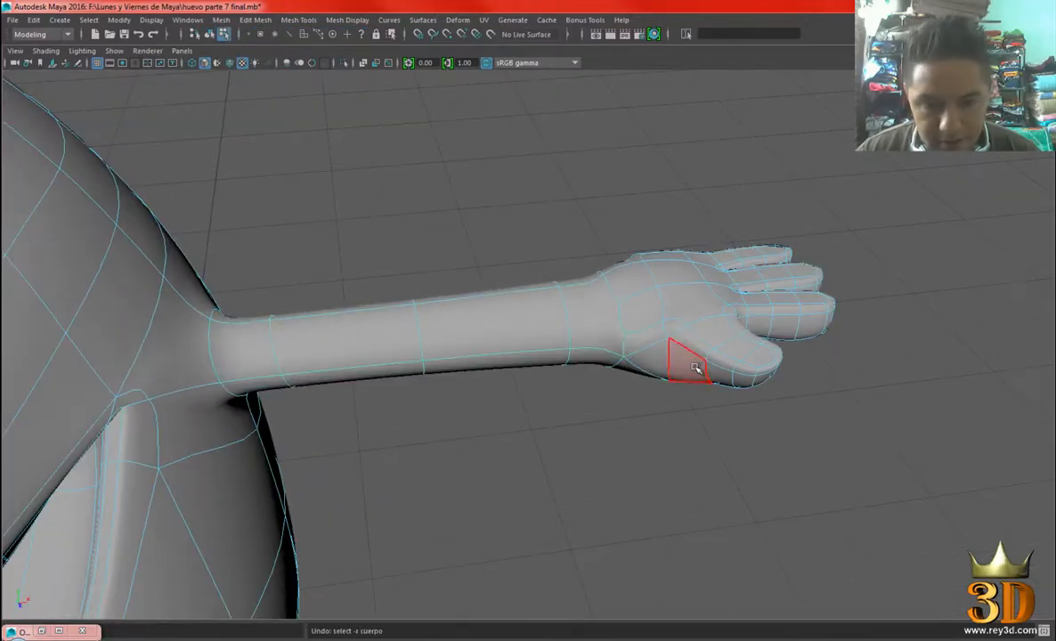
key("1")
right_click_drag(747, 382, 764, 502, "alt")
left_click_drag(791, 467, 655, 400, "alt")
key("ctrl+z")
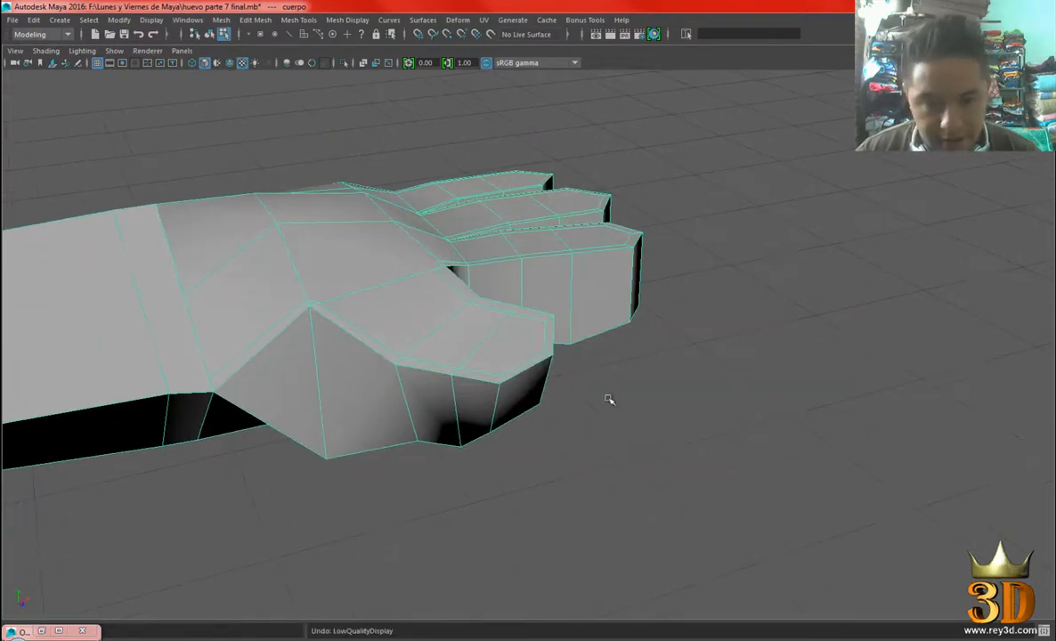
Undo the earlier cuts that run from the thumb's base corner to the wrist edge.
left_click_drag(485, 363, 583, 398, "alt")
key("ctrl+z")
right_click_drag(588, 392, 670, 401, "alt")
key("ctrl+z")
key("ctrl+z")
key("ctrl+z")
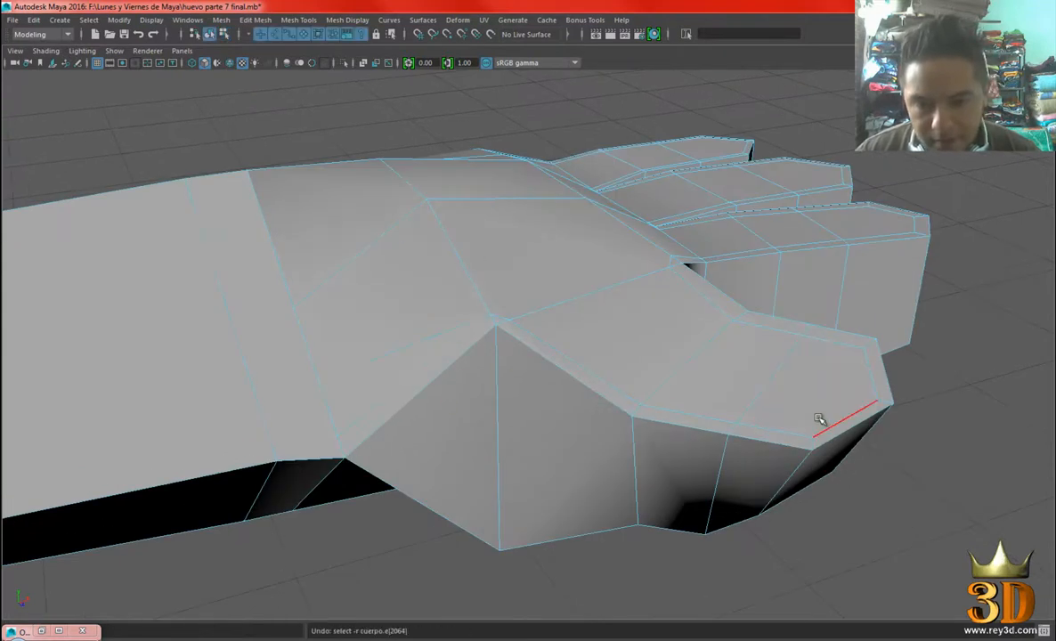
key("ctrl+z")
key("ctrl+z")
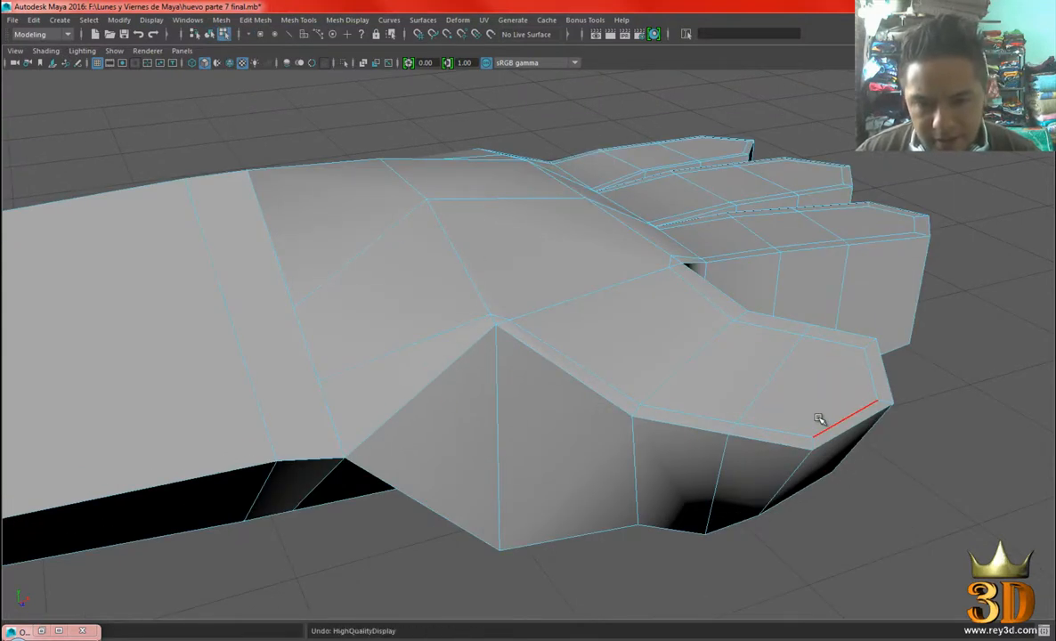
key("ctrl+z")
key("ctrl+z")
key("ctrl+z")
key("ctrl+z")
key("ctrl+z")
key("ctrl+z")
key("ctrl+z")
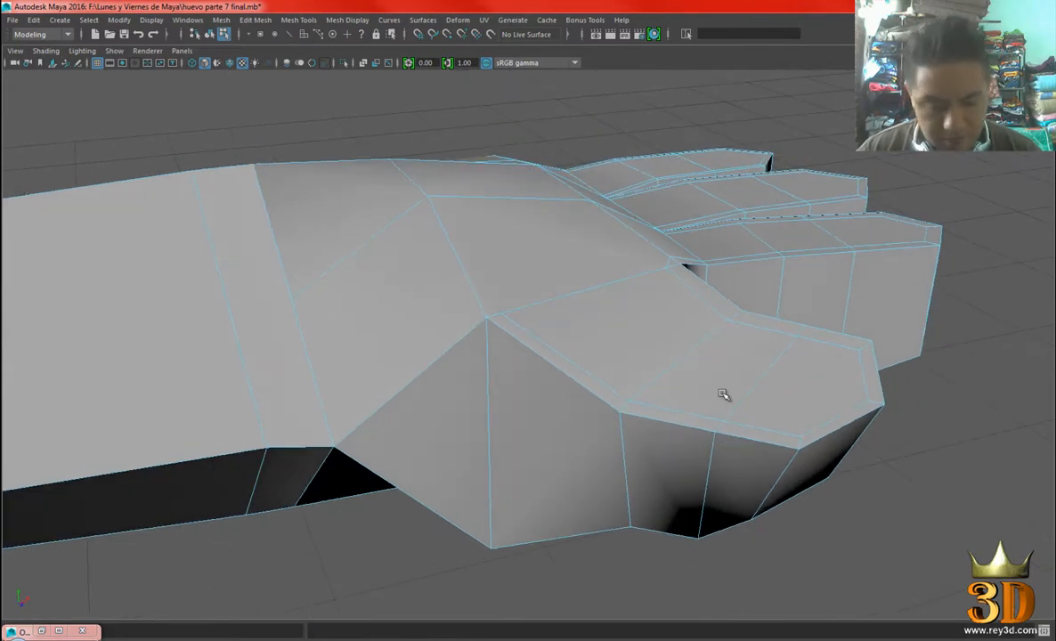
key("ctrl+z")
Delete the extra cut edge at the thumb's base and show the body in smoothed display.
right_click_drag(513, 285, 514, 339)
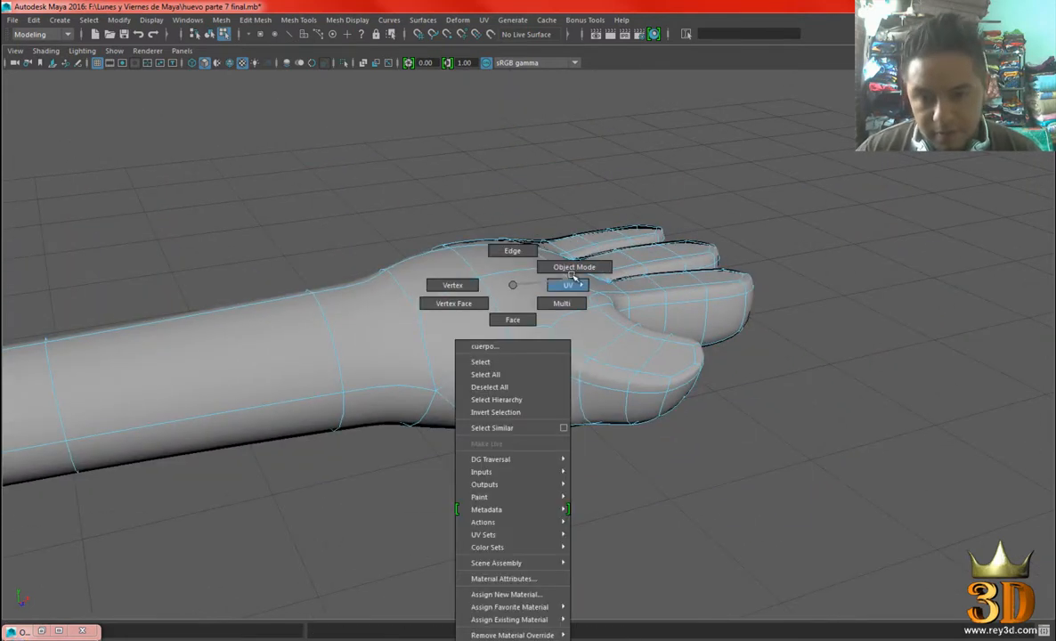
right_click_drag(571, 284, 571, 284)
left_click_drag(879, 193, 606, 365, "alt")
left_click(592, 403)
key("1")
scroll(608, 364, "up", 3)
left_click_drag(597, 367, 631, 323, "alt")
right_click_drag(632, 283, 631, 245)
left_click(584, 342)
right_click_drag(514, 284, 463, 297, "shift")
left_click_drag(463, 297, 663, 379, "alt")
right_click_drag(621, 285, 662, 280)
key("3")
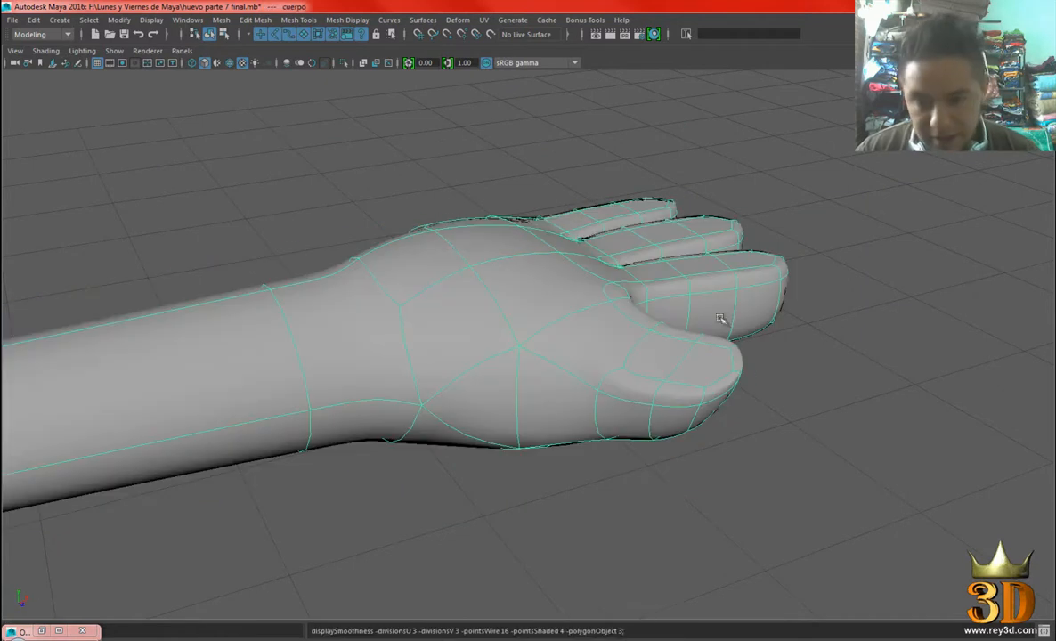
Select the two vertices on the underside of the wrist in the unsmoothed mesh.
left_click_drag(688, 347, 709, 368, "alt")
left_click_drag(576, 361, 543, 306, "alt")
left_click(499, 349)
key("1")
left_click_drag(500, 349, 540, 358, "alt")
right_click_drag(506, 285, 472, 306)
left_click(422, 433)
left_click_drag(464, 485, 458, 330, "alt")
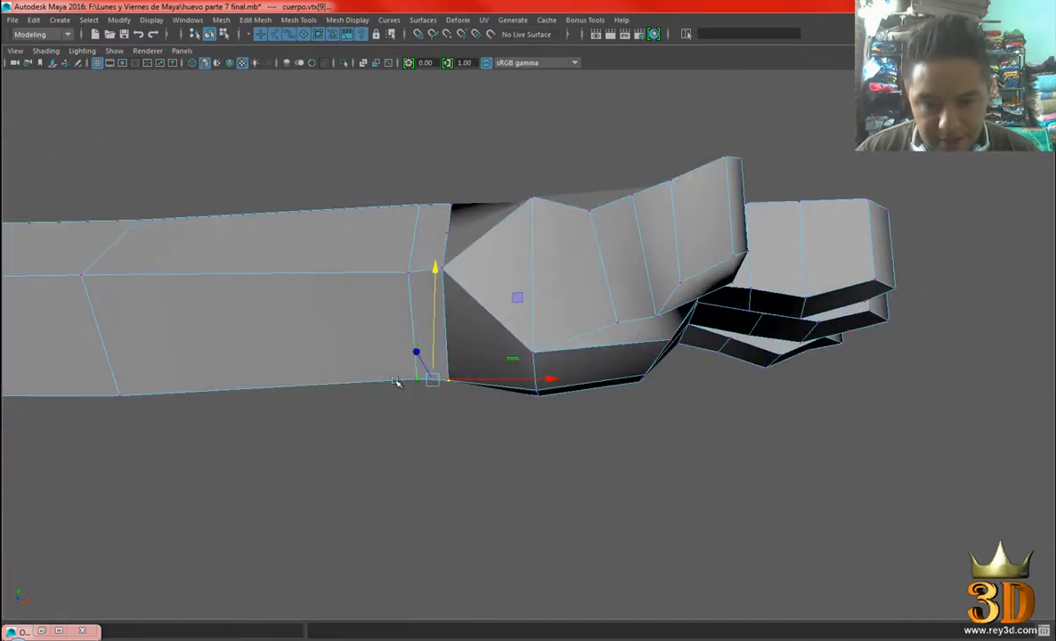
Study the enlarged hand in the reference picture patin 6 and inspect the smoothed hand in Maya against it.
key("alt+Tab")
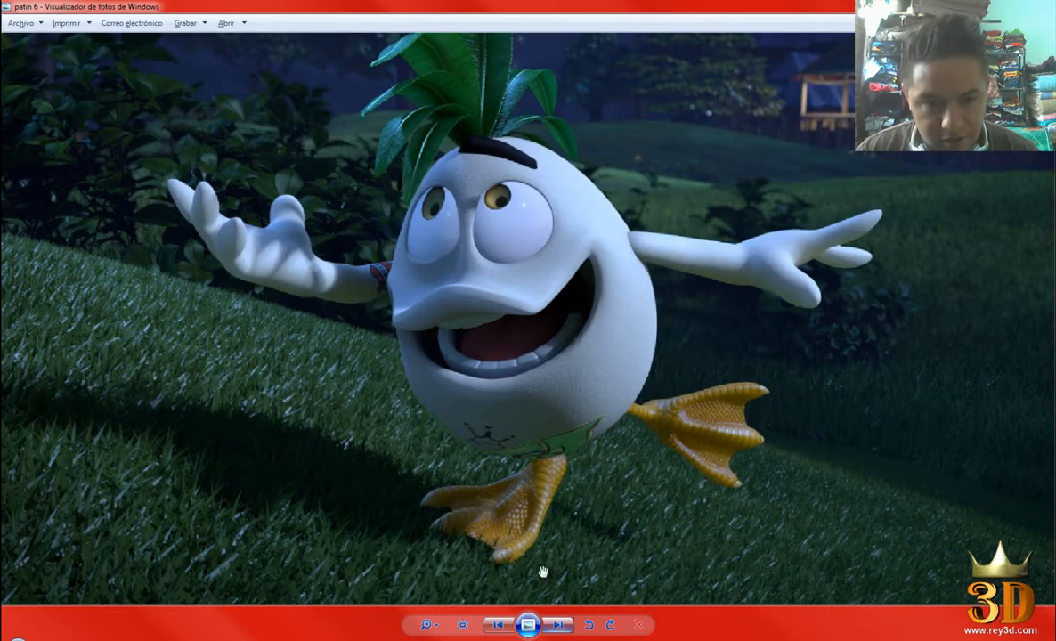
scroll(304, 269, "up", 3)
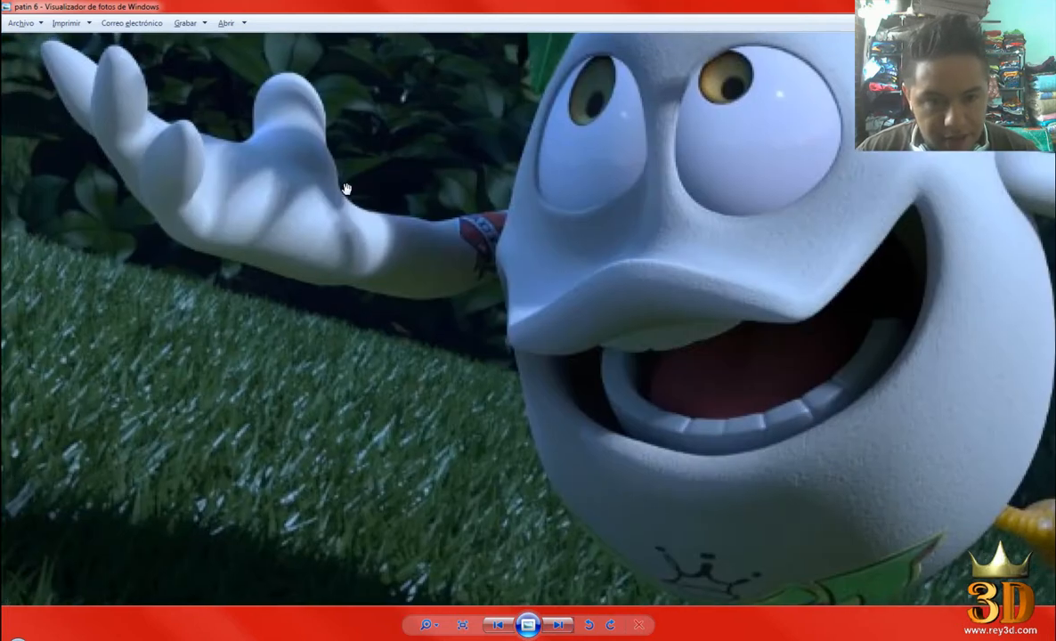
key("alt+Tab")
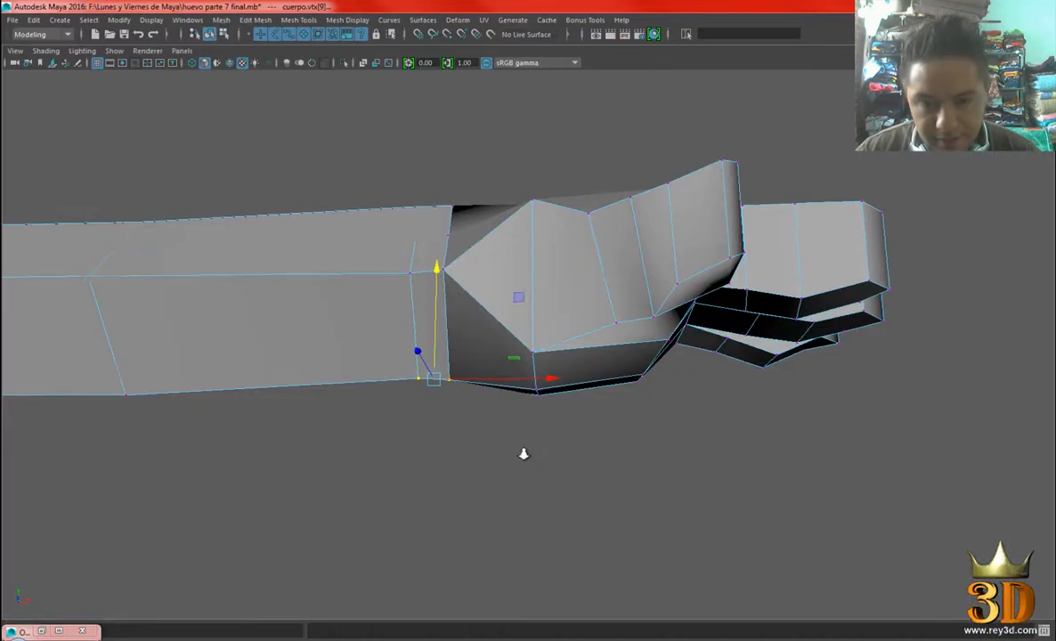
right_click_drag(633, 236, 524, 299)
key("3")
left_click_drag(523, 299, 556, 314, "alt")
right_click_drag(557, 314, 624, 398, "alt")
Move the two palm-side wrist vertices on the little-finger side slightly inward and show the body in smoothed display.
left_click(581, 374)
key("1")
right_click_drag(545, 252, 491, 251)
left_click_drag(641, 444, 595, 417)
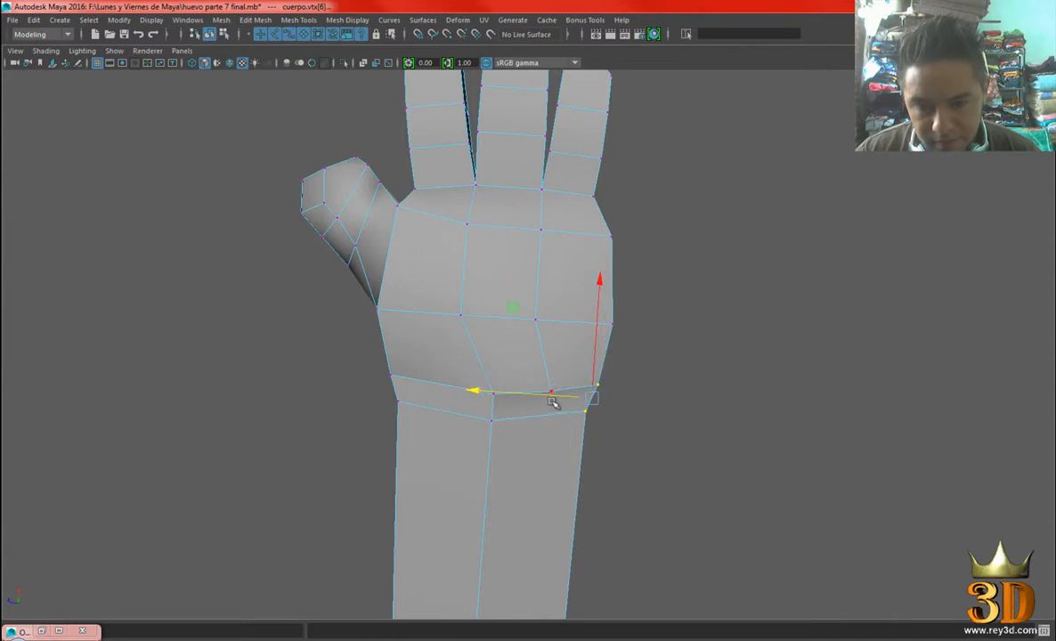
left_click_drag(546, 435, 548, 421, "alt")
right_click_drag(534, 256, 548, 243)
left_click(540, 266)
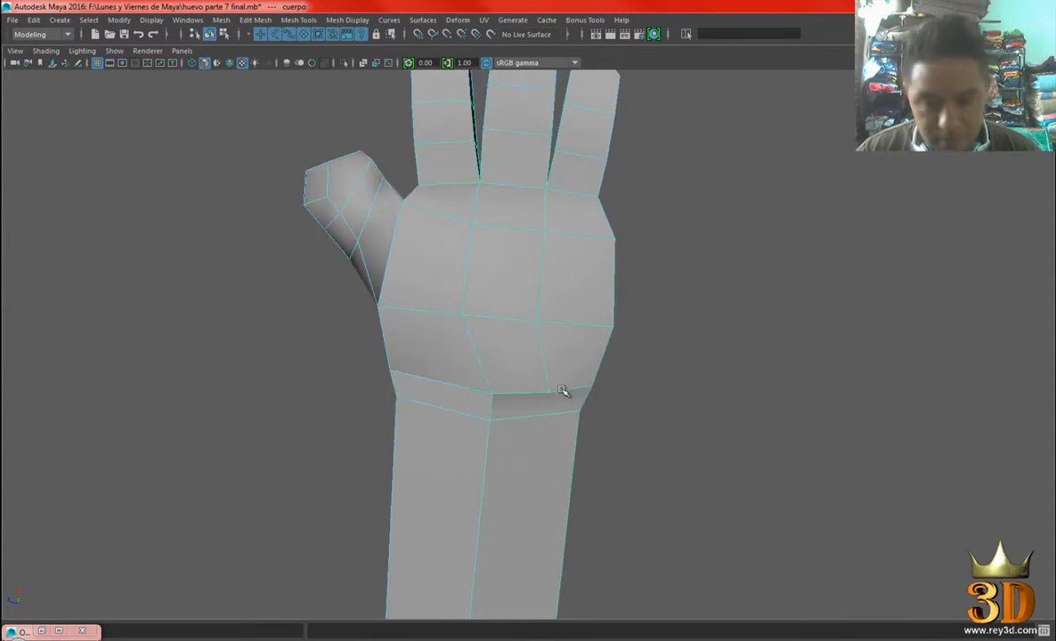
key("3")
left_click(767, 281)
left_click_drag(707, 292, 592, 407, "alt")
Move the wrist and hand border vertices on the little-finger side slightly inward, from the wrist to below the knuckles.
left_click(542, 341)
key("1")
right_click_drag(535, 274, 471, 278)
left_click(559, 276)
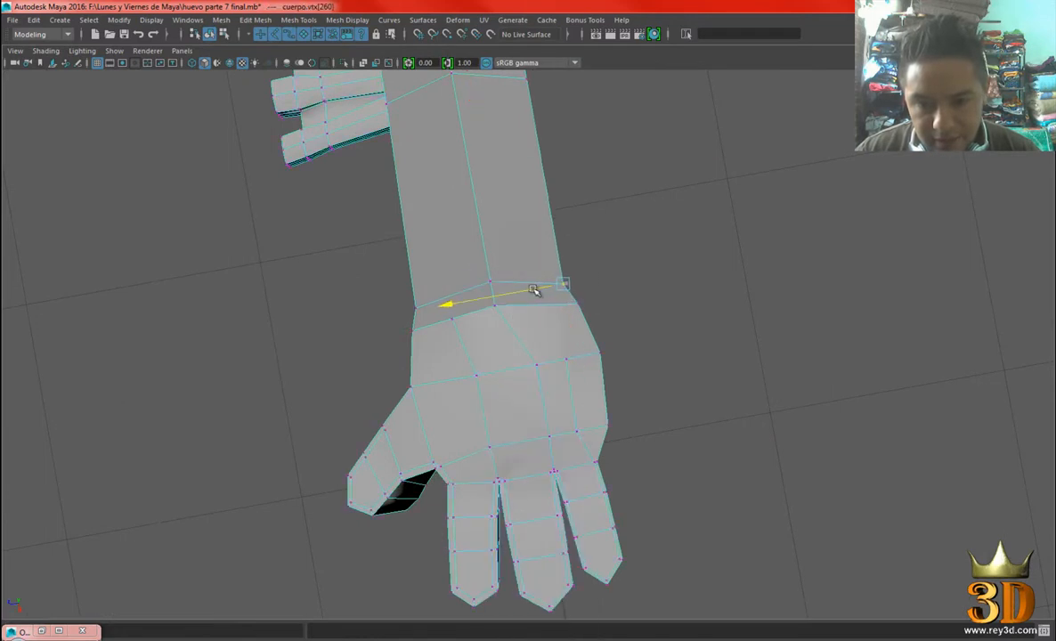
left_click_drag(564, 320, 526, 317)
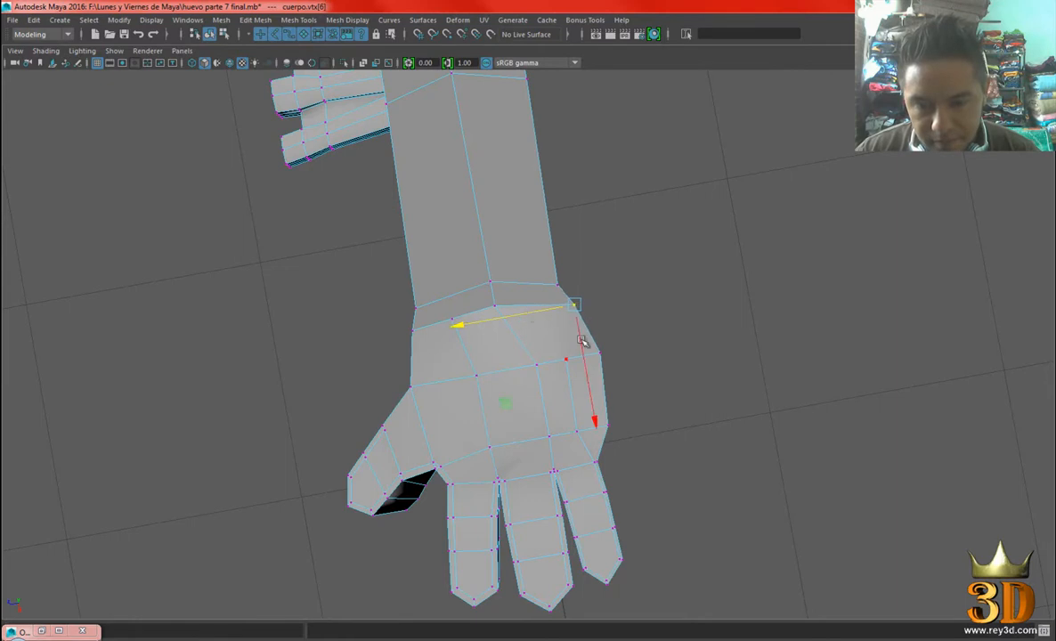
left_click_drag(621, 369, 620, 368)
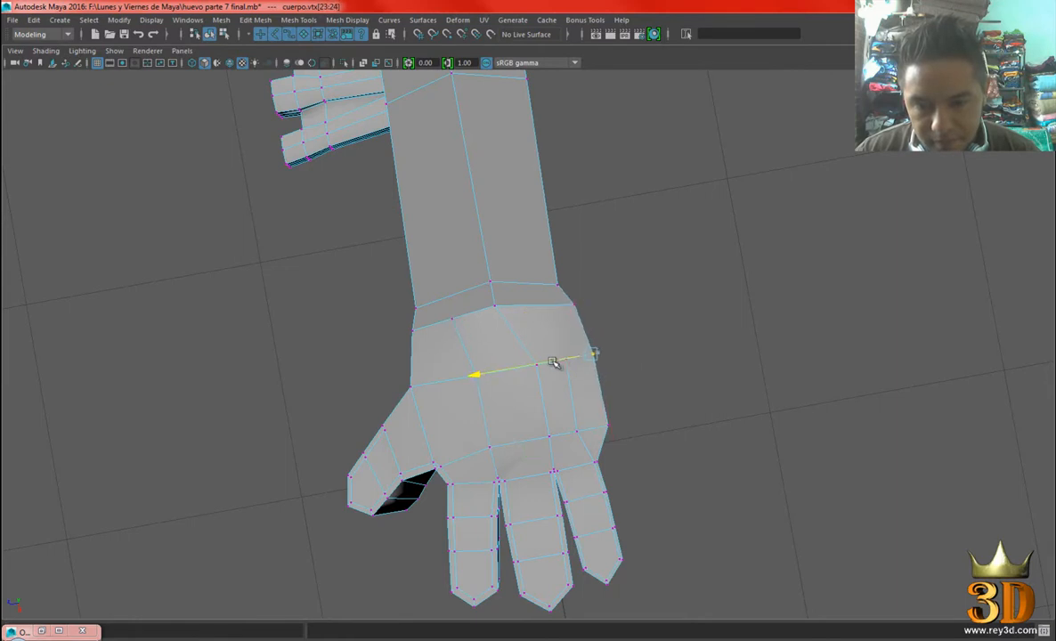
left_click_drag(622, 438, 620, 438)
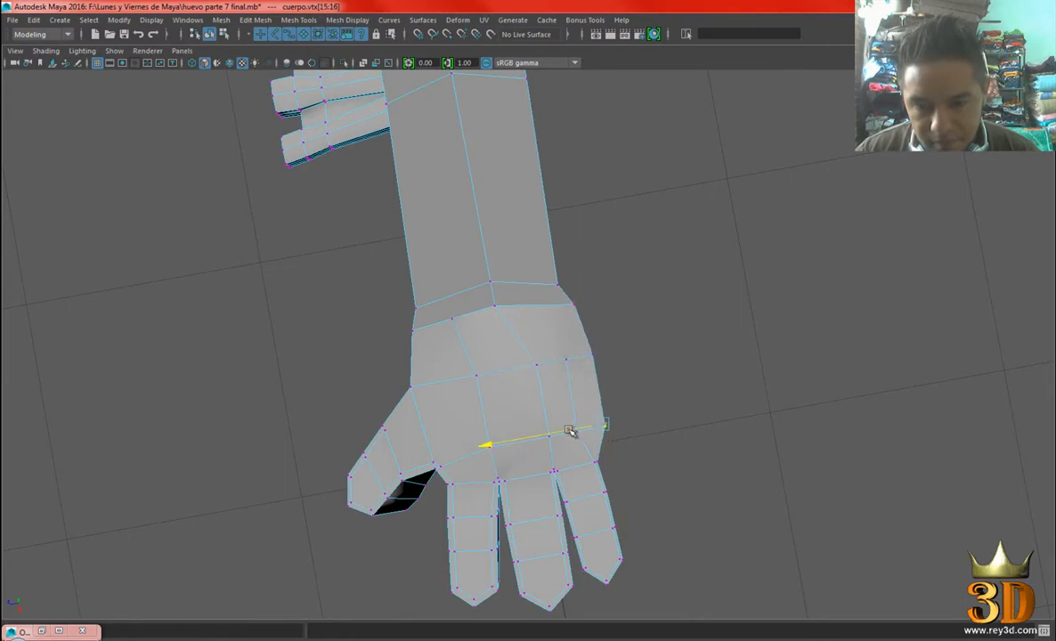
Show the body smoothed and compare the arm and hand proportions with the reference picture patin 6.
right_click_drag(549, 284, 608, 264)
key("3")
left_click_drag(577, 348, 625, 281, "alt")
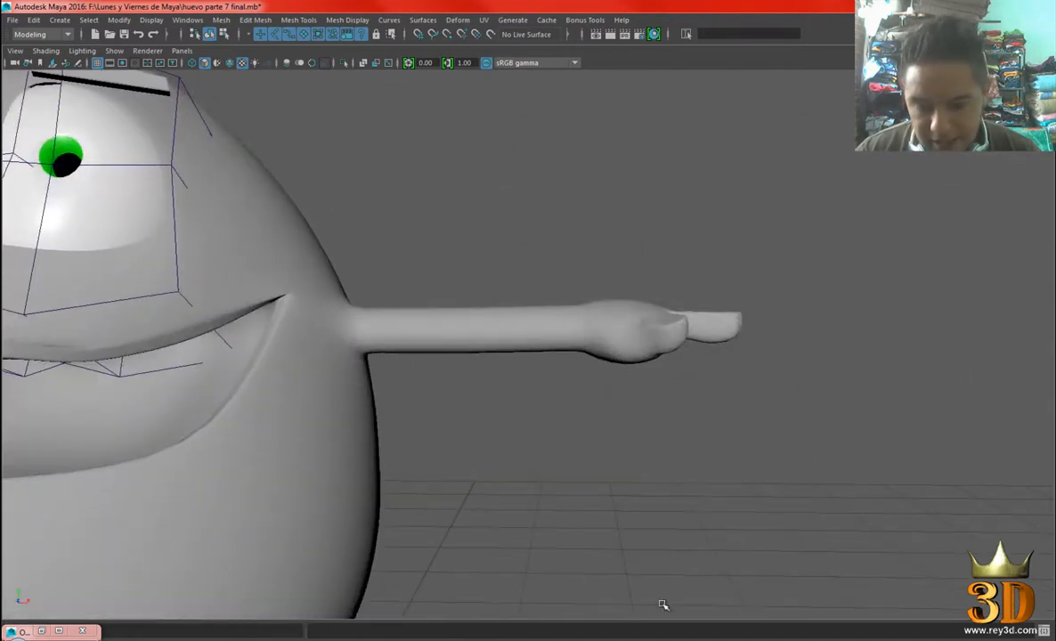
left_click(624, 634)
scroll(576, 338, "down", 3)
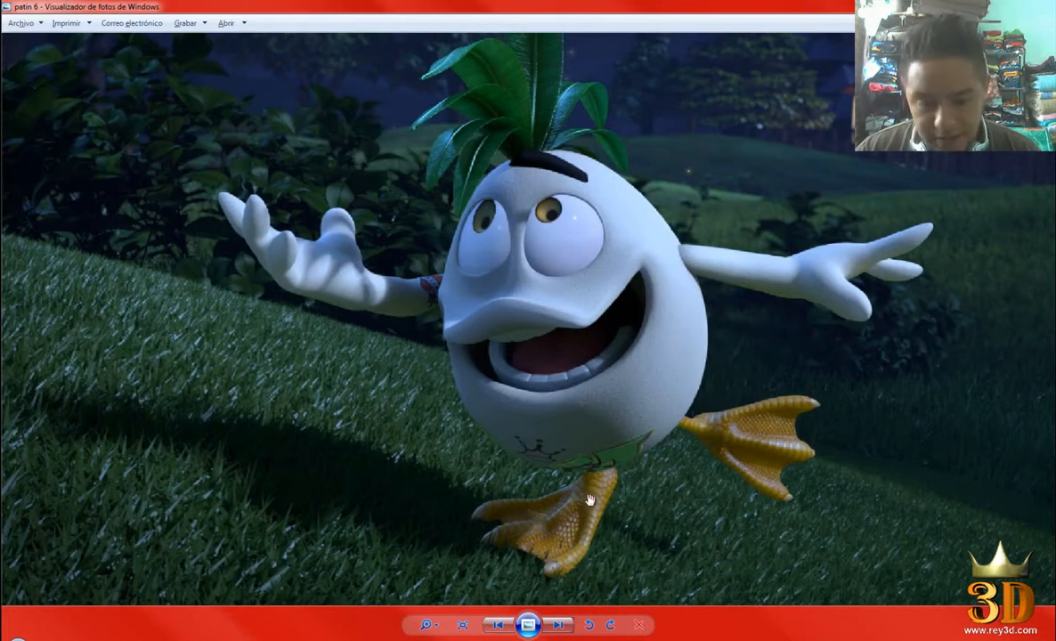
key("alt+Tab")
Adjust the arm's thickness with the Scale tool at the edge loop near the shoulder and the loop at mid-arm.
scroll(480, 381, "up", 1)
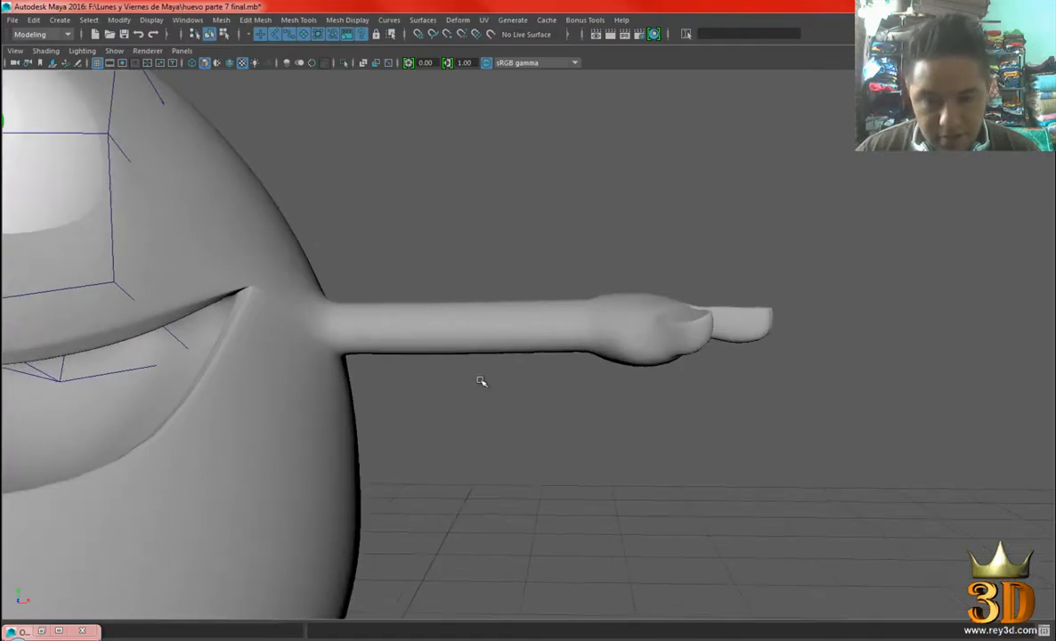
left_click(496, 335)
key("1")
right_click_drag(487, 285, 486, 251)
left_click(406, 312)
scroll(497, 375, "up", 2)
left_click_drag(497, 375, 461, 364, "alt")
key("r")
middle_click_drag(458, 365, 634, 354, "alt")
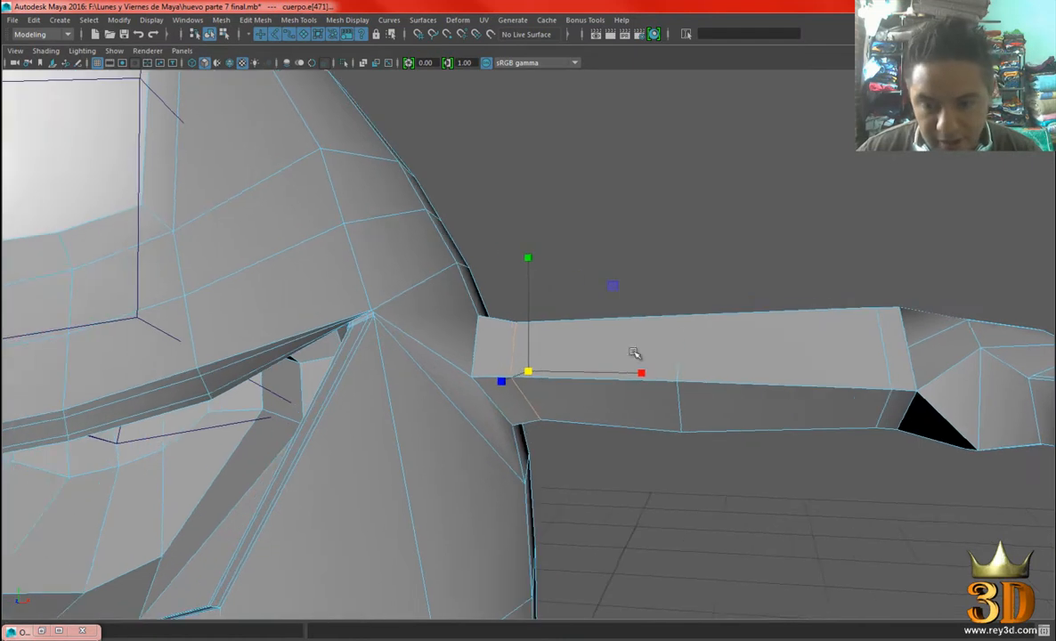
left_click(681, 336)
left_click_drag(681, 338, 681, 375, "alt")
left_click_drag(593, 375, 443, 285, "alt")
Select the edges around the joint between arm and body and scale them down.
right_click(443, 285)
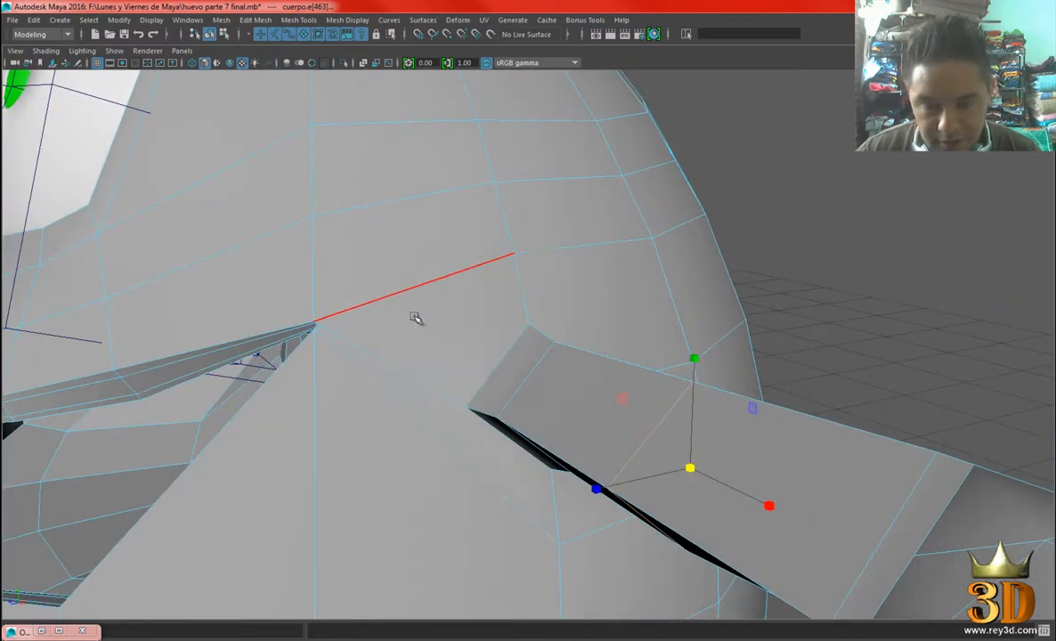
right_click_drag(443, 285, 449, 256)
scroll(499, 352, "up", 3)
left_click(500, 355)
left_click_drag(500, 355, 508, 411, "alt")
left_click(502, 444, "shift")
left_click_drag(707, 481, 639, 473, "alt")
left_click(596, 483, "shift")
left_click_drag(685, 423, 594, 472, "alt")
left_click(599, 424, "shift")
left_click_drag(472, 436, 627, 422, "alt")
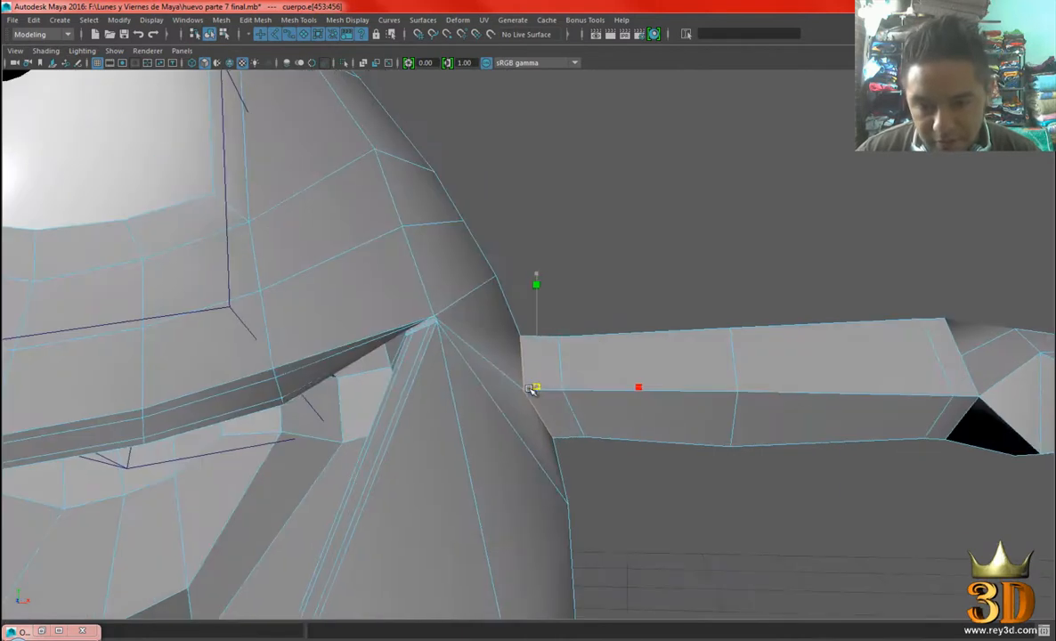
left_click_drag(531, 390, 632, 389, "alt")
Show the body smoothed and examine the arm from back and front, comparing the whole character with the reference picture.
right_click_drag(653, 289, 708, 266)
left_click(692, 354)
key("3")
left_click(732, 260)
right_click_drag(853, 346, 571, 360, "alt")
mouse_move(584, 363)
left_mouse_down("alt")
mouse_move(565, 464)
mouse_move(510, 427)
mouse_move(572, 353)
left_mouse_up("alt")
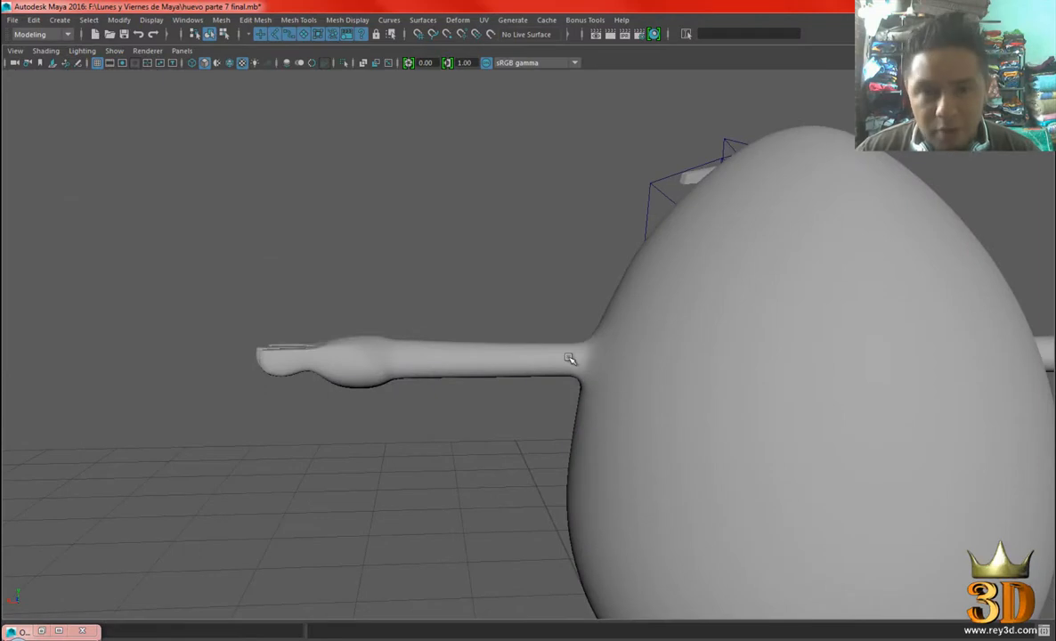
left_click_drag(406, 400, 703, 400, "alt")
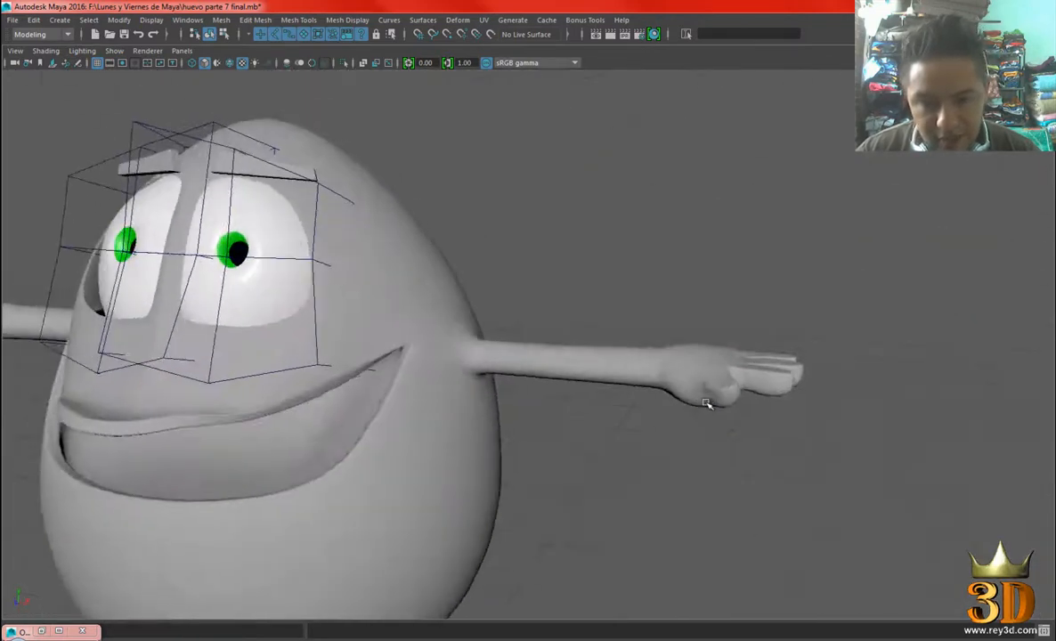
right_click_drag(703, 401, 637, 427, "alt")
left_click_drag(637, 427, 558, 383, "alt")
key("alt+Tab")
key("alt+Tab")
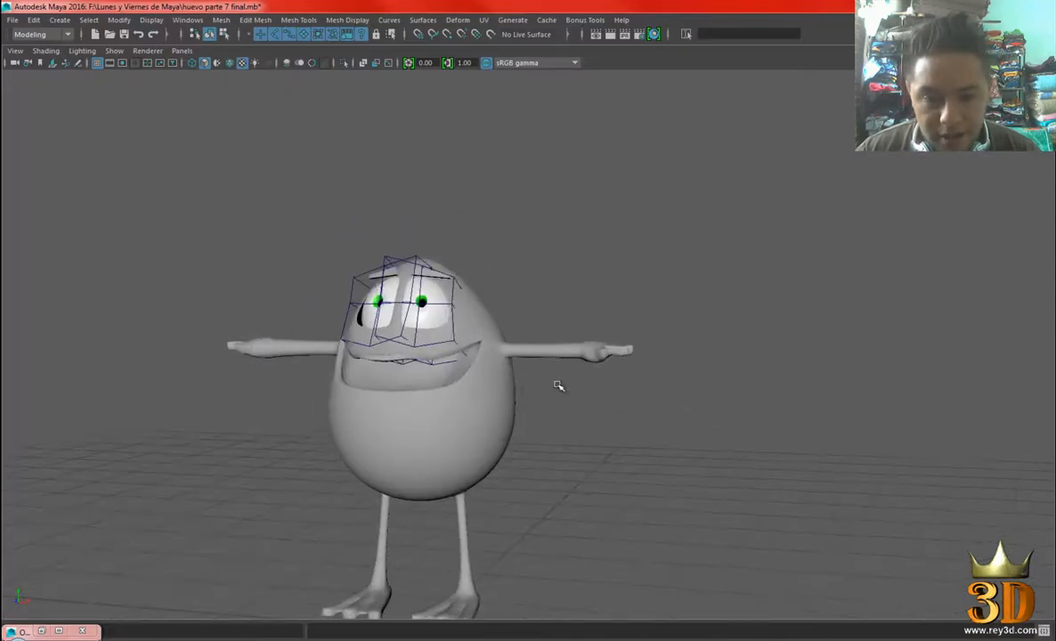
Examine where the arm joins the body, comparing the smoothed and unsmoothed display of the mesh.
right_click_drag(558, 383, 772, 591, "alt")
left_click(438, 374)
key("1")
left_click_drag(511, 424, 614, 461, "alt")
key("3")
left_click(625, 229)
right_click_drag(452, 302, 481, 339, "alt")
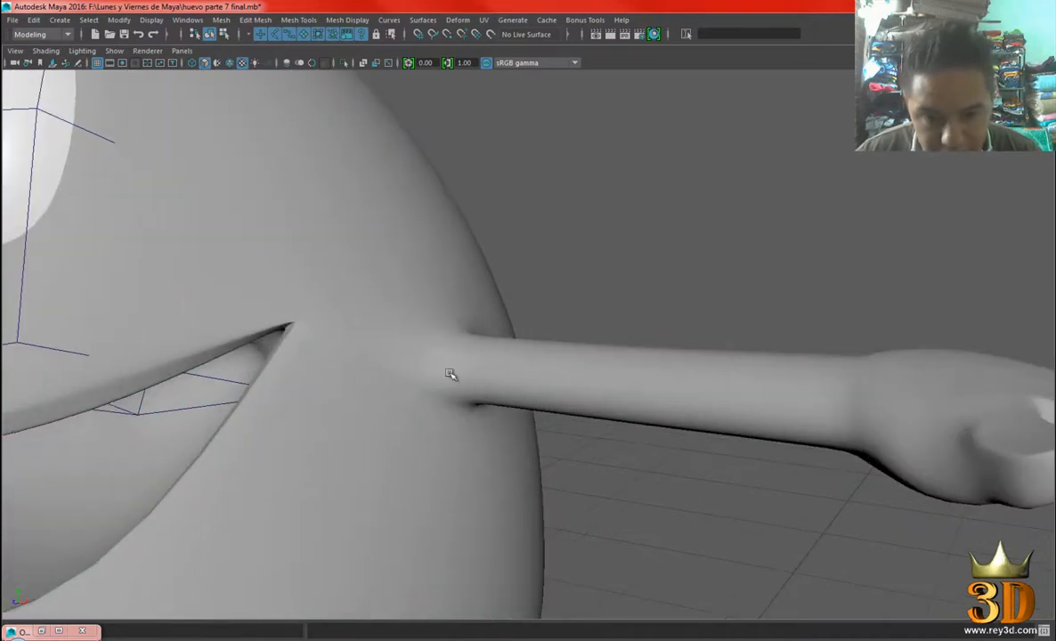
left_click_drag(471, 404, 533, 397, "alt")
left_click_drag(526, 443, 459, 378, "alt")
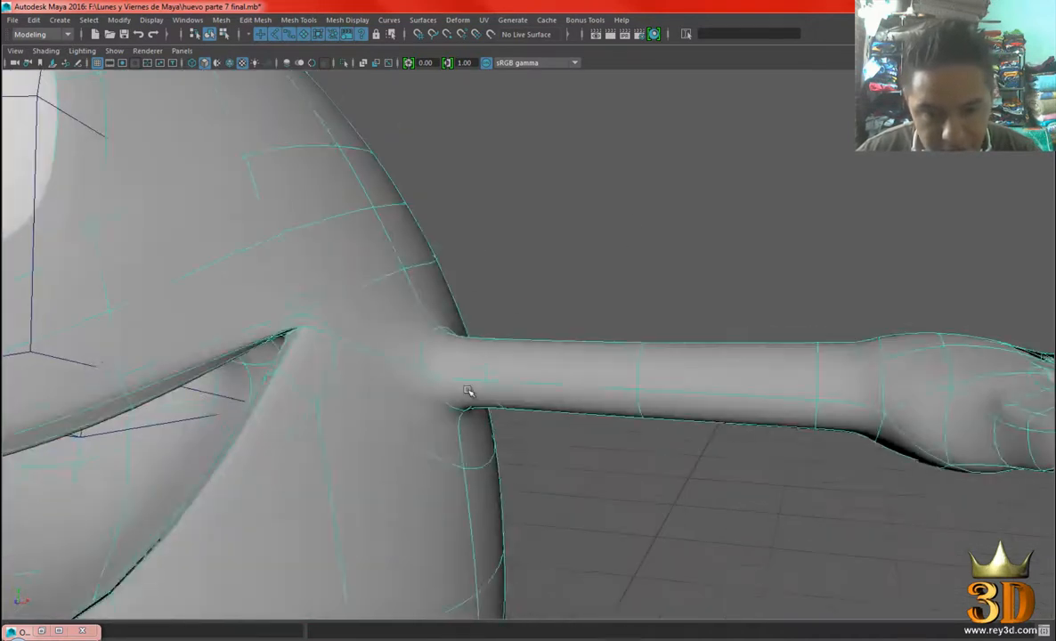
left_click(518, 393)
key("1")
key("3")
left_click(618, 248)
left_click(556, 383)
key("1")
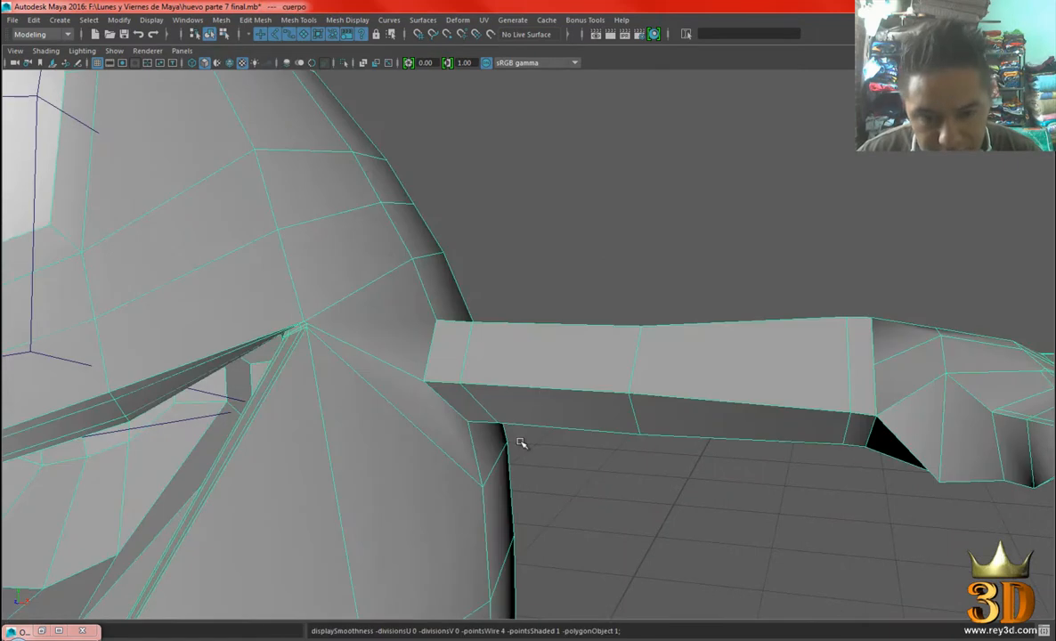
Show the body smoothed and switch to the reference picture "patin 6" to examine the character's feet and legs.
key("3")
right_click_drag(659, 485, 594, 281, "alt")
left_click(594, 282)
key("alt+Tab")
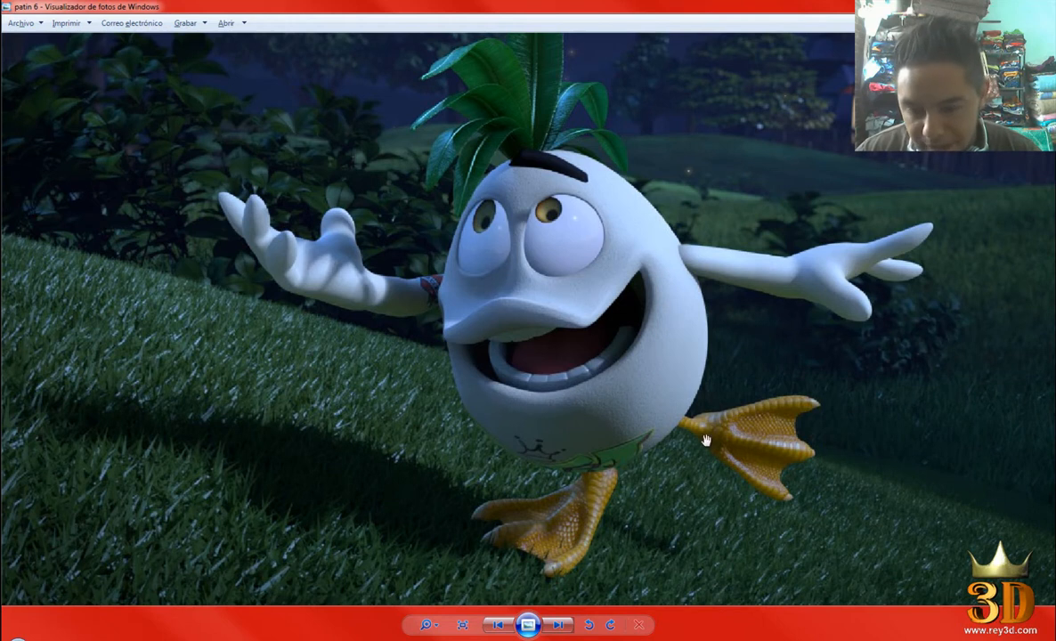
scroll(687, 521, "up", 4)
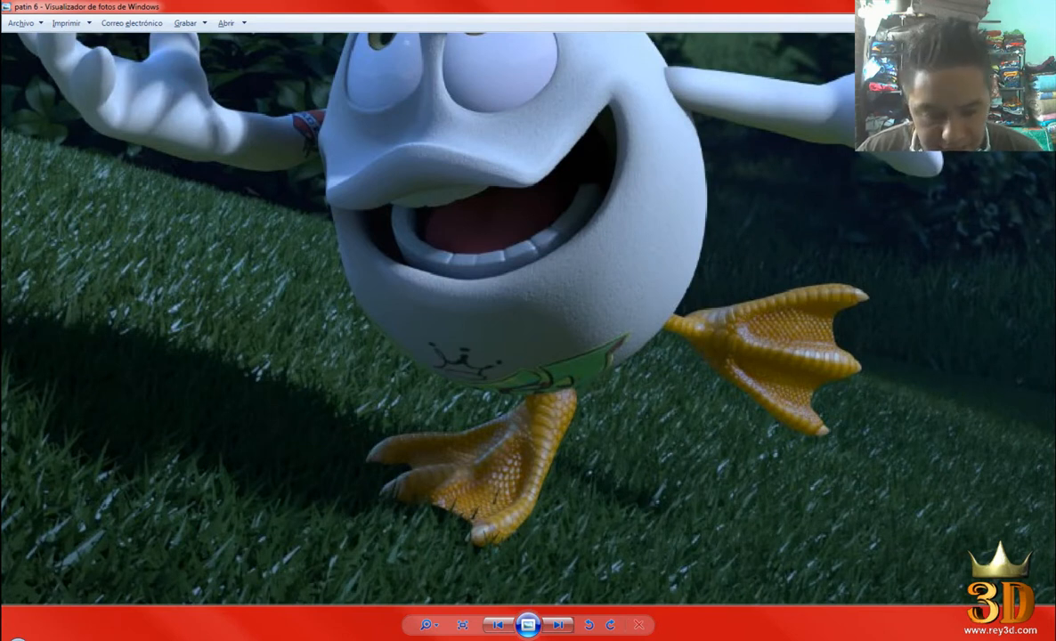
Switch back to Maya, show the body unsmoothed, and select and frame one foot's faces, leaving out the leg faces.
left_click(329, 640)
middle_click_drag(637, 569, 726, 417, "alt")
right_click_drag(726, 417, 585, 378, "alt")
middle_click_drag(585, 378, 608, 153, "alt")
right_click_drag(607, 153, 606, 445, "alt")
middle_click_drag(606, 446, 588, 325, "alt")
left_click(519, 379)
left_click_drag(519, 379, 488, 386, "alt")
key("1")
right_click_drag(488, 385, 540, 397, "alt")
middle_click_drag(540, 398, 564, 321, "alt")
right_click_drag(497, 255, 495, 291)
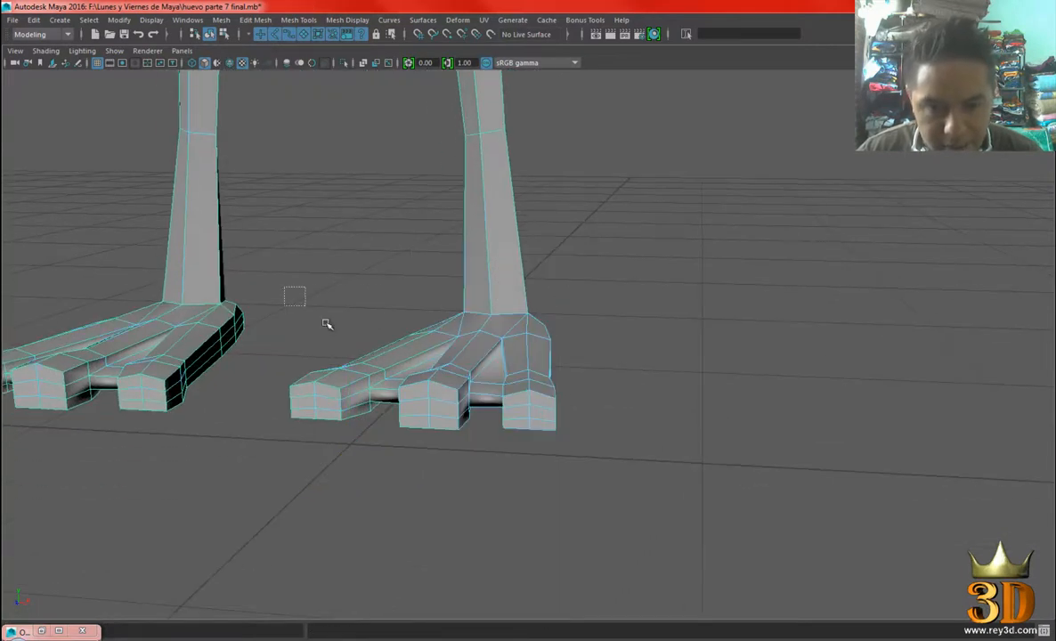
left_click_drag(264, 265, 659, 521)
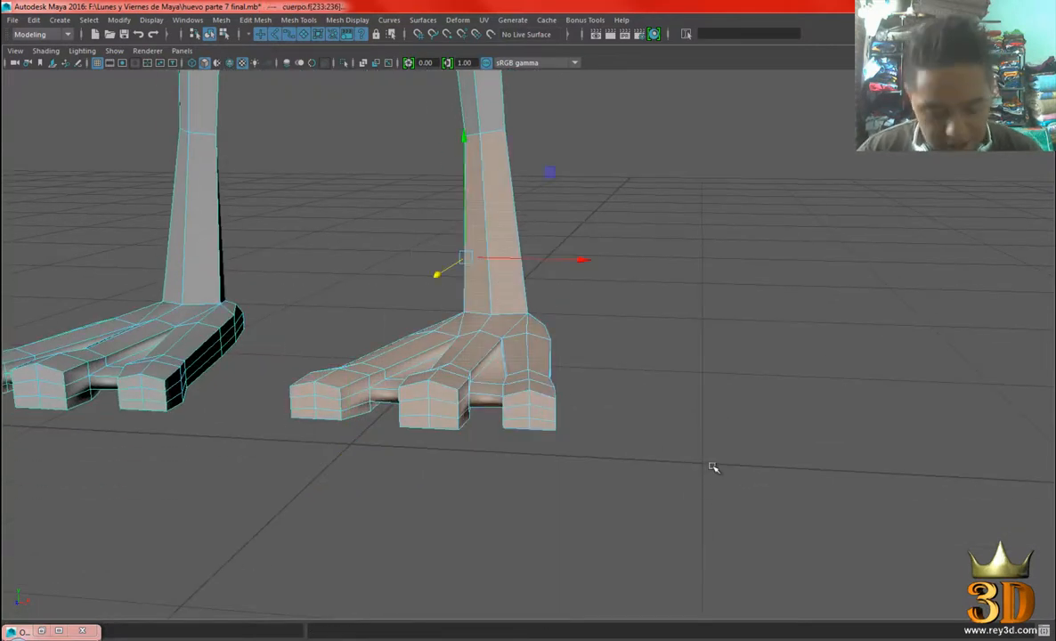
scroll(716, 464, "up", 2)
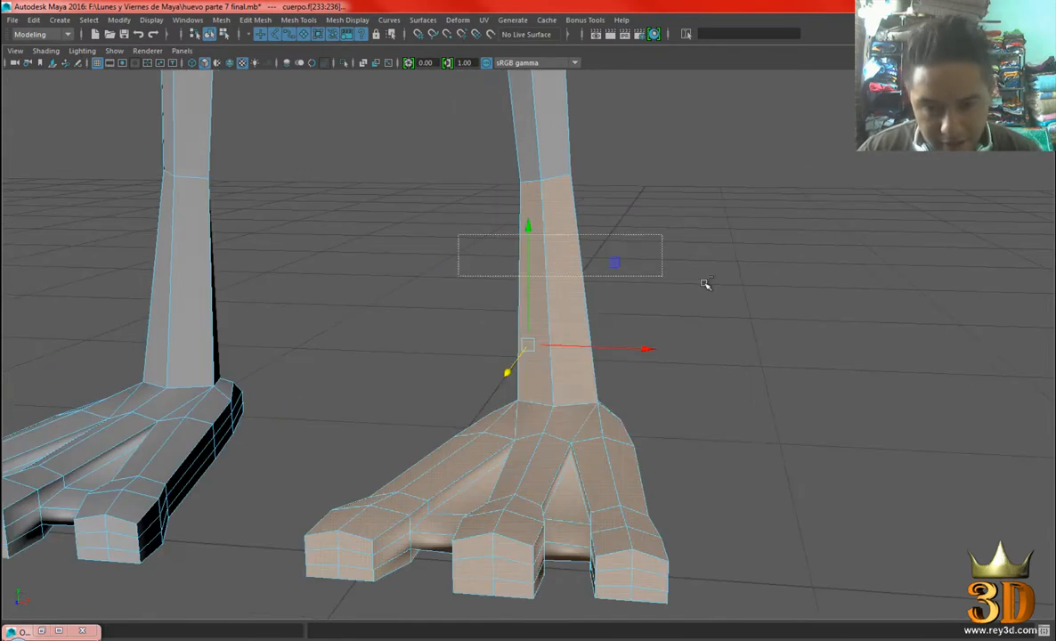
left_click_drag(613, 270, 759, 297, "ctrl")
key("f")
Select the ridge edges along the middle toe up to the ankle, check them against the reference picture, and raise them.
left_click_drag(766, 360, 757, 377, "alt")
right_click_drag(757, 377, 641, 340, "alt")
left_click_drag(640, 341, 613, 285, "alt")
left_click(696, 385)
right_click_drag(612, 285, 560, 288)
left_click_drag(374, 318, 464, 403, "alt")
right_click_drag(480, 289, 478, 239)
left_click(492, 415)
left_click(505, 394, "shift")
left_click(527, 350, "shift")
left_click(554, 291, "shift")
left_click_drag(456, 353, 530, 346, "alt")
left_click(599, 640)
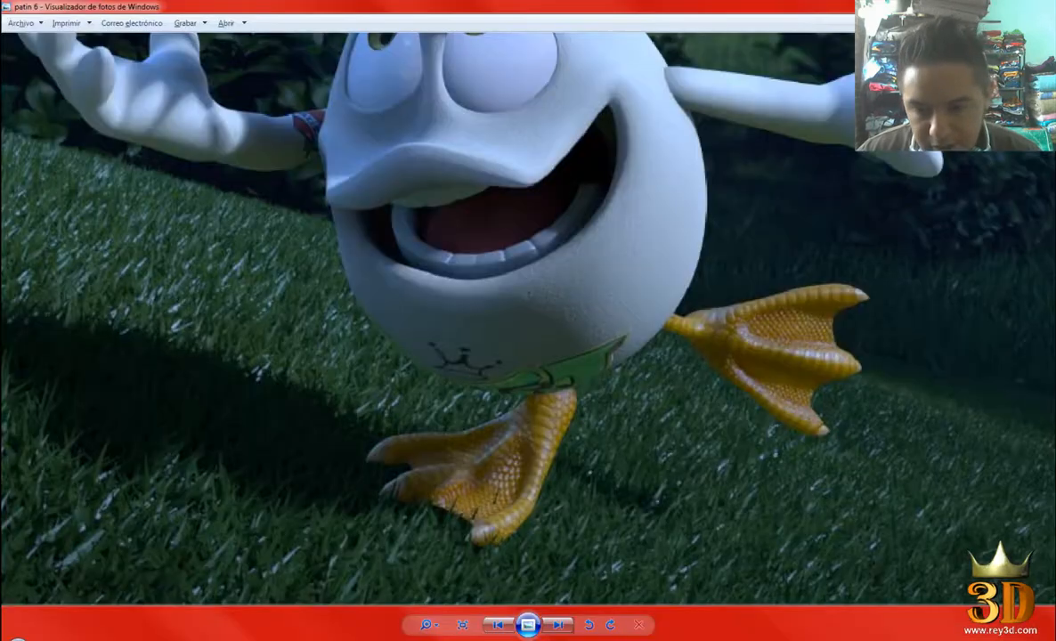
left_click(599, 639)
left_click_drag(639, 408, 603, 342, "alt")
left_click_drag(534, 214, 535, 191)
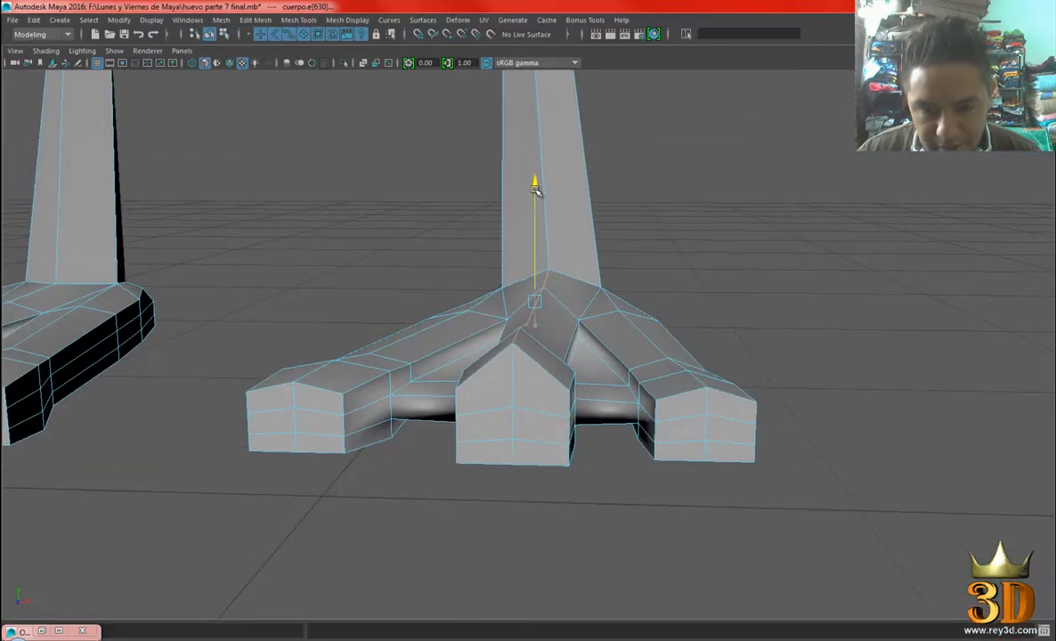
Select the ridge edges along the top of the outer toes and raise them to round the toes.
left_click_drag(437, 264, 464, 271, "alt")
left_click(413, 426)
left_click(424, 394, "shift")
left_click(439, 351, "shift")
left_click(459, 306, "shift")
left_click_drag(460, 308, 457, 283, "alt")
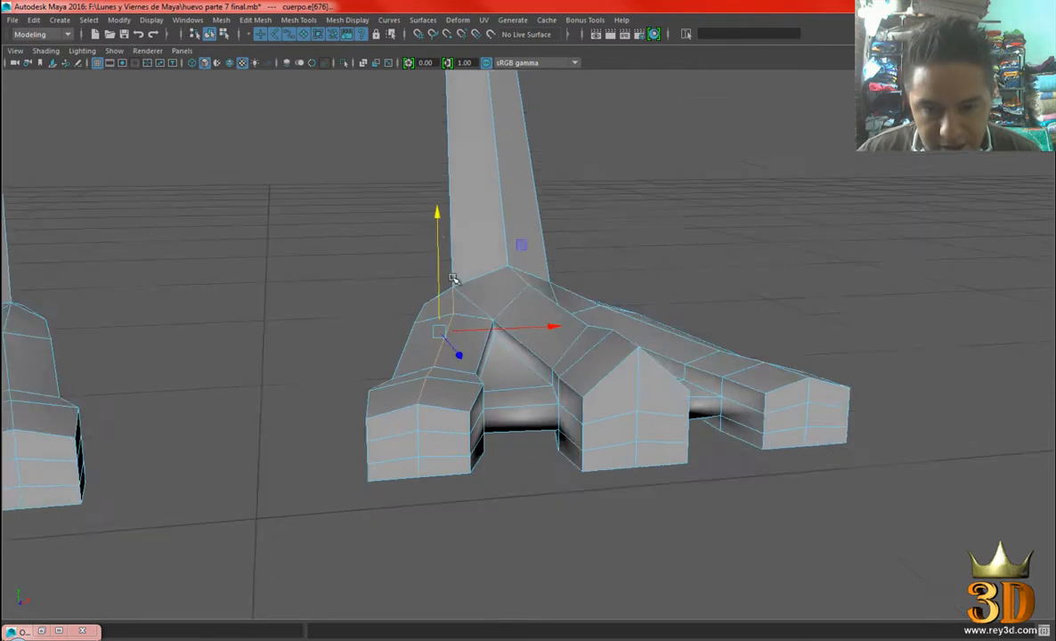
left_click_drag(436, 214, 593, 479)
left_click(577, 532)
left_click_drag(620, 323, 626, 296, "alt")
left_click_drag(643, 211, 568, 226)
Show the body smoothed and compare the feet from several angles with the reference pictures "patin 6" and "patin".
key("F8")
left_click(587, 301)
key("3")
left_click(732, 267)
left_click_drag(731, 267, 684, 409, "alt")
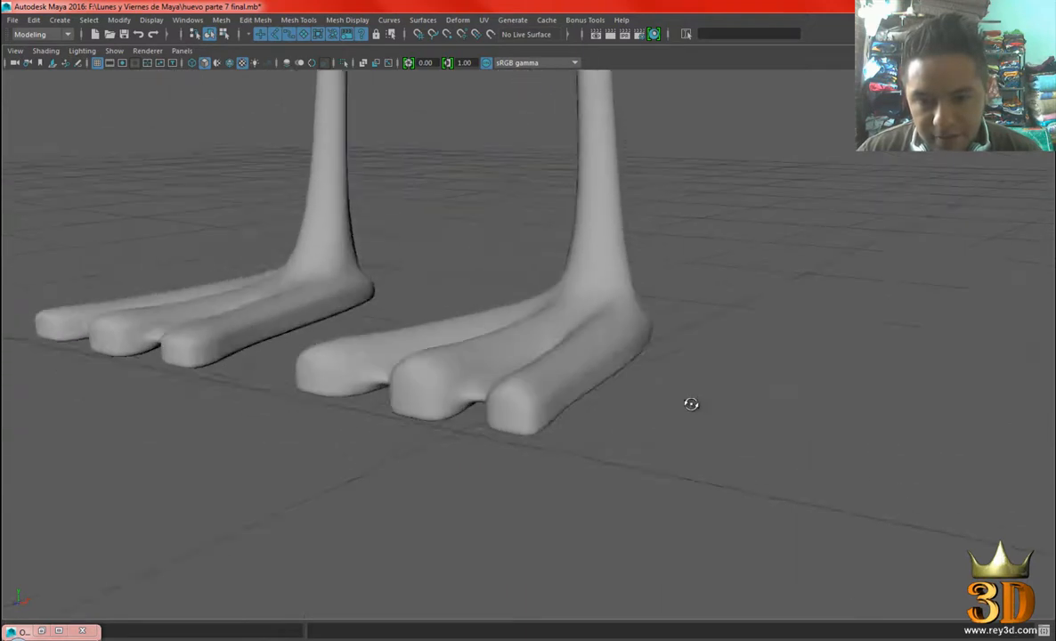
key("alt+Tab")
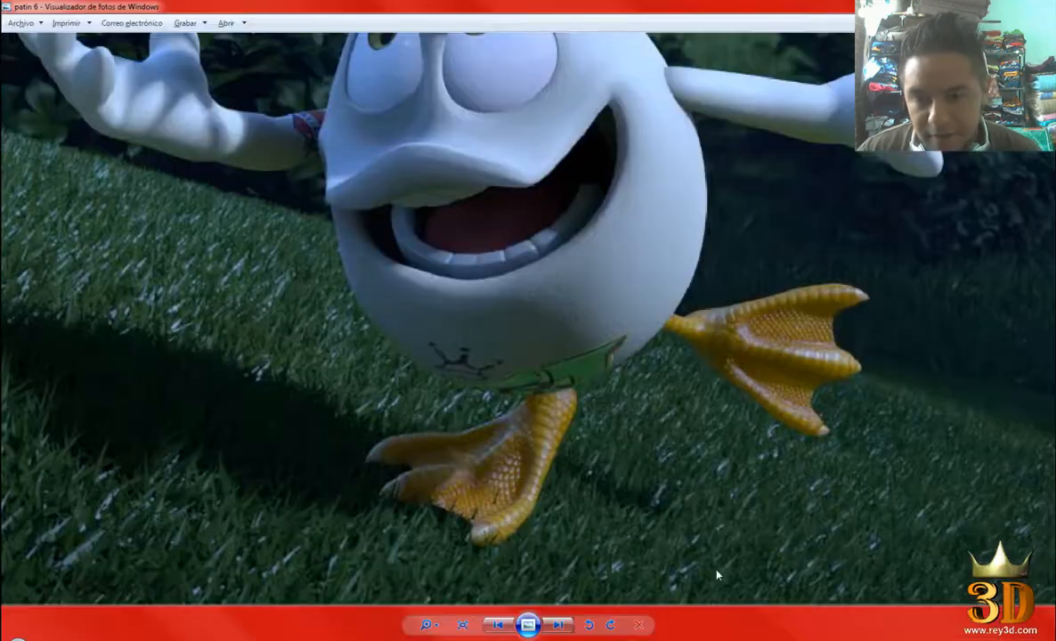
key("alt+Tab")
left_click_drag(608, 420, 637, 397, "alt")
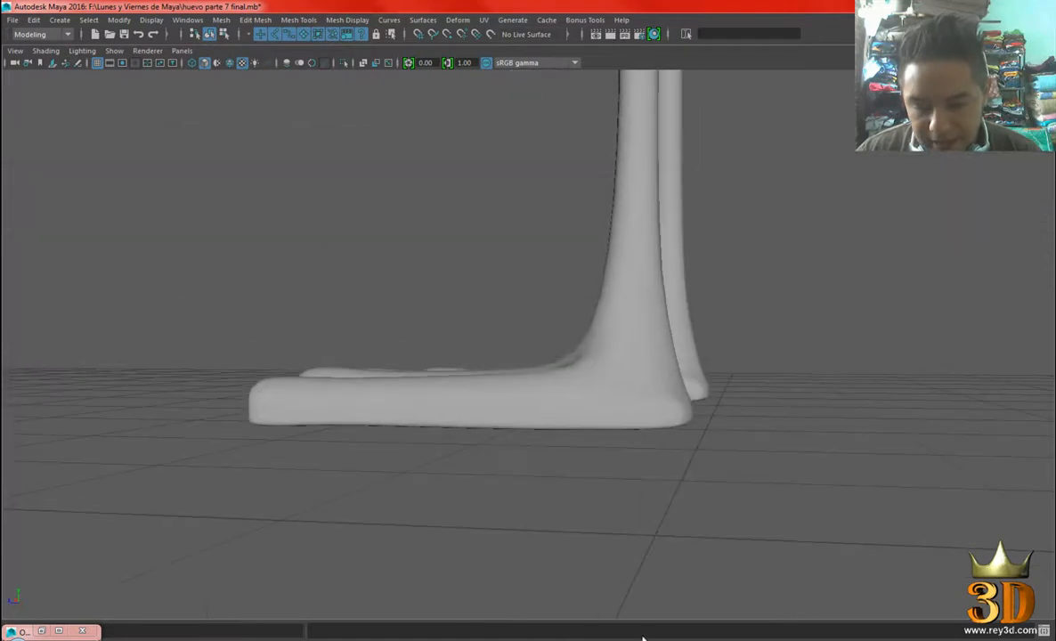
key("alt+Tab")
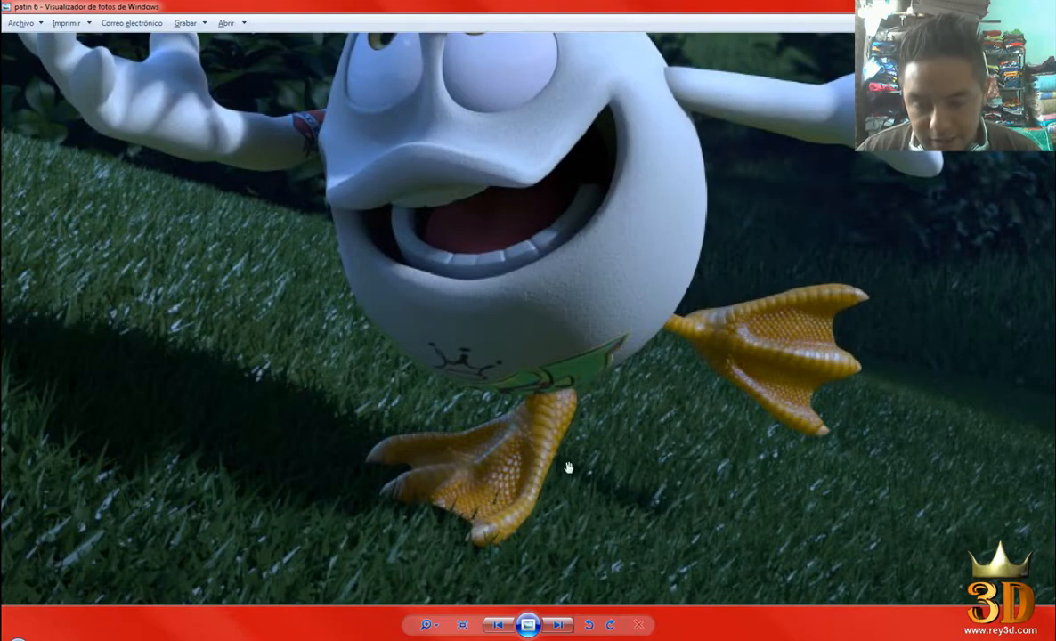
left_click(559, 626)
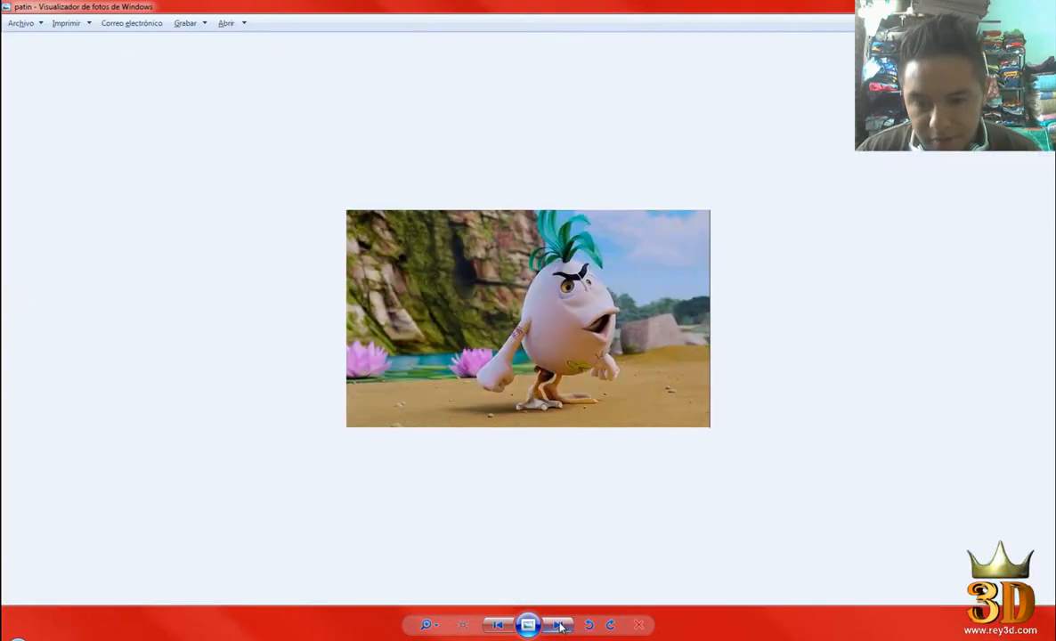
scroll(615, 475, "up", 3)
left_click_drag(616, 374, 616, 337)
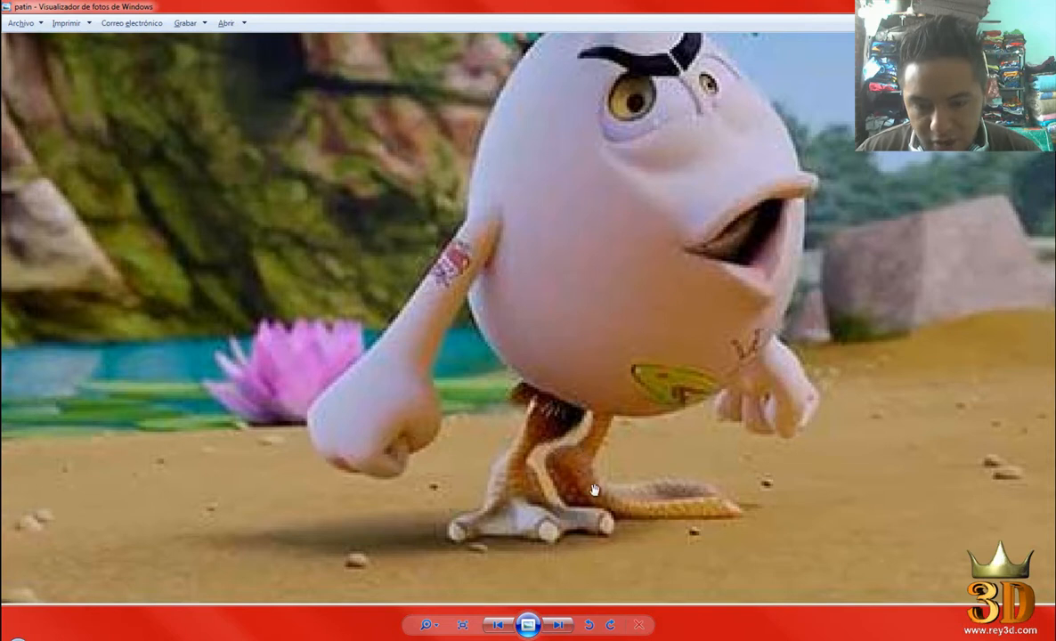
In Maya, show the body unsmoothed and shift the two vertices flanking the ankle's centre above the heel, finishing in object mode.
key("alt+Tab")
left_click(584, 398)
left_click_drag(665, 398, 627, 417, "alt")
key("1")
left_click_drag(684, 390, 641, 410, "alt")
right_click_drag(539, 283, 481, 284)
left_click(534, 368)
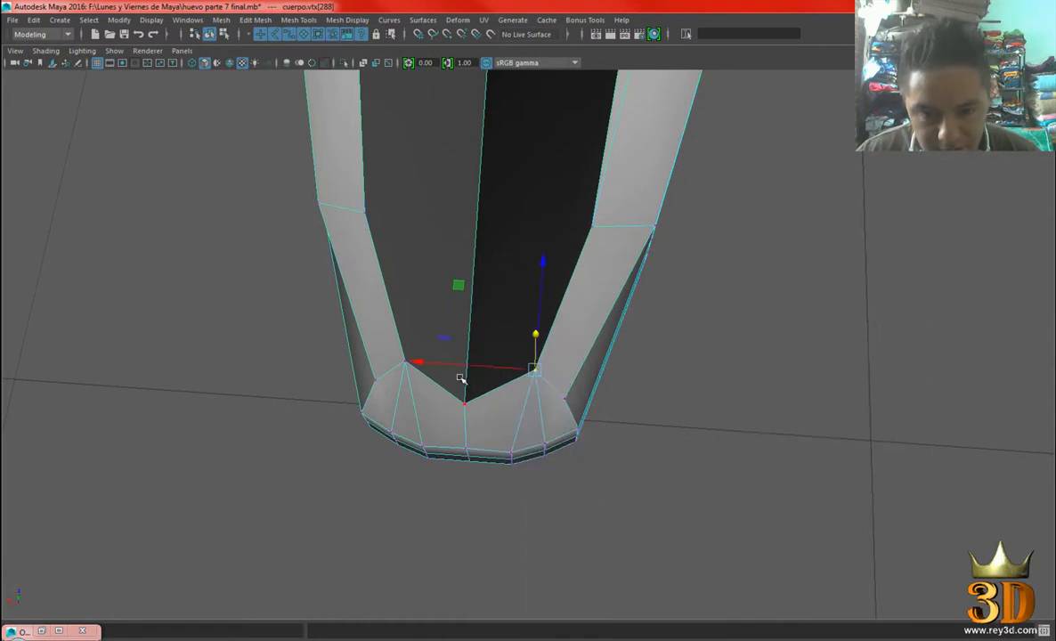
left_click(407, 366, "shift")
mouse_move(473, 282)
left_mouse_down()
mouse_move(478, 265)
mouse_move(478, 292)
left_mouse_up()
left_click_drag(538, 393, 637, 350, "alt")
right_click_drag(538, 182, 609, 157)
left_click(470, 216)
key("f")
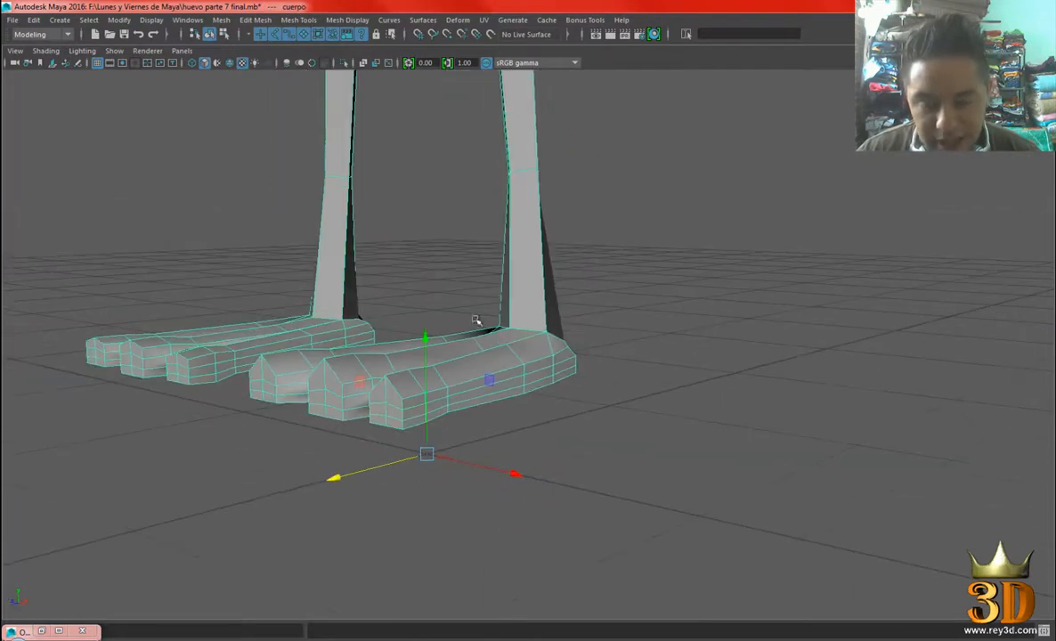
Check the feet in the reference picture and insert an edge loop around the lower leg just above the ankle.
key("alt+Tab")
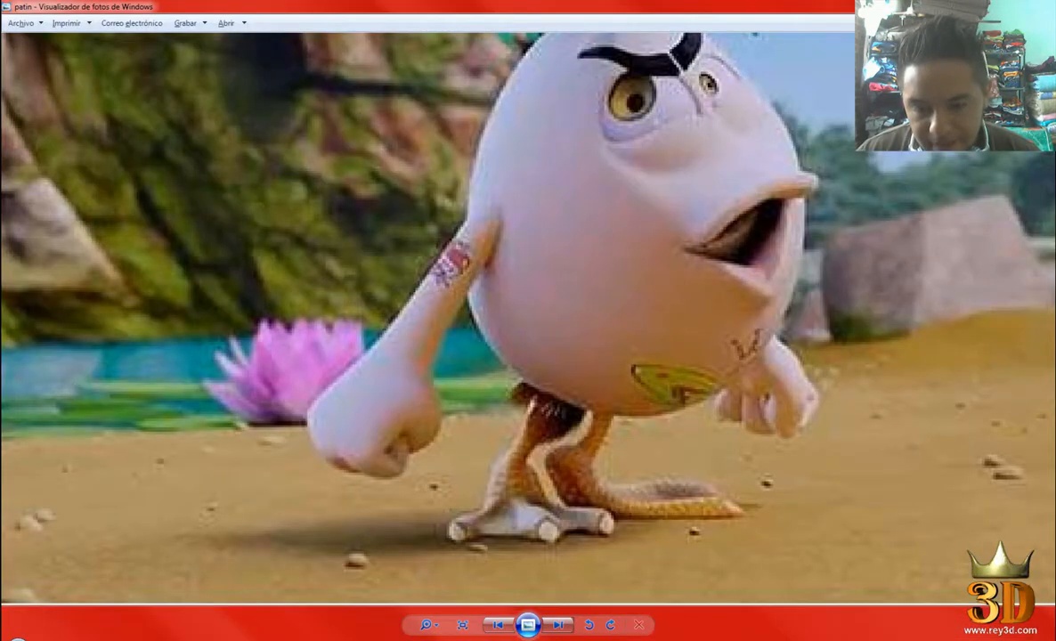
key("alt+Tab")
scroll(618, 406, "up", 3)
left_click_drag(637, 366, 518, 250, "alt")
right_click_drag(514, 245, 538, 329)
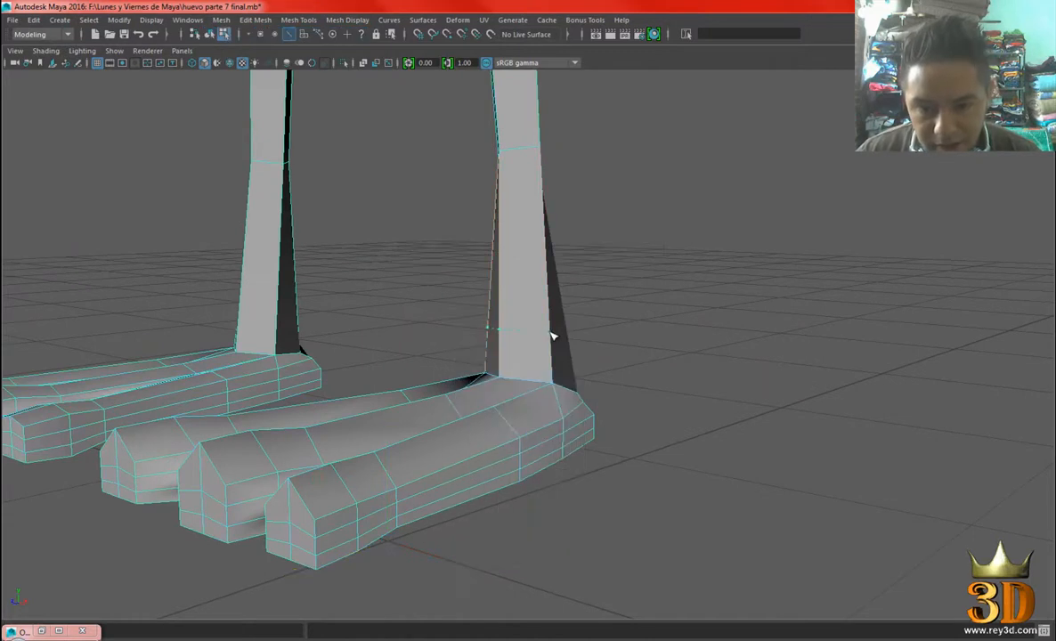
left_click(552, 337)
left_click_drag(641, 387, 535, 376, "alt")
right_click_drag(484, 243, 547, 223)
left_click_drag(469, 311, 603, 360, "alt")
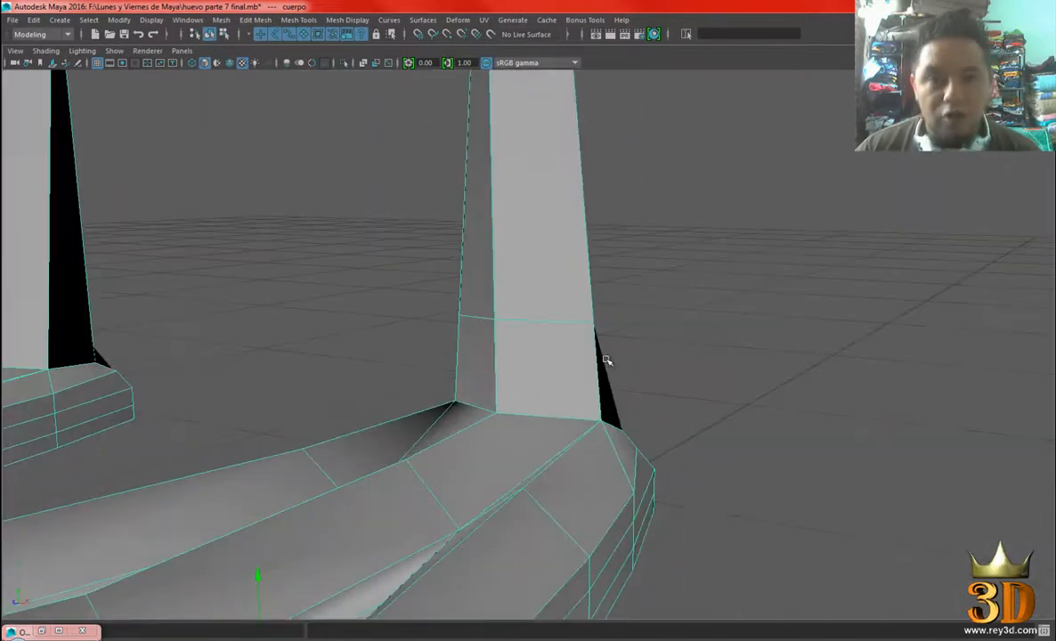
Cut edges across the rear faces of the lower leg just above the ankle and show the body smoothed.
left_click_drag(664, 395, 541, 367, "alt")
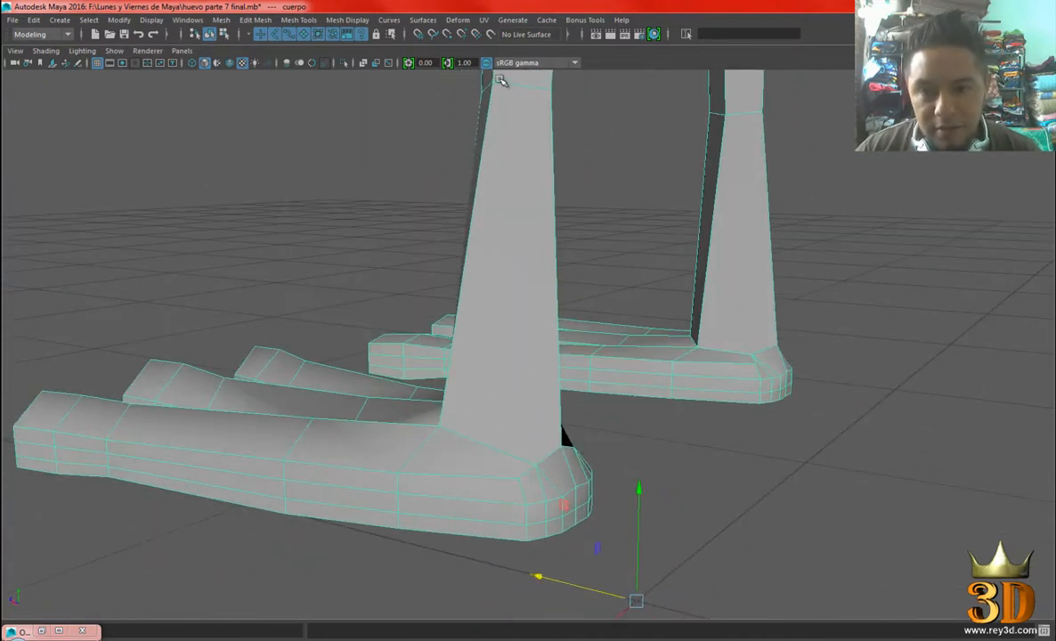
left_click_drag(470, 259, 532, 239, "alt")
right_click_drag(531, 239, 460, 236, "shift")
left_click_drag(613, 413, 597, 323, "alt")
scroll(615, 356, "up", 5)
scroll(634, 363, "down", 5)
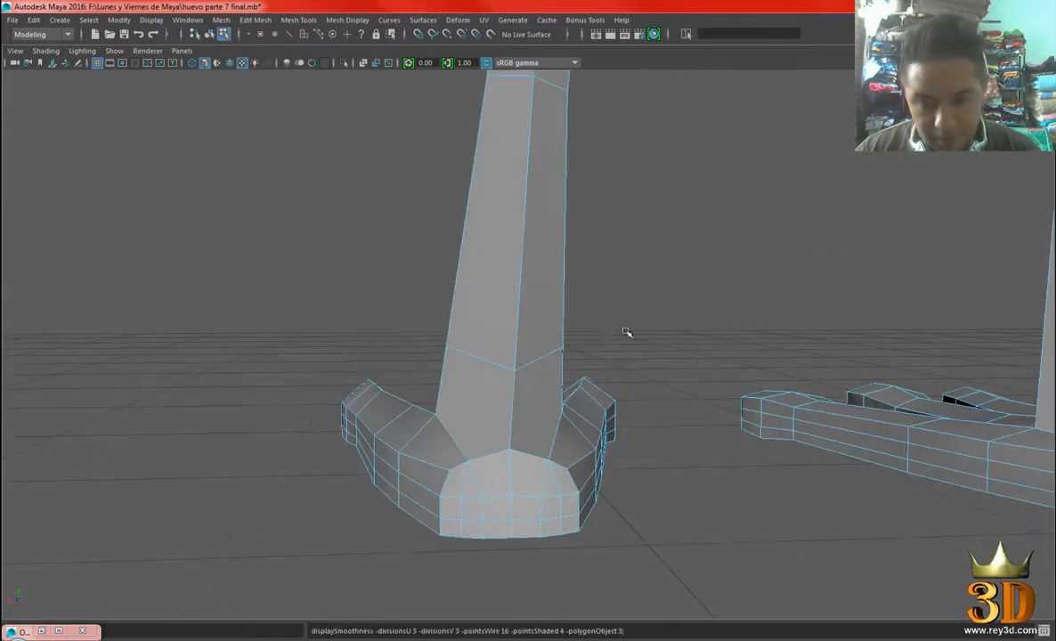
scroll(594, 314, "down", 2)
key("3")
left_click_drag(521, 344, 530, 271, "alt")
right_click_drag(523, 262, 575, 238)
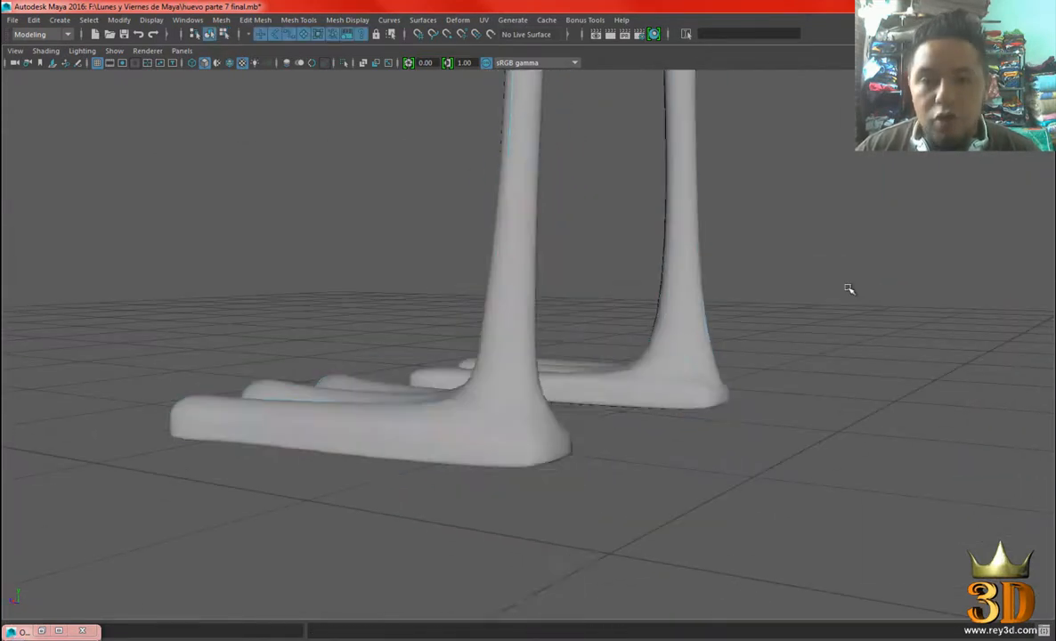
Examine the smoothed feet, heels and ankles from the side and from behind.
left_click_drag(849, 288, 760, 266, "alt")
left_click(537, 347)
left_click_drag(539, 346, 686, 434, "alt")
left_click(589, 358)
left_click_drag(589, 358, 773, 344, "alt")
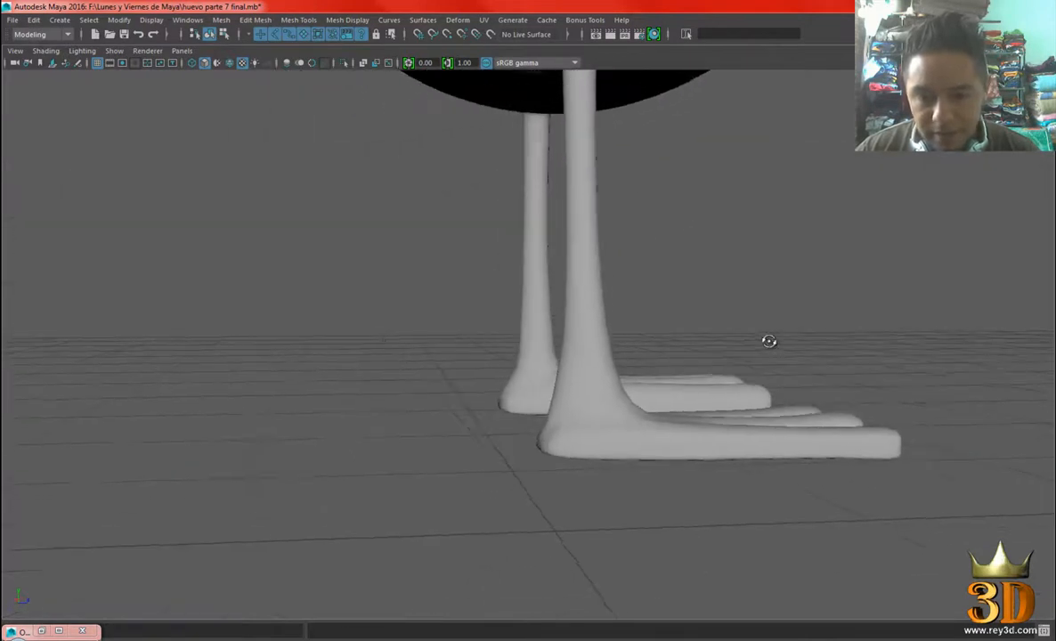
scroll(773, 344, "up", 3)
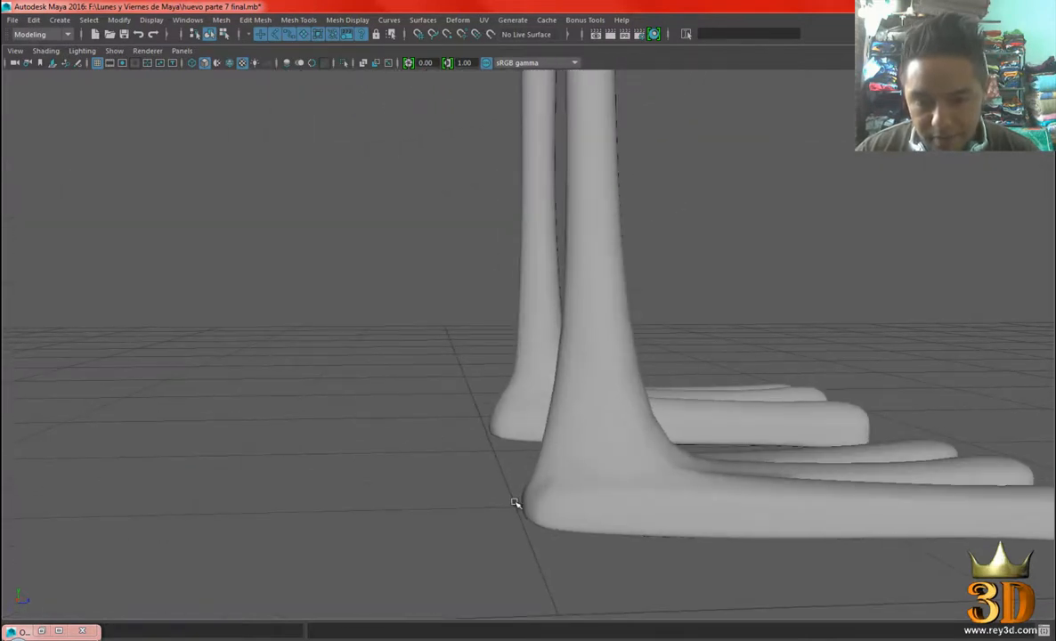
left_click_drag(581, 347, 538, 298, "alt")
Compare the unsmoothed, cage and smoothed displays of the body around the ankles and heels.
left_click(538, 298)
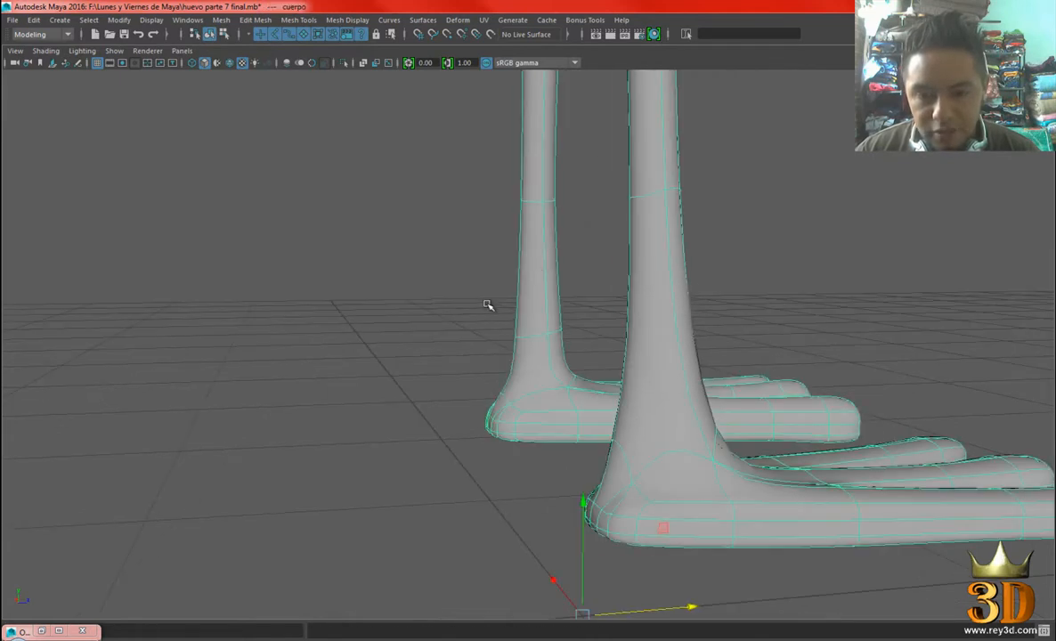
key("1")
key("2")
left_click(458, 321)
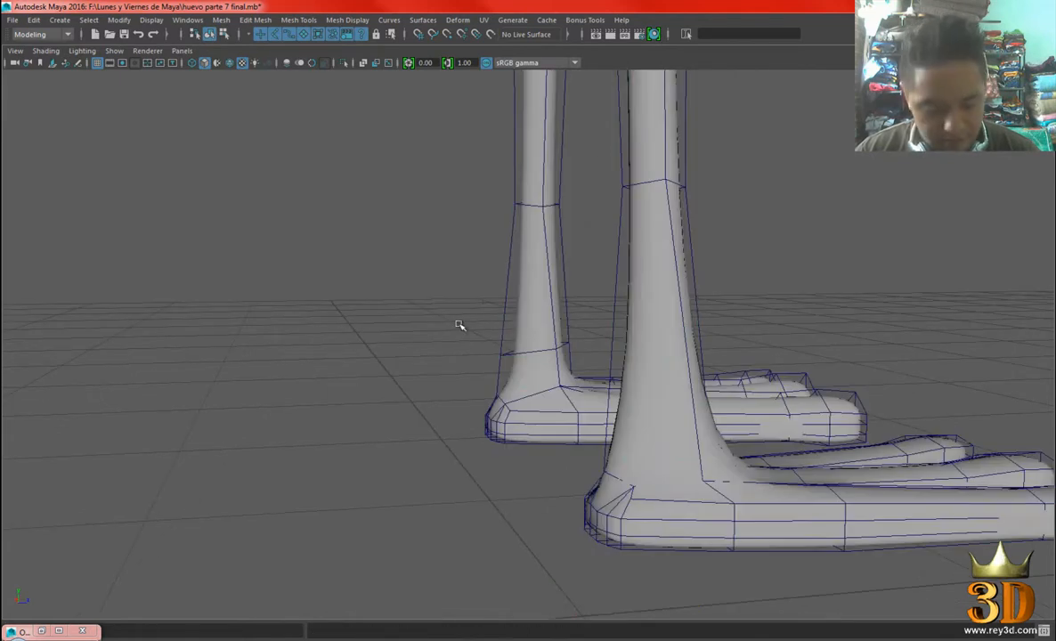
left_click(541, 339)
key("3")
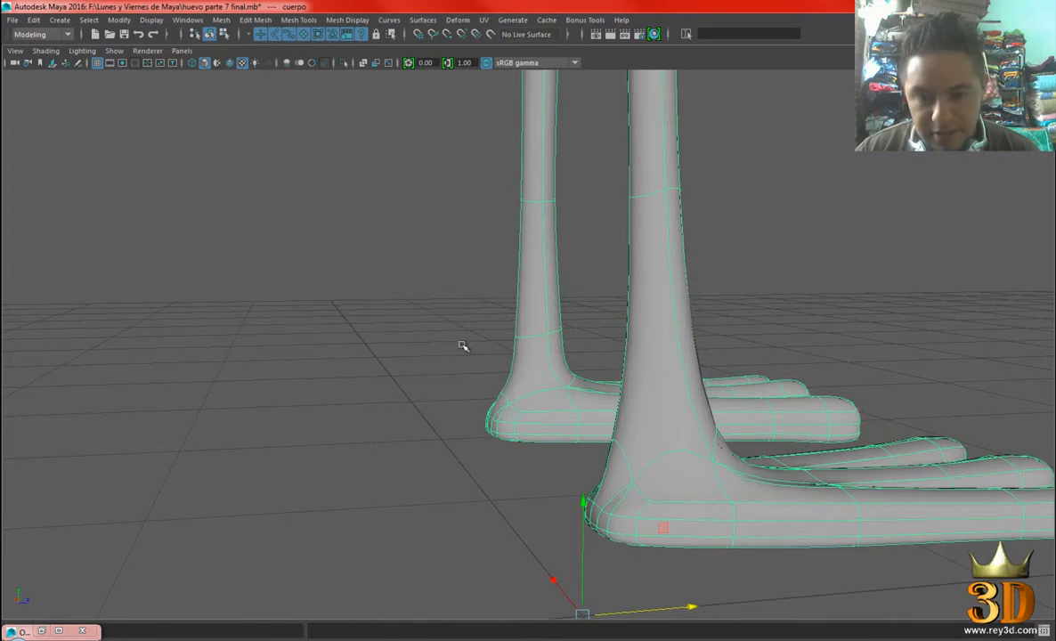
left_click(485, 353)
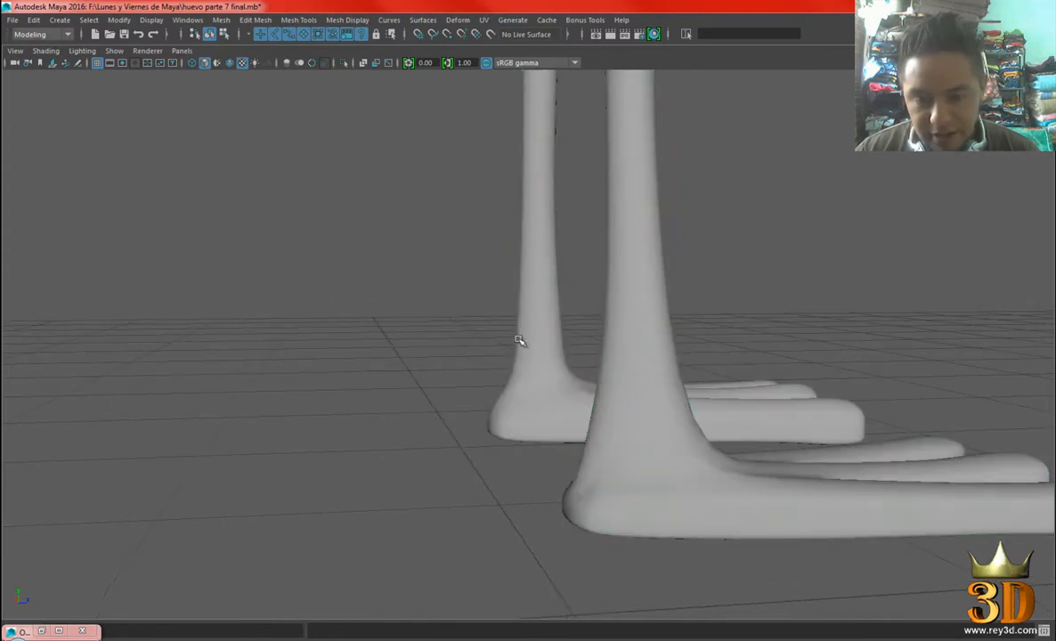
left_click_drag(592, 478, 507, 342, "alt")
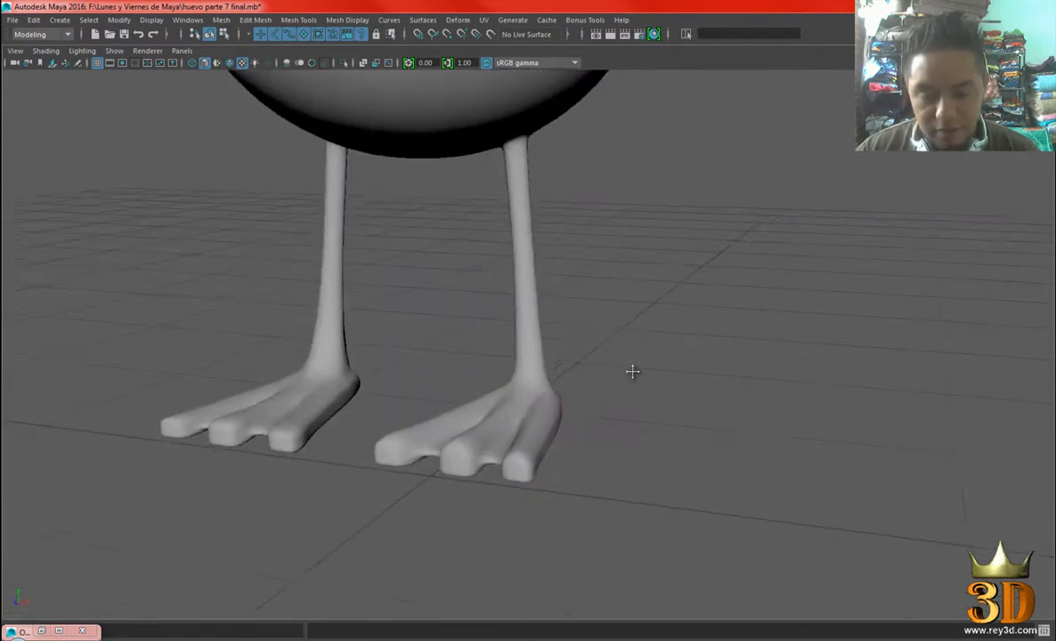
Compare the smoothed feet with further reference pictures, up to "personajes 2", and examine the raised leg and foot there.
left_click(609, 628)
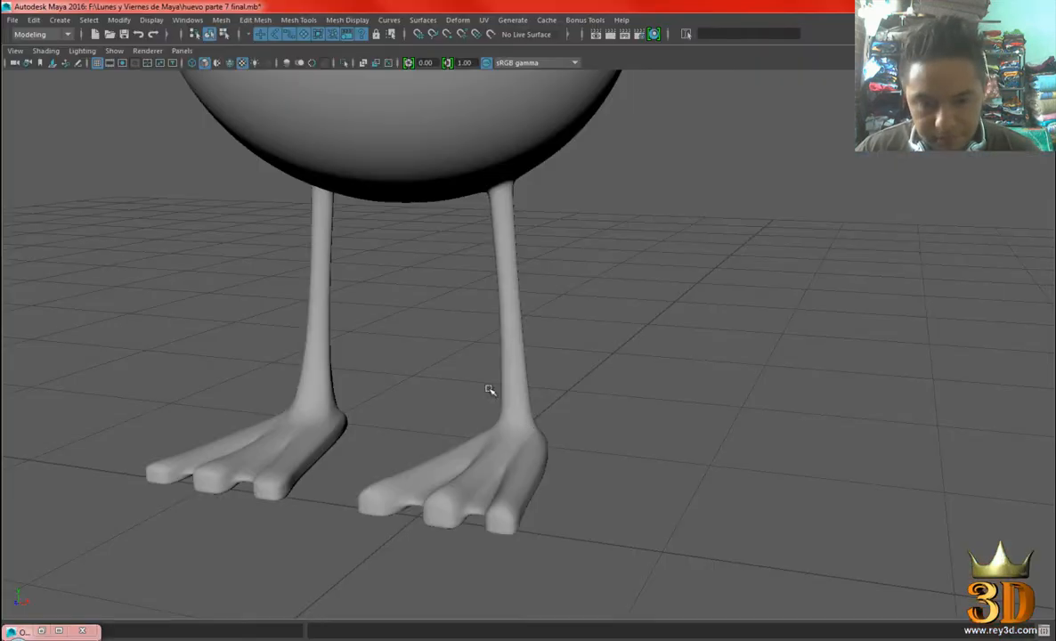
right_click_drag(503, 400, 579, 452, "alt")
left_click_drag(580, 453, 704, 619, "alt")
key("alt+Tab")
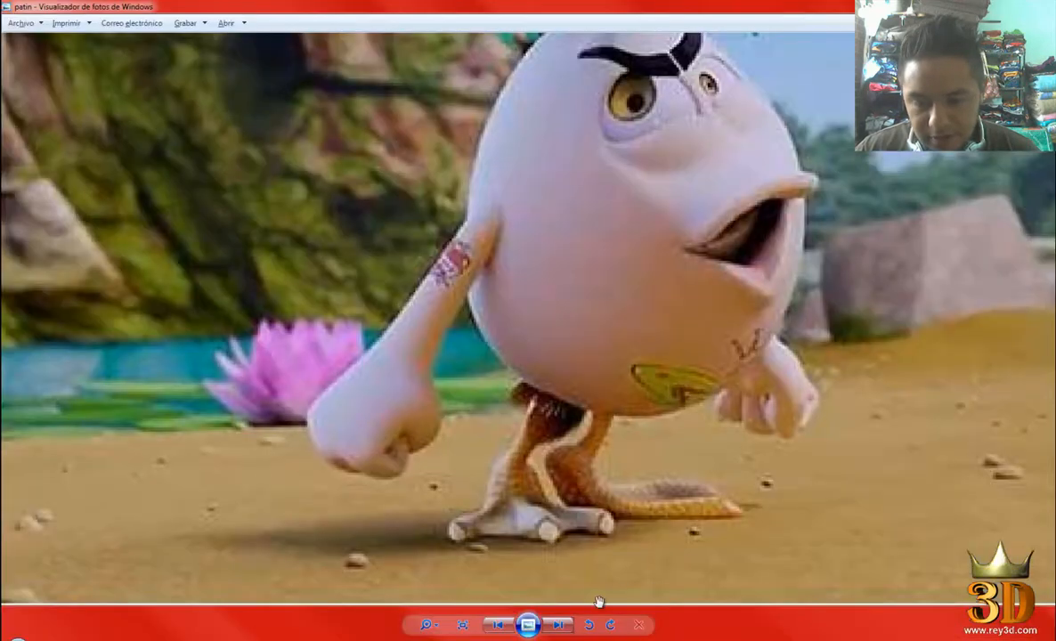
left_click(562, 628)
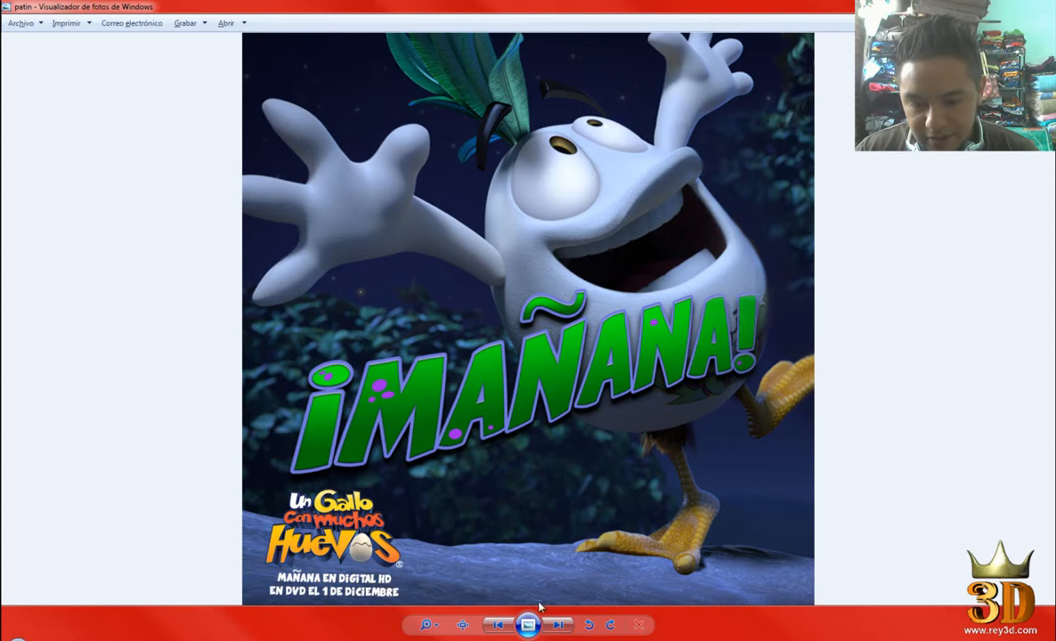
left_click(561, 628)
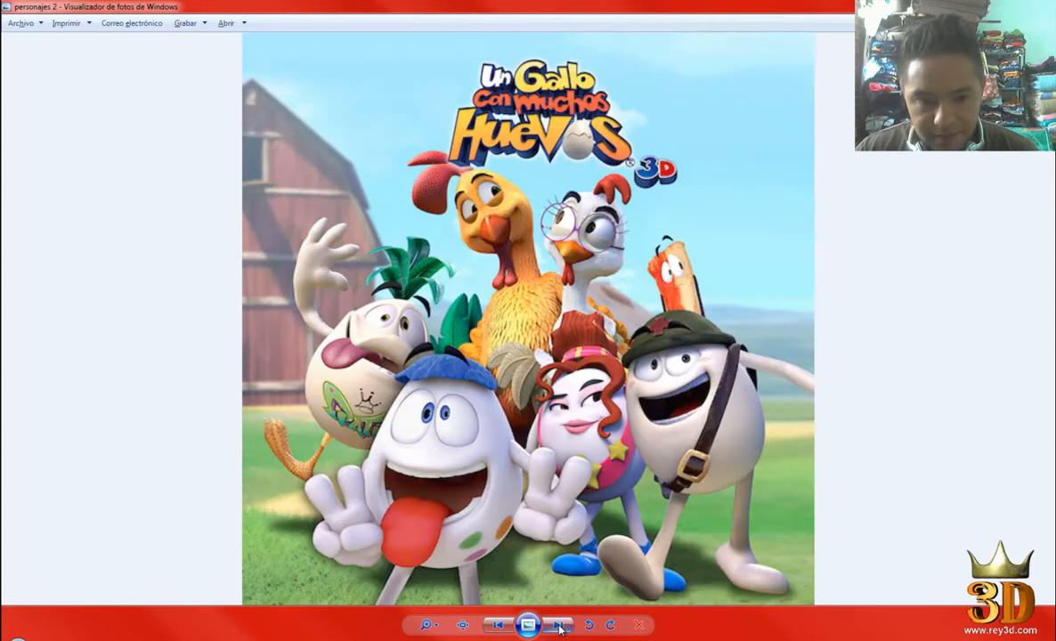
scroll(515, 561, "up", 5)
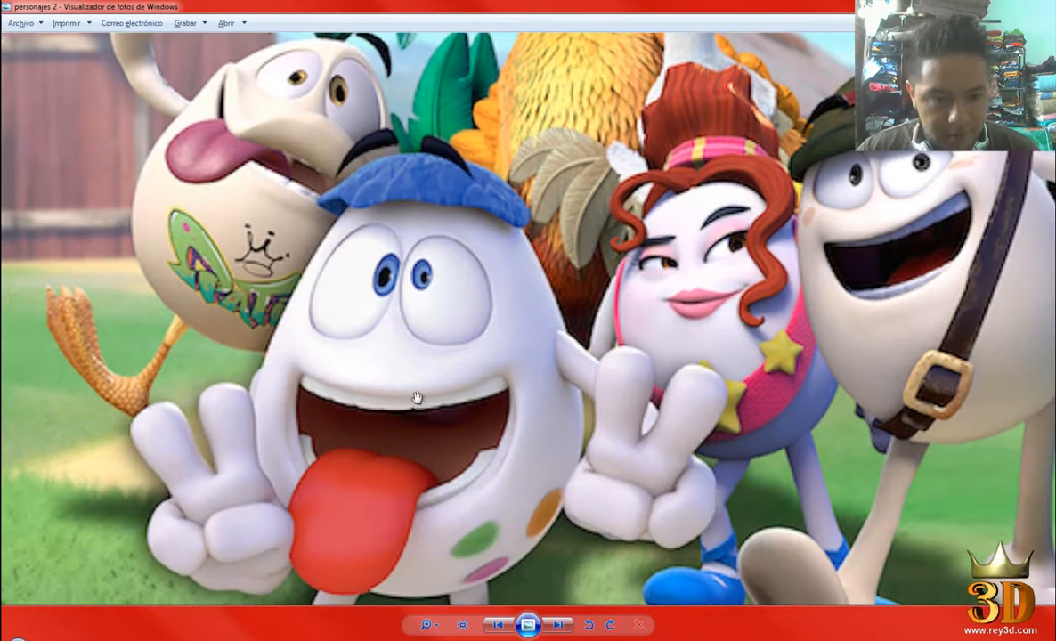
scroll(637, 362, "up", 3)
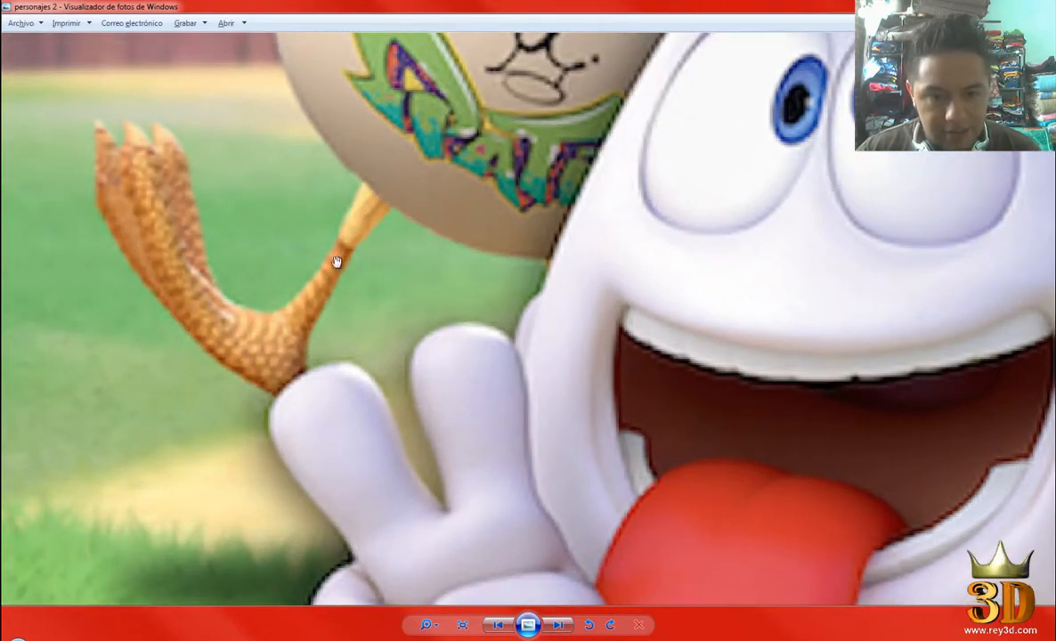
Browse the reference pictures, including "personajes" and "patin 4", and return to the enlarged raised leg to examine its shape.
left_click(559, 625)
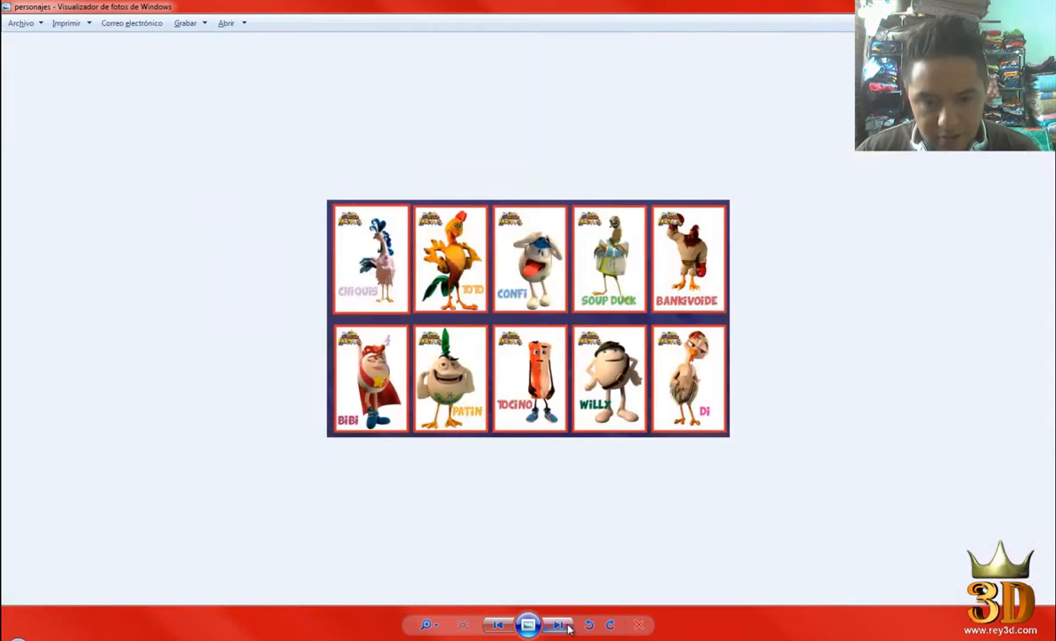
left_click(559, 626)
left_click(559, 626)
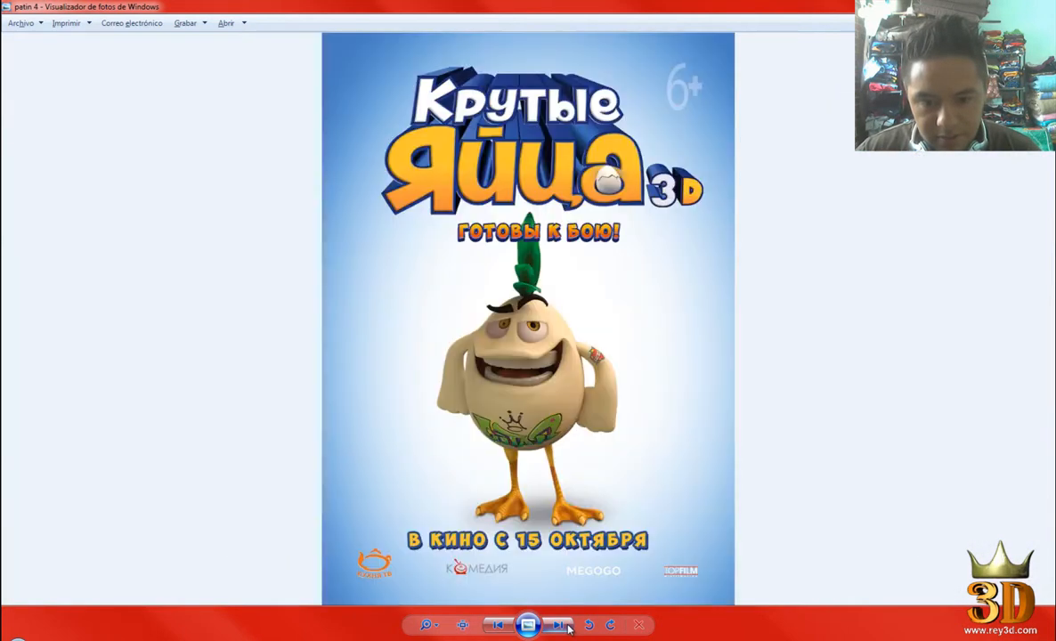
left_click(498, 625)
left_click(498, 625)
left_click(498, 626)
scroll(469, 540, "up", 8)
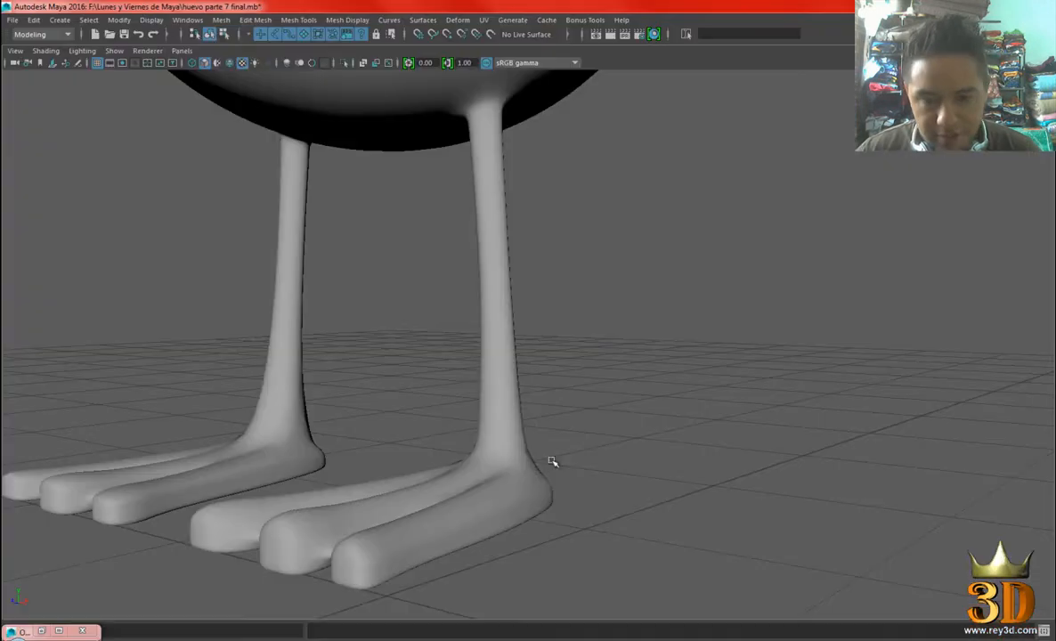
Switch back to Maya and show the egg's body unsmoothed.
scroll(495, 507, "down", 3)
left_click_drag(511, 349, 517, 236, "alt")
left_click_drag(554, 344, 533, 299, "alt")
middle_click_drag(532, 298, 528, 379, "alt")
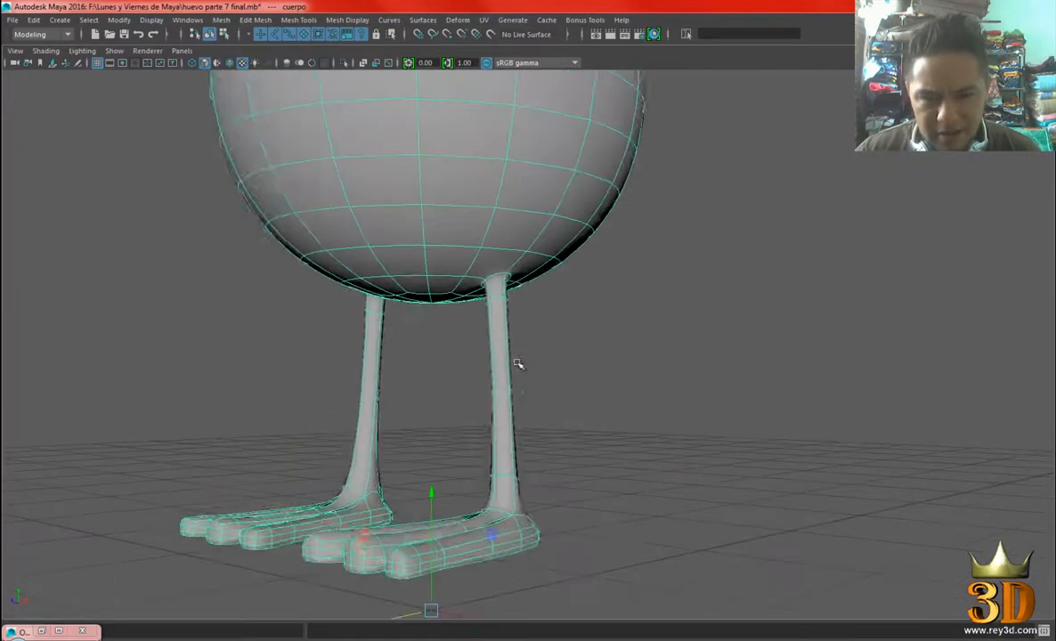
key("1")
Scale up the edge loop around the top of the leg where it joins the body.
right_click_drag(528, 379, 644, 445, "alt")
left_click_drag(644, 445, 575, 216, "alt")
middle_click_drag(575, 216, 614, 283, "alt")
right_click_drag(528, 186, 537, 152)
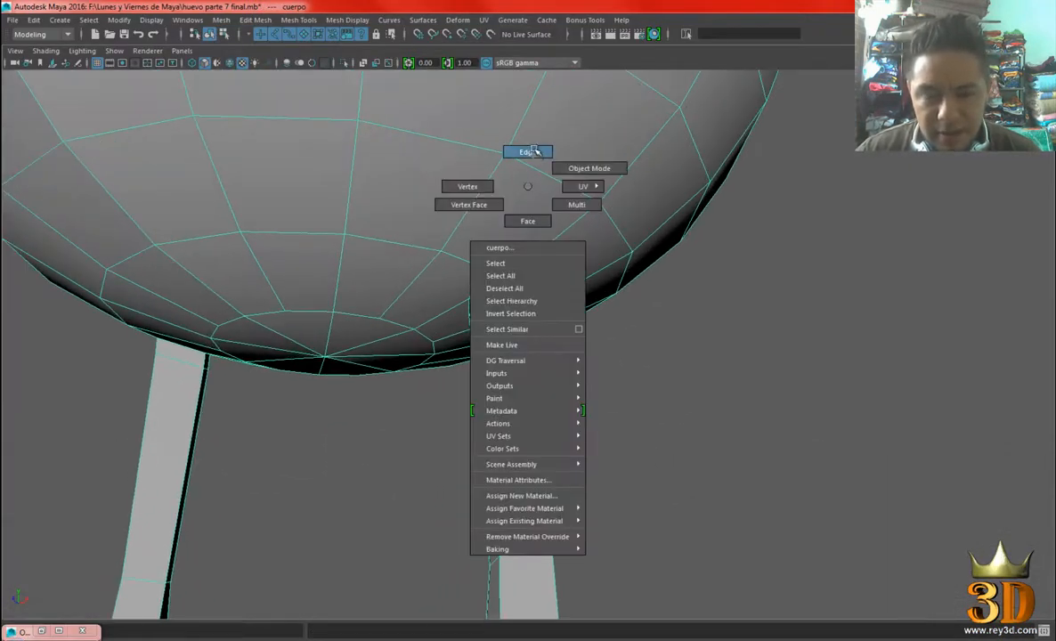
double_click(509, 261)
left_click_drag(467, 316, 610, 329, "alt")
left_click_drag(509, 268, 534, 269)
left_click_drag(514, 323, 523, 289, "alt")
double_click(496, 295)
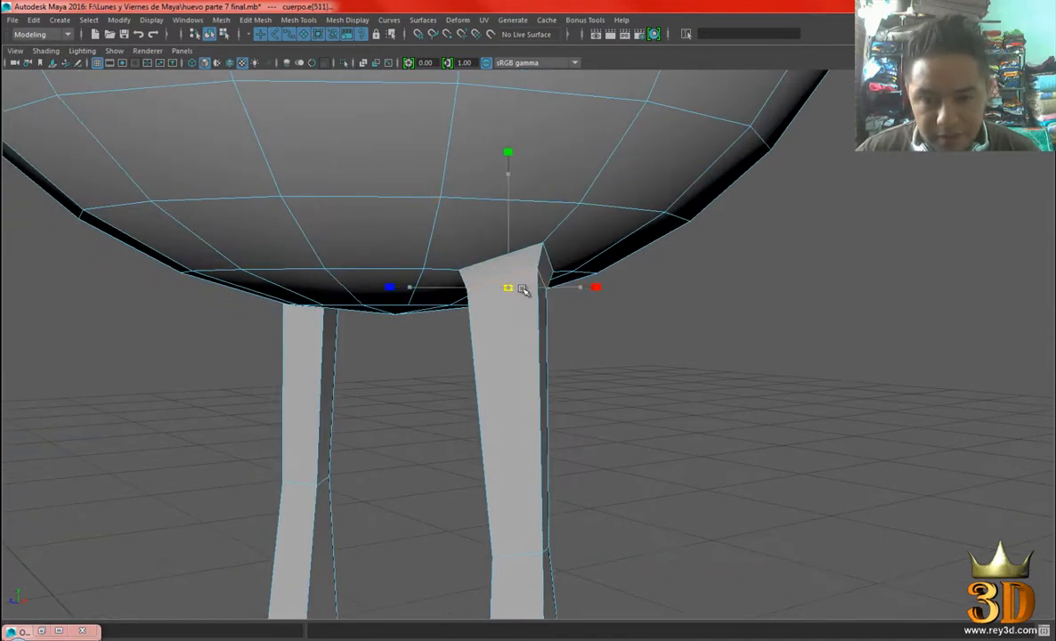
Insert an edge loop around the upper leg, between the knee and the body.
right_click_drag(716, 407, 587, 396, "alt")
left_click_drag(410, 361, 515, 367, "alt")
middle_click_drag(563, 405, 563, 292, "alt")
left_click_drag(450, 283, 491, 277, "alt")
right_click_drag(491, 278, 584, 238, "alt")
right_click(524, 259)
right_click_drag(511, 230, 434, 252, "shift")
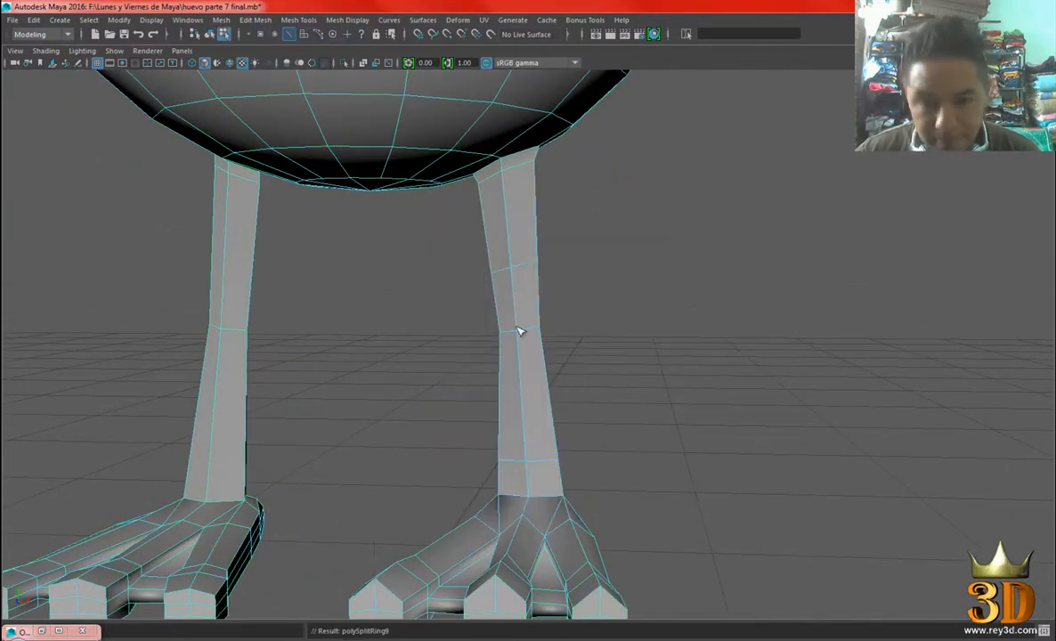
left_click(517, 289)
key("w")
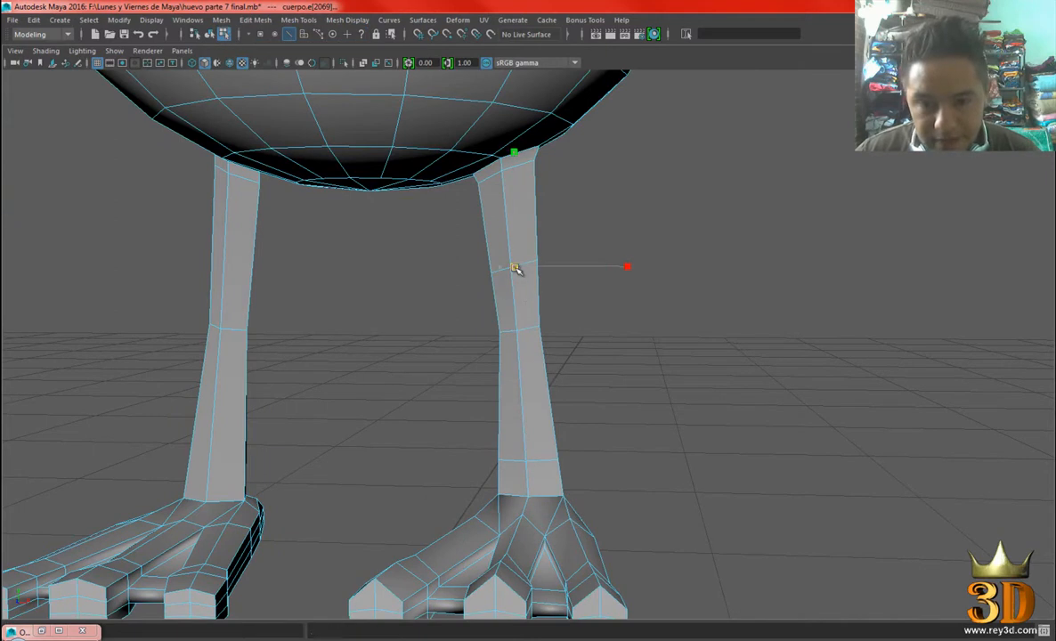
Insert an edge loop around the lower leg, between the knee and the ankle.
left_click(529, 331)
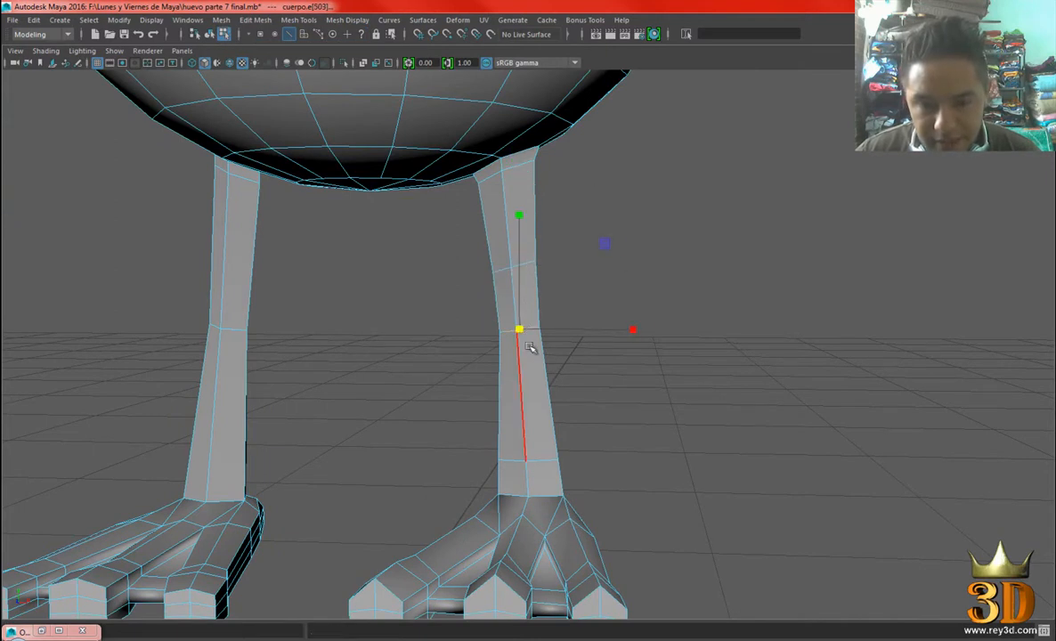
scroll(546, 382, "down", 2)
right_click_drag(531, 353, 453, 302)
left_click(527, 359)
left_click_drag(499, 371, 532, 408, "alt")
left_click(524, 401)
scroll(499, 412, "up", 1)
Scale the edge loop above the ankle and the new lower-leg loop to refine the leg's thickness, and return to object mode.
key("r")
left_click_drag(538, 455, 524, 456, "alt")
double_click(540, 456)
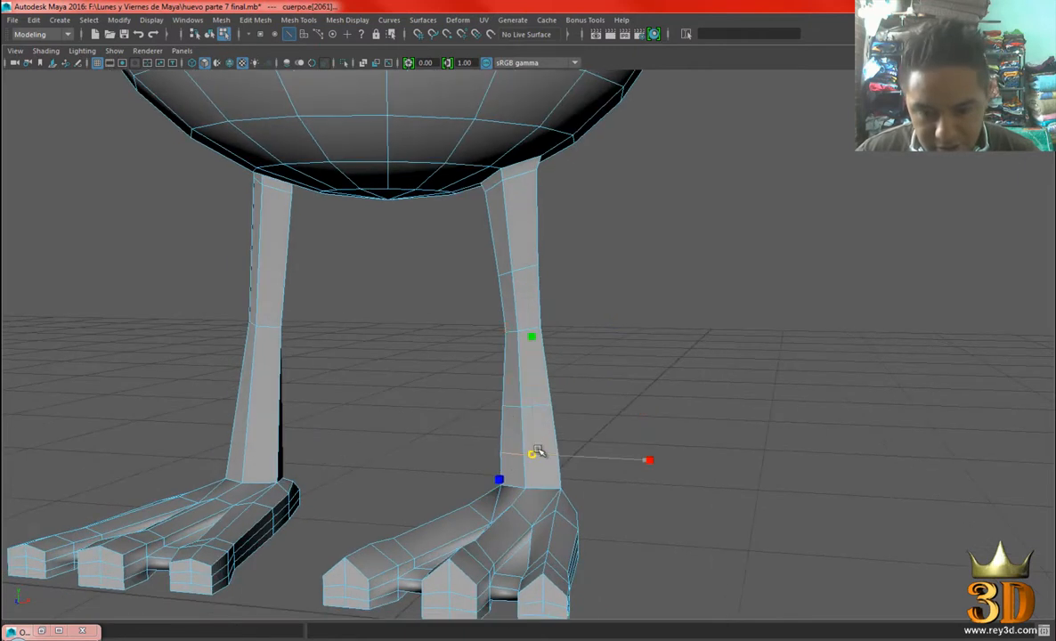
left_click_drag(631, 464, 506, 413, "alt")
double_click(524, 408)
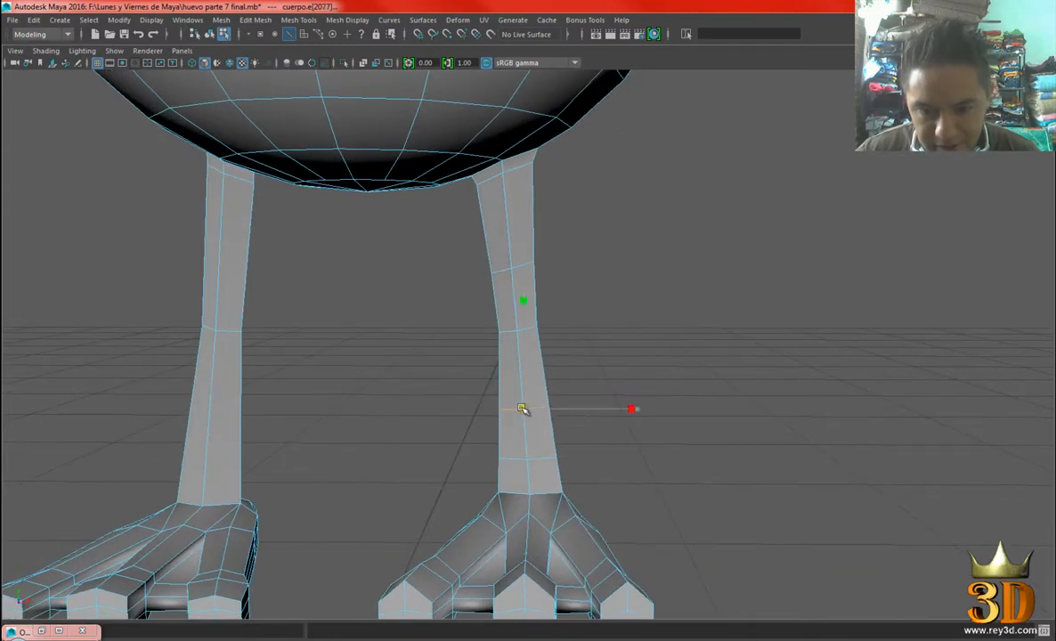
left_click_drag(521, 409, 514, 383, "alt")
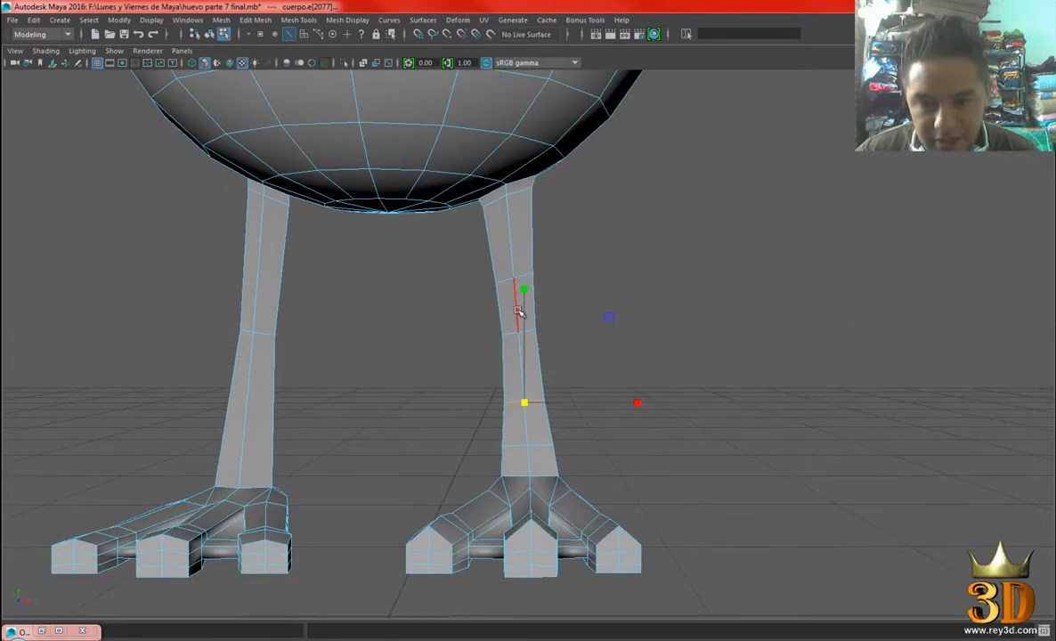
left_click_drag(552, 457, 569, 446, "alt")
right_click_drag(561, 175, 616, 156)
left_click(739, 249)
Examine the whole character's proportions from the front and side, and the unsmoothed arm and hand up close.
right_click_drag(877, 356, 592, 351, "alt")
left_click_drag(593, 351, 578, 401, "alt")
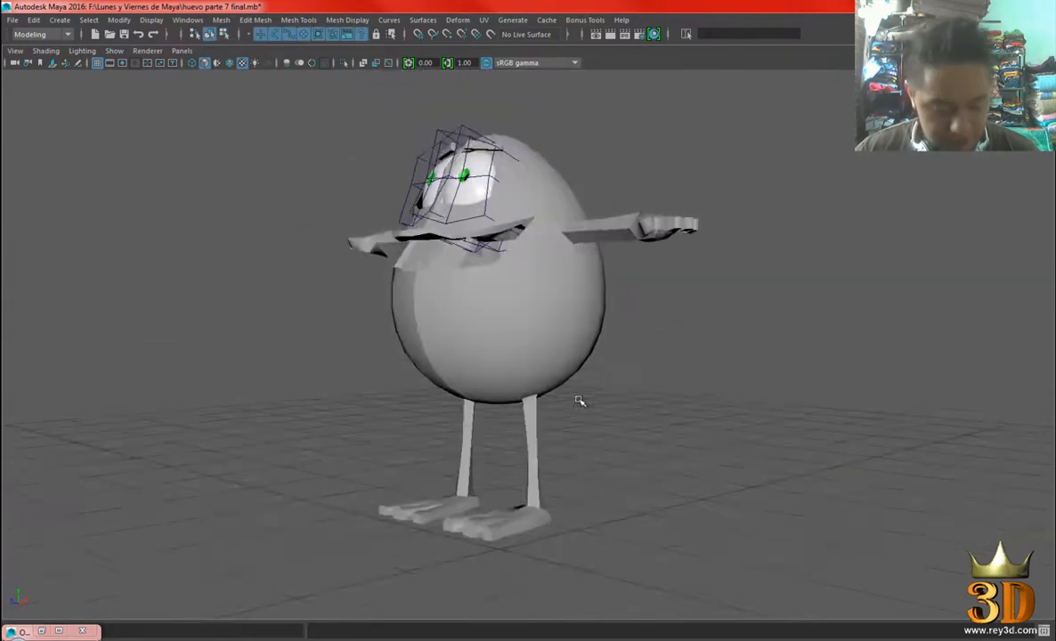
right_click_drag(578, 401, 596, 402, "alt")
left_click(545, 327)
left_click_drag(545, 328, 732, 373, "alt")
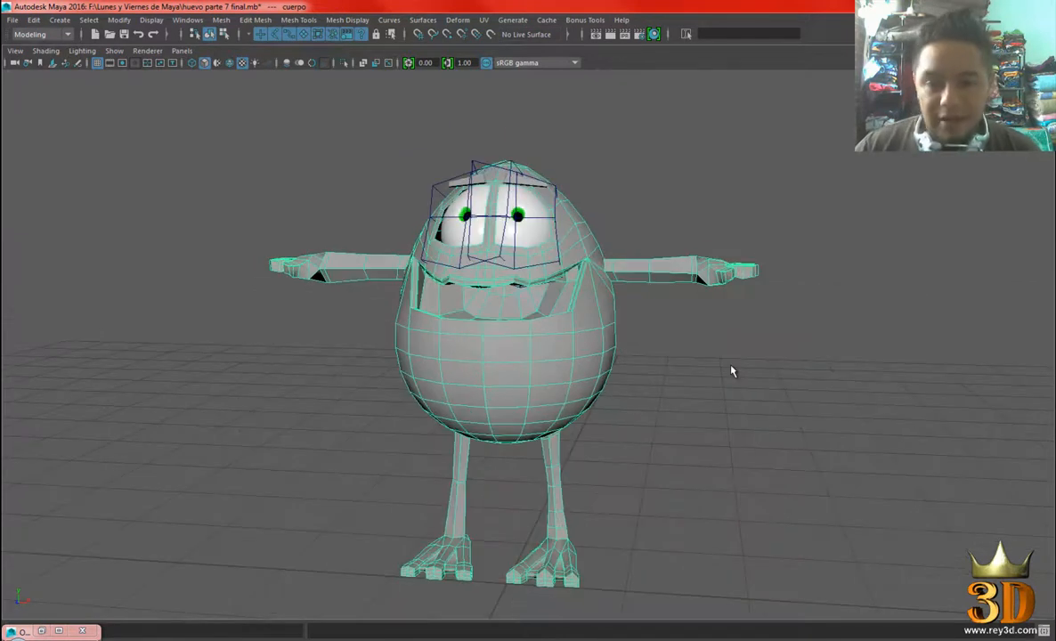
middle_click_drag(768, 311, 675, 412, "alt")
right_click_drag(675, 412, 814, 452, "alt")
middle_click_drag(814, 452, 746, 335, "alt")
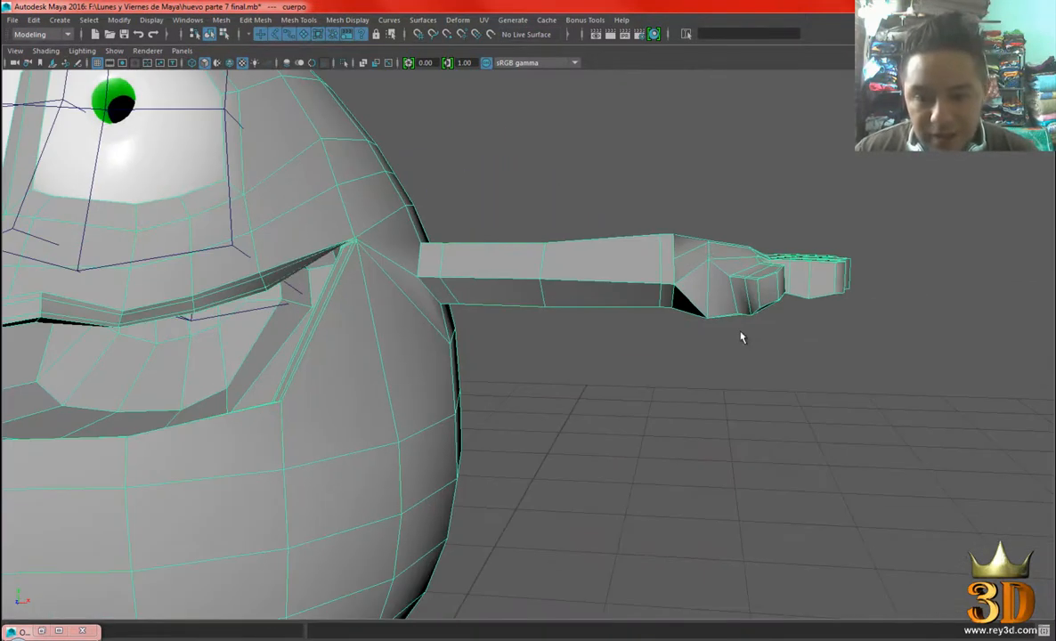
left_click_drag(710, 319, 750, 300, "alt")
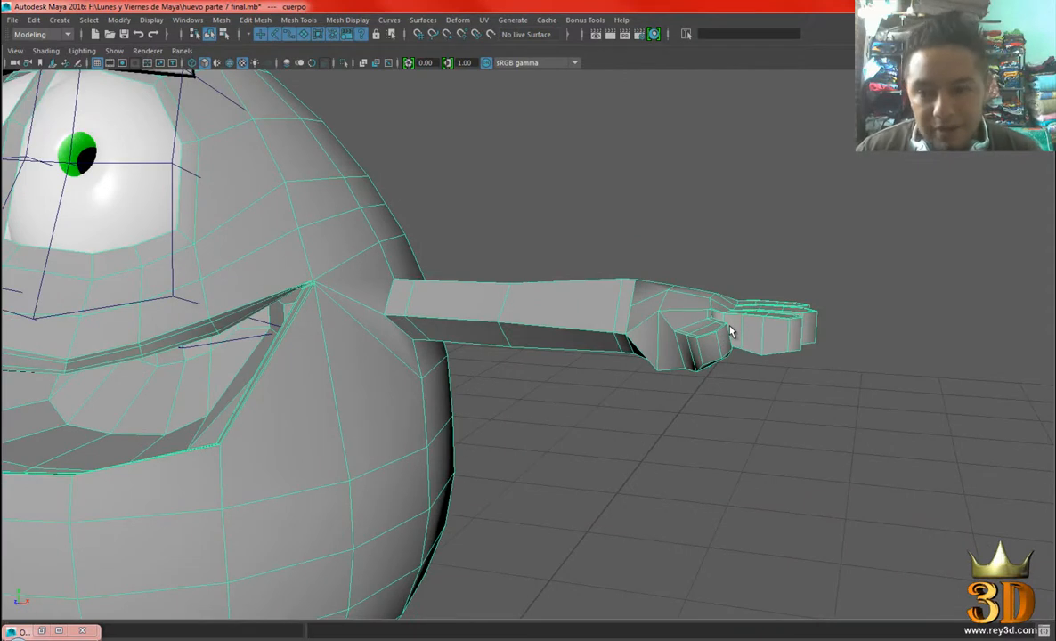
left_click_drag(634, 318, 545, 330, "alt")
left_click_drag(687, 281, 599, 316, "alt")
scroll(599, 316, "up", 4)
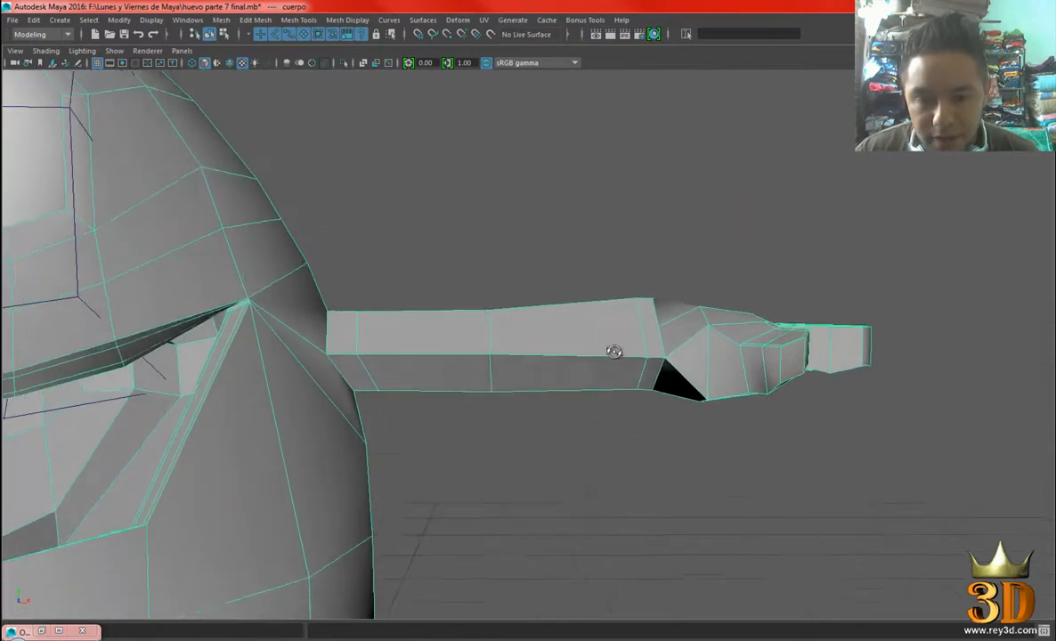
Insert an edge loop around the arm just on the shoulder side of the elbow loop.
right_click_drag(605, 331, 538, 323, "shift")
scroll(455, 337, "up", 1)
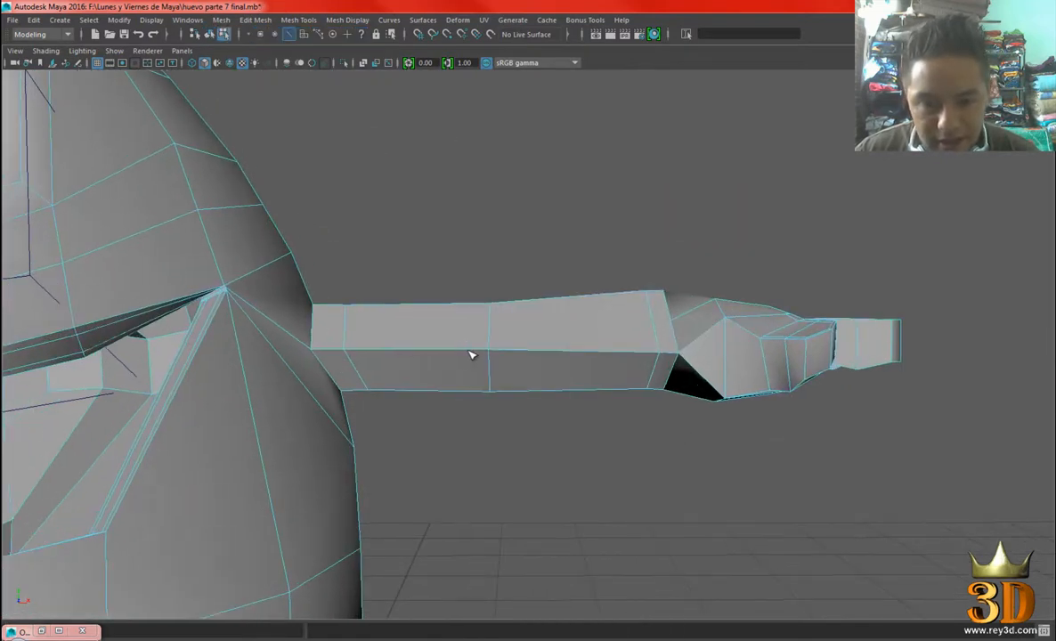
left_click(462, 351, "ctrl")
left_click_drag(462, 352, 561, 306, "alt")
key("w")
right_click_drag(561, 307, 617, 267)
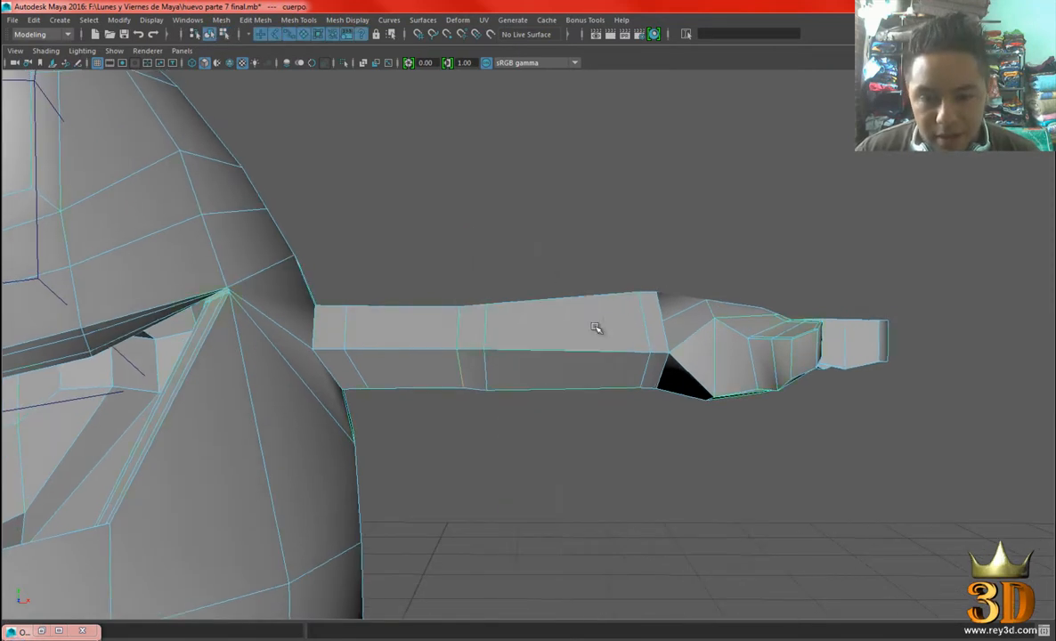
Insert an edge loop around the arm just on the hand side of the elbow loop.
right_click_drag(610, 322, 525, 328, "shift")
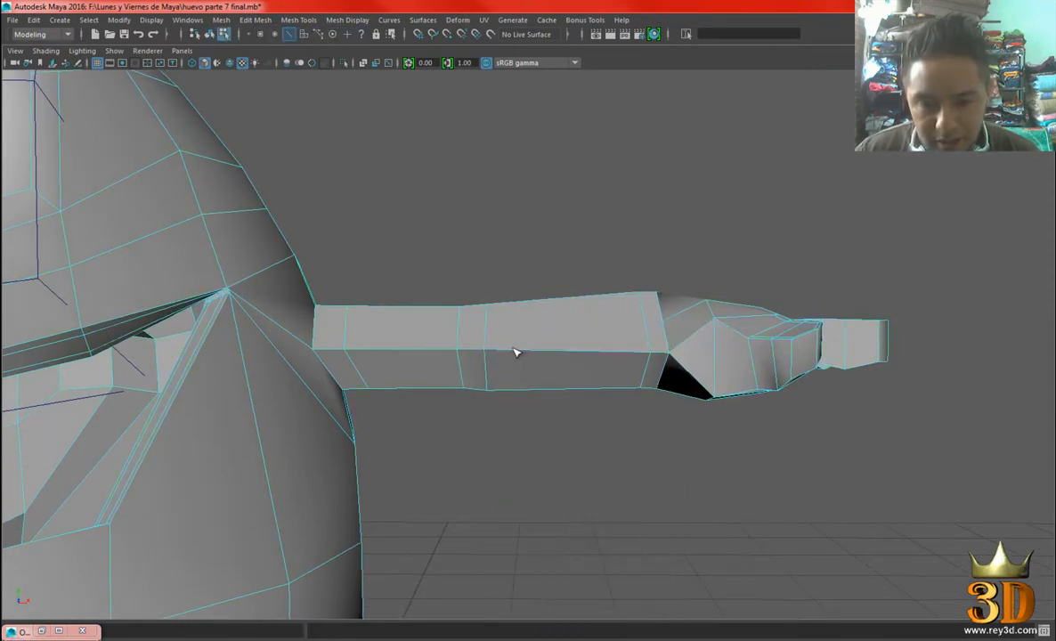
left_click(516, 353, "ctrl")
key("w")
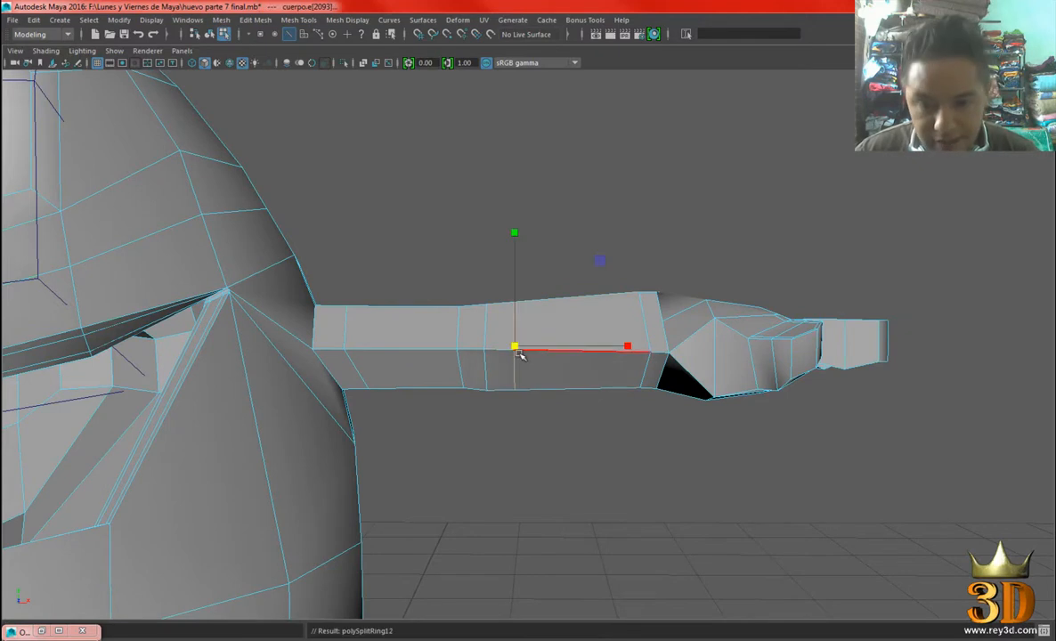
Examine the spacing of the three elbow loops and the arm's shape up close and against the whole body.
left_click_drag(572, 349, 556, 381, "alt")
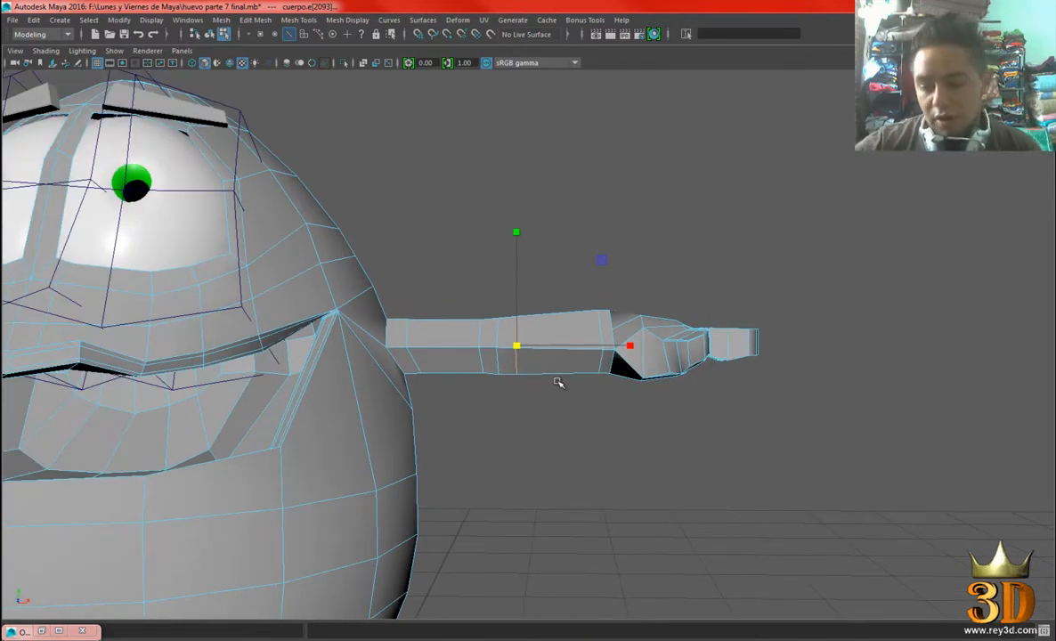
right_click_drag(548, 369, 594, 335, "alt")
middle_click_drag(534, 298, 592, 323, "alt")
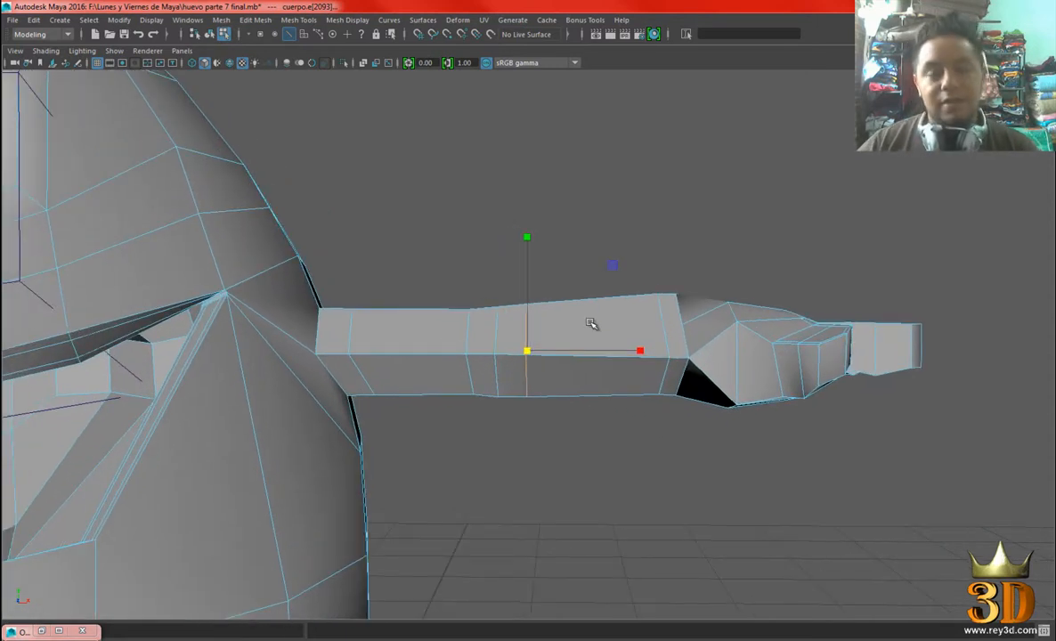
right_click_drag(591, 324, 675, 269, "alt")
right_click_drag(749, 414, 490, 378, "alt")
middle_click_drag(490, 379, 531, 278, "alt")
right_click_drag(531, 277, 464, 290, "alt")
left_click_drag(606, 304, 577, 308, "alt")
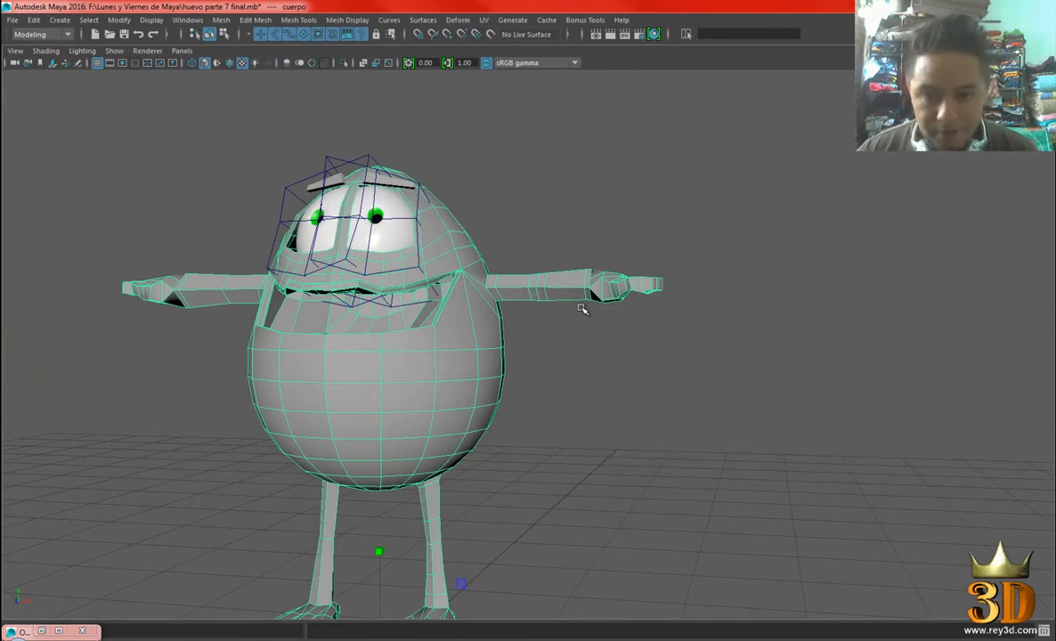
right_click_drag(581, 308, 658, 351, "alt")
left_click_drag(659, 351, 708, 266, "alt")
middle_click_drag(707, 266, 671, 314, "alt")
right_click_drag(672, 314, 746, 287, "alt")
left_click_drag(747, 286, 732, 277, "alt")
left_click_drag(642, 246, 653, 258, "alt")
middle_click_drag(653, 258, 614, 289, "alt")
right_click_drag(614, 290, 671, 337, "alt")
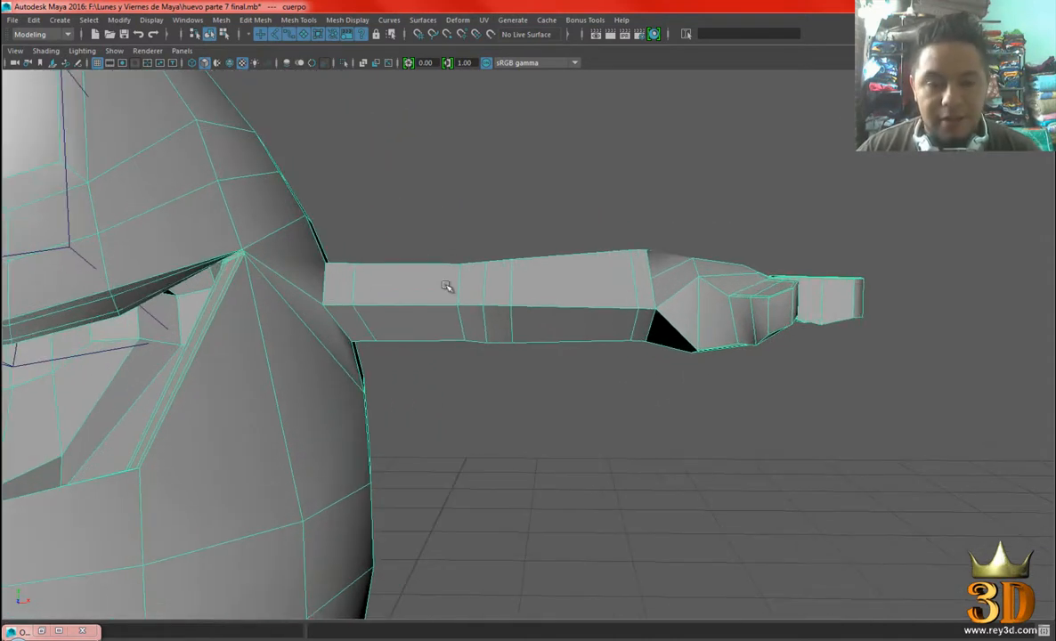
left_click_drag(528, 317, 567, 339, "alt")
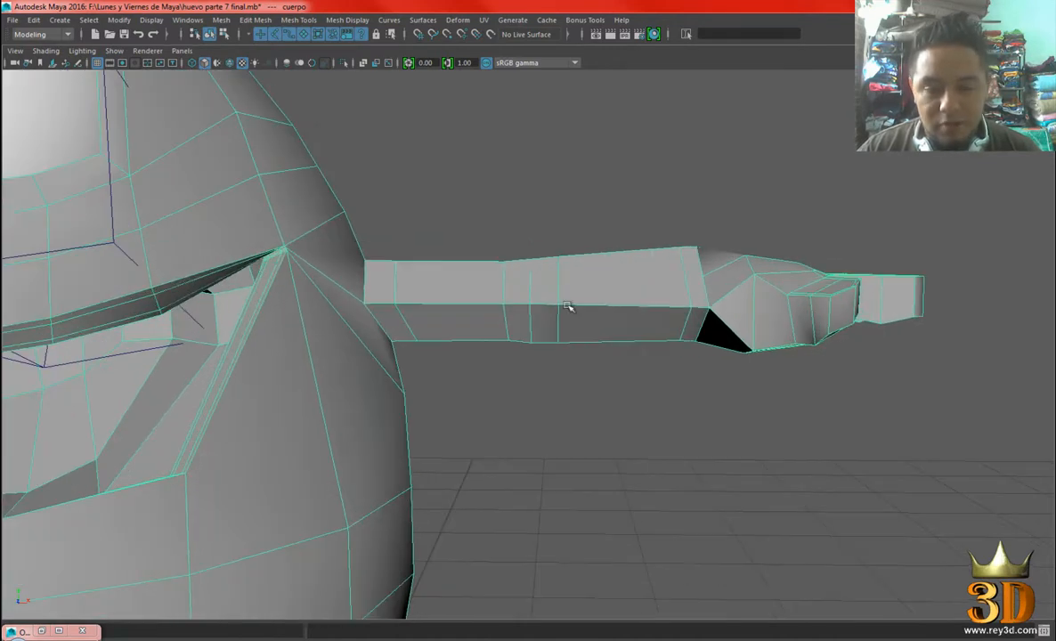
right_click_drag(626, 357, 507, 478, "alt")
middle_click_drag(507, 478, 632, 298, "alt")
left_click_drag(632, 297, 484, 295, "alt")
right_click_drag(483, 295, 584, 361, "alt")
left_click_drag(583, 361, 506, 401, "alt")
right_click_drag(679, 379, 561, 276, "alt")
middle_click_drag(561, 276, 564, 413, "alt")
left_click_drag(563, 413, 704, 259, "alt")
middle_click_drag(704, 258, 584, 323, "alt")
left_click_drag(584, 324, 610, 316, "alt")
right_click_drag(610, 316, 730, 406, "alt")
left_click_drag(729, 406, 518, 299, "alt")
Nudge the arm's edge loop nearest the shoulder slightly along the arm.
right_click_drag(462, 260, 463, 233)
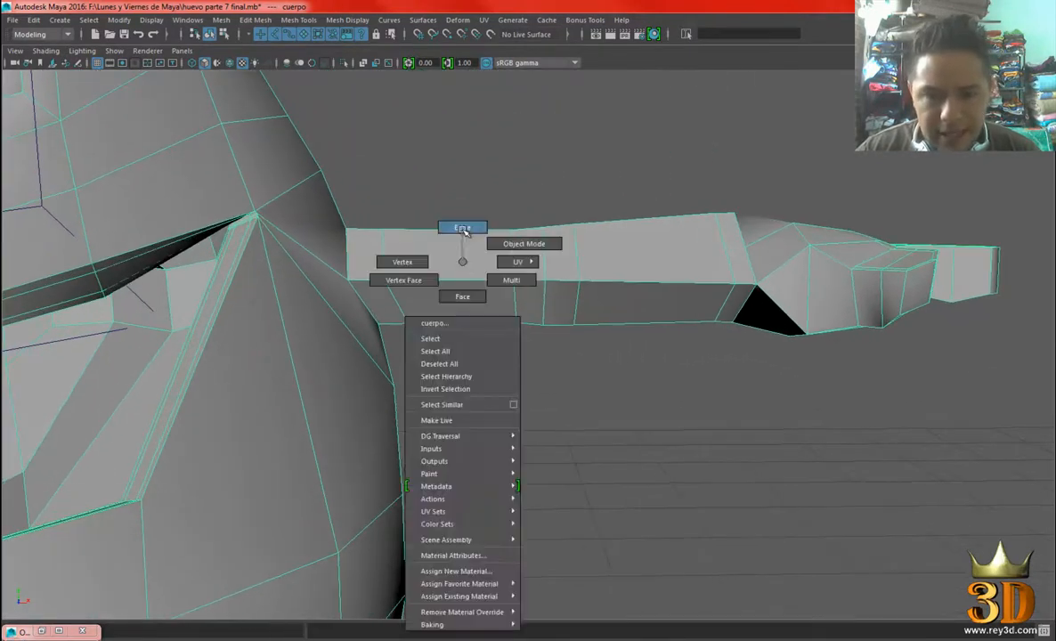
left_click(397, 278)
left_click_drag(397, 278, 392, 278)
left_click_drag(485, 295, 504, 313, "alt")
left_click_drag(538, 276, 522, 264, "alt")
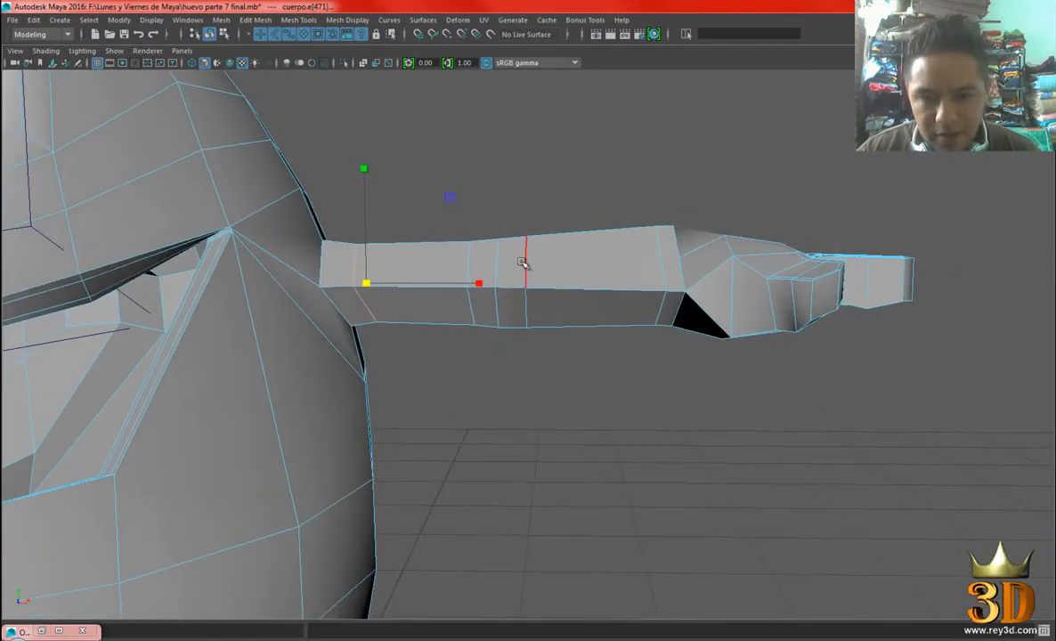
Spread the elbow loops by moving the outer one toward the wrist and the inner one toward the shoulder.
left_click(527, 261)
left_click_drag(622, 285, 654, 281)
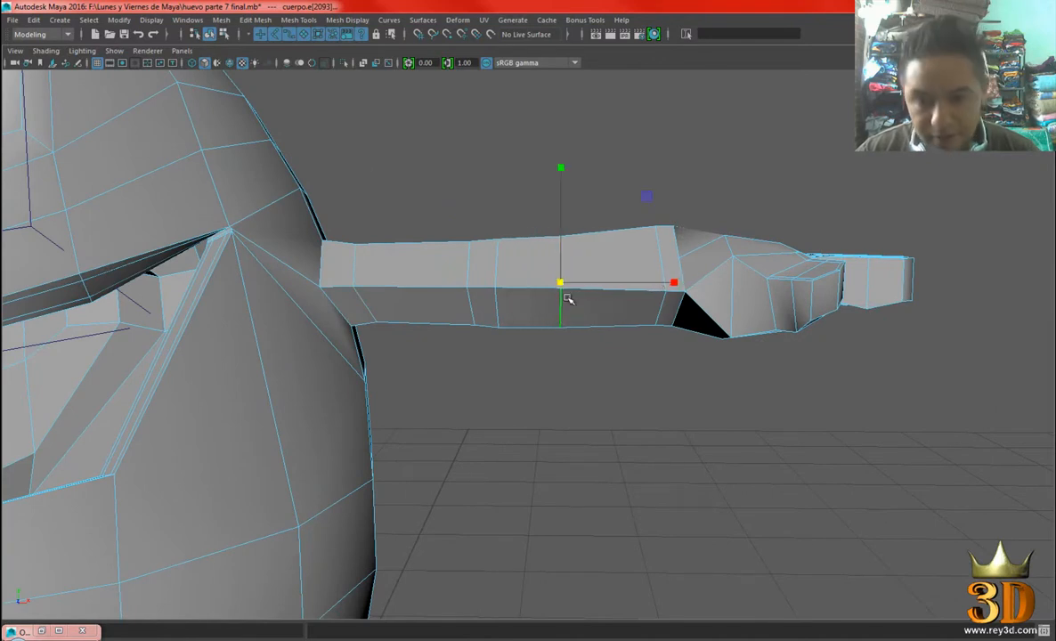
left_click_drag(564, 283, 564, 284)
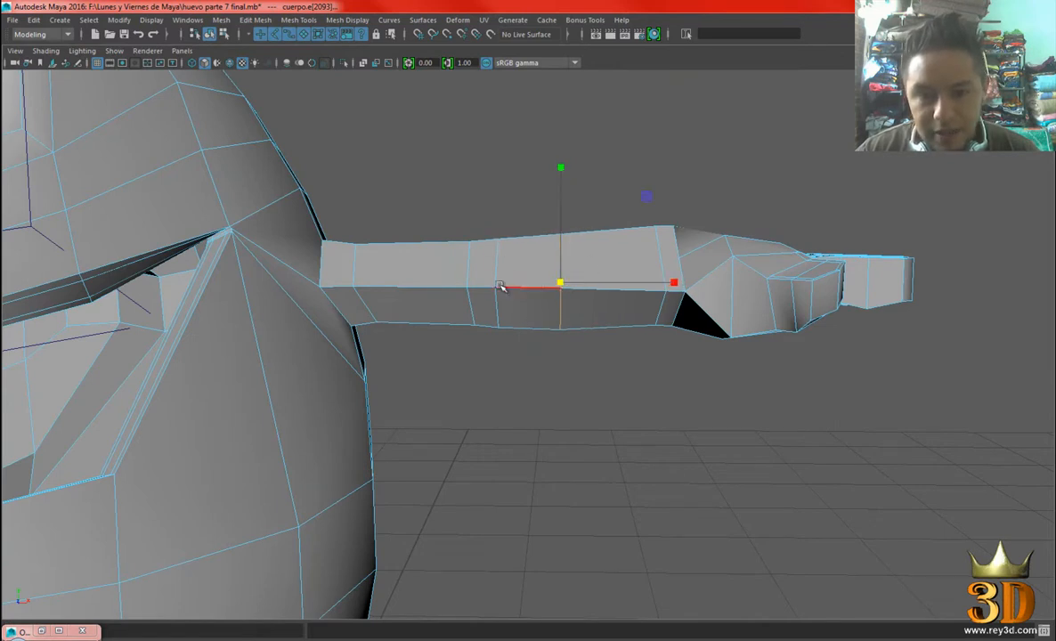
middle_click_drag(500, 295, 546, 306, "alt")
left_click(500, 250)
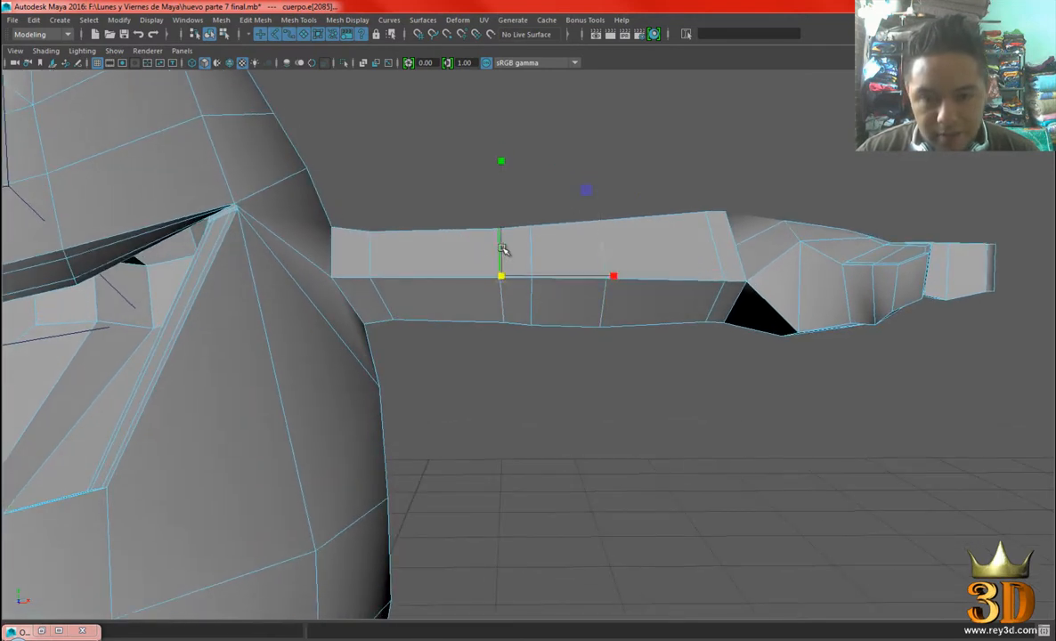
left_click_drag(618, 276, 579, 275)
left_click_drag(463, 276, 461, 275)
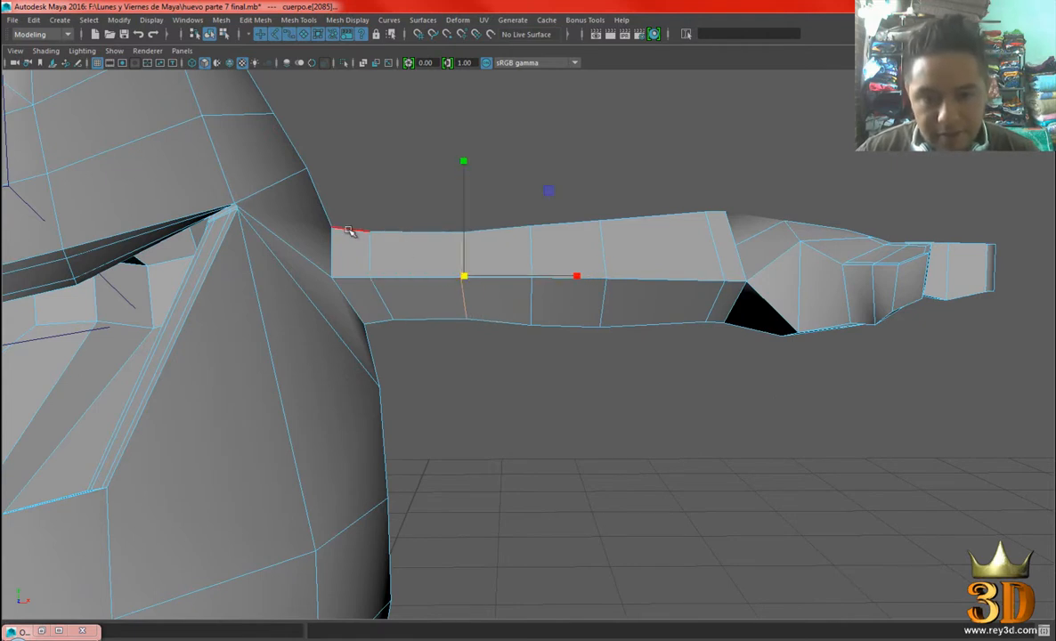
right_click_drag(794, 321, 576, 302, "alt")
left_click_drag(577, 304, 581, 347, "alt")
right_click_drag(612, 285, 663, 256)
left_click(746, 236)
Examine the unsmoothed character from the front, including both arms, the eye sockets and the mouth.
right_click_drag(797, 360, 579, 330, "alt")
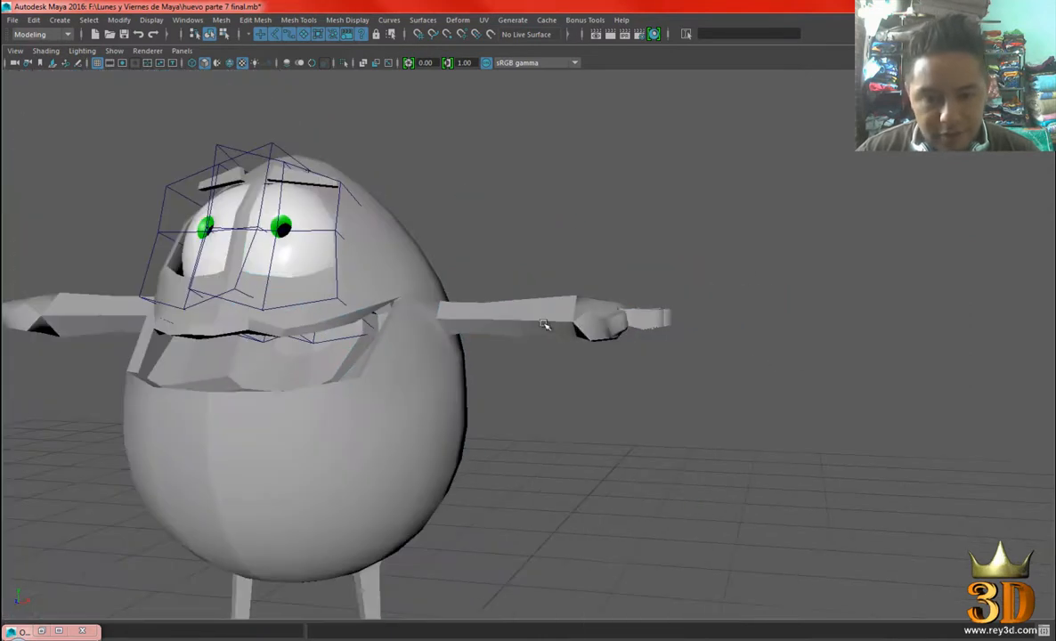
left_click(547, 326)
middle_click_drag(551, 427, 674, 344, "alt")
right_click_drag(755, 406, 664, 368, "alt")
left_click_drag(660, 373, 659, 242, "alt")
left_click(684, 370)
middle_click_drag(685, 370, 745, 426, "alt")
scroll(641, 460, "up", 5)
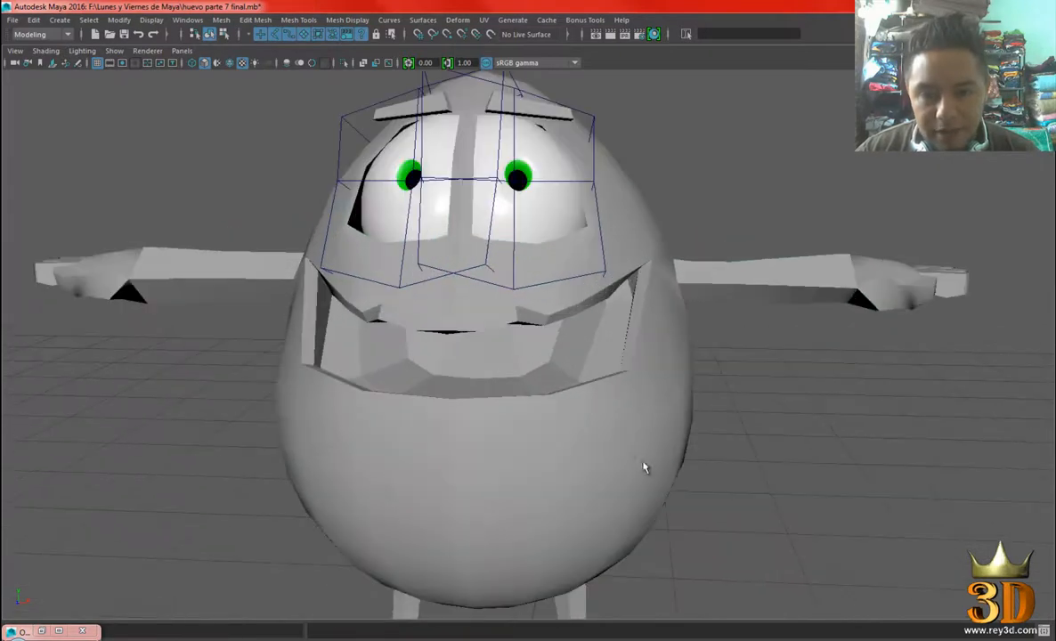
left_click(639, 418)
middle_click_drag(452, 301, 448, 372, "alt")
scroll(535, 392, "up", 5)
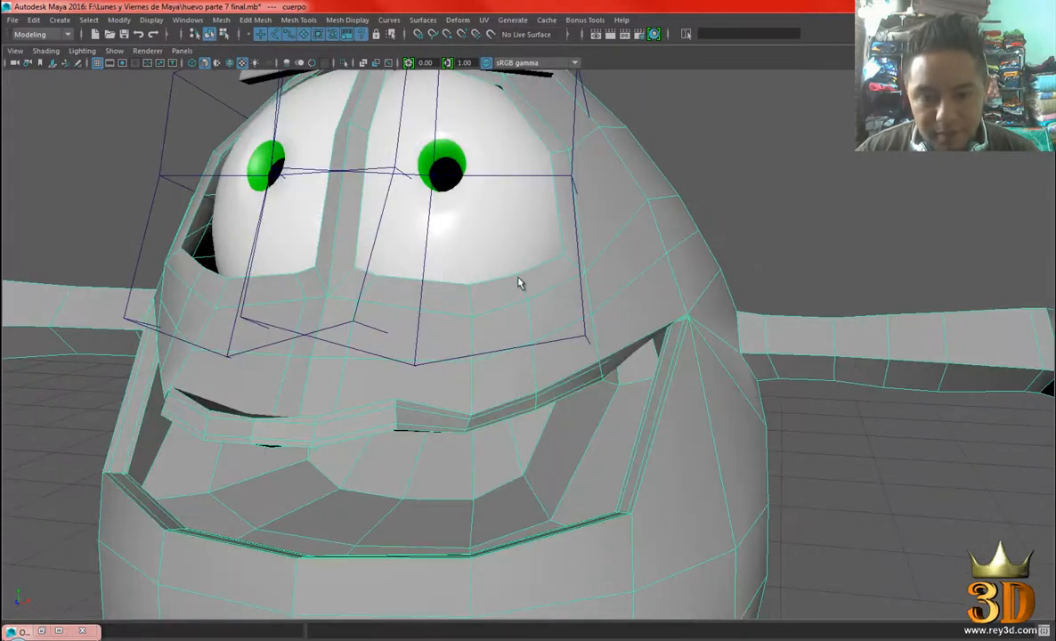
Compare the arms, body and legs of the whole unsmoothed character from a distance.
left_click_drag(395, 325, 415, 328, "alt")
scroll(561, 417, "down", 3)
left_click_drag(562, 417, 536, 409, "alt")
scroll(634, 427, "down", 4)
middle_click_drag(630, 437, 621, 367, "alt")
scroll(626, 374, "down", 3)
left_click_drag(613, 349, 671, 356, "alt")
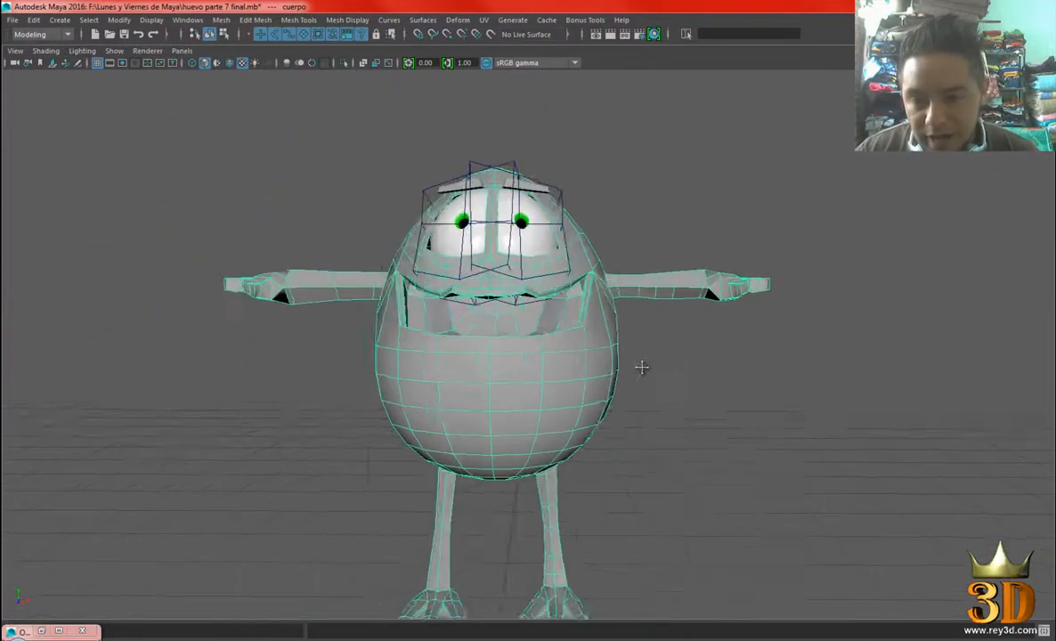
middle_click_drag(767, 412, 682, 451, "alt")
scroll(682, 451, "up", 5)
left_click_drag(657, 401, 637, 396, "alt")
scroll(766, 399, "down", 4)
middle_click_drag(611, 400, 676, 294, "alt")
left_click_drag(541, 280, 569, 301, "alt")
scroll(369, 269, "up", 1)
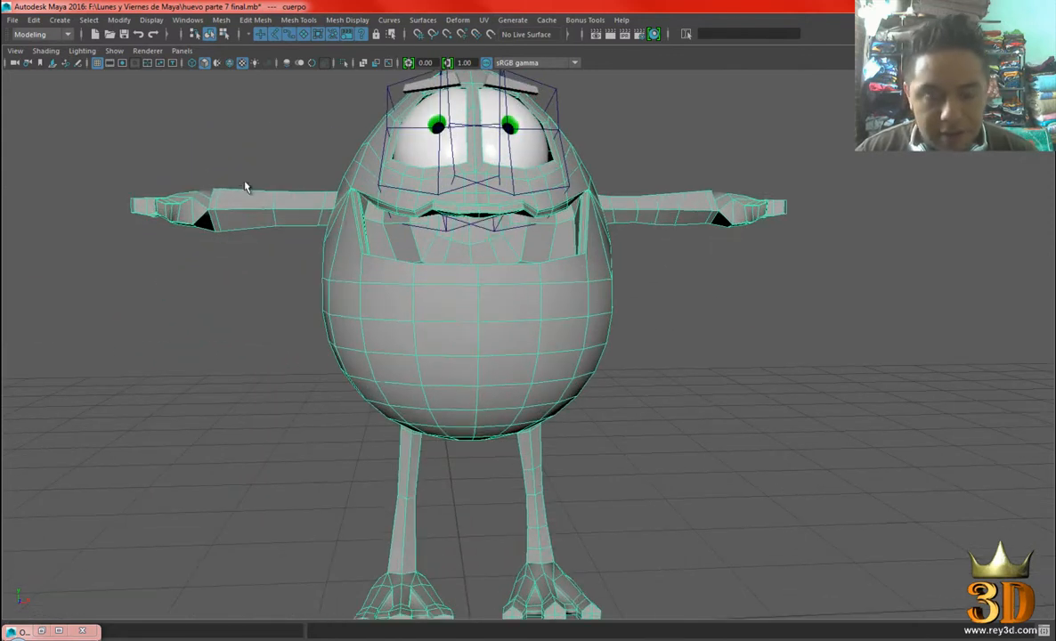
left_click_drag(663, 238, 663, 304, "alt")
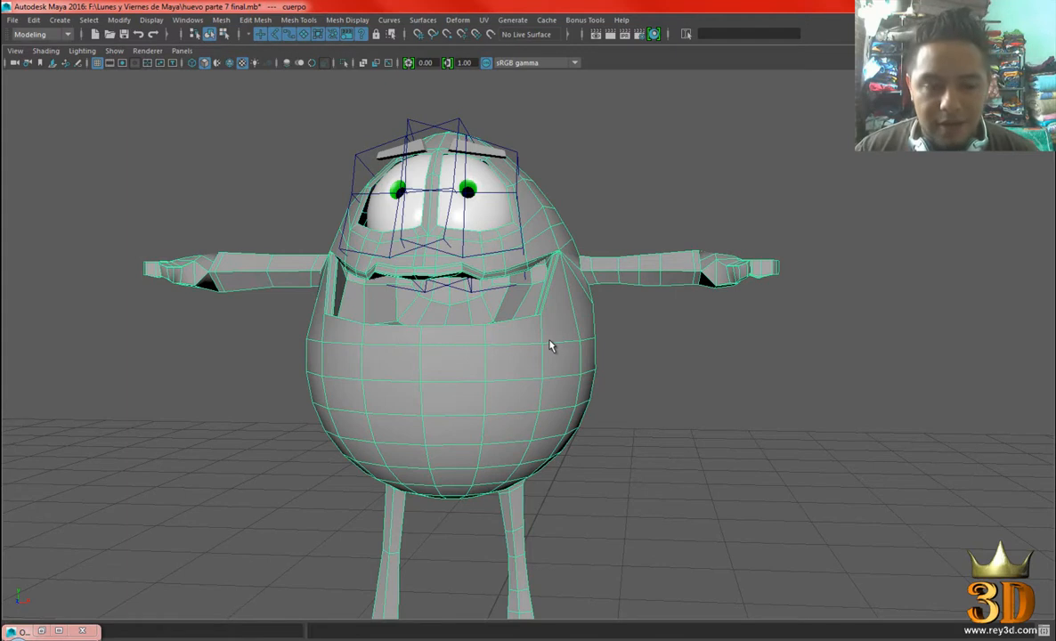
scroll(721, 349, "up", 3)
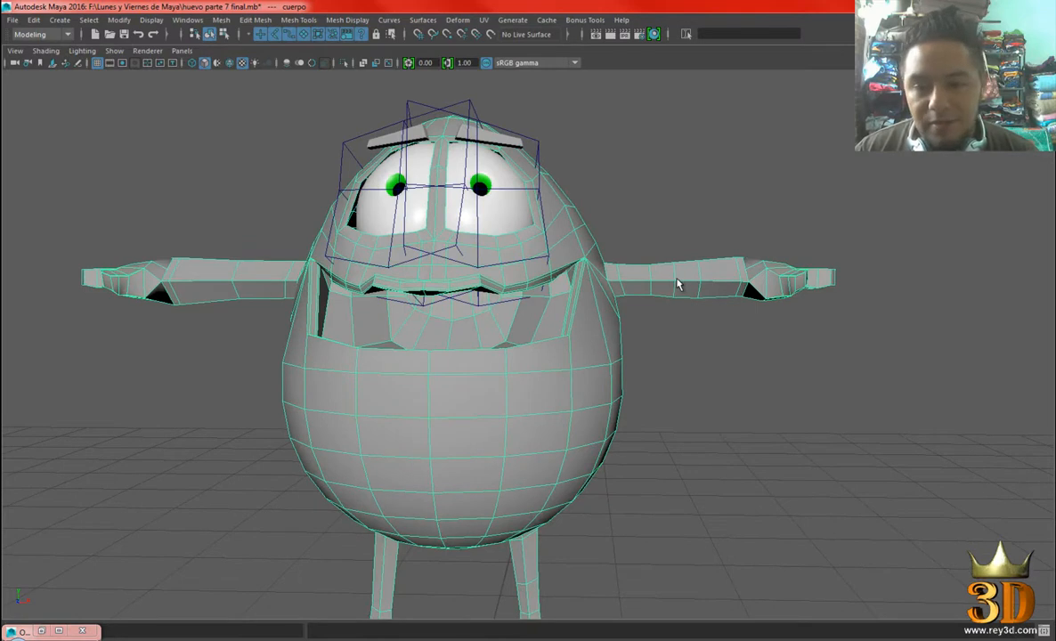
middle_click_drag(678, 285, 634, 294, "alt")
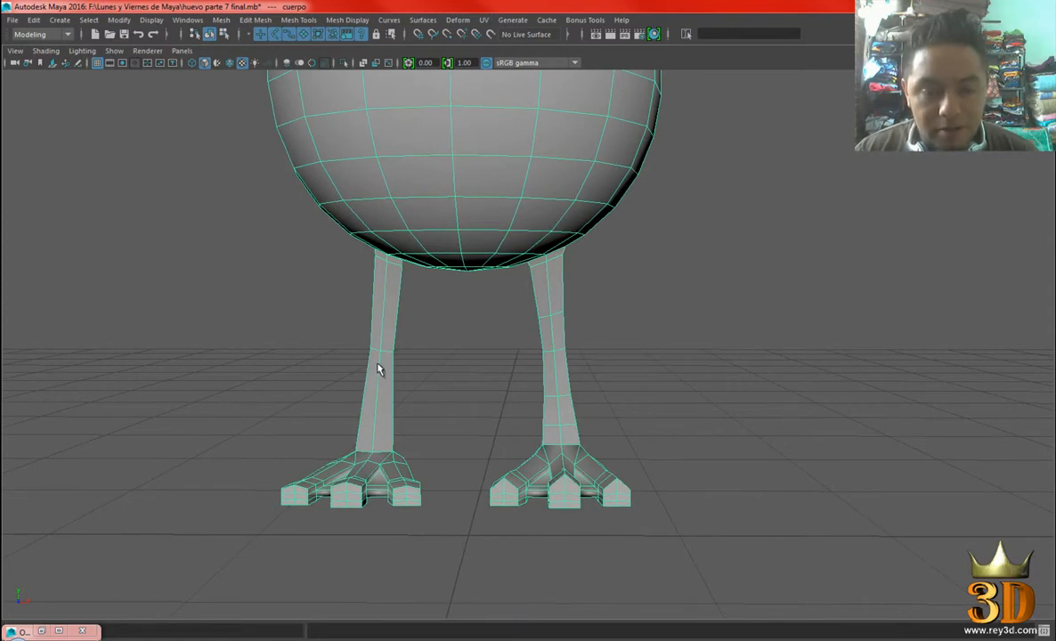
Examine the edge loops and outline of both legs from the front and the side.
right_click_drag(378, 368, 529, 378, "alt")
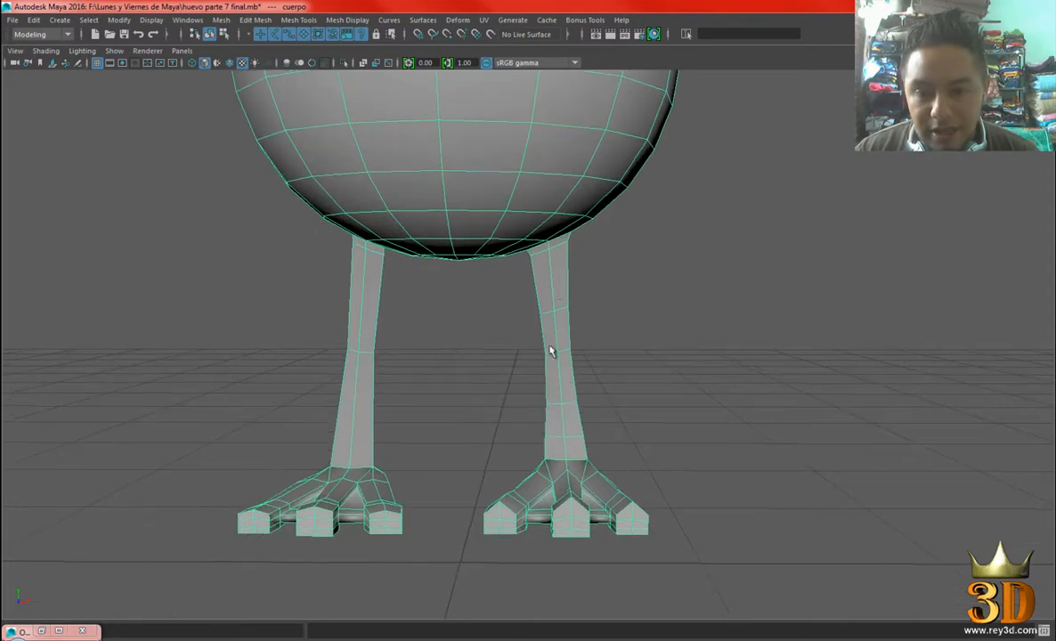
left_click_drag(559, 319, 616, 415, "alt")
middle_click_drag(616, 414, 639, 403, "alt")
scroll(485, 342, "up", 4)
left_click_drag(474, 323, 483, 319, "alt")
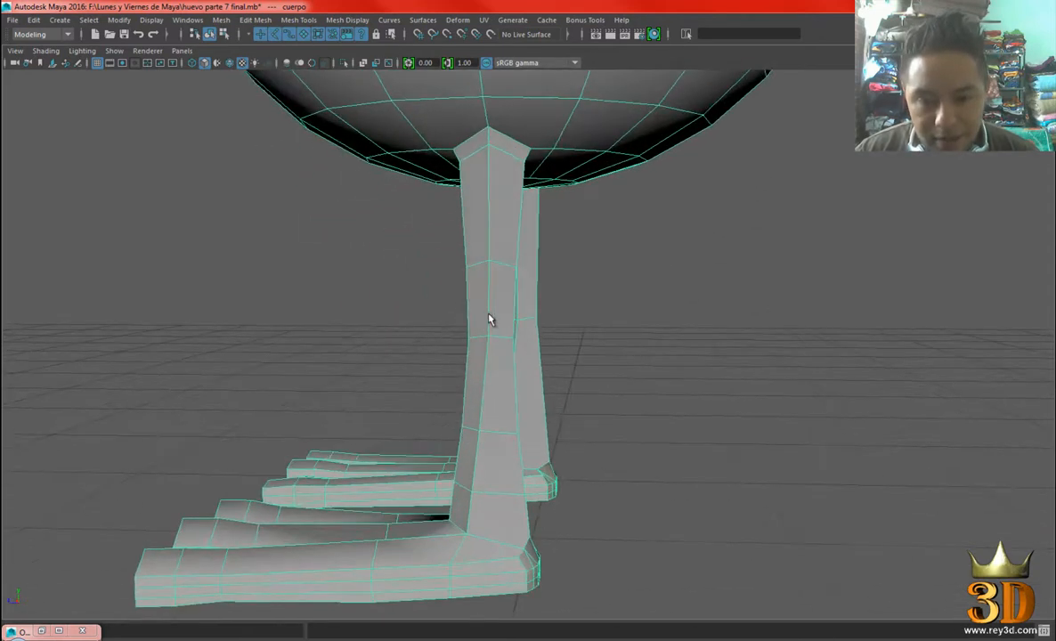
right_click_drag(713, 392, 544, 325, "alt")
left_click_drag(525, 322, 614, 351, "alt")
left_click(691, 360)
left_click_drag(606, 434, 691, 424, "alt")
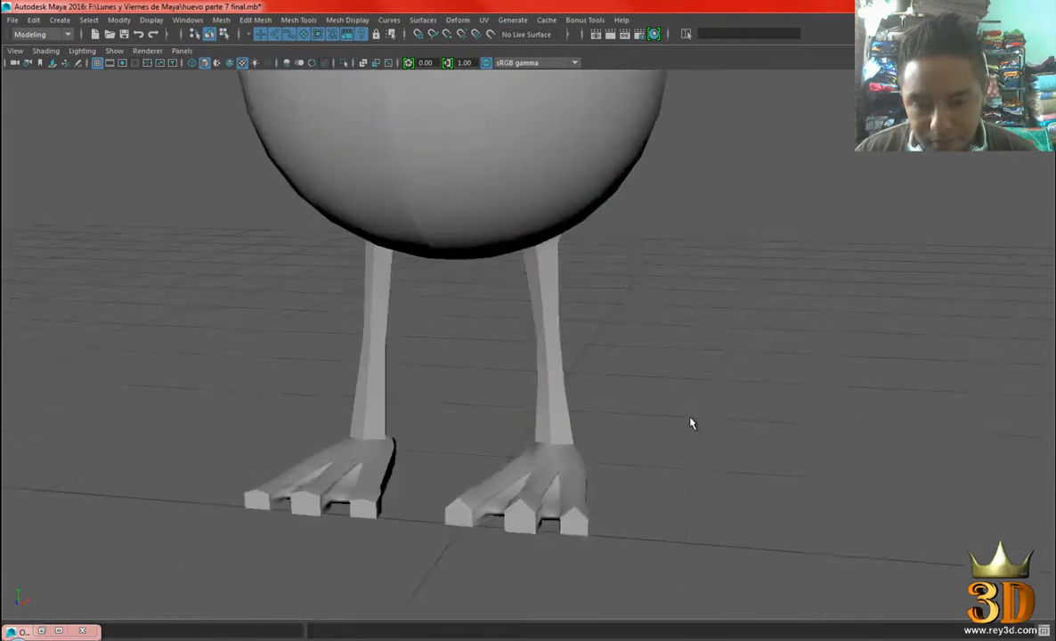
Preview the body smoothed and examine how the legs flow into the feet.
middle_click_drag(691, 424, 647, 407, "alt")
left_click(505, 344)
key("w")
key("3")
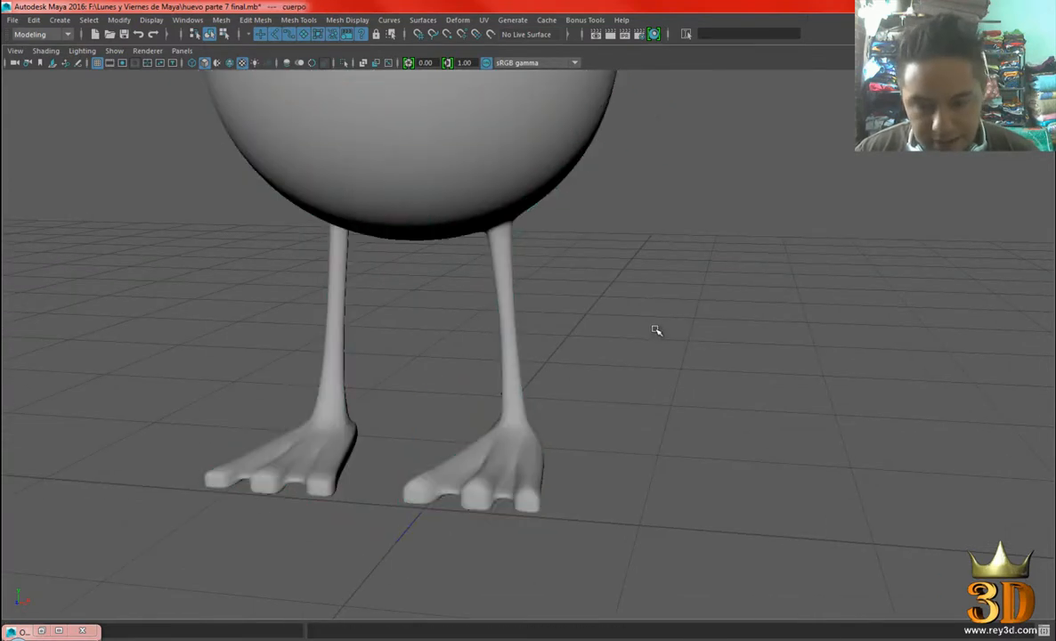
left_click(651, 327)
right_click_drag(652, 327, 494, 276, "alt")
left_click_drag(494, 276, 464, 266, "alt")
right_click_drag(464, 266, 703, 392, "alt")
left_click_drag(703, 392, 609, 367, "alt")
right_click_drag(608, 368, 518, 410, "alt")
left_click_drag(506, 392, 506, 310, "alt")
Return the body to unsmoothed display and adjust the vertices at the back of the ankle to reshape the heel line.
left_click(512, 356)
key("1")
right_click_drag(506, 285, 458, 302)
left_click(535, 322)
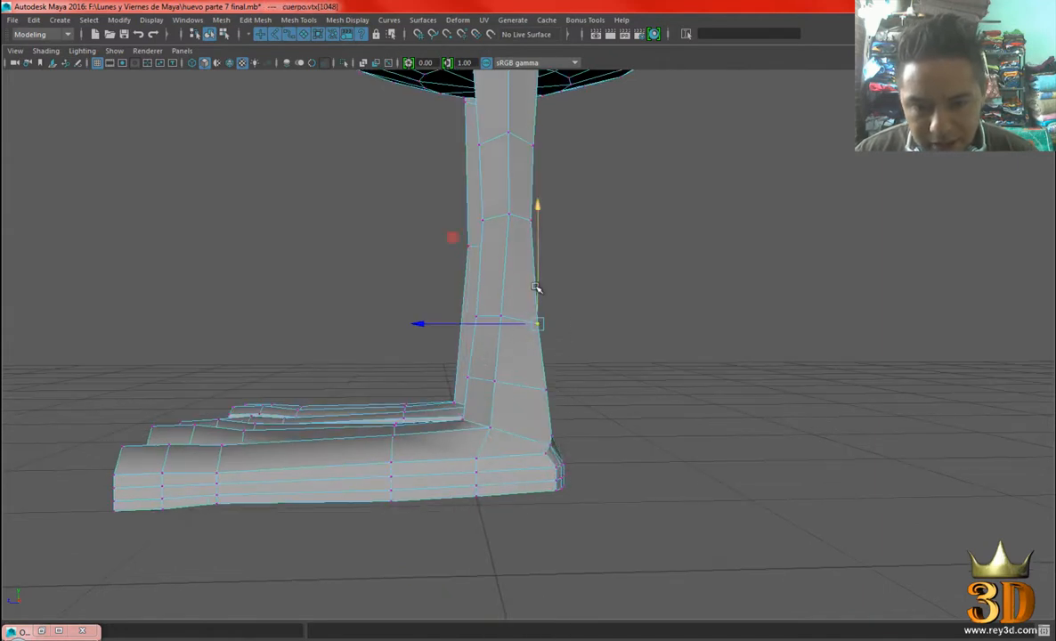
left_click_drag(539, 299, 580, 414, "alt")
left_click_drag(577, 412, 509, 388, "alt")
left_click_drag(508, 389, 514, 385, "alt")
left_click(533, 333)
left_click_drag(500, 344, 635, 550)
left_click(474, 375)
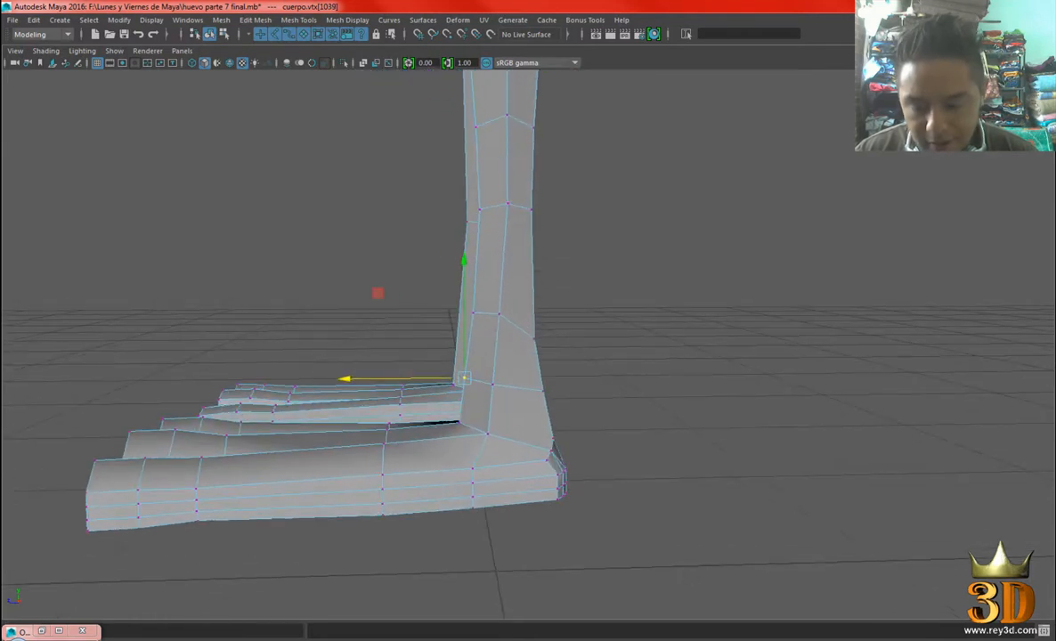
Check the foot reference photo and move the ankle's front and side vertices slightly toward the heel.
key("alt+Tab")
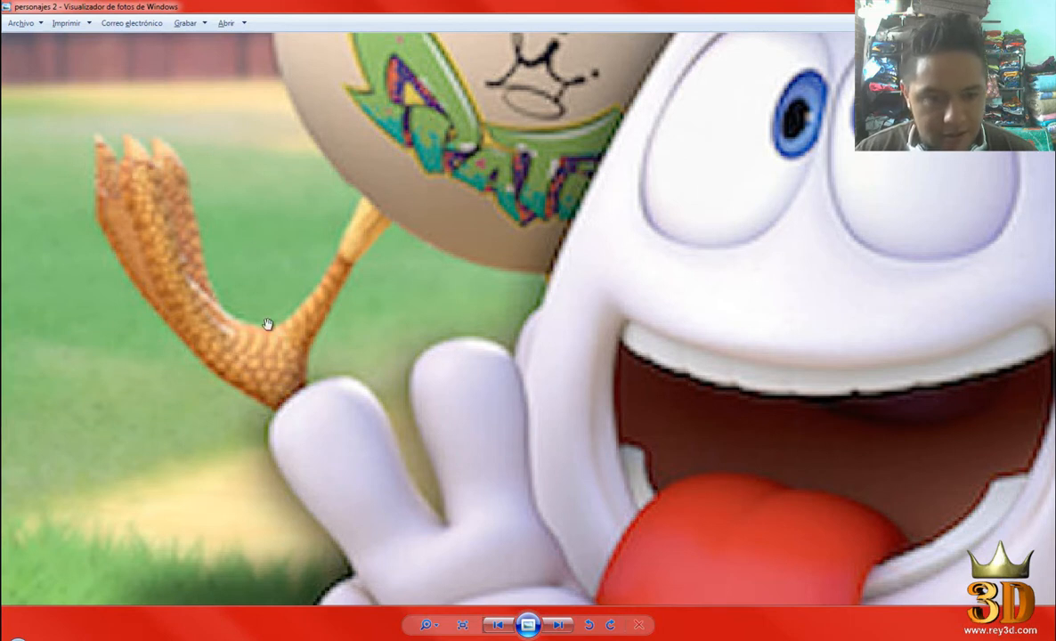
key("alt+Tab")
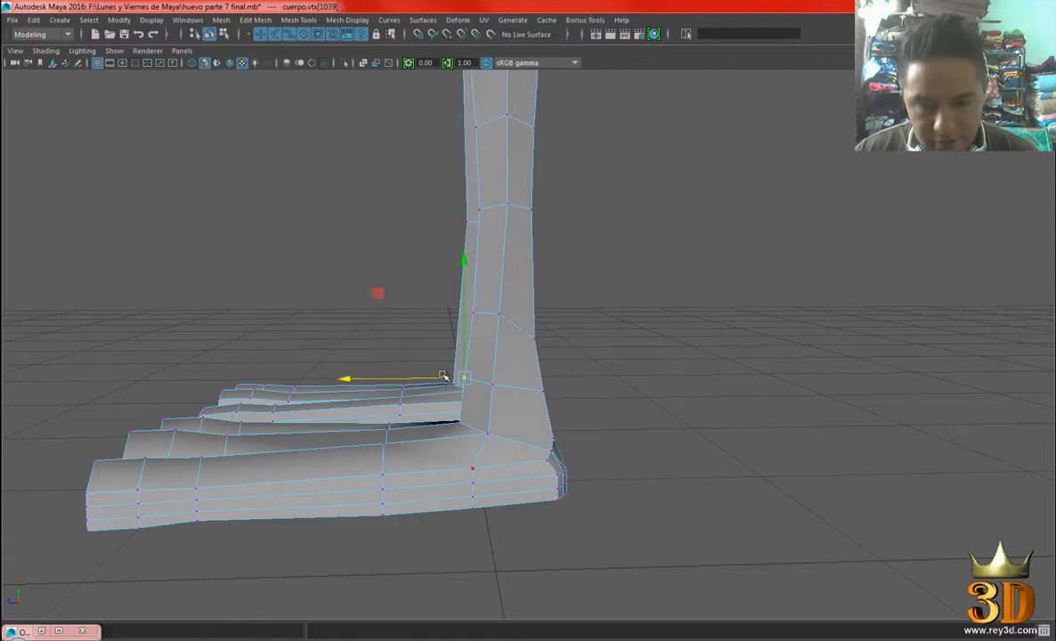
left_click_drag(406, 383, 411, 383)
left_click(468, 311)
left_click_drag(415, 311, 447, 315)
left_click(496, 314)
left_click(489, 389)
left_click_drag(409, 390, 413, 390)
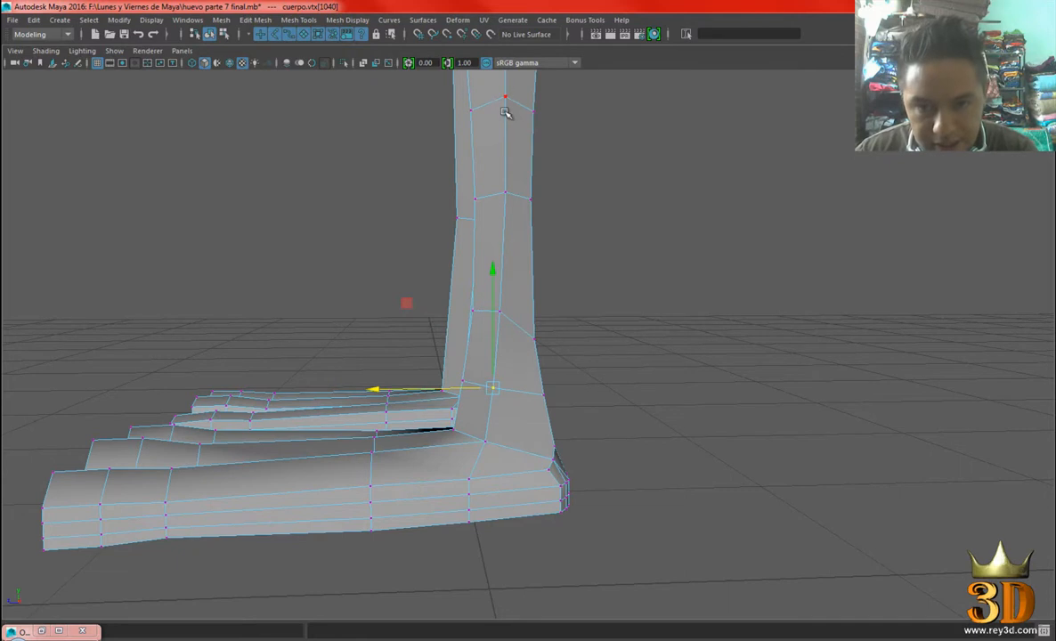
Lower the top vertices along the toes slightly where they run toward the ankle.
left_click_drag(415, 444, 508, 360, "alt")
left_click(459, 345)
left_click_drag(426, 319, 455, 316, "alt")
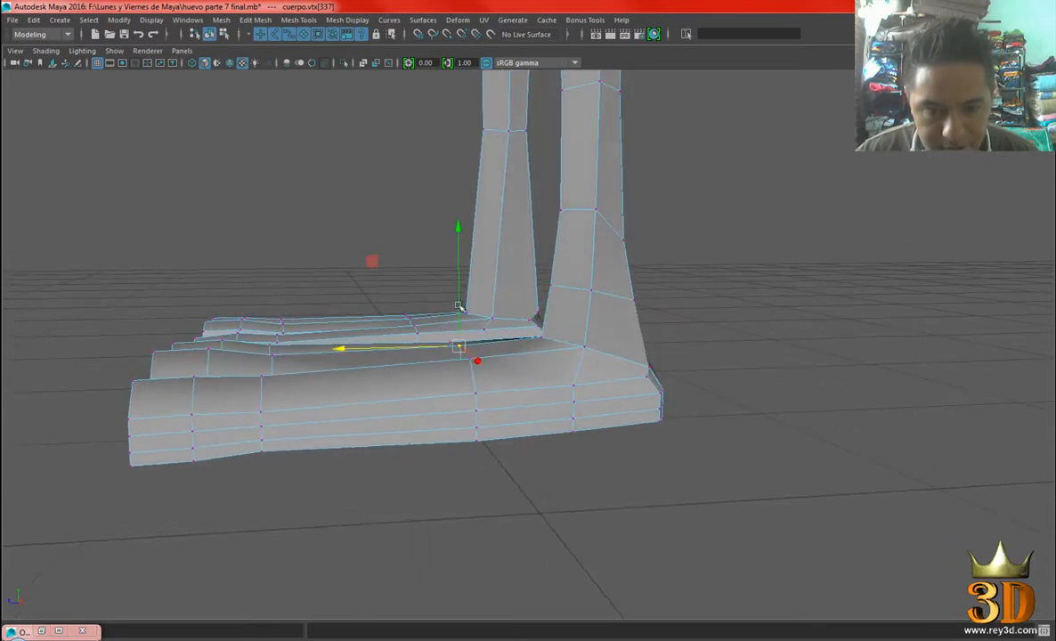
left_click_drag(457, 228, 458, 231)
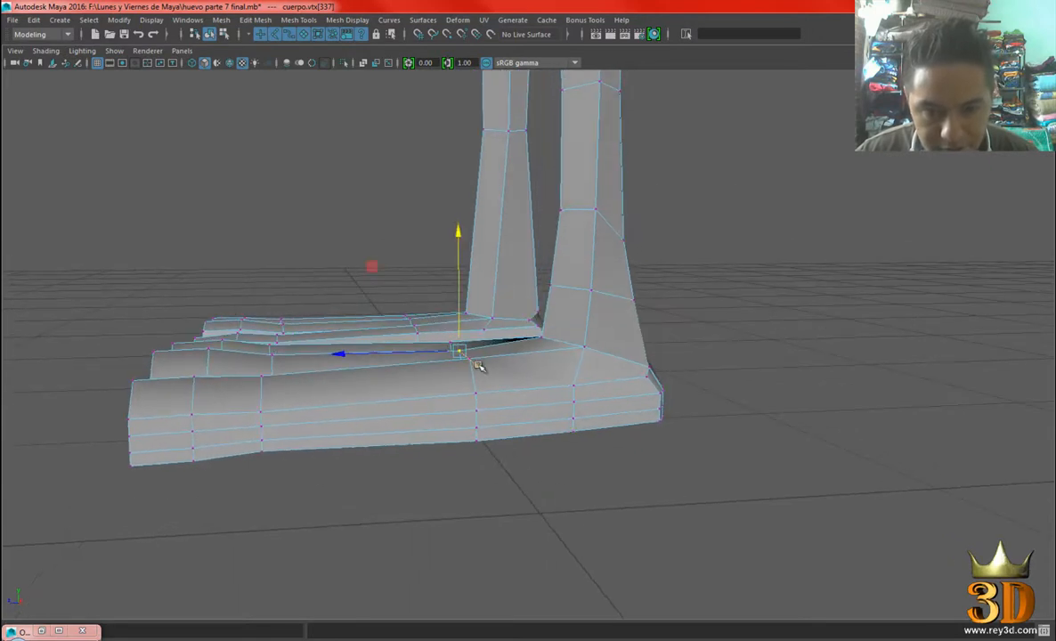
left_click_drag(471, 373, 423, 335)
left_click(428, 335)
left_click_drag(403, 433, 367, 434, "alt")
Check the foot reference again, then raise the top edges of the toe tips and rotate them slightly.
key("alt+Tab")
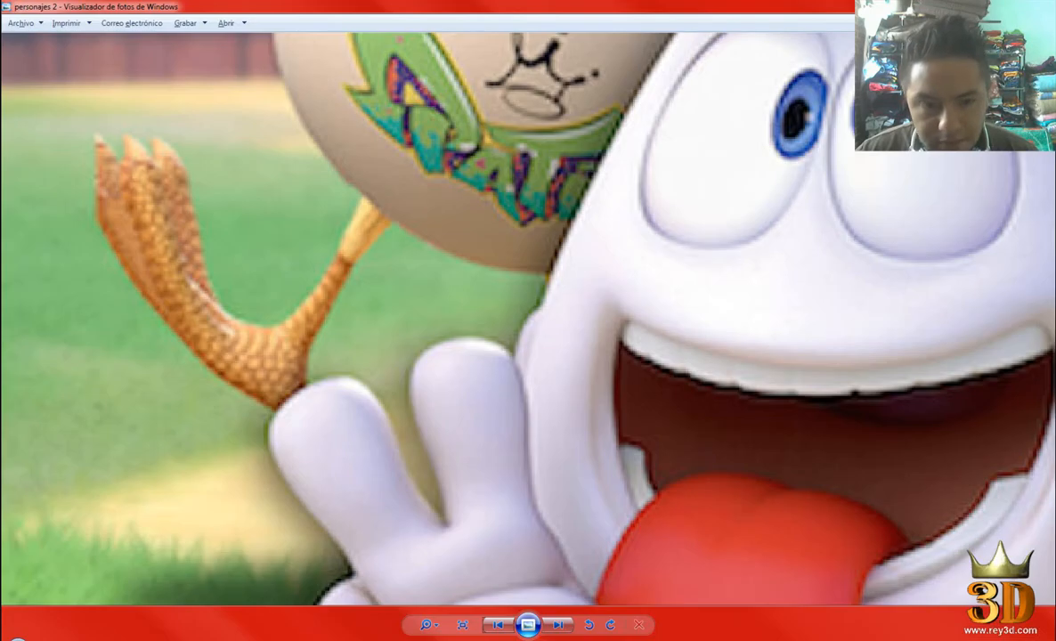
key("alt+Tab")
left_click_drag(652, 618, 343, 379, "alt")
right_click_drag(330, 325, 315, 343)
left_click(287, 341)
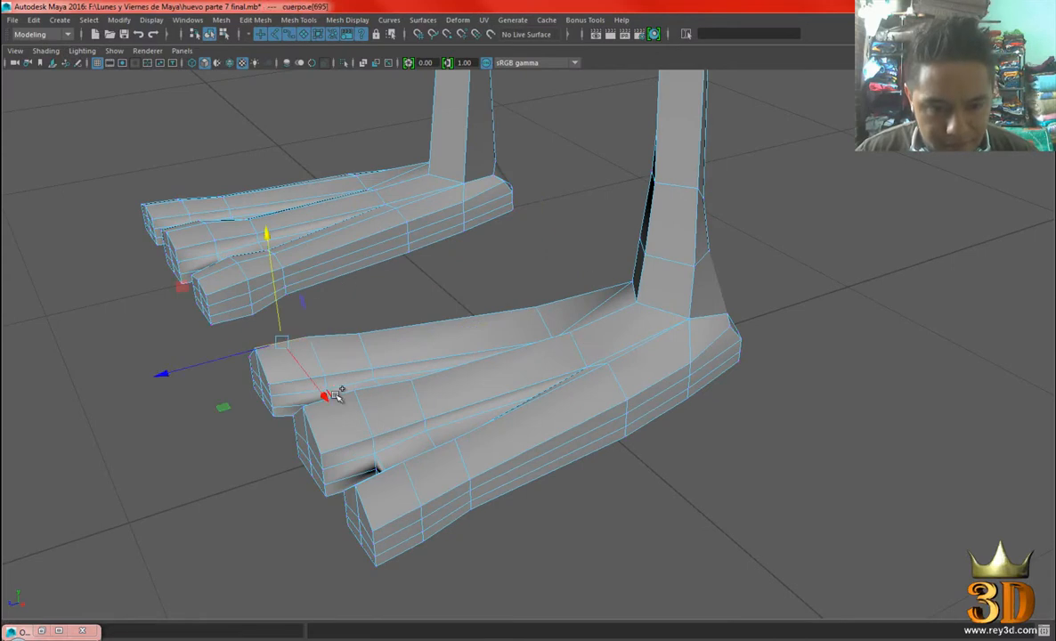
left_click(339, 393)
key("ctrl+z")
mouse_move(384, 472)
left_mouse_down("alt")
mouse_move(411, 483)
mouse_move(404, 477)
left_mouse_up("alt")
left_click_drag(327, 252, 326, 226)
key("e")
left_click_drag(418, 278, 663, 141)
Preview the body smoothed in object mode and examine the reshaped toes of both feet.
left_click_drag(516, 306, 618, 379, "alt")
right_click_drag(655, 285, 608, 287)
left_click_drag(608, 286, 493, 288, "alt")
left_click(519, 327)
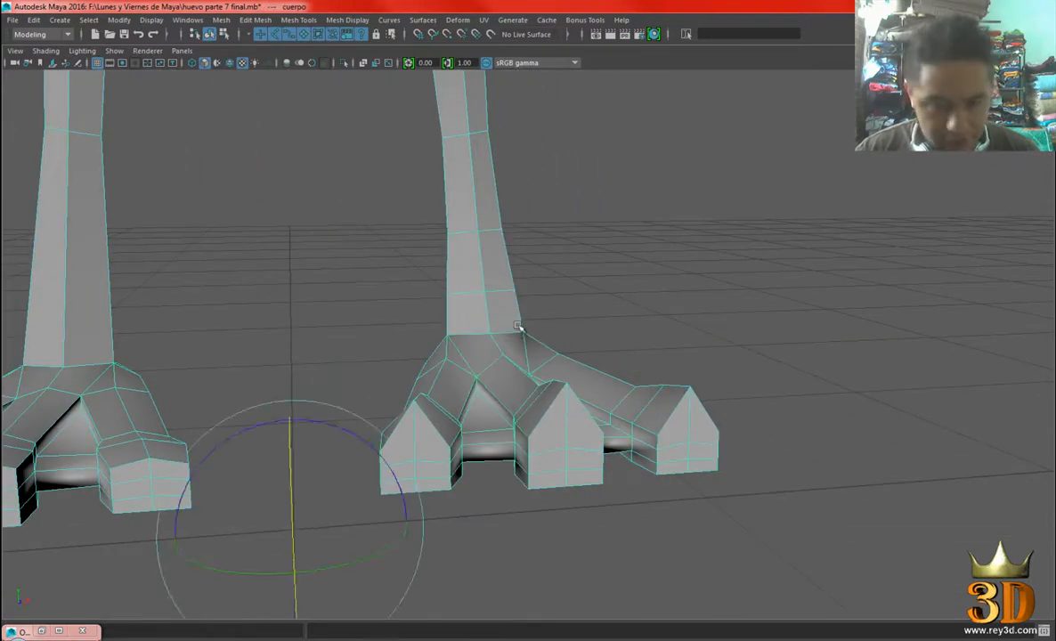
key("3")
left_click(834, 344)
left_click_drag(834, 344, 681, 374, "alt")
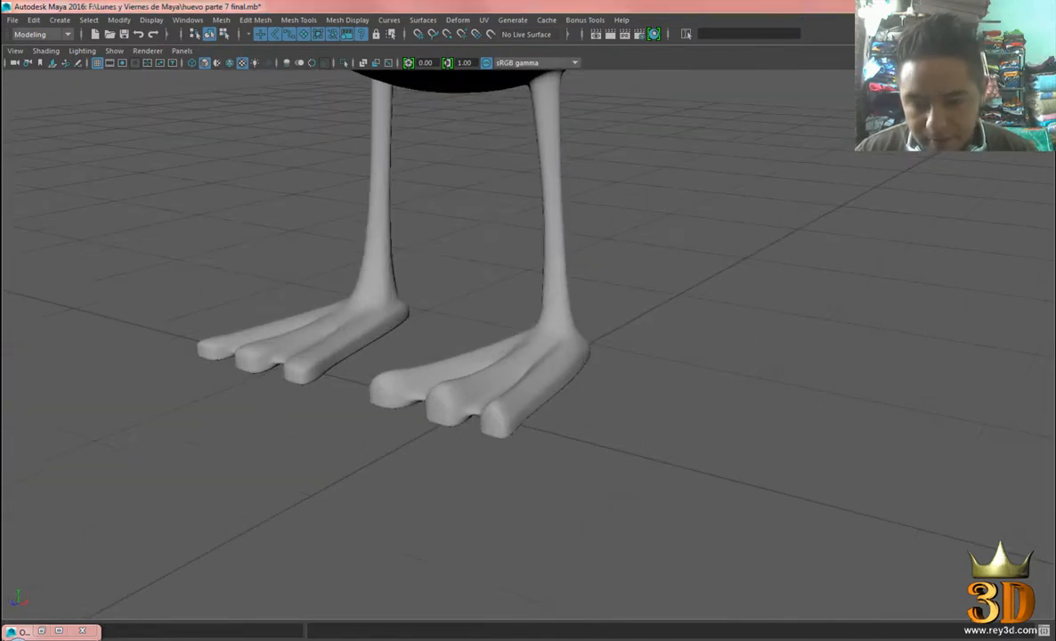
Browse the reference photos to the close-up of the webbed feet and compare it with the smoothed foot's webbing.
key("alt+Tab")
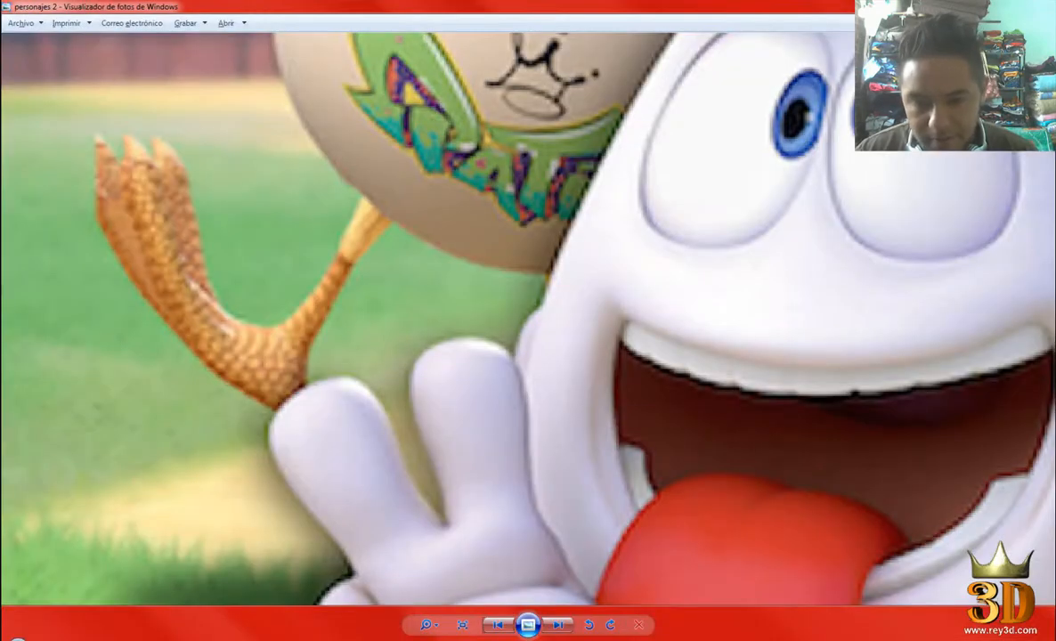
left_click(564, 626)
left_click(564, 626)
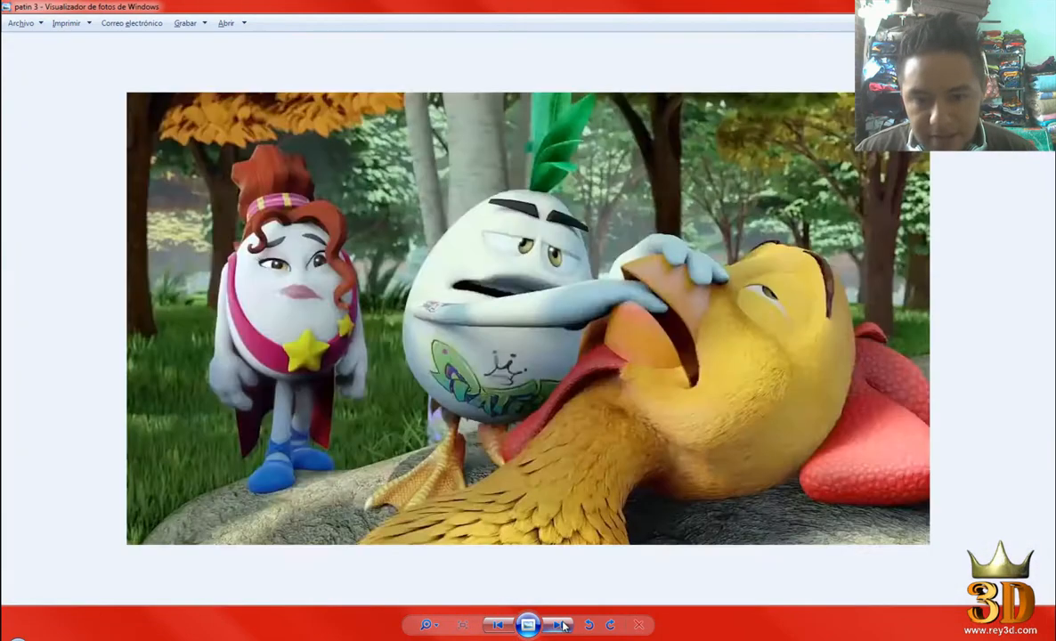
left_click(563, 626)
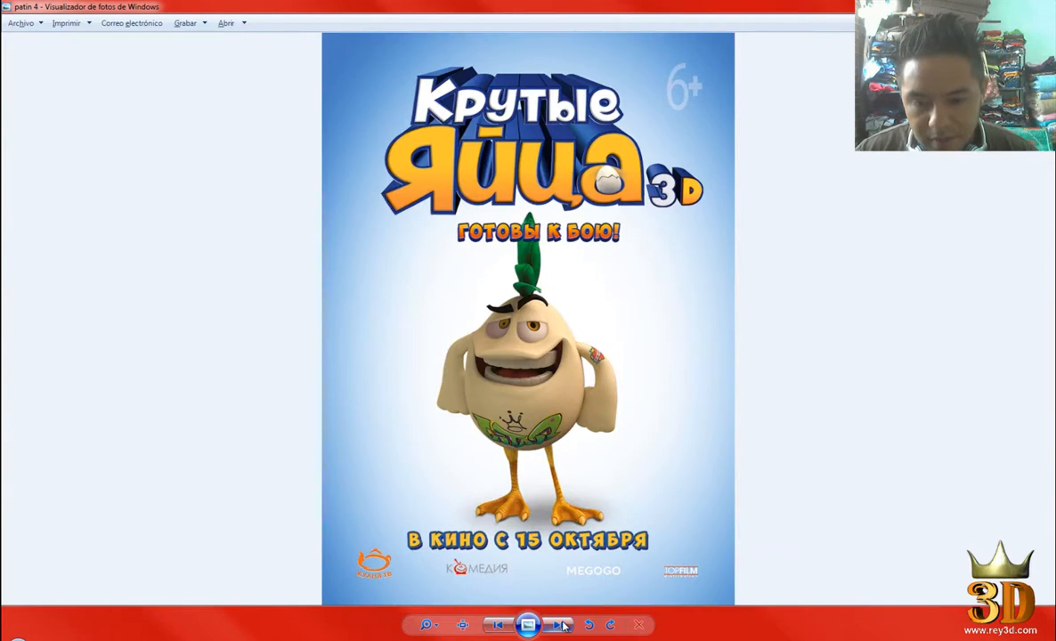
left_click(564, 626)
left_click(564, 627)
scroll(674, 334, "up", 5)
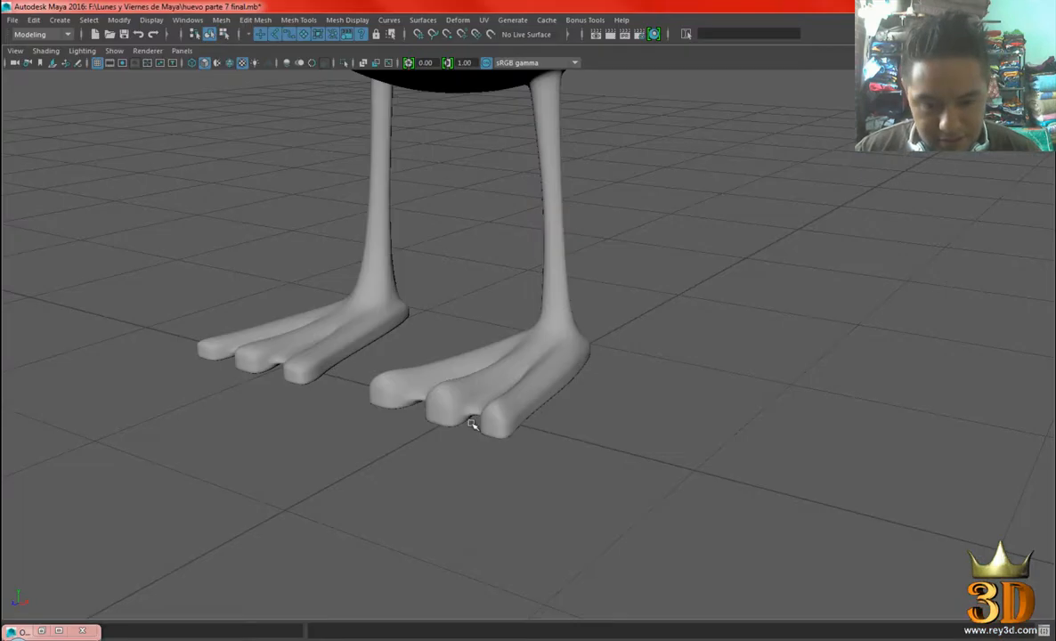
scroll(530, 346, "up", 5)
middle_click_drag(615, 411, 591, 299, "alt")
left_click_drag(591, 299, 599, 255, "alt")
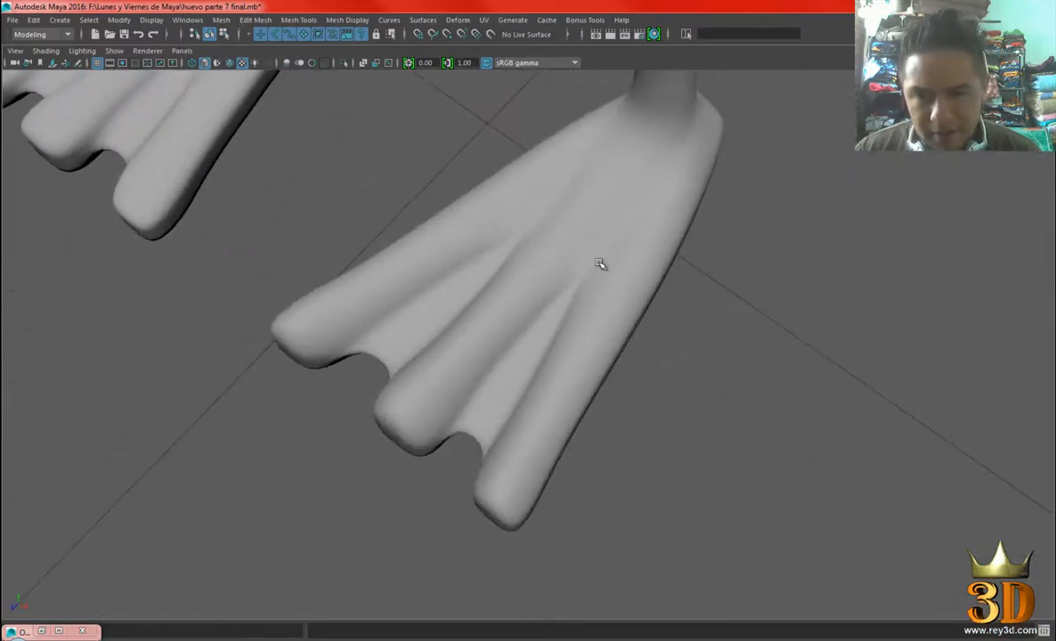
Return the body to unsmoothed display and select the two webbing vertices beside the middle toe.
left_click(598, 254)
key("1")
left_click_drag(623, 313, 434, 238, "alt")
right_click_drag(434, 238, 557, 276, "alt")
left_click_drag(557, 276, 523, 296, "alt")
left_click(524, 254)
left_click_drag(369, 264, 385, 268, "alt")
left_click(405, 254, "shift")
left_click_drag(476, 247, 460, 234, "alt")
left_click_drag(466, 178, 612, 254)
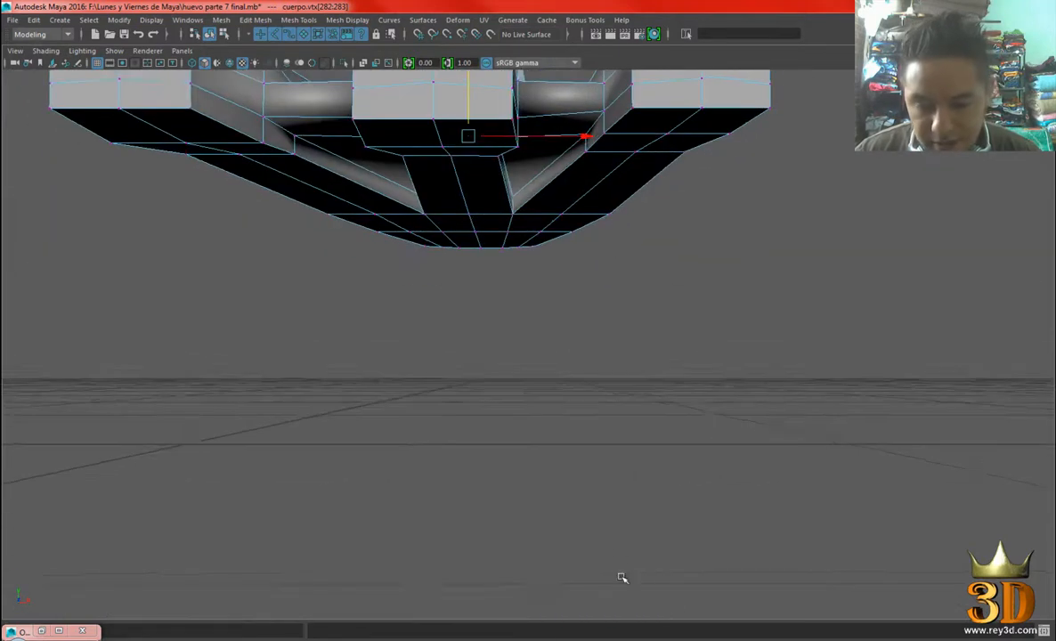
Check the webbed-foot reference, then select the webbing faces between the three toes and lower them slightly.
left_click(698, 635)
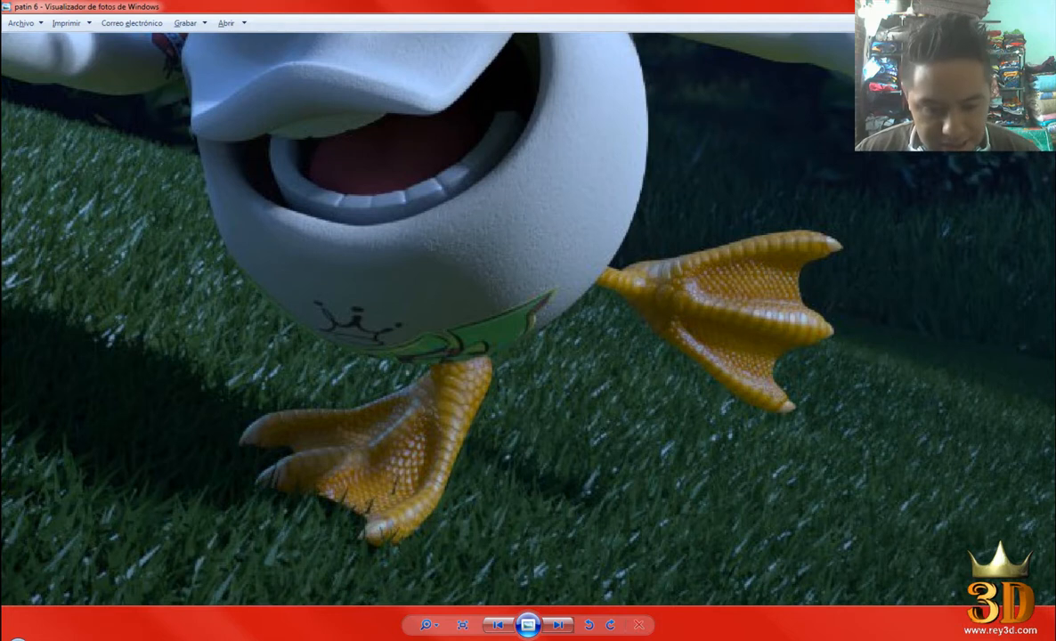
key("alt+Tab")
left_click_drag(438, 424, 389, 349, "alt")
right_click_drag(392, 284, 385, 265)
left_click(345, 350)
left_click_drag(454, 378, 471, 405, "alt")
scroll(472, 406, "up", 3)
left_click(496, 408, "shift")
scroll(489, 448, "down", 5)
left_click_drag(432, 405, 503, 264, "alt")
right_click_drag(502, 295, 727, 199)
left_click_drag(499, 361, 431, 448, "alt")
left_click_drag(458, 580, 459, 579)
left_click_drag(460, 579, 557, 455, "alt")
left_click_drag(602, 579, 602, 579, "shift")
left_click_drag(554, 455, 464, 331, "alt")
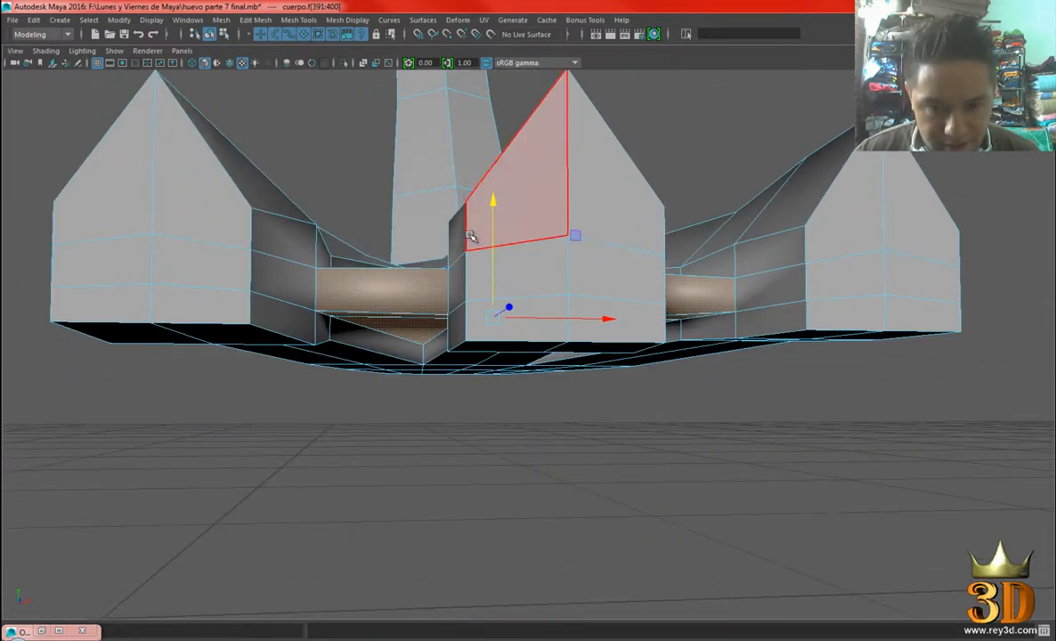
left_click_drag(493, 200, 494, 221)
left_click_drag(544, 256, 511, 327, "alt")
left_click_drag(625, 254, 579, 407, "alt")
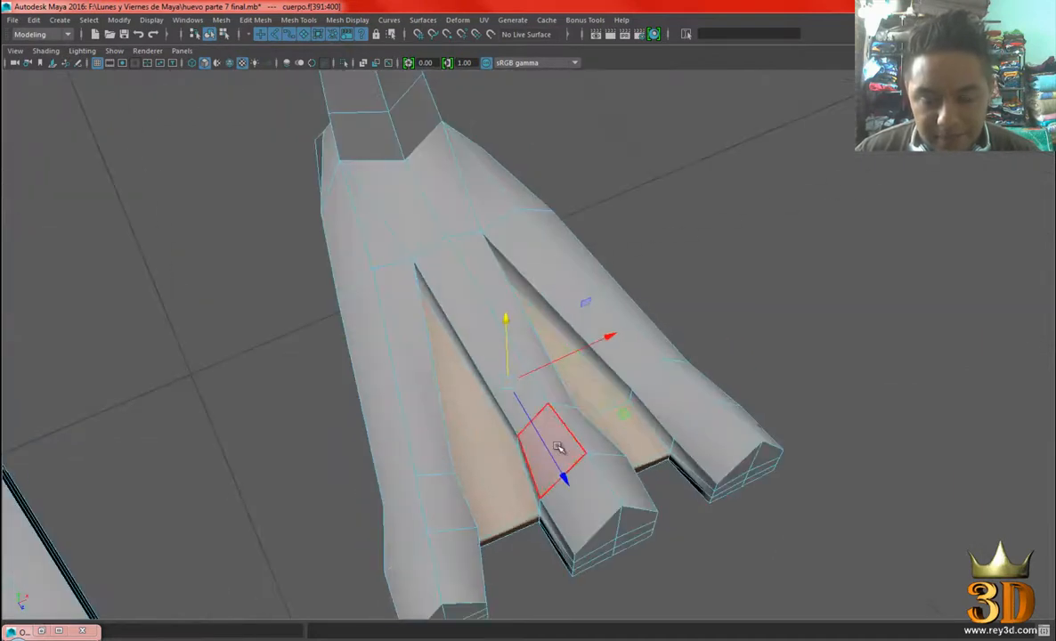
Preview the body smoothed and compare the lowered webbing with the reference photo from the front, side and above.
left_click_drag(638, 451, 580, 302, "alt")
right_click_drag(580, 302, 637, 267)
key("3")
left_click(773, 242)
right_click_drag(773, 242, 462, 285, "alt")
left_click_drag(462, 285, 488, 210, "alt")
middle_click_drag(488, 210, 525, 242, "alt")
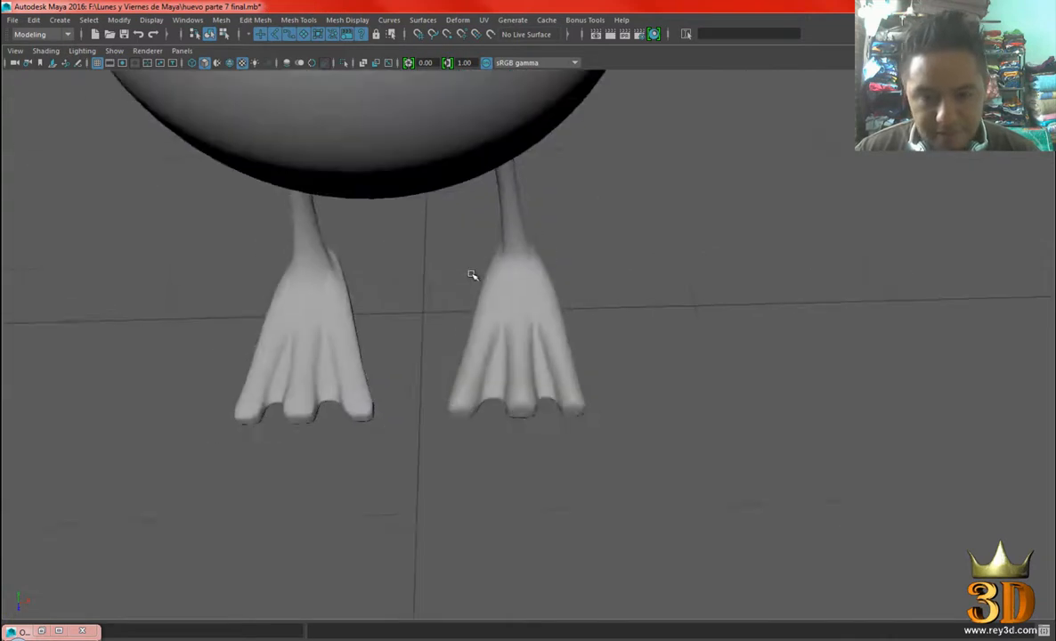
right_click_drag(445, 267, 488, 304, "alt")
left_click_drag(488, 304, 499, 303, "alt")
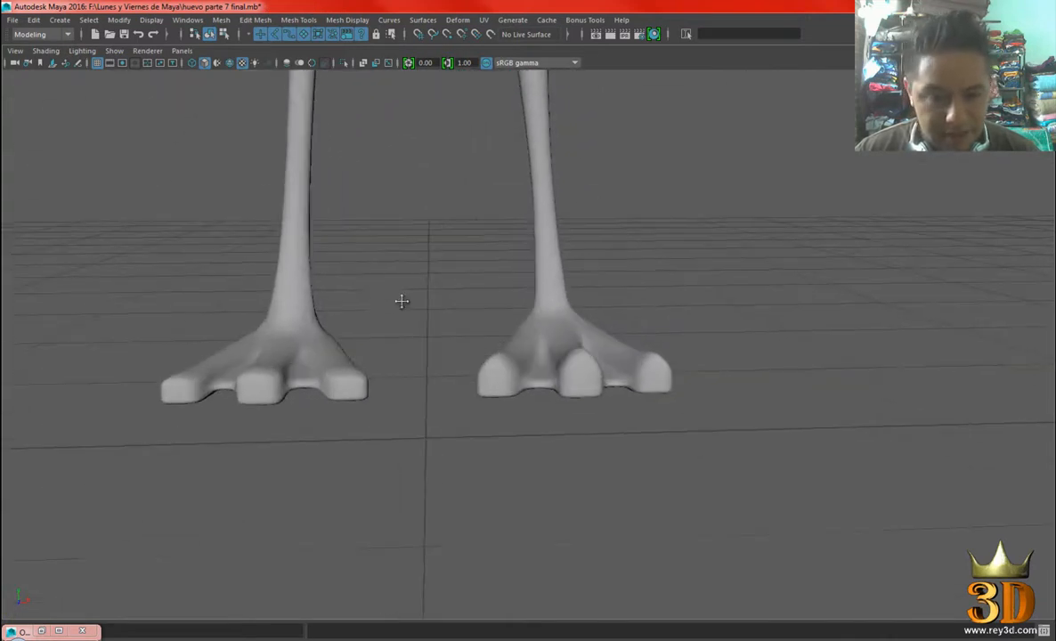
right_click_drag(312, 294, 351, 301, "alt")
middle_click_drag(352, 302, 441, 330, "alt")
left_click_drag(441, 330, 423, 338, "alt")
left_click_drag(331, 436, 654, 374, "alt")
right_click_drag(654, 374, 677, 385, "alt")
left_click_drag(677, 385, 633, 316, "alt")
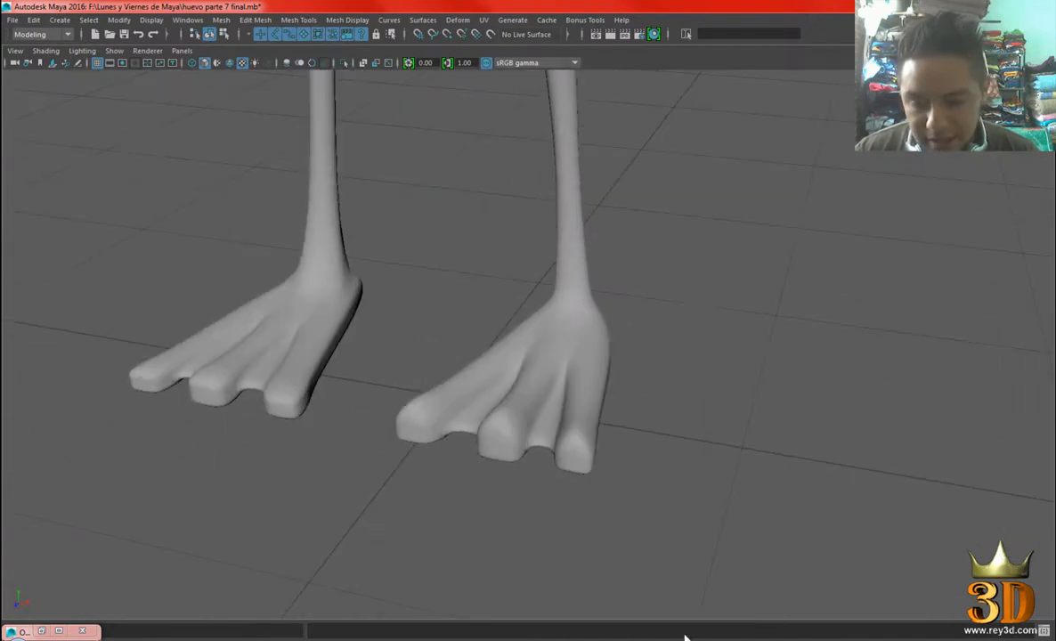
left_click(675, 639)
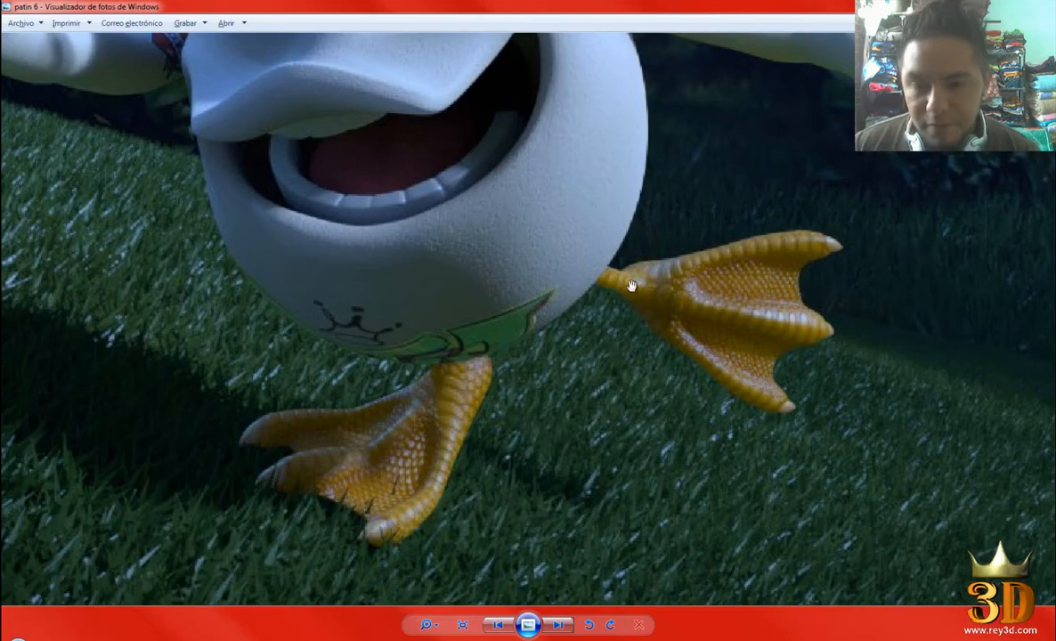
left_click(579, 639)
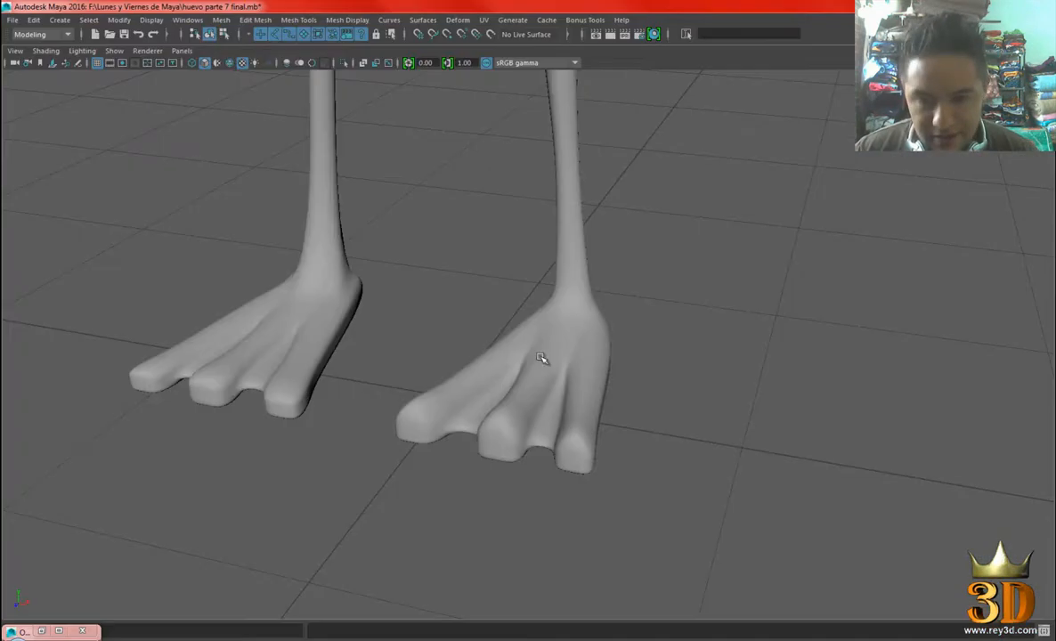
Return the body to unsmoothed display and check the foot's ankle against the webbed-foot reference photo.
scroll(570, 337, "up", 3)
left_click(626, 358)
scroll(654, 412, "up", 3)
left_click_drag(627, 362, 545, 307, "alt")
key("1")
middle_click_drag(545, 307, 634, 357, "alt")
right_click_drag(626, 244, 571, 241)
left_click_drag(540, 241, 628, 267, "alt")
right_click_drag(544, 226, 545, 198)
left_click_drag(532, 224, 587, 308, "alt")
left_click(647, 640)
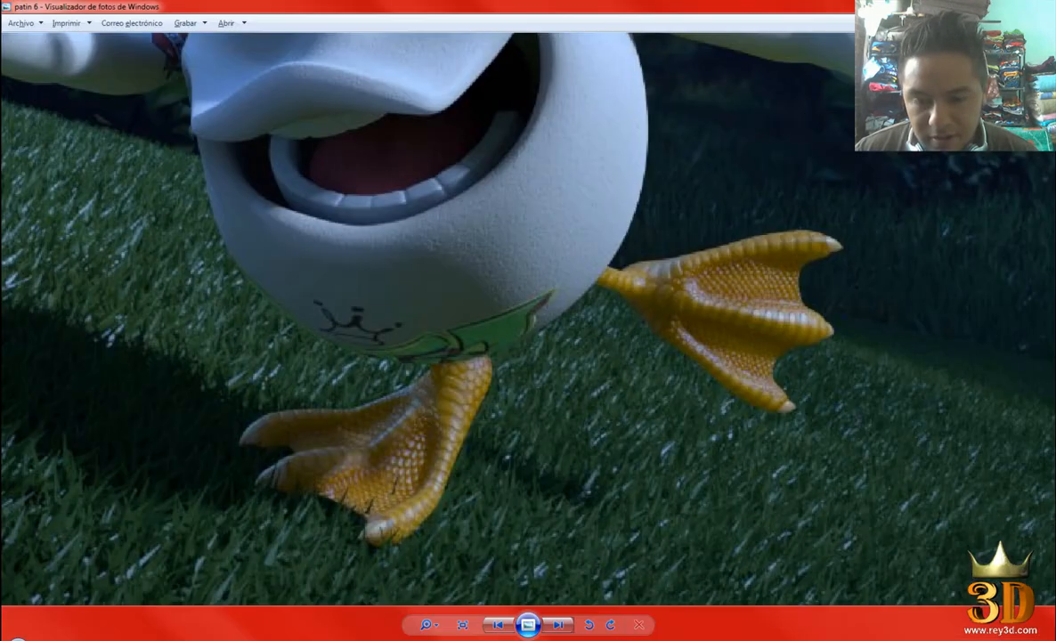
left_click(654, 640)
Select the four faces on the front of the ankle above the middle toe and extrude them scaled slightly inward.
left_click_drag(450, 270, 500, 277, "alt")
right_click_drag(500, 258, 509, 278)
left_click(509, 278)
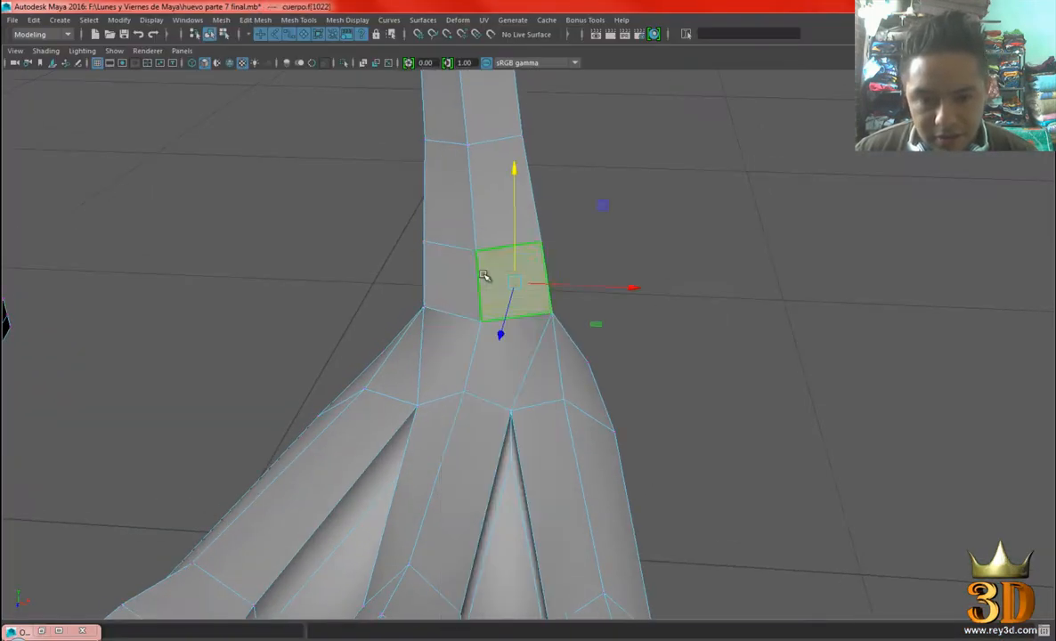
left_click(521, 377, "shift")
right_click_drag(712, 237, 715, 268, "shift")
scroll(428, 276, "up", 1)
mouse_move(447, 268)
left_mouse_down("alt")
mouse_move(372, 302)
mouse_move(443, 289)
left_mouse_up("alt")
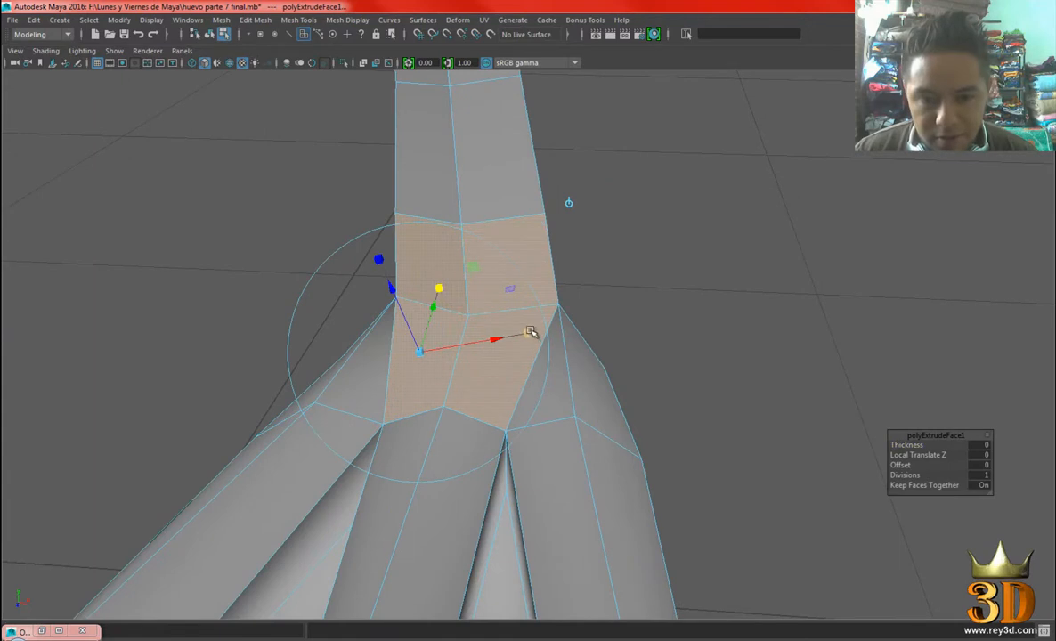
left_click(422, 351)
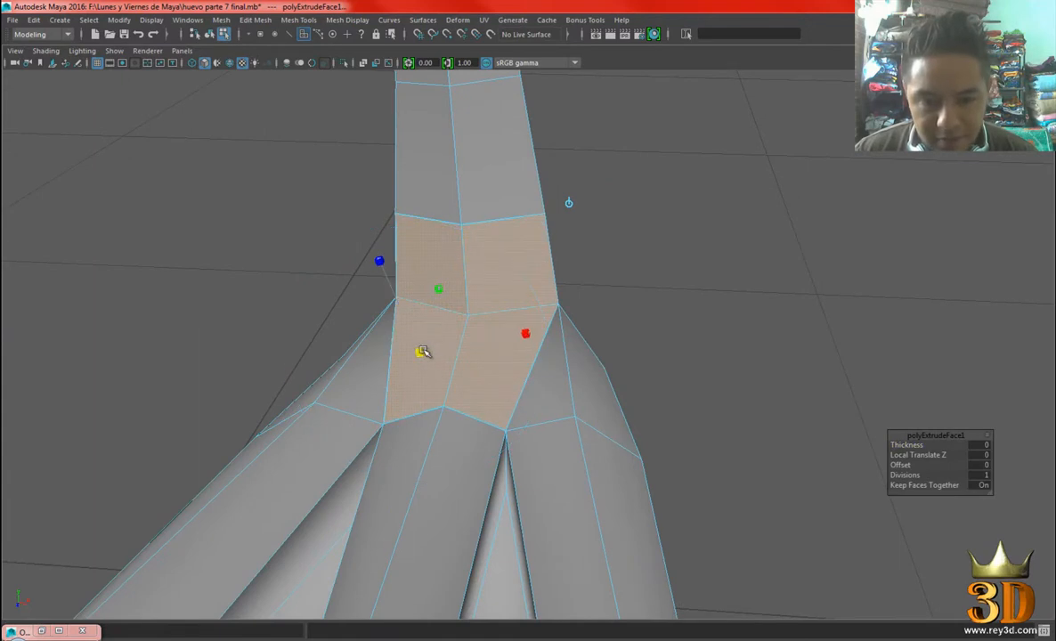
left_click_drag(422, 351, 416, 351)
left_click_drag(514, 320, 437, 329, "alt")
Move the extruded ankle faces forward and slightly up to form a bulge at the front of the foot.
key("r")
scroll(516, 337, "up", 2)
key("w")
left_click_drag(797, 367, 566, 367, "alt")
key("f")
scroll(674, 391, "down", 4)
middle_click_drag(442, 260, 433, 252)
scroll(485, 294, "up", 4)
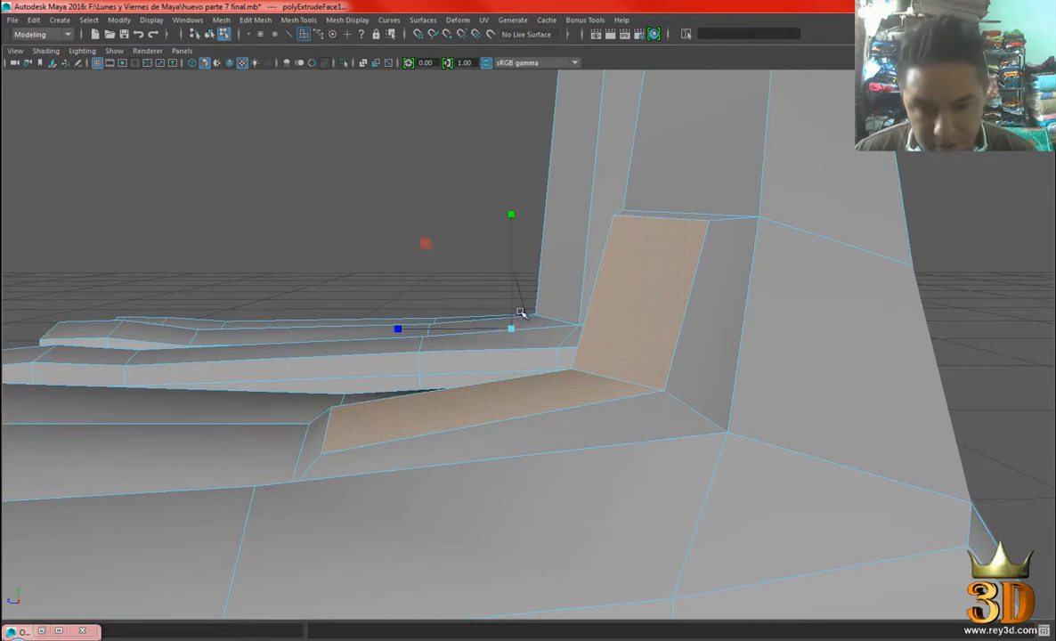
left_click_drag(496, 347, 528, 351, "alt")
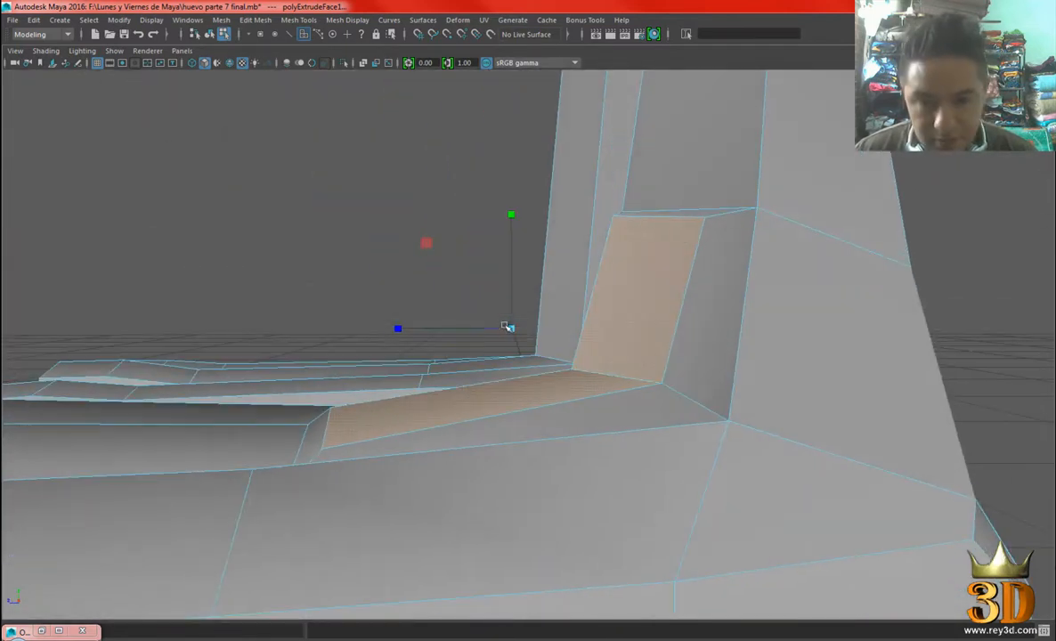
left_click_drag(426, 243, 415, 239)
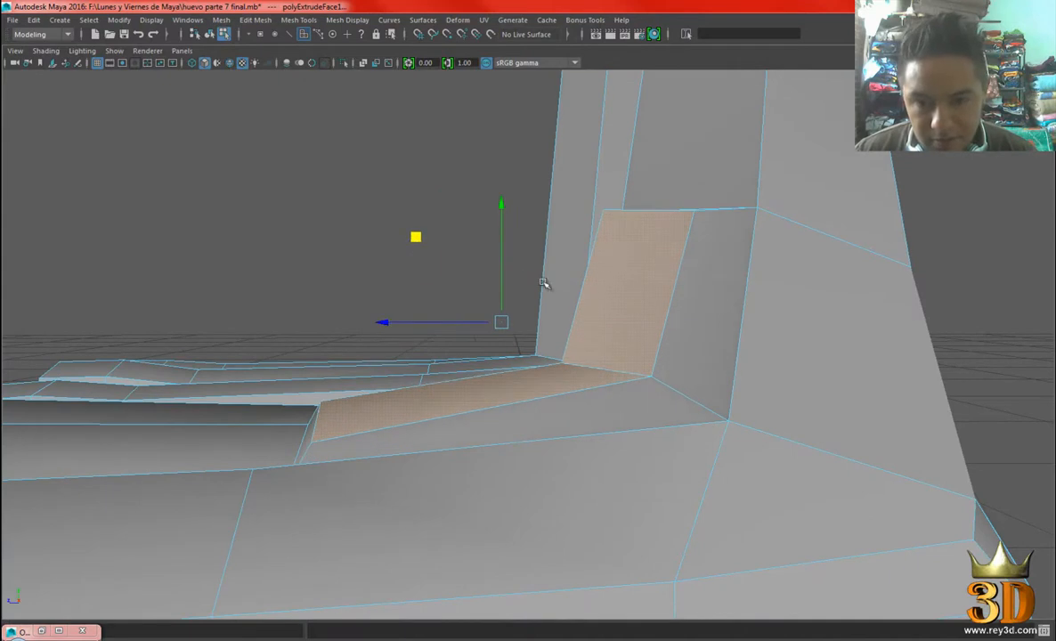
left_click_drag(594, 291, 677, 252, "alt")
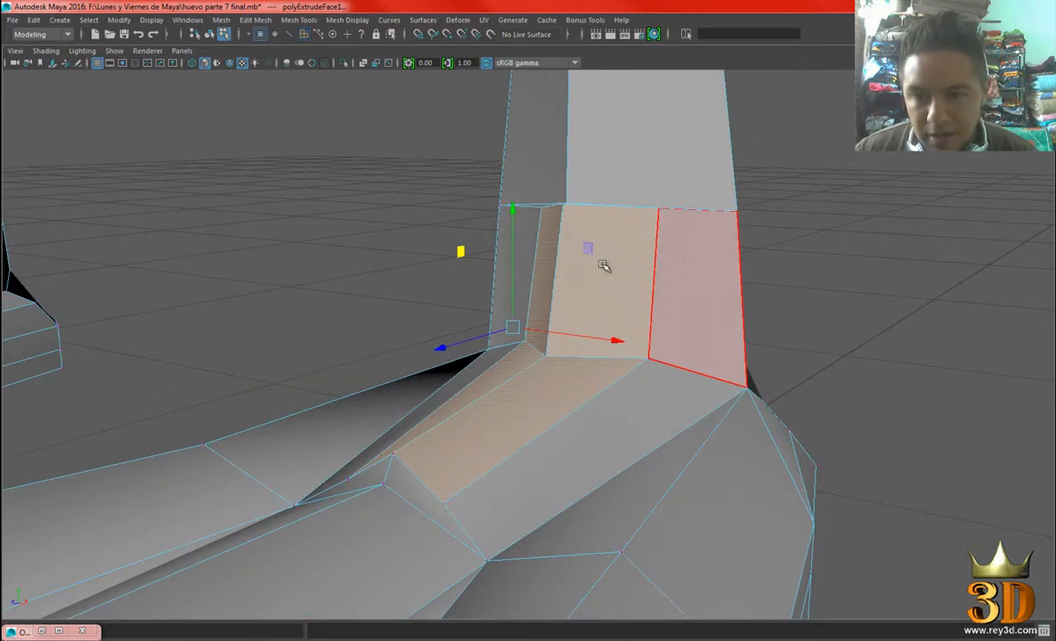
Pull the two lower vertices of the ankle bulge, where it meets the middle toe, back and slightly up.
left_click_drag(605, 252, 669, 245, "alt")
left_click(623, 203)
left_click(496, 202, "shift")
left_click_drag(560, 120, 352, 438)
left_click(544, 192)
left_click(239, 473)
left_click_drag(214, 424, 368, 460, "alt")
left_click(356, 558)
left_click_drag(368, 552, 280, 462, "alt")
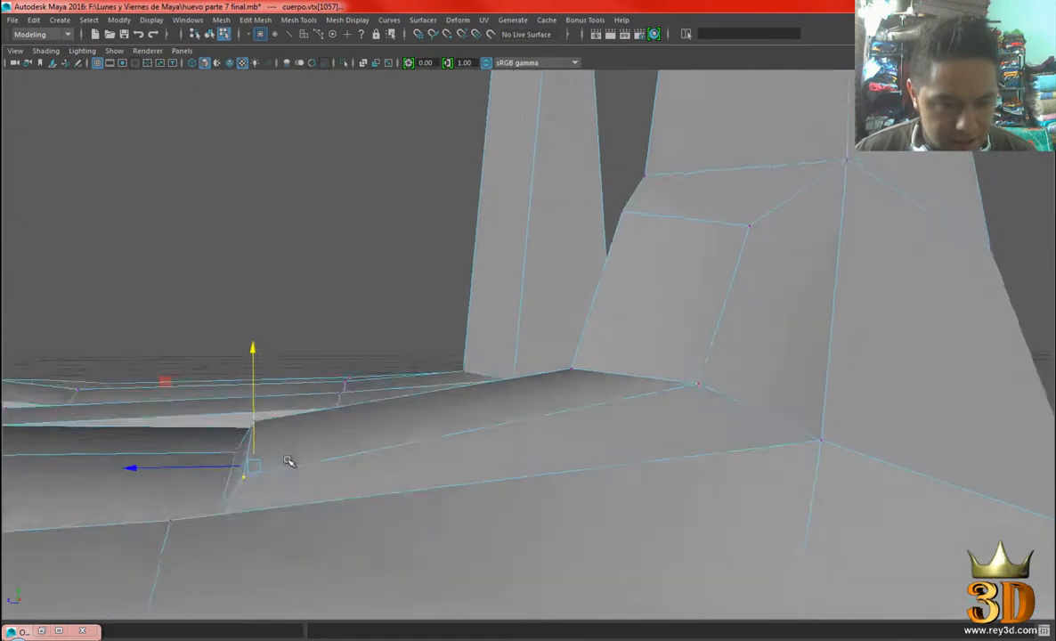
right_click_drag(281, 462, 243, 387, "alt")
right_click_drag(305, 374, 512, 492, "alt")
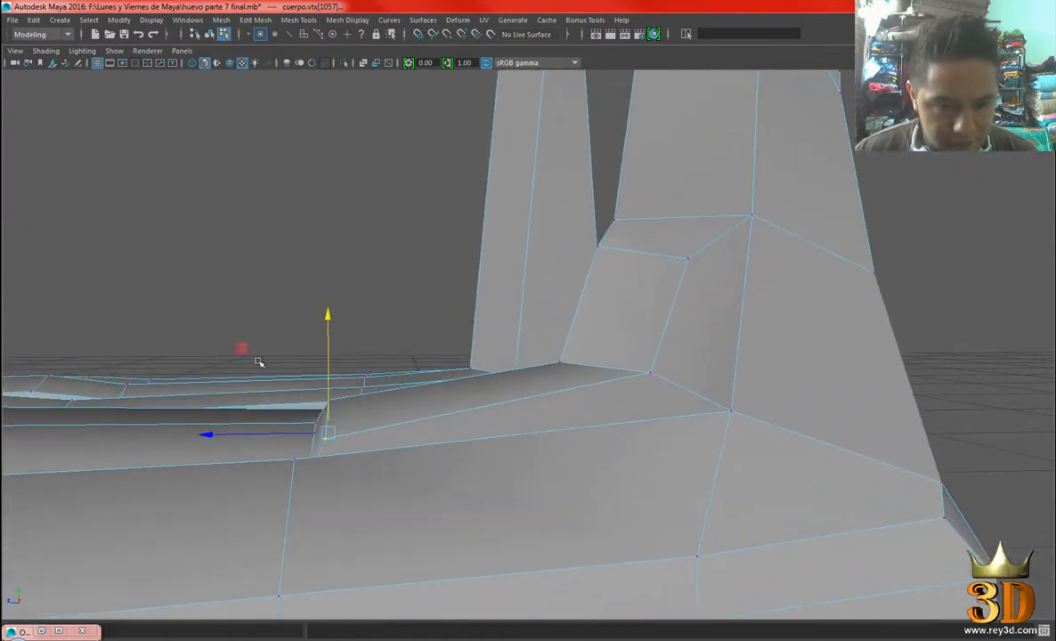
middle_click_drag(241, 348, 277, 332)
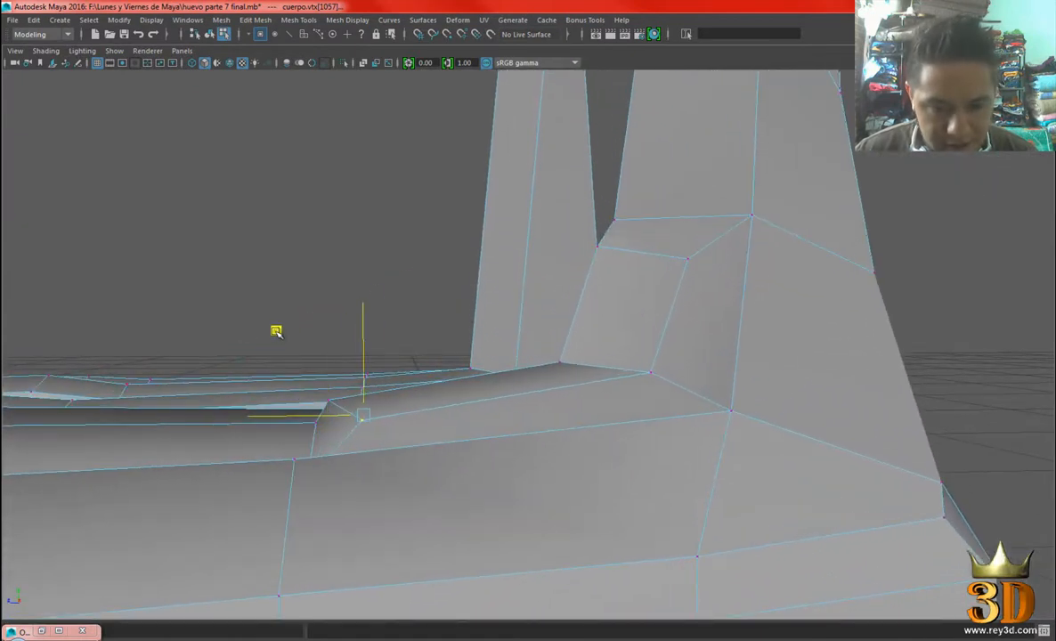
left_click(331, 402)
left_click_drag(248, 320, 259, 317)
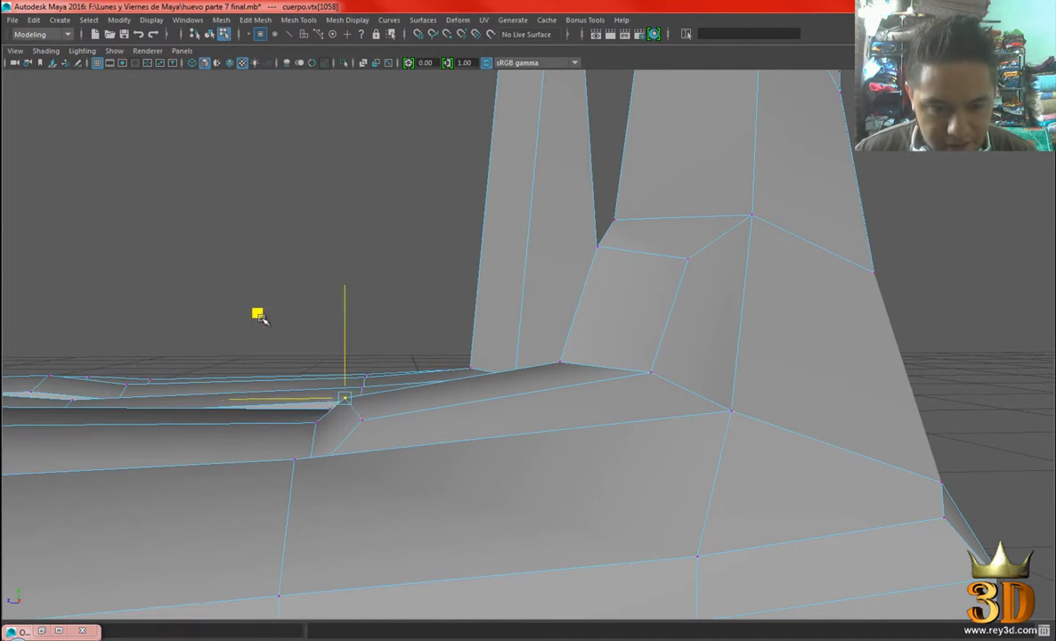
Move the outer upper and middle vertices of the ankle bulge forward.
left_click_drag(530, 290, 481, 251, "alt")
left_click_drag(501, 297, 608, 302, "alt")
left_click(592, 274)
left_click_drag(471, 301, 472, 283, "alt")
left_click(509, 268)
scroll(653, 370, "down", 3)
left_click_drag(653, 371, 499, 225, "alt")
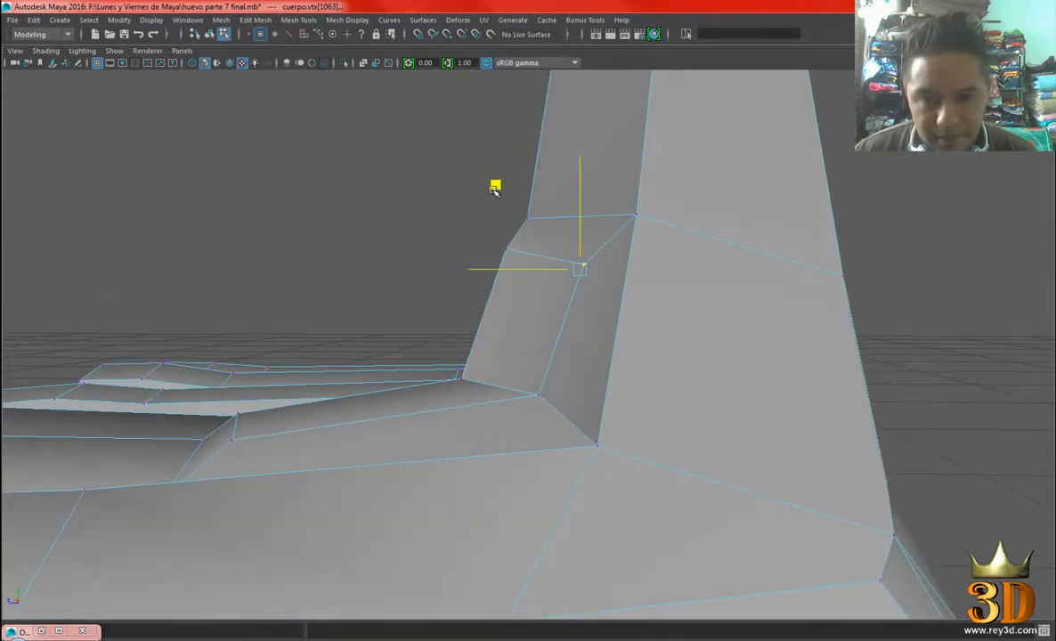
left_click_drag(484, 389, 538, 409, "alt")
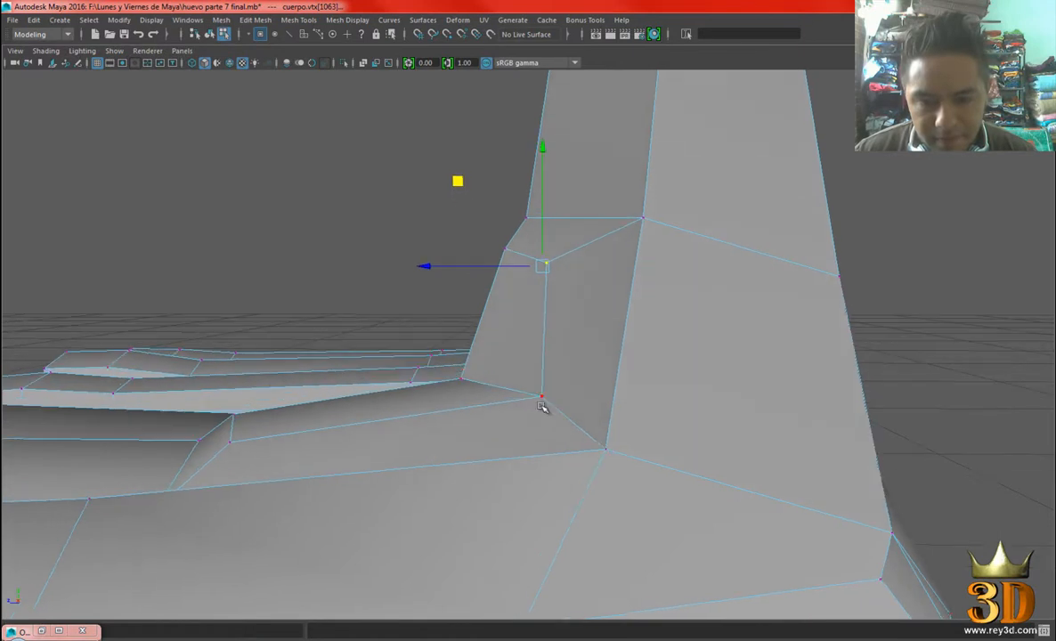
left_click_drag(375, 409, 445, 384, "alt")
left_click(540, 391)
left_click_drag(539, 390, 450, 432, "alt")
middle_click_drag(456, 313, 407, 316)
Preview the body smoothed and compare the ankle bulge with the webbed-foot reference photo.
scroll(499, 346, "down", 5)
left_click_drag(509, 349, 684, 379, "alt")
right_click_drag(521, 172, 565, 155)
left_click(505, 182)
key("3")
left_click(744, 266)
left_click_drag(522, 274, 757, 378, "alt")
scroll(534, 275, "down", 5)
scroll(624, 354, "up", 3)
scroll(543, 369, "up", 4)
scroll(543, 369, "down", 4)
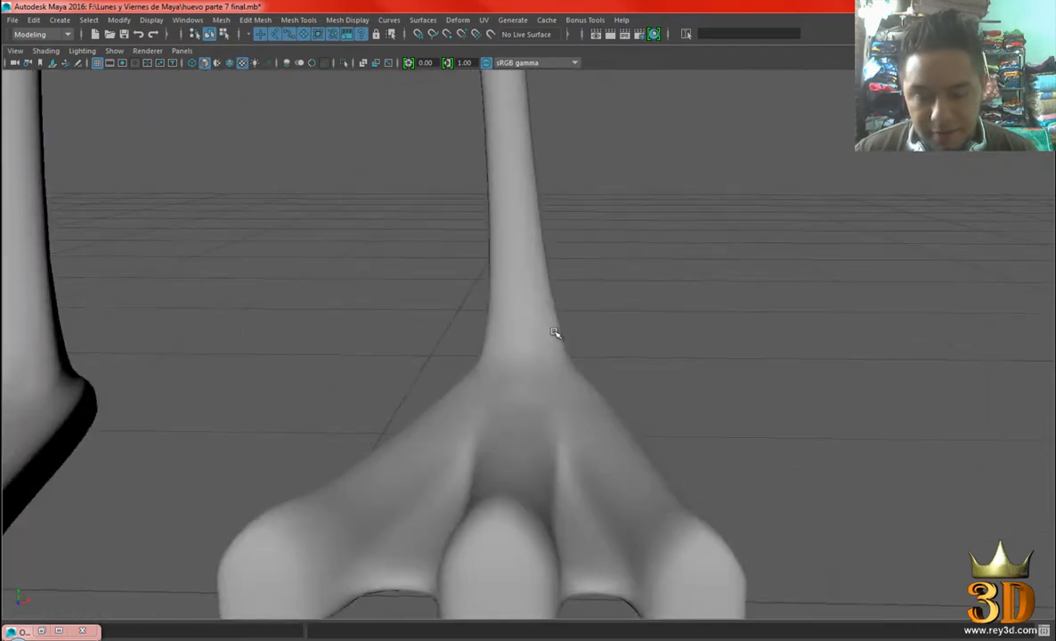
scroll(557, 331, "up", 4)
left_click_drag(578, 344, 584, 355, "alt")
key("alt+Tab")
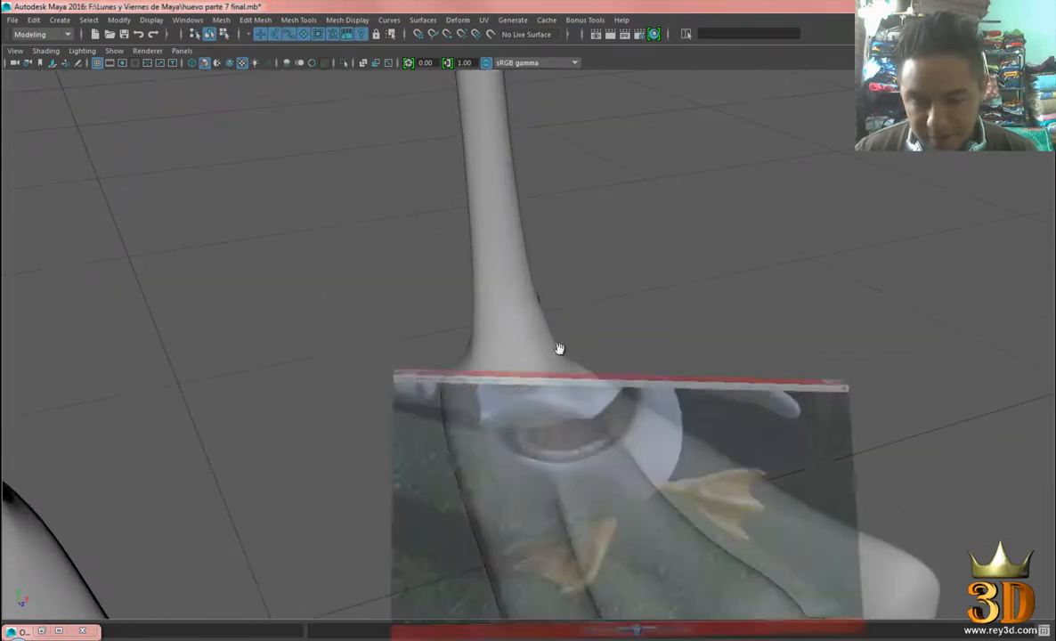
scroll(604, 370, "up", 1)
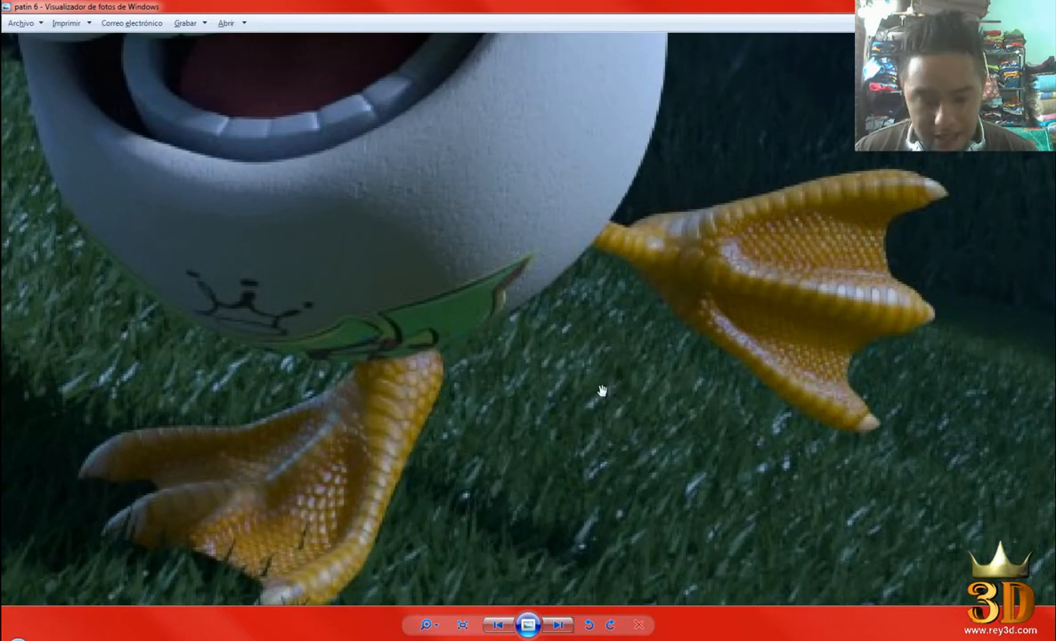
key("alt+Tab")
left_click_drag(452, 592, 537, 405, "alt")
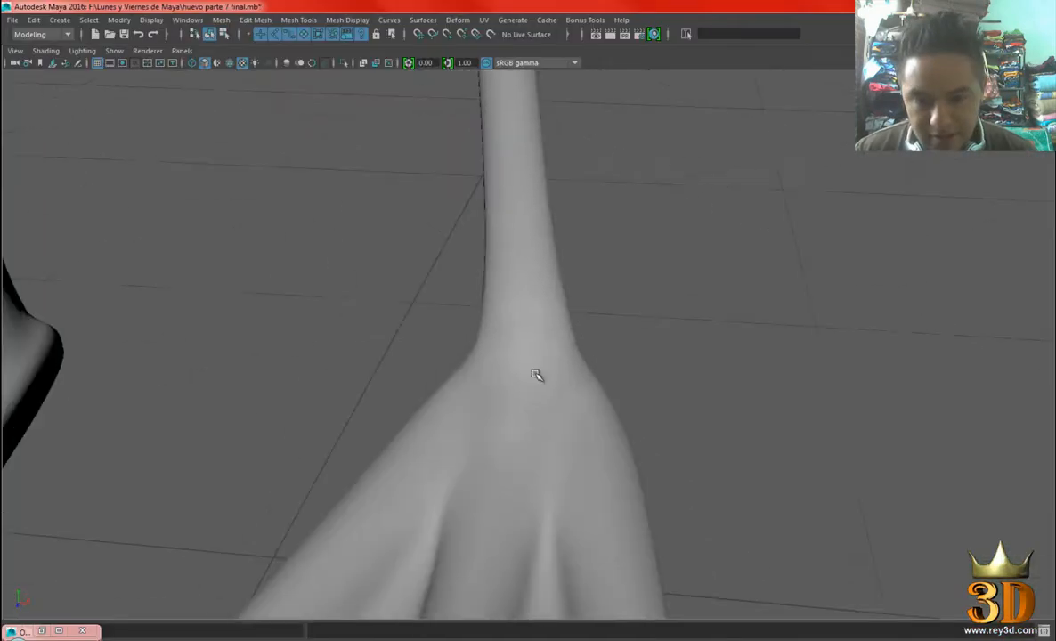
Return to unsmoothed display, select the ankle bulge's front faces, scale them down slightly and adjust their position.
left_click_drag(553, 447, 624, 227, "alt")
key("1")
right_click_drag(622, 228, 619, 259)
left_click_drag(619, 259, 583, 245, "alt")
left_click(525, 218)
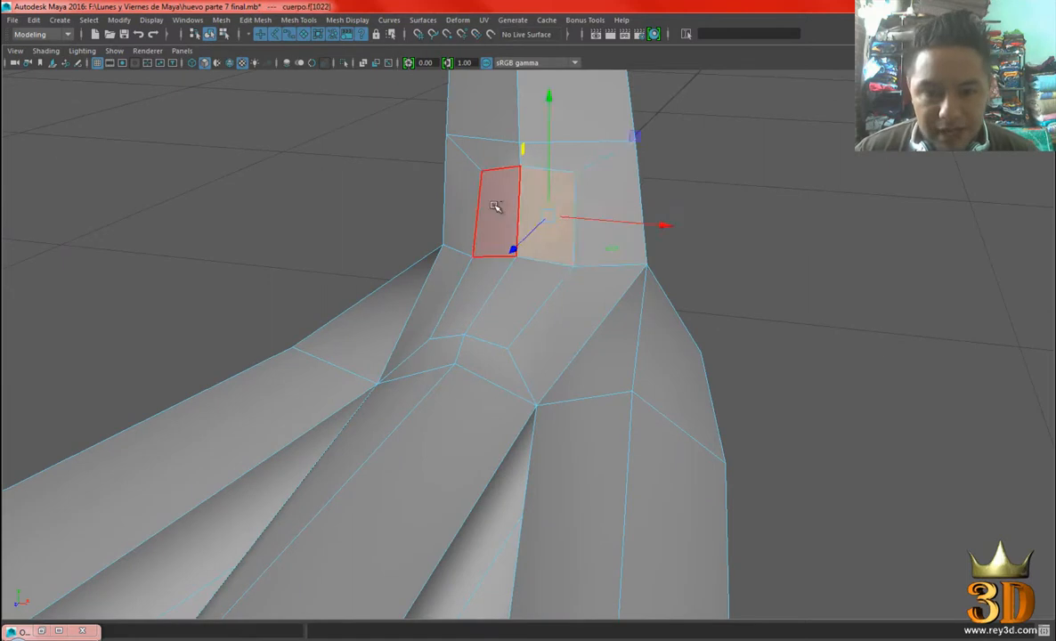
left_click_drag(514, 299, 565, 193, "alt")
right_click_drag(635, 213, 565, 206)
left_click(546, 169)
left_click(501, 169, "shift")
left_click_drag(481, 248, 556, 269, "shift")
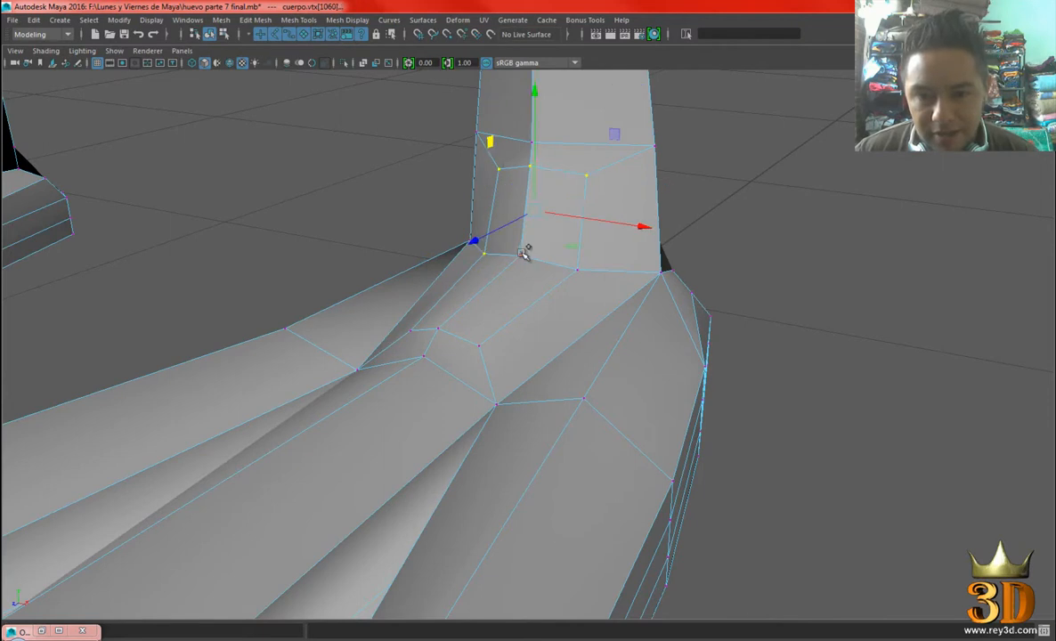
right_click_drag(651, 152, 713, 184)
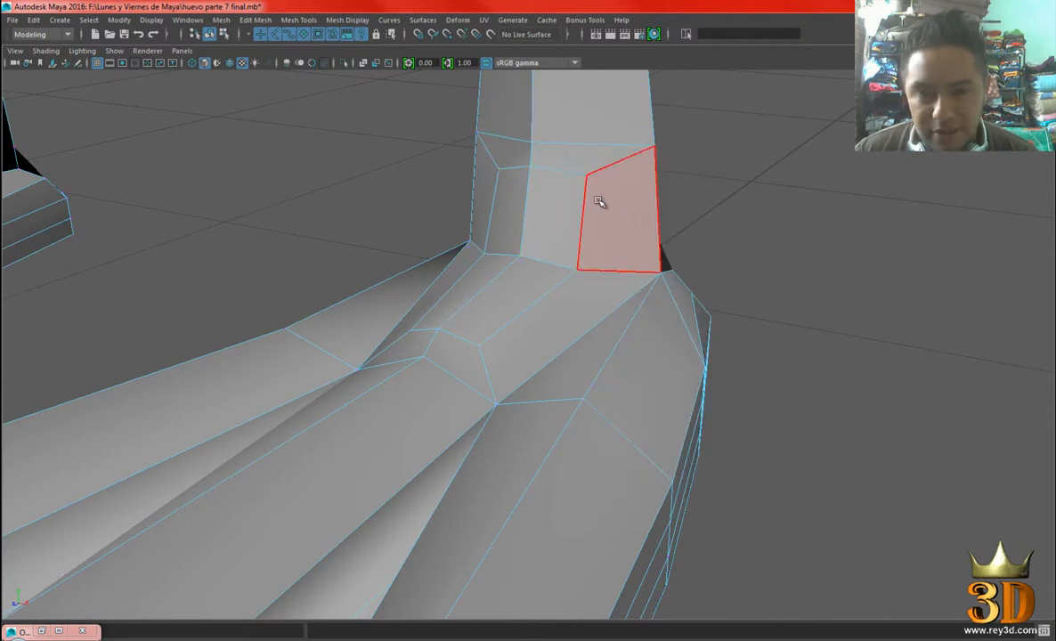
left_click_drag(669, 287, 494, 301, "alt")
middle_click_drag(455, 300, 445, 291)
key("r")
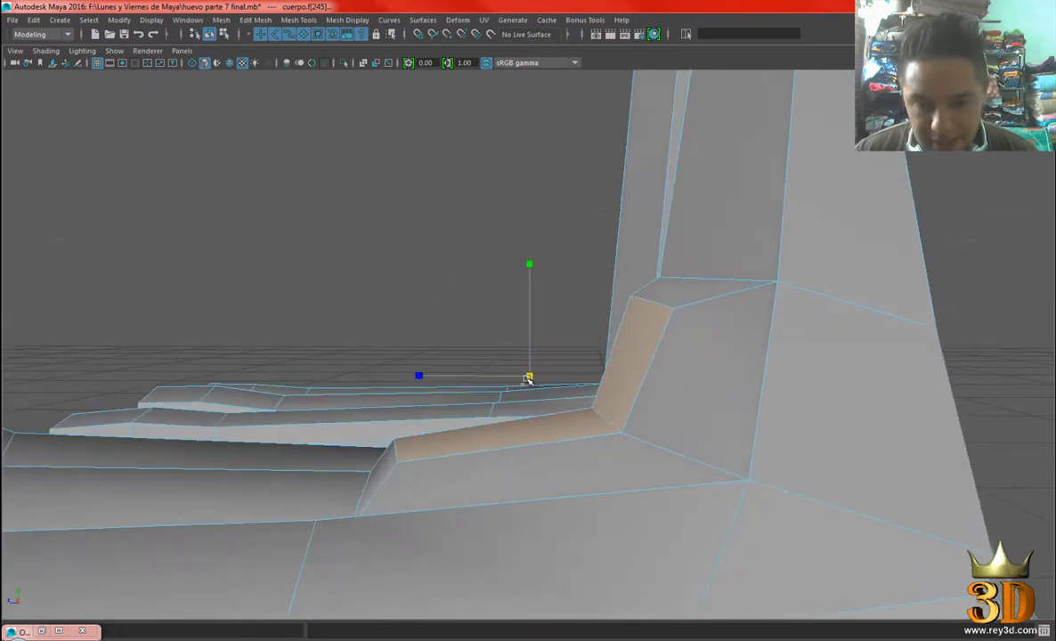
left_click_drag(530, 379, 511, 380)
middle_click_drag(455, 301, 457, 304)
Narrow the leg just above the ankle by moving the vertices on both sides of that ring inward.
right_click_drag(726, 361, 543, 351, "alt")
left_click_drag(543, 352, 688, 453, "alt")
right_click_drag(689, 452, 730, 446, "alt")
middle_click_drag(616, 301, 606, 354, "alt")
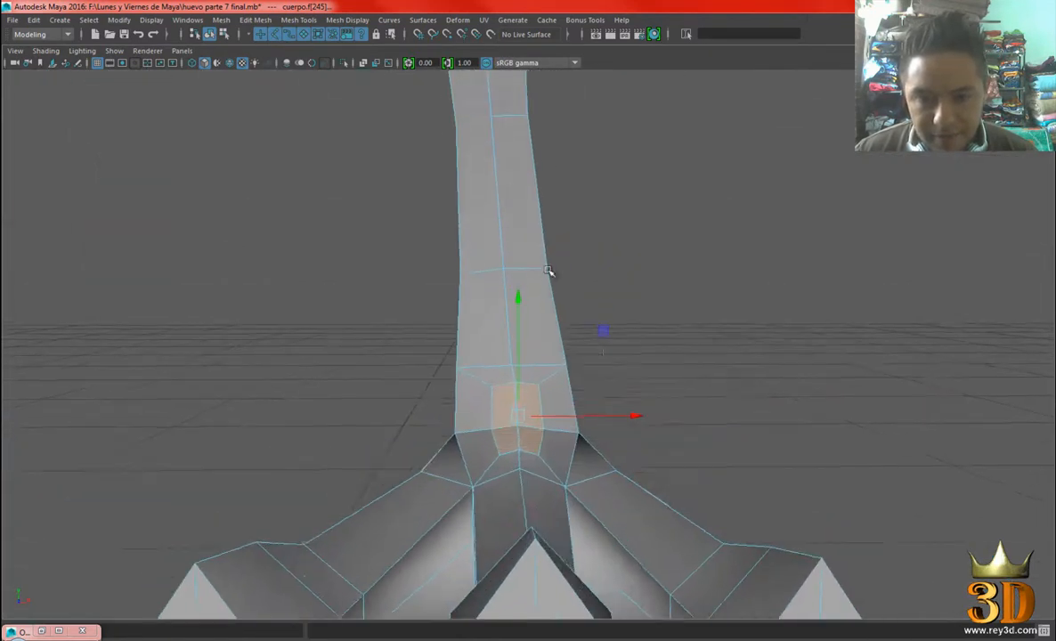
left_click_drag(606, 354, 543, 271, "alt")
right_click_drag(509, 236, 546, 256)
left_click(553, 266)
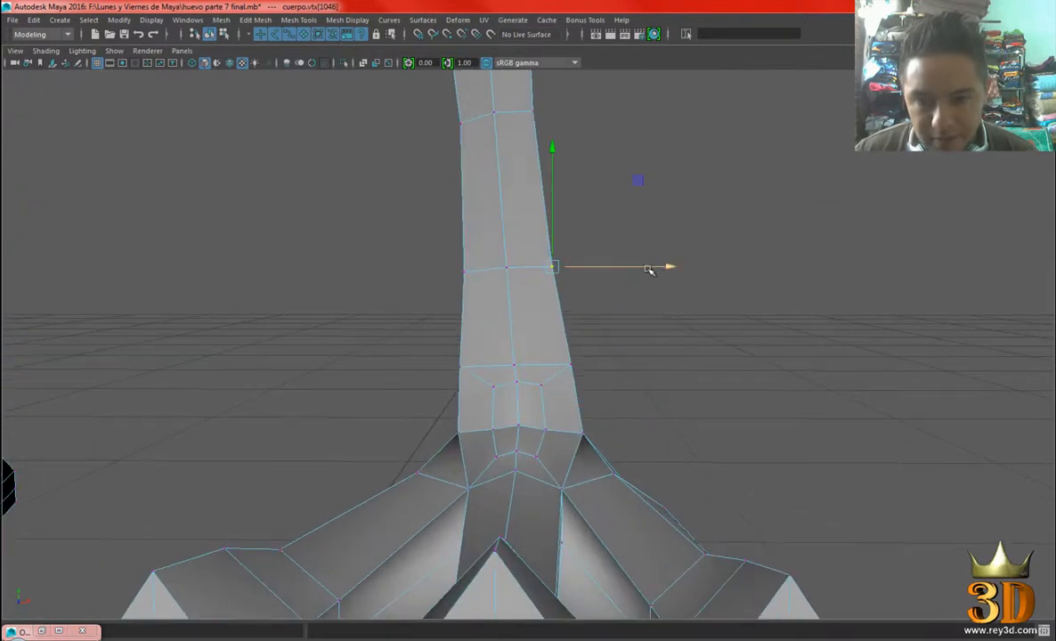
left_click_drag(474, 296, 475, 294)
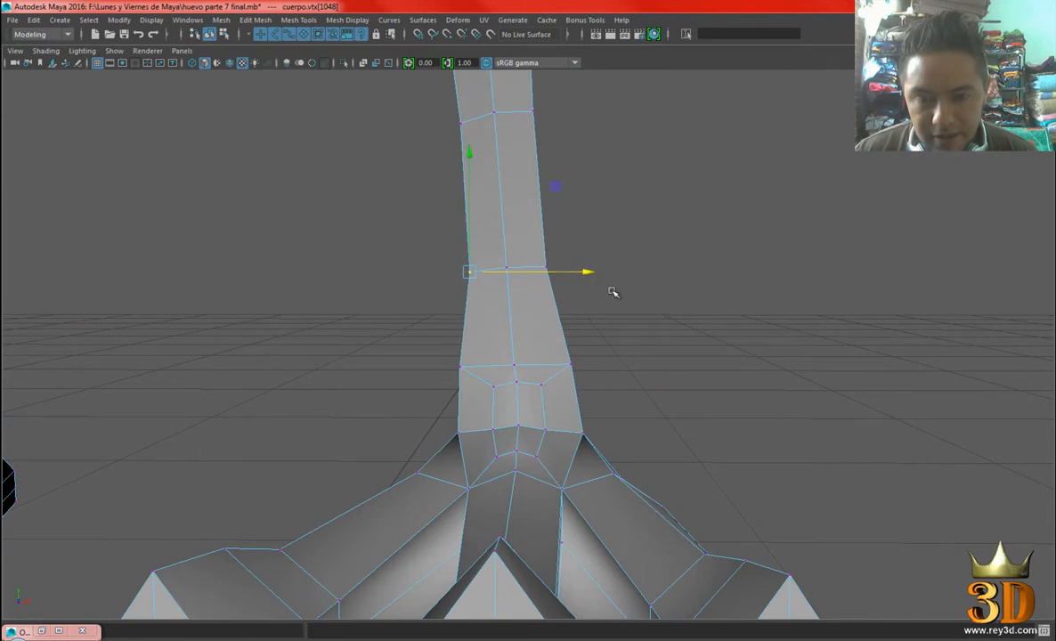
Narrow the next ring up the leg by moving its side vertices inward.
left_click_drag(588, 274, 614, 323, "alt")
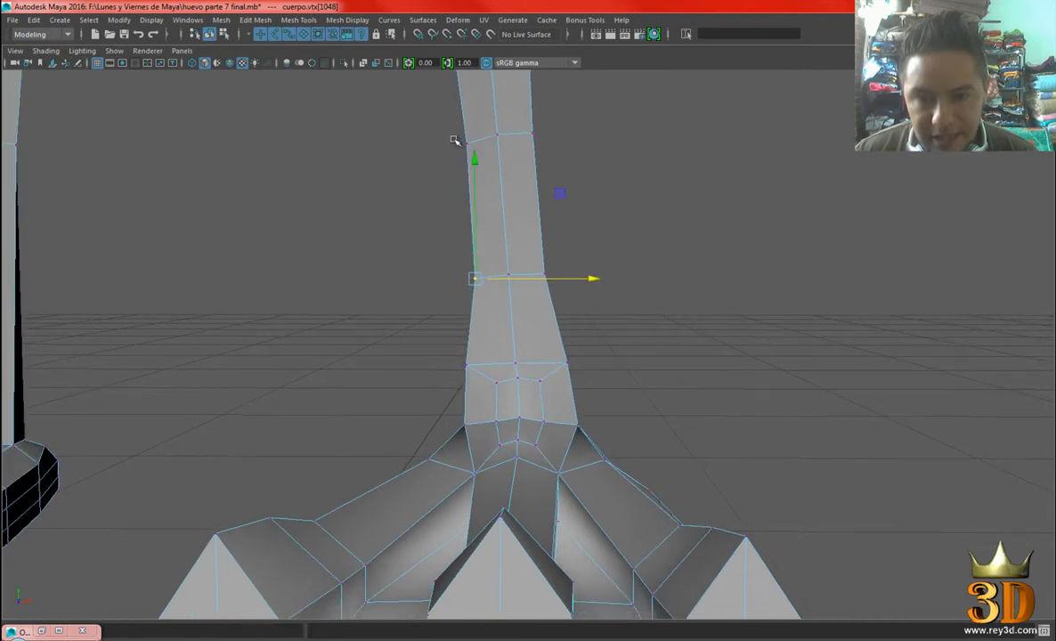
left_click_drag(534, 295, 535, 294)
left_click_drag(588, 258, 476, 182, "alt")
left_click(552, 164)
left_click_drag(642, 164, 578, 302, "alt")
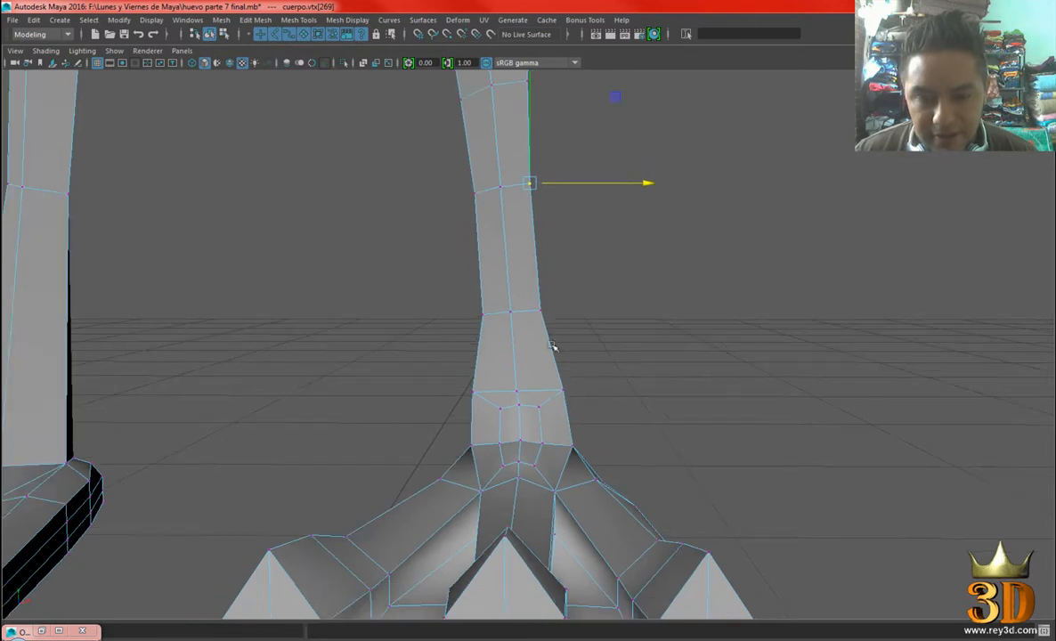
Select the edge at the outer side of the ankle and shift it sideways along X.
left_click_drag(538, 420, 632, 370, "alt")
right_click_drag(630, 284, 641, 246)
left_click(662, 384)
left_click_drag(662, 384, 724, 401, "alt")
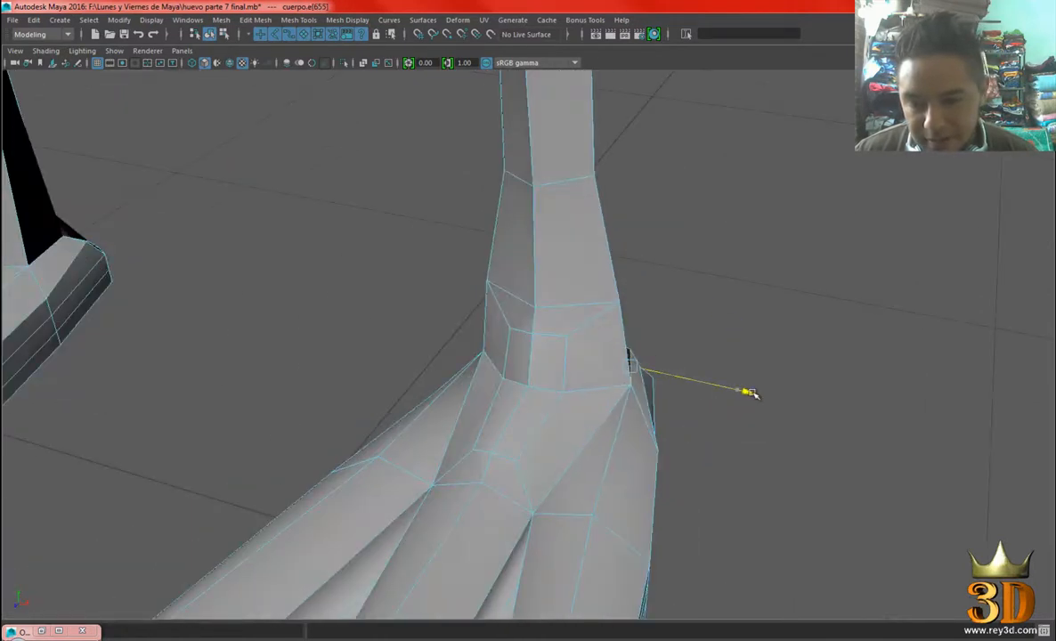
left_click_drag(487, 393, 574, 396, "alt")
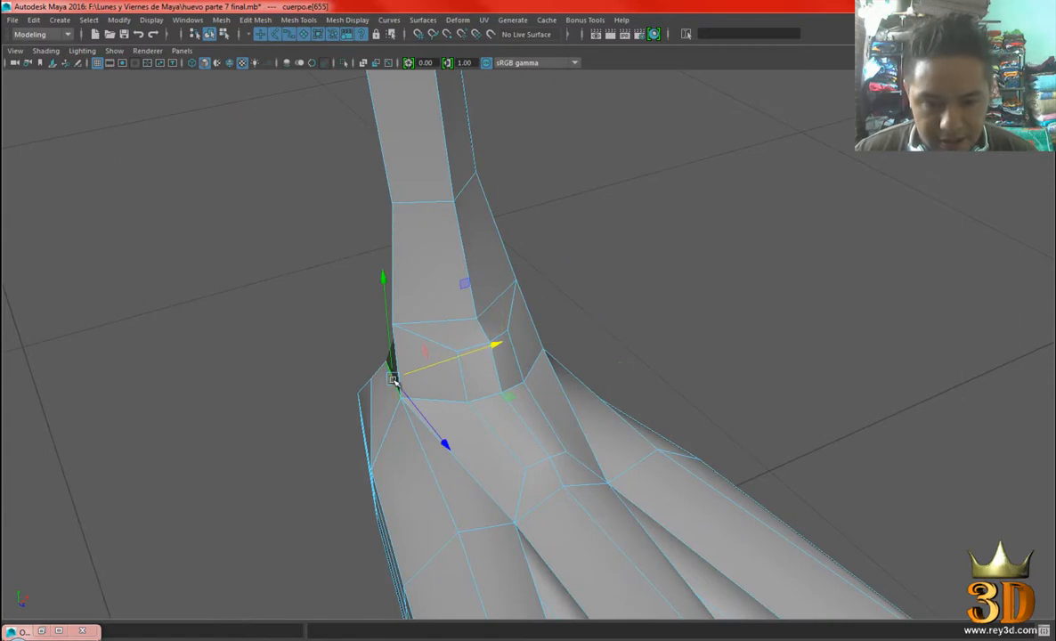
mouse_move(542, 397)
left_mouse_down("alt")
mouse_move(641, 419)
mouse_move(568, 384)
mouse_move(564, 410)
mouse_move(648, 390)
mouse_move(581, 439)
mouse_move(620, 406)
mouse_move(511, 401)
mouse_move(554, 401)
left_mouse_up("alt")
Return to object selection and preview the body smoothed, examining both feet from the front.
right_click_drag(552, 240, 605, 219)
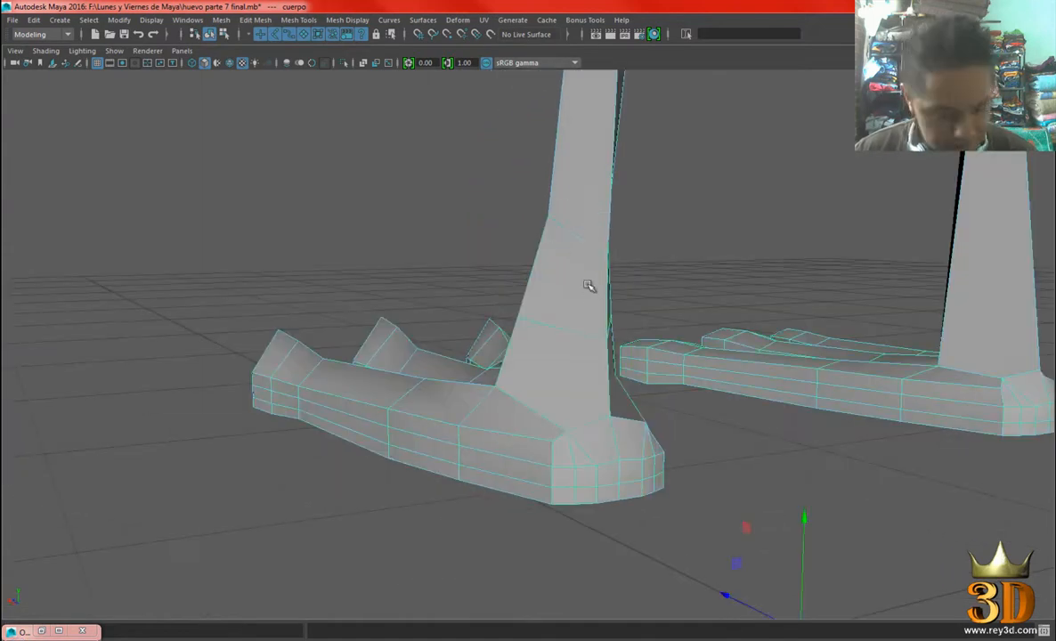
key("3")
right_click_drag(856, 360, 521, 279, "alt")
left_click_drag(521, 278, 495, 299, "alt")
right_click_drag(495, 300, 665, 398, "alt")
middle_click_drag(545, 342, 590, 349, "alt")
left_click_drag(589, 349, 682, 375, "alt")
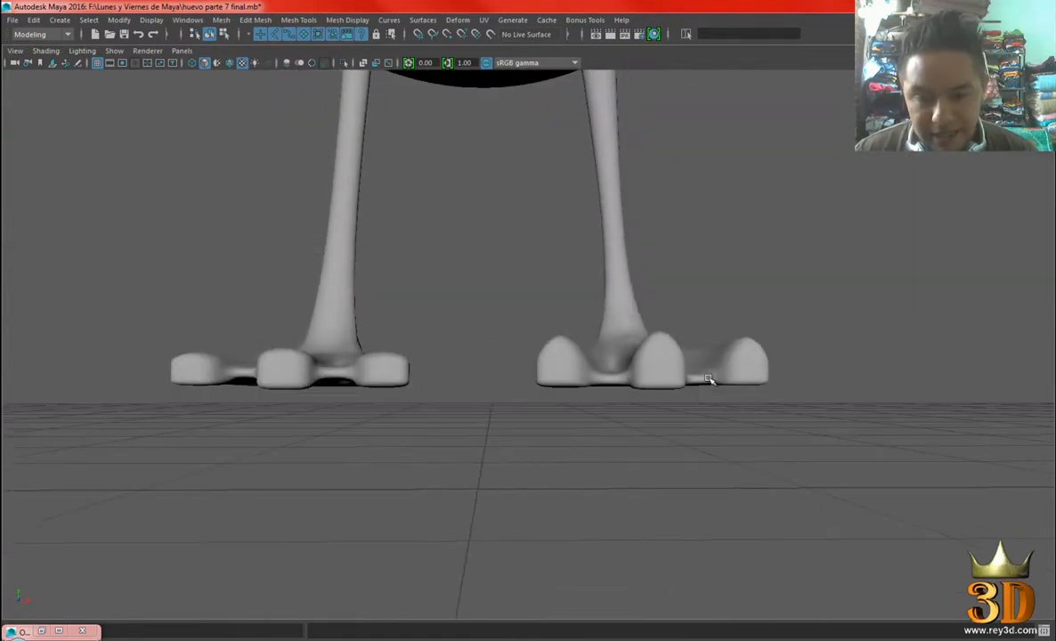
left_click(705, 379)
left_click(651, 419)
Compare the smoothed toes and webbing with the close-up reference photo of the webbed feet.
left_click(693, 640)
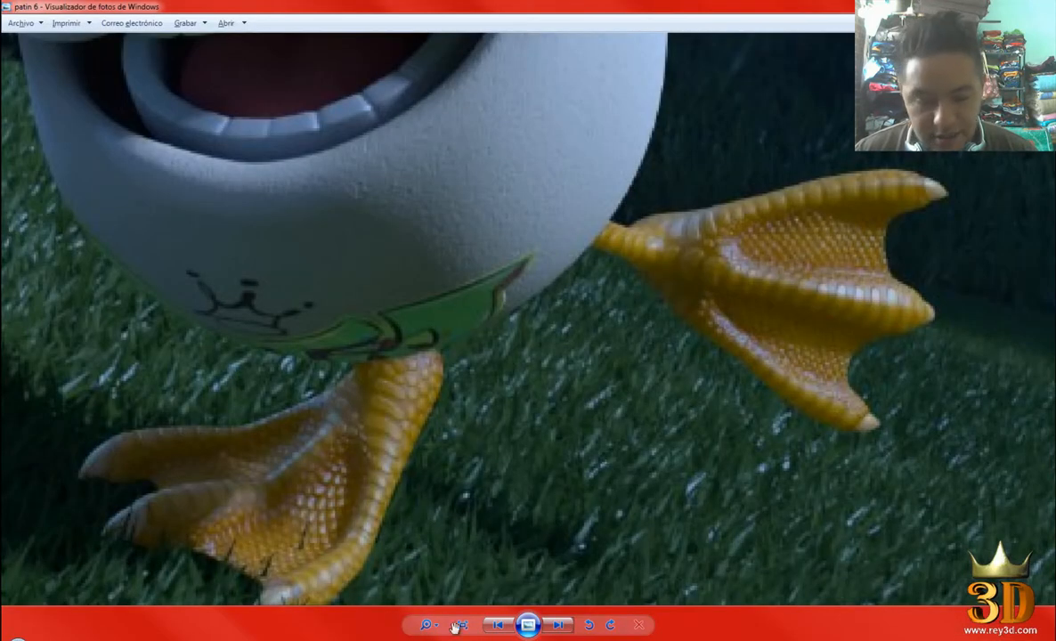
left_click(686, 640)
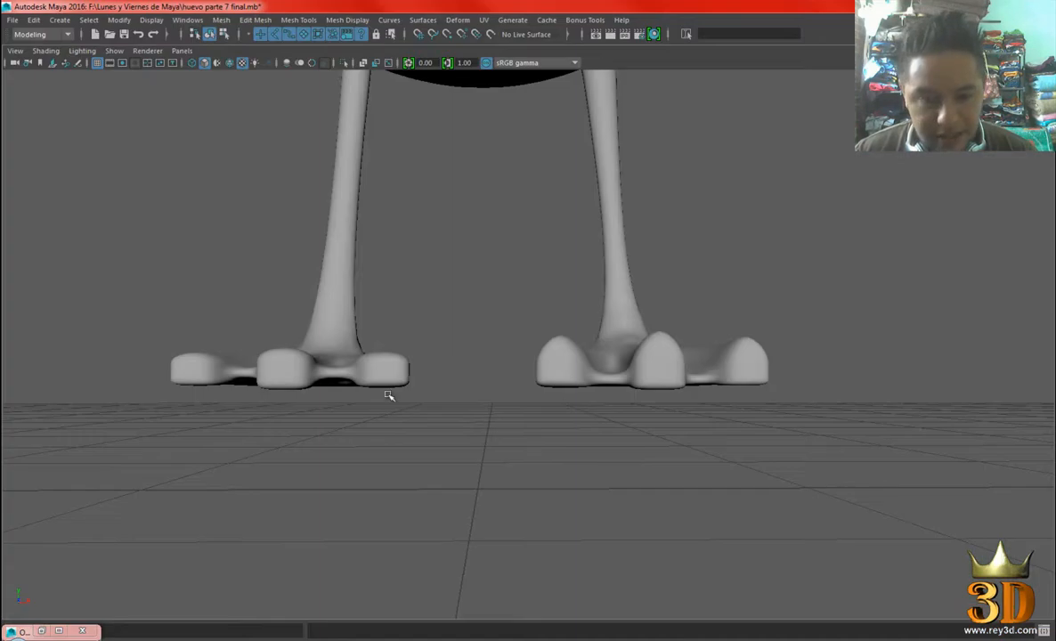
left_click_drag(618, 385, 606, 382, "alt")
scroll(604, 379, "up", 1)
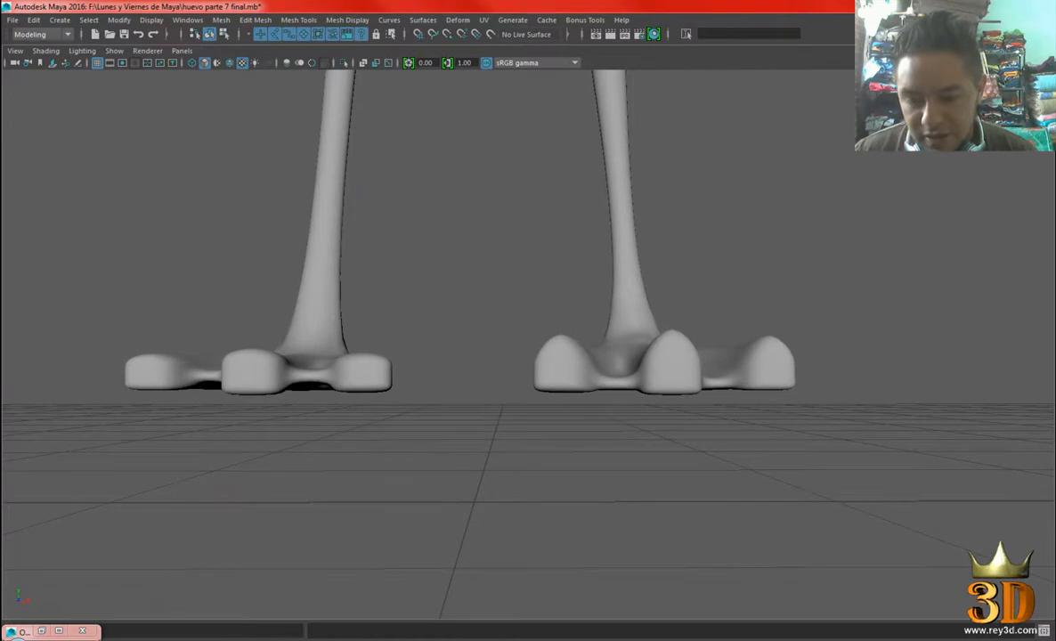
left_click(693, 639)
scroll(874, 316, "down", 1)
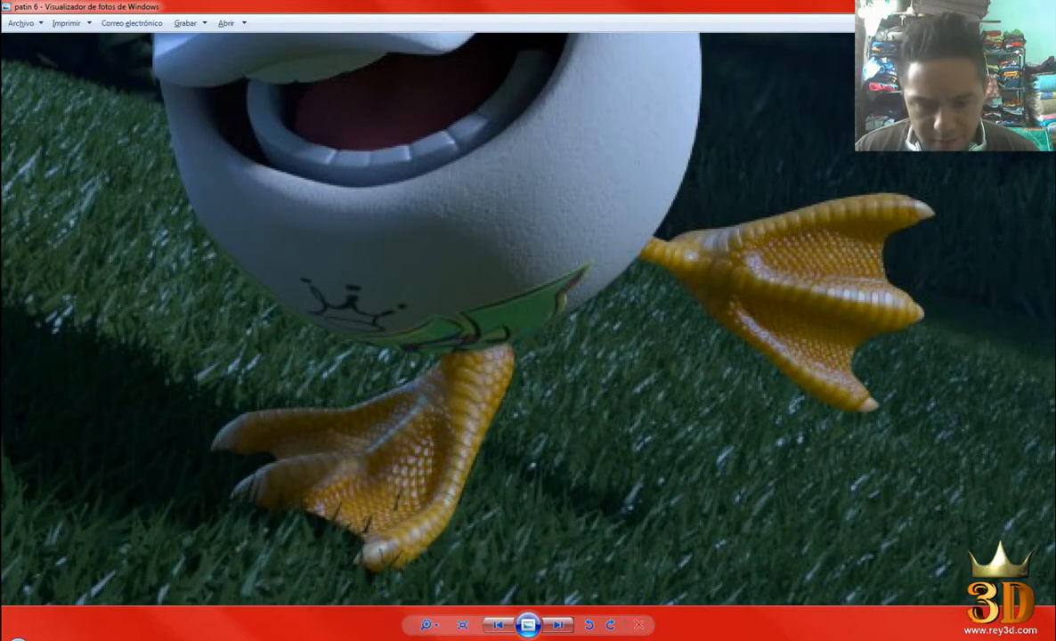
Compare the smoothed ankle and foot of the model with the reference photo of the webbed feet.
left_click(526, 640)
right_click_drag(538, 394, 644, 364, "alt")
left_click_drag(644, 364, 623, 534, "alt")
key("alt+Tab")
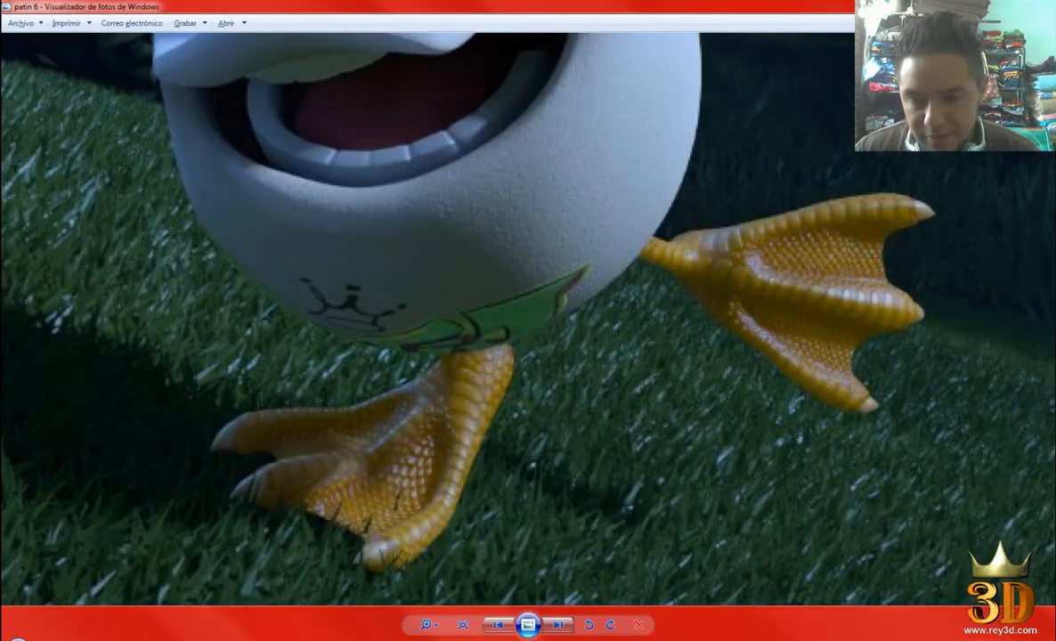
key("alt+Tab")
Show the body unsmoothed and shift the side vertex where the leg meets the foot forward, towards the toes.
left_click(588, 358)
left_click_drag(588, 358, 589, 288, "alt")
key("1")
right_click_drag(564, 226, 521, 229)
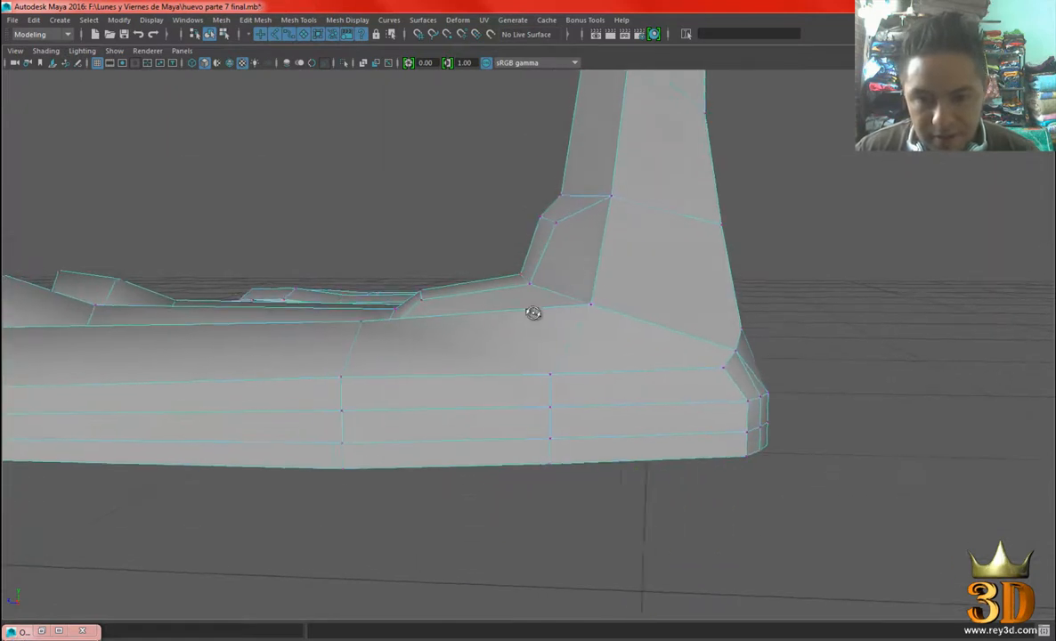
left_click(590, 309)
left_click_drag(590, 307, 582, 302, "alt")
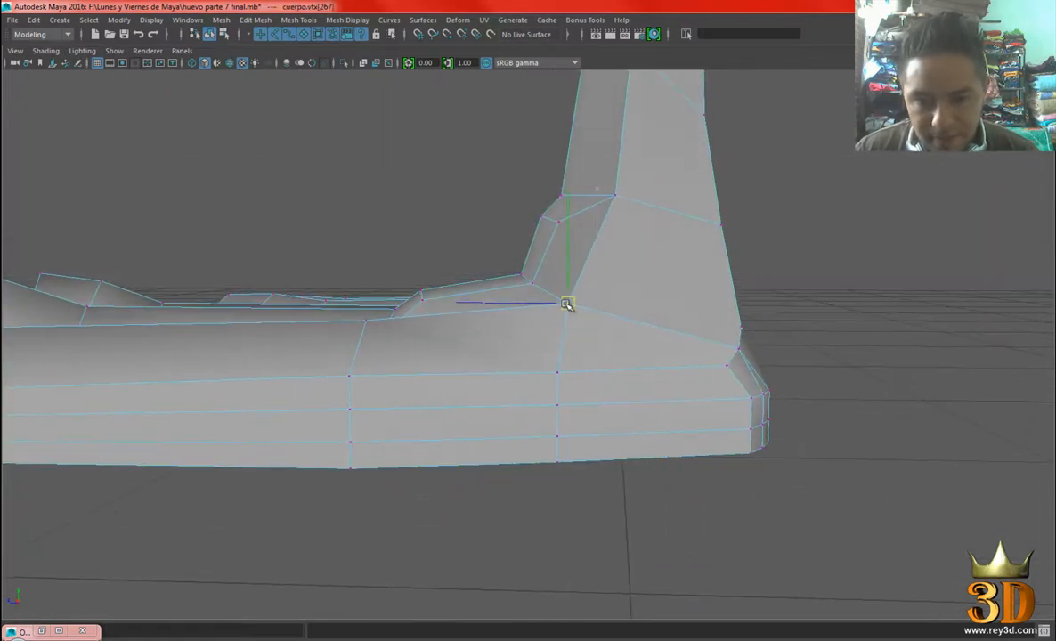
left_click_drag(401, 346, 559, 302, "alt")
scroll(561, 350, "up", 2)
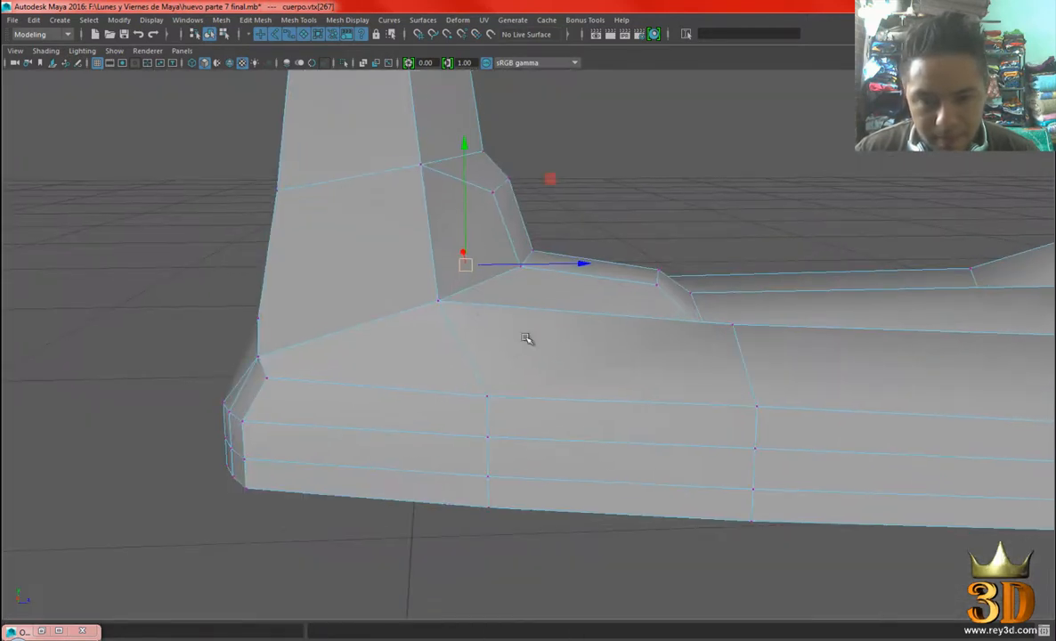
Adjust the matching vertex on the opposite side of the ankle, and check the foot in a smoothed preview.
left_click_drag(484, 324, 488, 318, "alt")
left_click_drag(449, 288, 573, 245)
right_click_drag(573, 245, 616, 218)
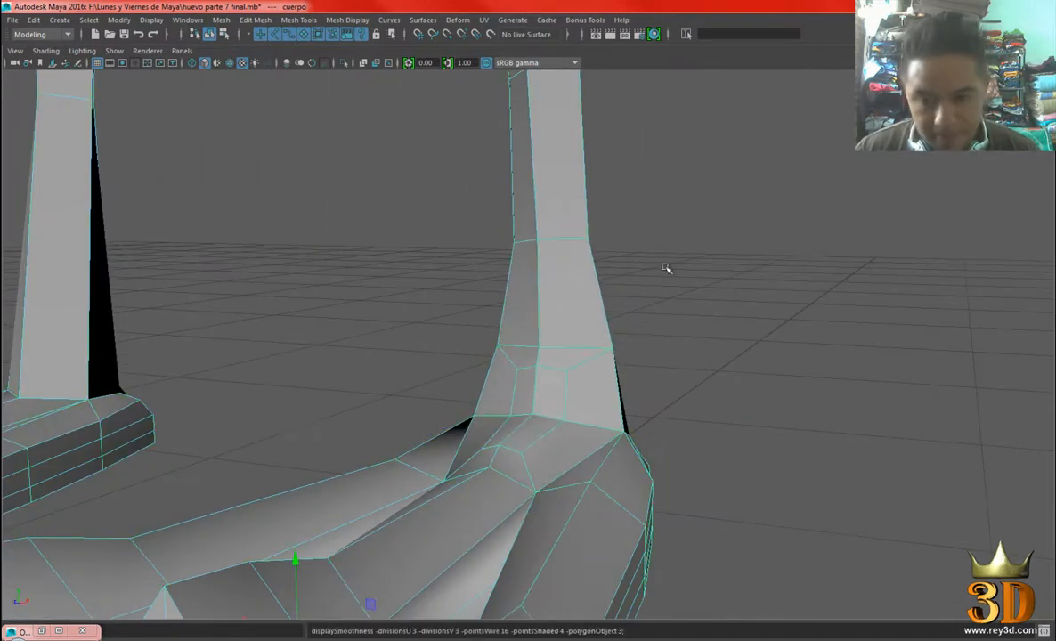
key("3")
left_click_drag(736, 252, 598, 332, "alt")
left_click(579, 364)
key("1")
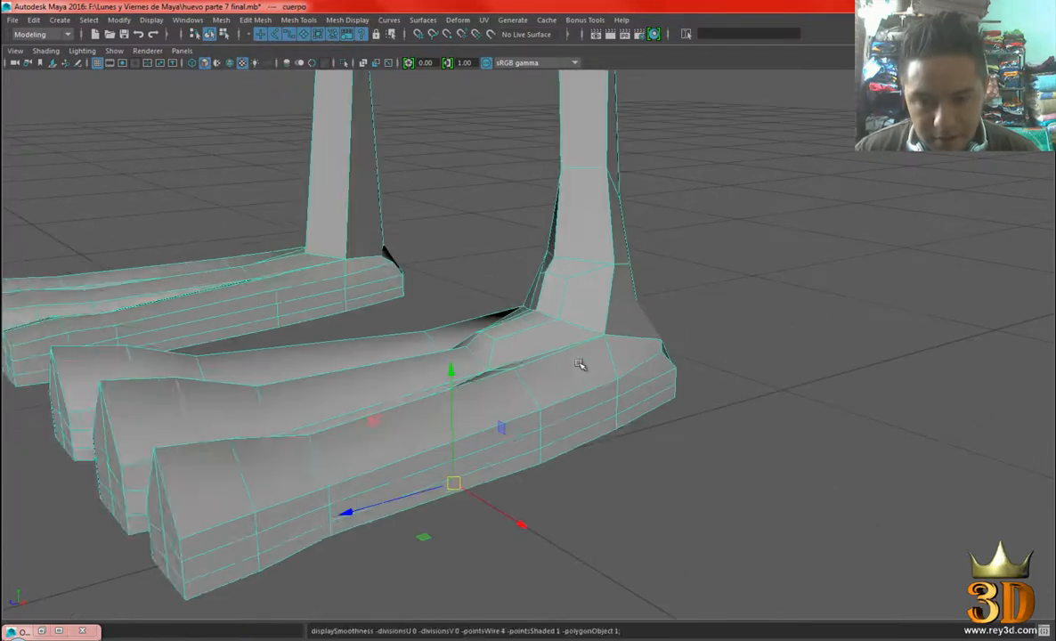
Reposition the short edge on top of the foot in front of the ankle, and return to object selection.
right_click_drag(538, 338, 637, 401, "alt")
left_click_drag(521, 280, 545, 325, "alt")
right_click_drag(540, 286, 478, 291)
right_click_drag(450, 383, 500, 417, "alt")
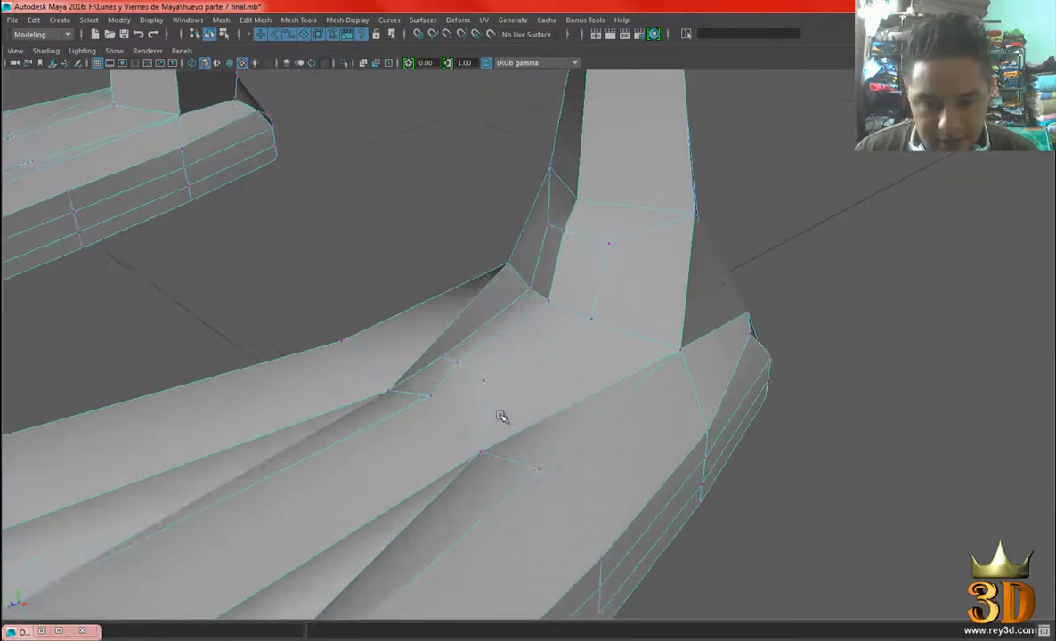
left_click_drag(500, 417, 514, 363, "alt")
right_click_drag(511, 285, 519, 253)
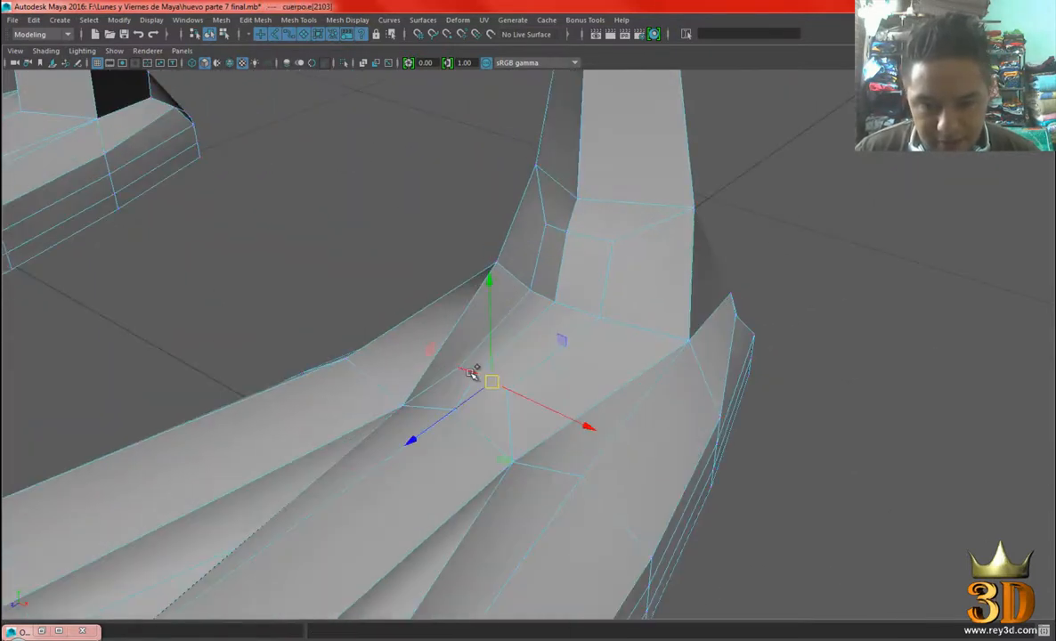
left_click_drag(536, 407, 394, 327, "alt")
right_click_drag(394, 326, 422, 321, "alt")
left_click_drag(422, 320, 430, 325, "alt")
left_click_drag(373, 228, 655, 322)
right_click_drag(689, 207, 749, 184)
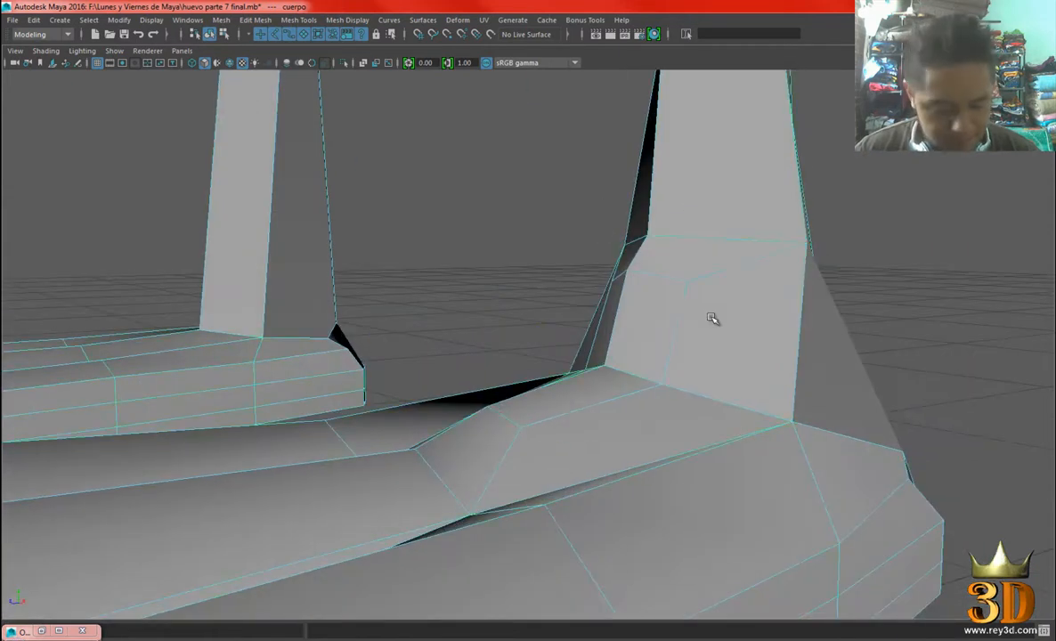
Preview the body smoothed and examine the transition from the ankle into the toes.
key("3")
left_click(886, 236)
right_click_drag(886, 236, 700, 318, "alt")
left_click_drag(700, 318, 591, 276, "alt")
left_click(587, 287)
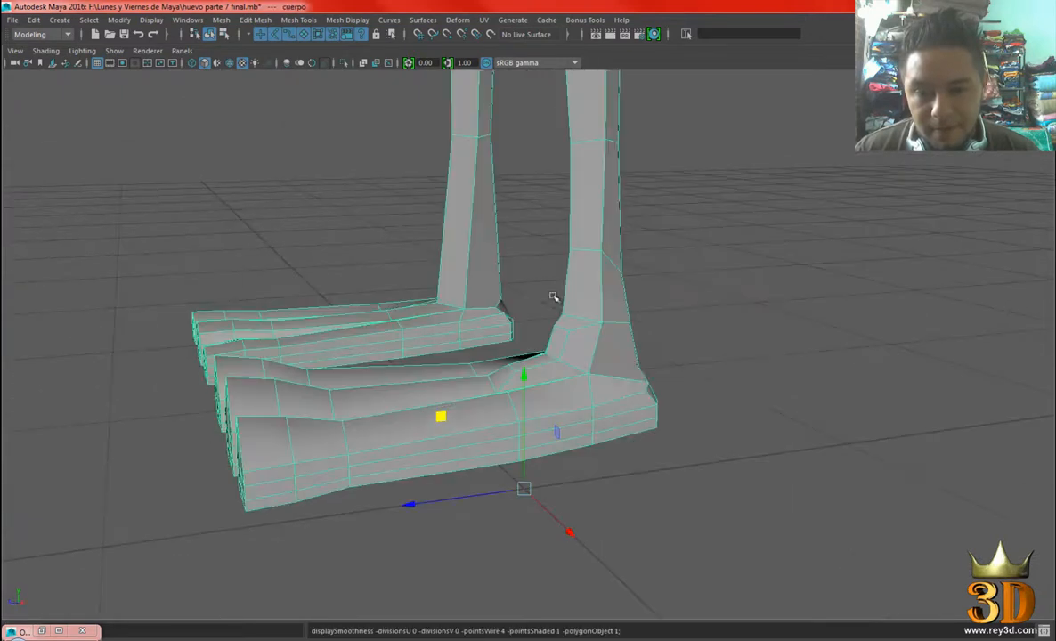
Turn off the smoothed preview and raise the vertex at the front of the ankle.
key("1")
right_click_drag(587, 288, 680, 364, "alt")
left_click_drag(679, 364, 615, 308, "alt")
right_click_drag(602, 246, 548, 246)
left_click_drag(543, 290, 483, 249, "alt")
left_click(550, 307)
middle_click_drag(458, 217, 465, 177)
left_click_drag(467, 176, 457, 398, "alt")
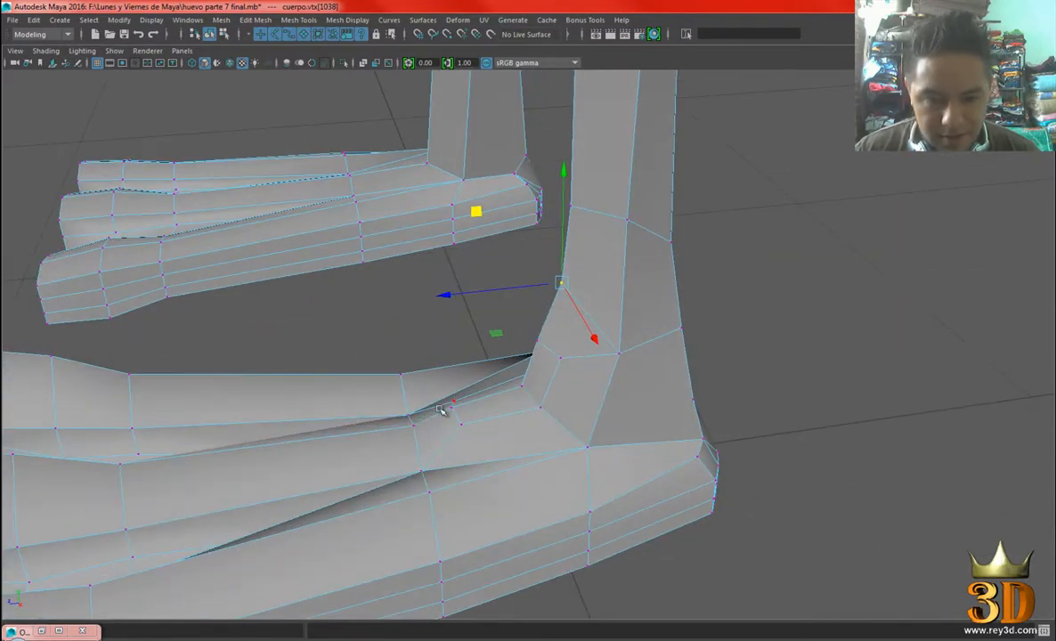
Adjust the height and depth of the vertex at the base of the toes, where the webbing begins.
left_click(418, 425)
middle_click_drag(438, 425, 511, 379, "alt")
left_click_drag(511, 379, 459, 335, "alt")
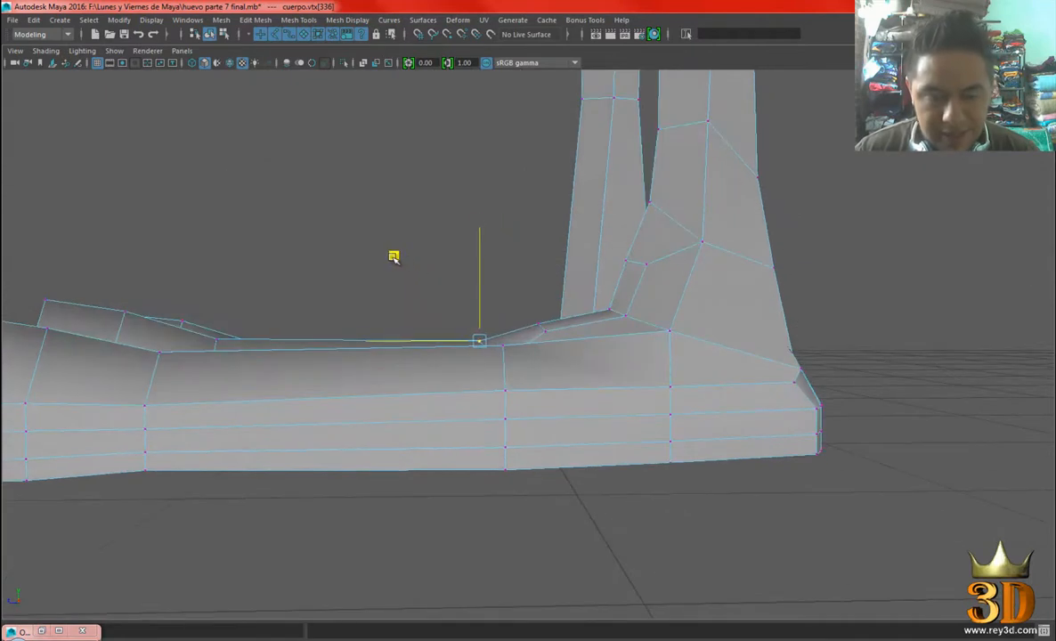
left_click_drag(518, 243, 709, 357, "alt")
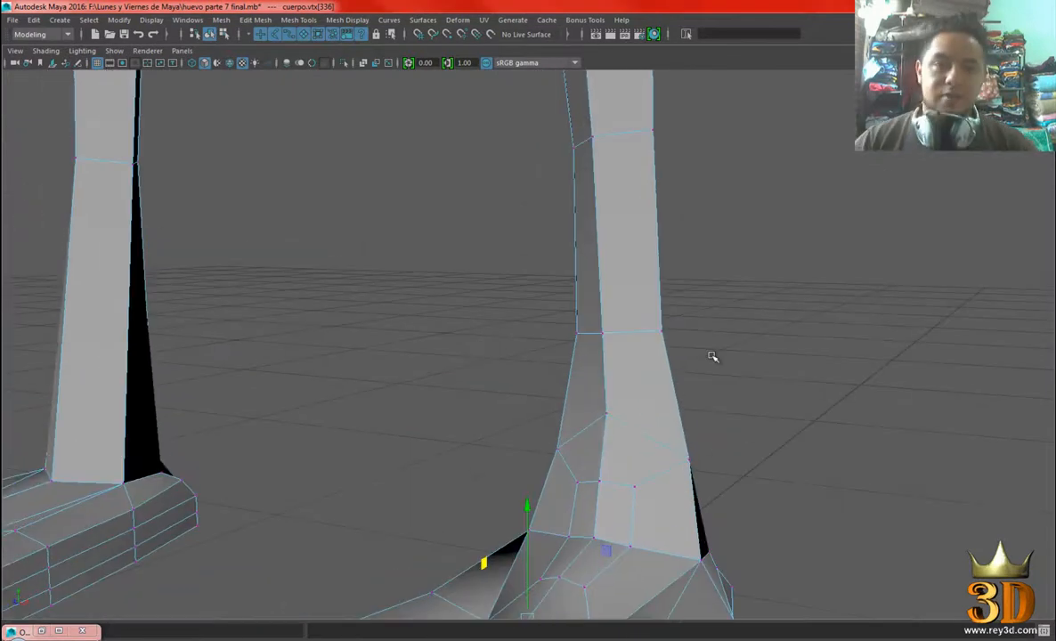
right_click_drag(709, 381, 762, 390, "alt")
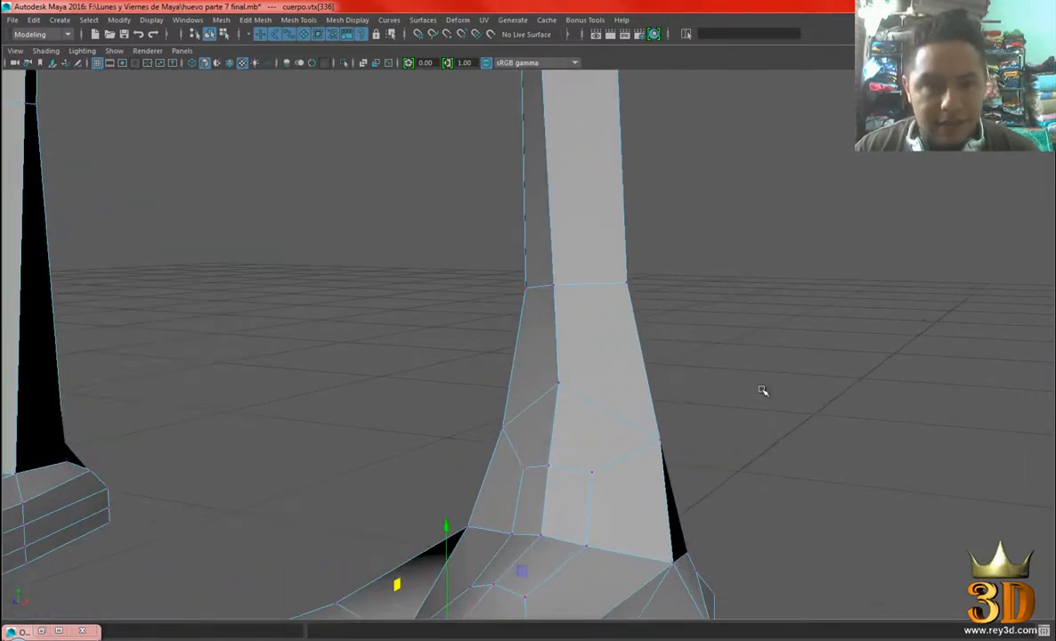
middle_click_drag(775, 359, 759, 337, "alt")
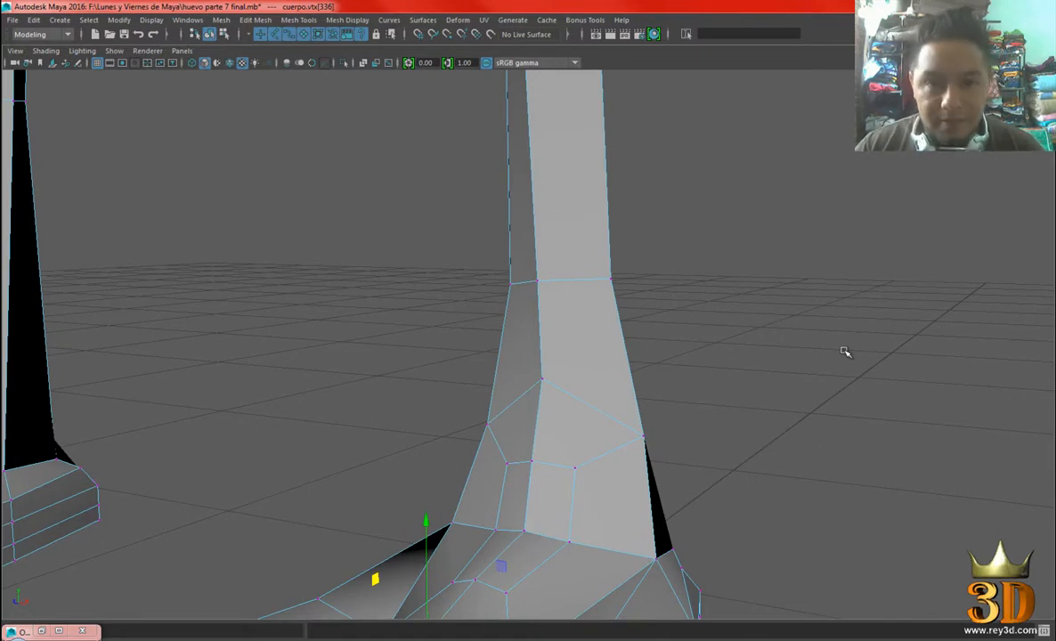
left_click_drag(846, 352, 632, 340, "alt")
Move the vertex at the front of the ankle further up and back, and return to object selection.
left_click(594, 353)
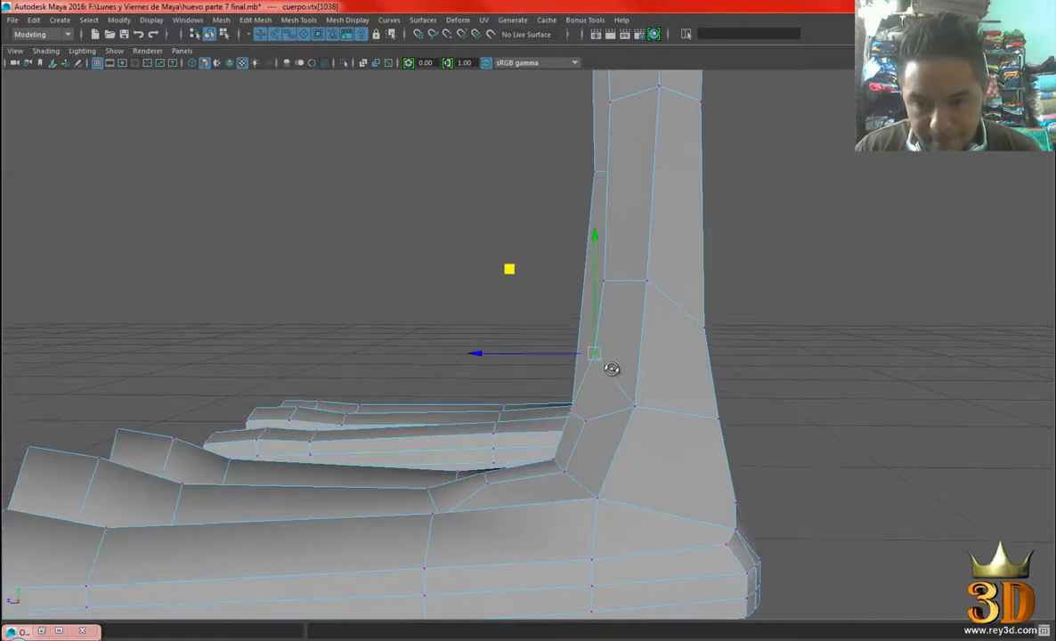
left_click_drag(509, 269, 552, 192)
left_click(622, 182)
left_click(621, 183)
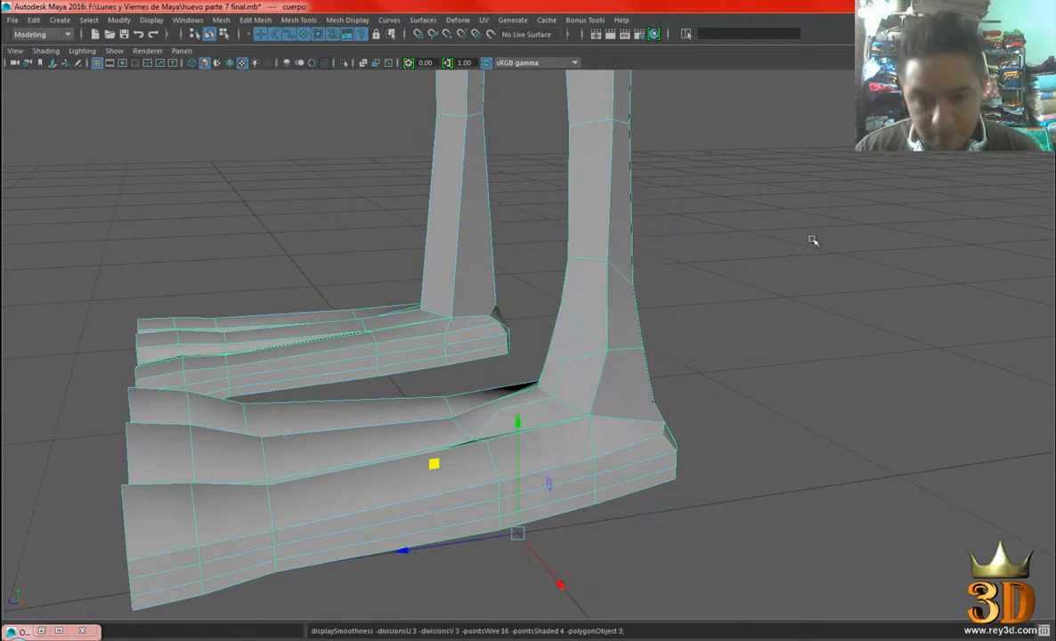
Preview the body smoothed and inspect the legs, ankles and feet from several angles.
key("3")
left_click(855, 229)
left_click_drag(641, 308, 810, 338, "alt")
right_click_drag(810, 339, 557, 300, "alt")
left_click_drag(557, 300, 637, 346, "alt")
right_click_drag(637, 346, 734, 399, "alt")
left_click_drag(734, 398, 727, 415, "alt")
Study the toes and webbing in the reference photo up close and compare them with the smoothed foot.
key("alt+Tab")
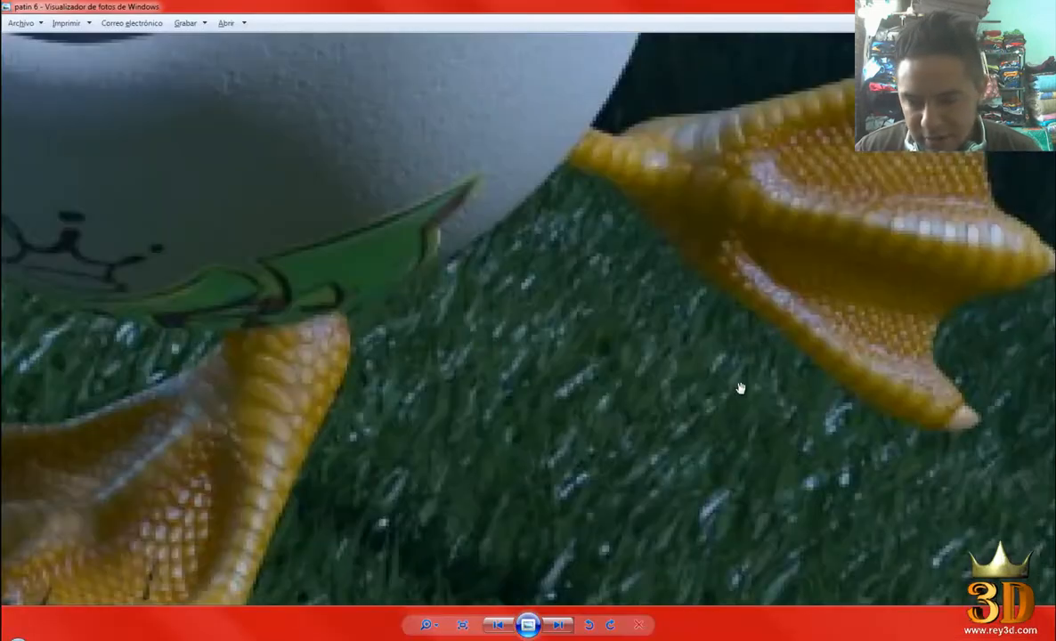
left_click_drag(884, 190, 758, 238)
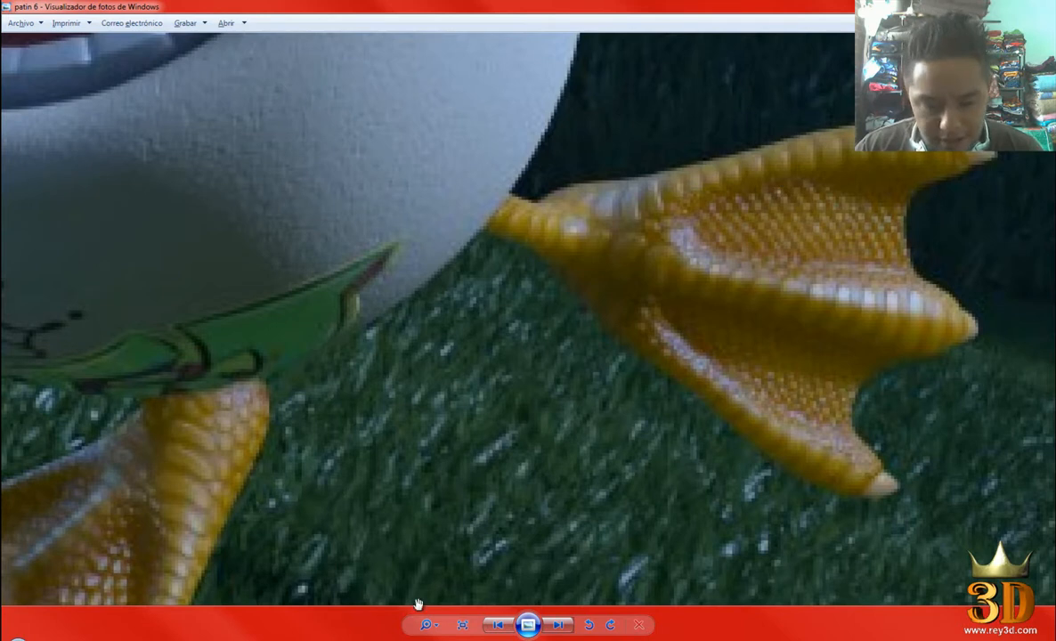
scroll(677, 294, "down", 2)
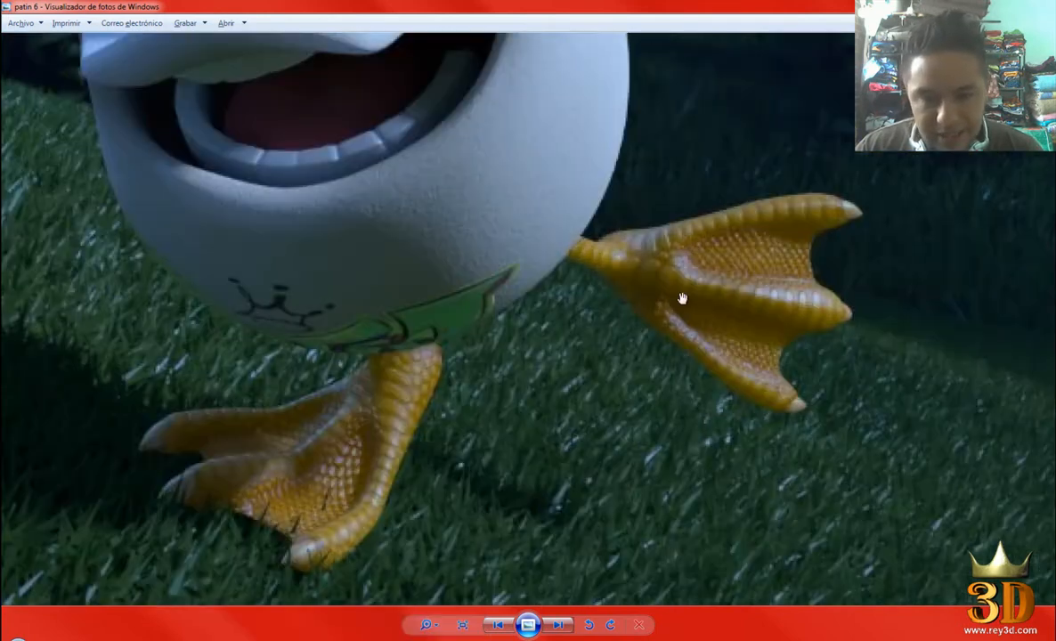
scroll(406, 368, "up", 2)
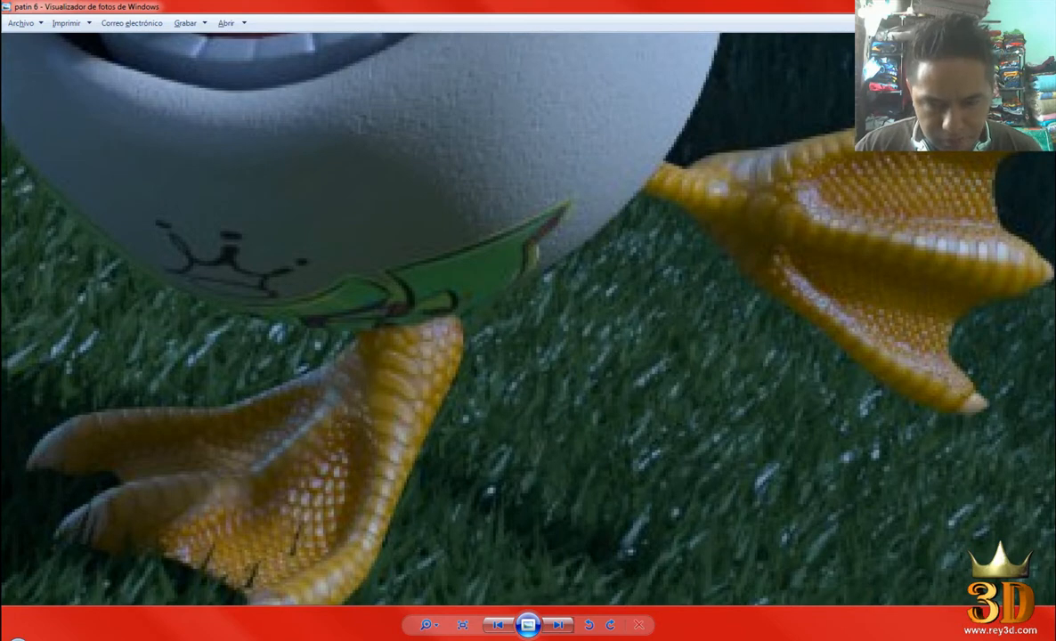
mouse_move(341, 637)
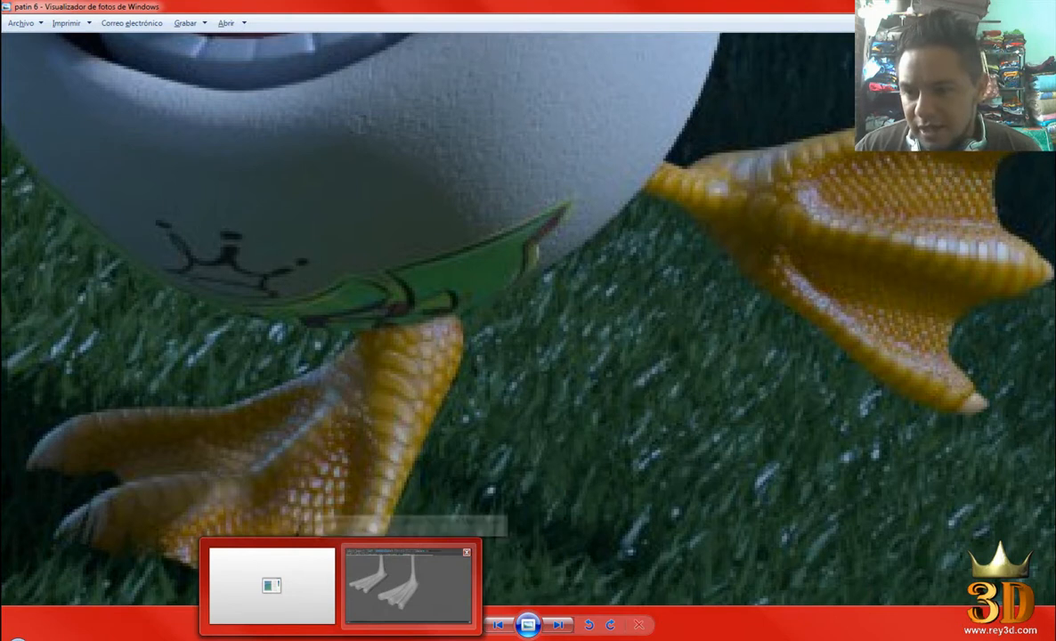
scroll(958, 331, "down", 1)
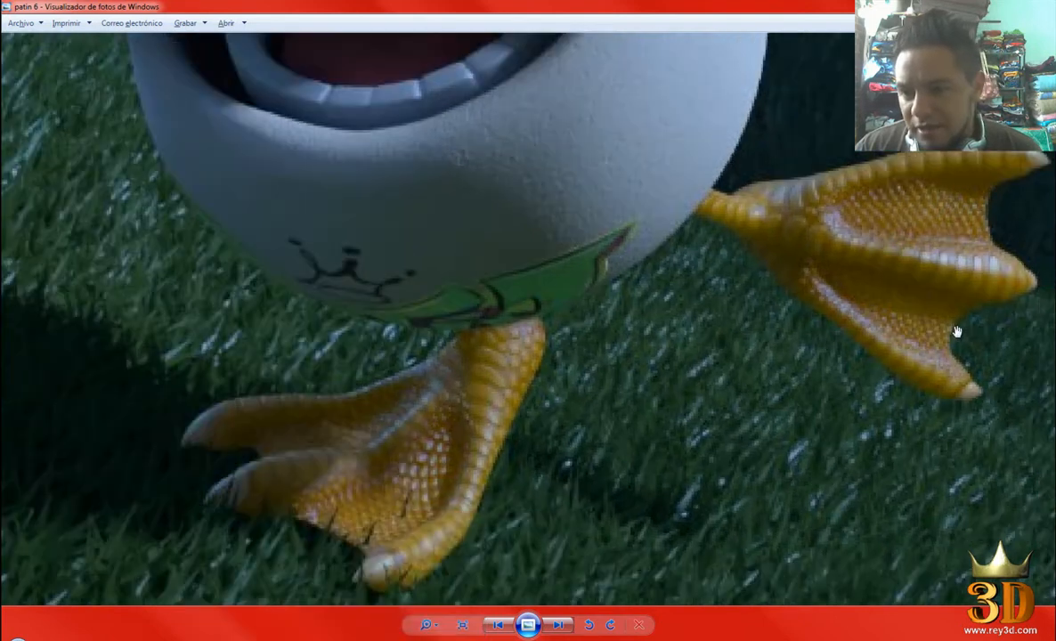
scroll(958, 331, "up", 3)
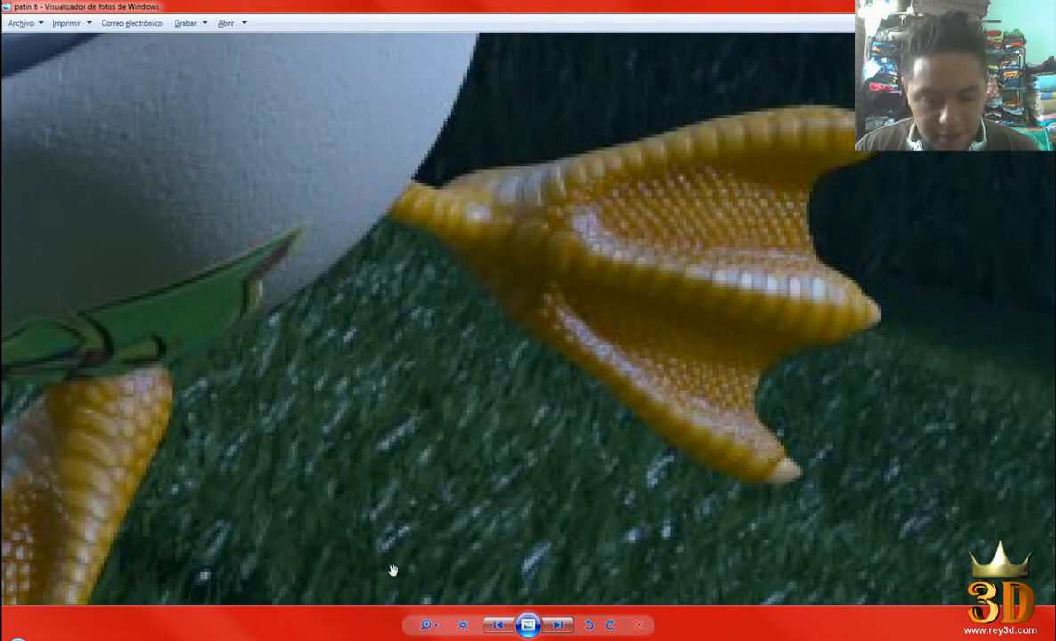
key("alt+Tab")
left_click_drag(504, 349, 591, 631, "alt")
key("alt+Tab")
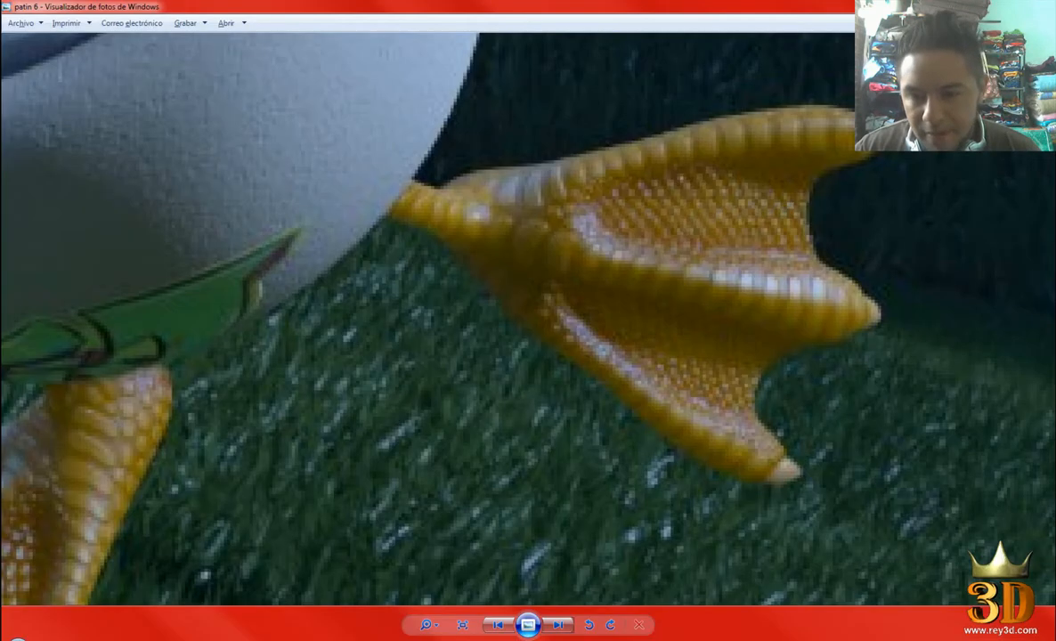
Switch back to Maya, show the body unsmoothed and insert an edge loop across the middle toe beside the webbing.
key("alt+Tab")
left_click(505, 250)
key("1")
left_click_drag(481, 304, 540, 274, "alt")
right_click_drag(560, 260, 507, 272, "shift")
left_click_drag(540, 338, 475, 350, "alt")
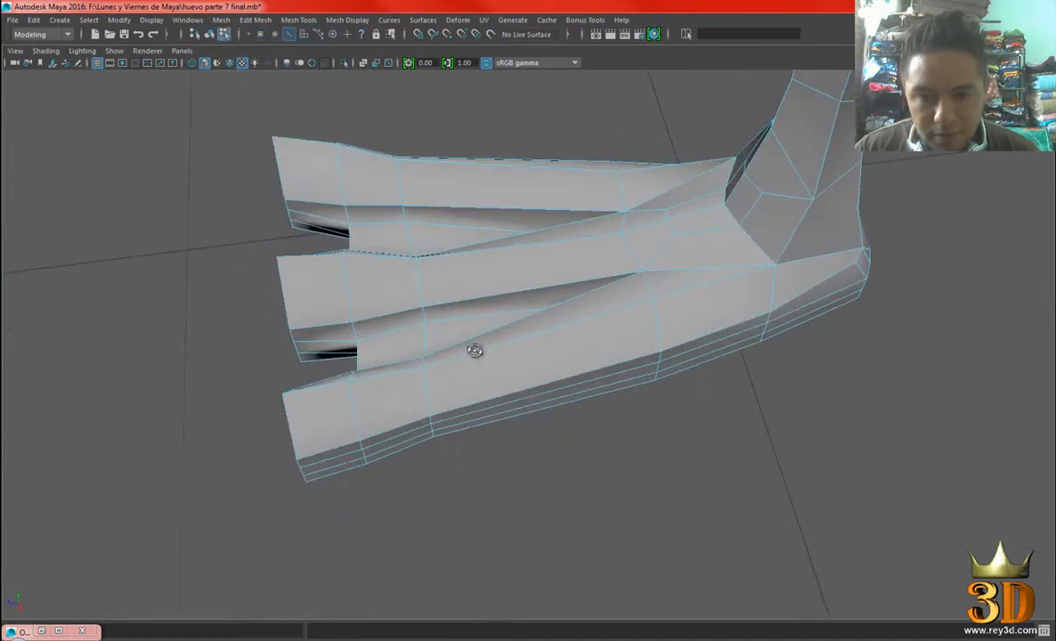
left_click(526, 247)
left_click_drag(507, 267, 611, 330, "alt")
left_click(614, 305)
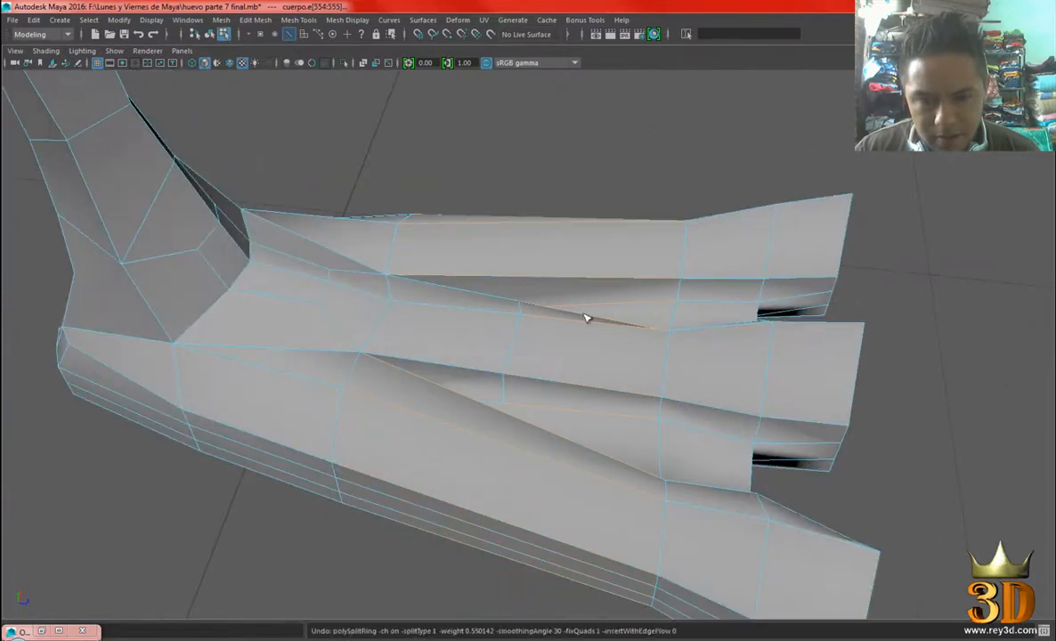
double_click(520, 281)
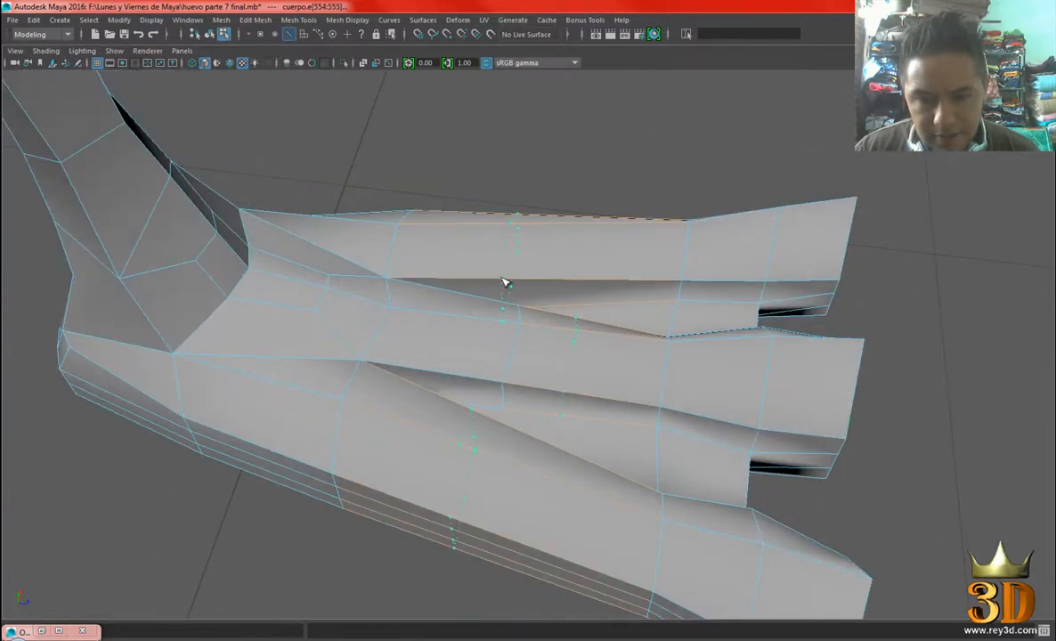
Select the new cross edges on top of the middle toe and scale them narrower along X.
left_click_drag(505, 285, 500, 382, "alt")
key("w")
left_click(495, 382)
right_click_drag(495, 382, 599, 407, "alt")
left_click_drag(833, 268, 594, 262, "alt")
right_click_drag(589, 229, 492, 239)
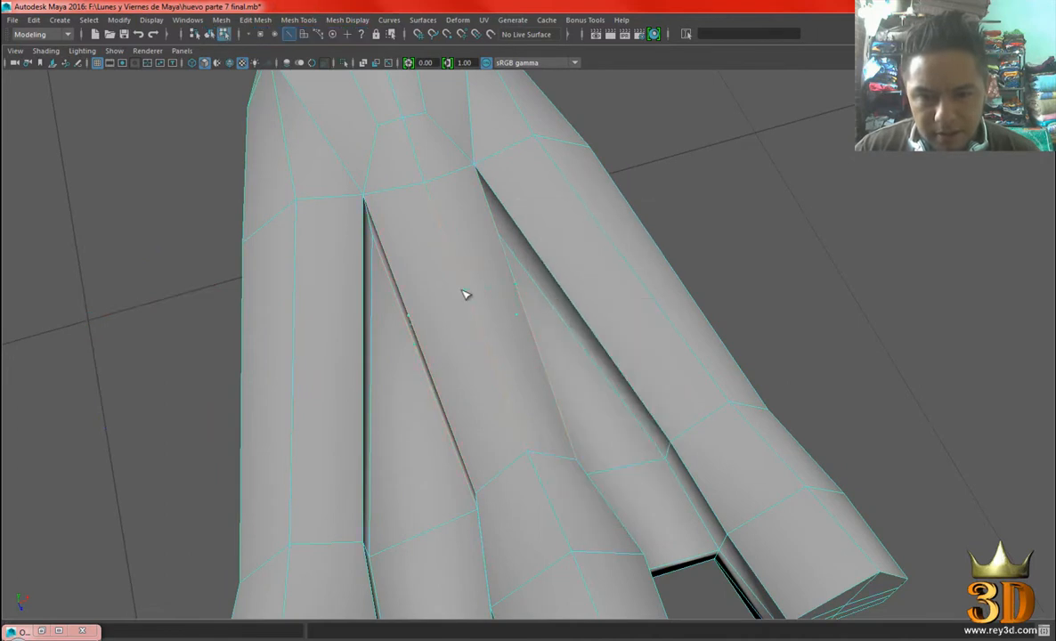
left_click_drag(469, 288, 526, 331, "alt")
key("r")
left_click_drag(604, 312, 574, 311)
Select the cross edges where the middle toe starts to flare near its tip and scale them slightly wider along X.
right_click_drag(663, 443, 556, 271, "alt")
middle_click_drag(557, 271, 556, 221, "alt")
right_click_drag(556, 221, 552, 377, "alt")
mouse_move(552, 377)
left_mouse_down("alt")
mouse_move(565, 424)
mouse_move(550, 390)
left_mouse_up("alt")
double_click(530, 387)
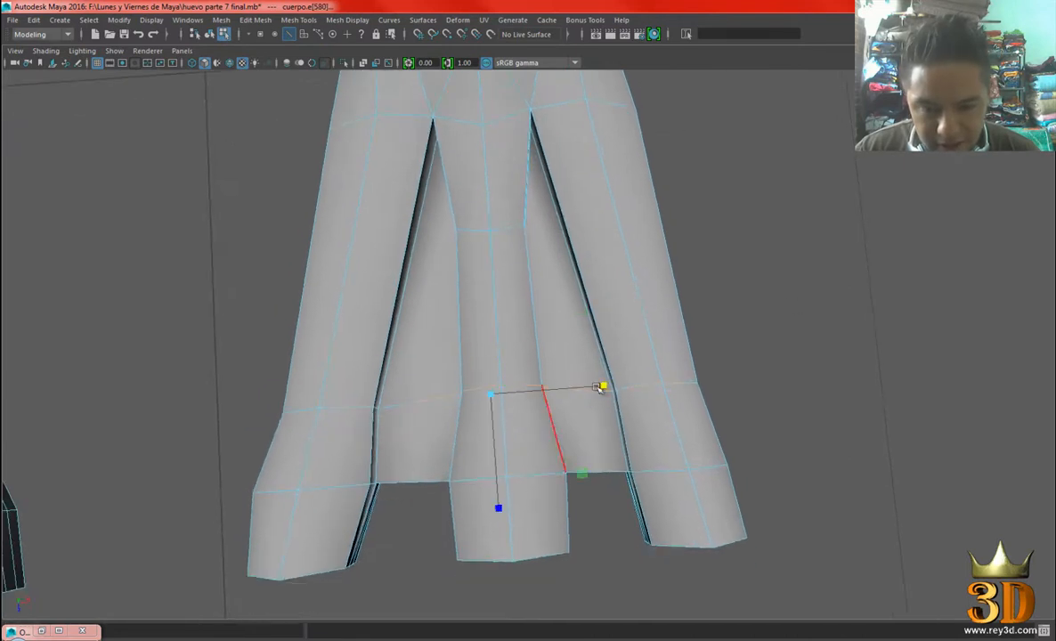
left_click(769, 351)
left_click(527, 386)
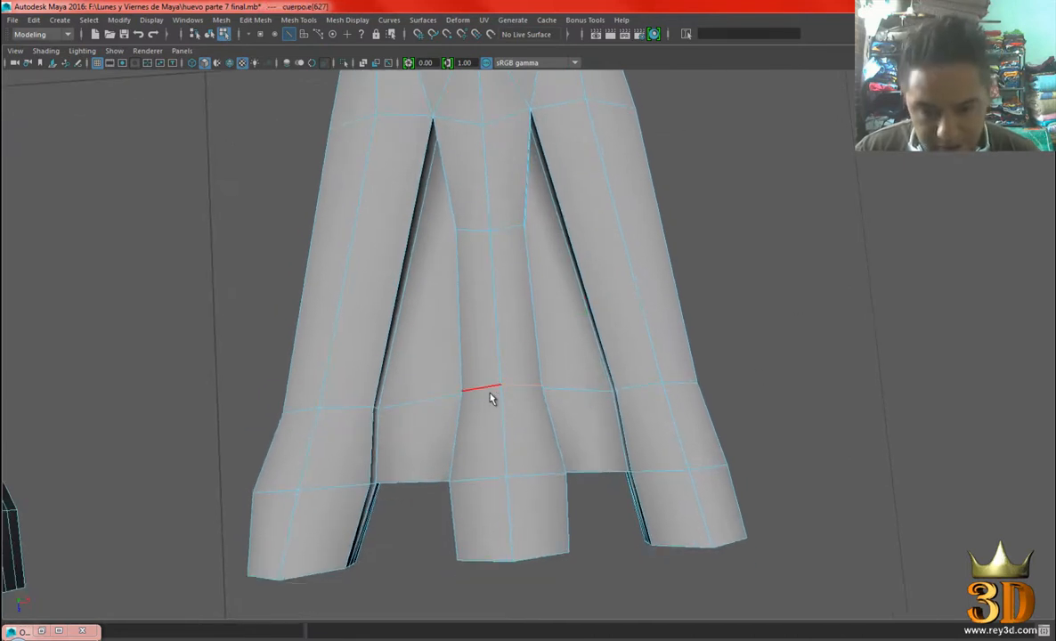
left_click_drag(487, 406, 448, 370, "alt")
left_click_drag(511, 354, 554, 382, "alt")
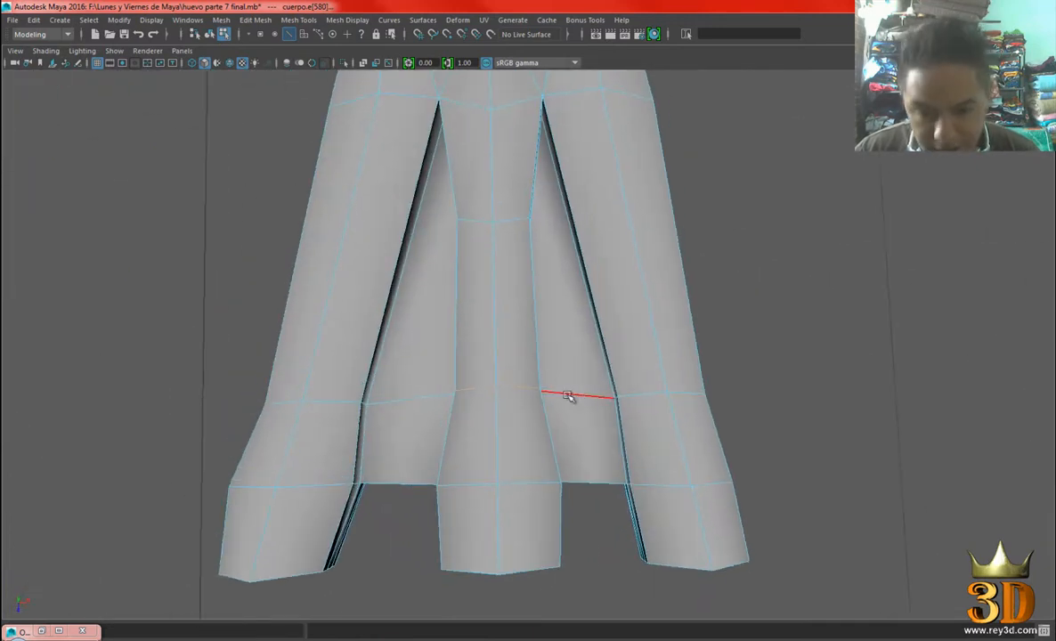
double_click(558, 385)
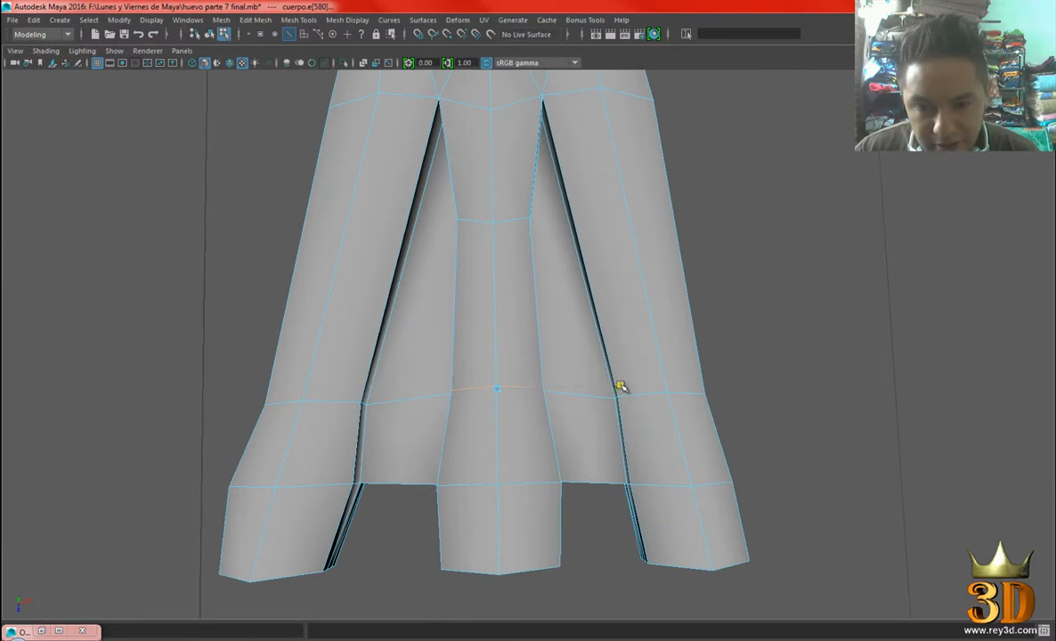
Insert another edge loop across the toes, about midway along the narrow part of the middle toe.
right_click_drag(640, 228, 558, 246, "shift")
left_click(496, 300)
left_click_drag(513, 309, 519, 315, "alt")
key("w")
Select the newly inserted cross edges on top of the middle toe and scale them slightly narrower along X.
right_click_drag(518, 280, 518, 247)
left_click(777, 239)
left_click_drag(776, 240, 801, 243, "alt")
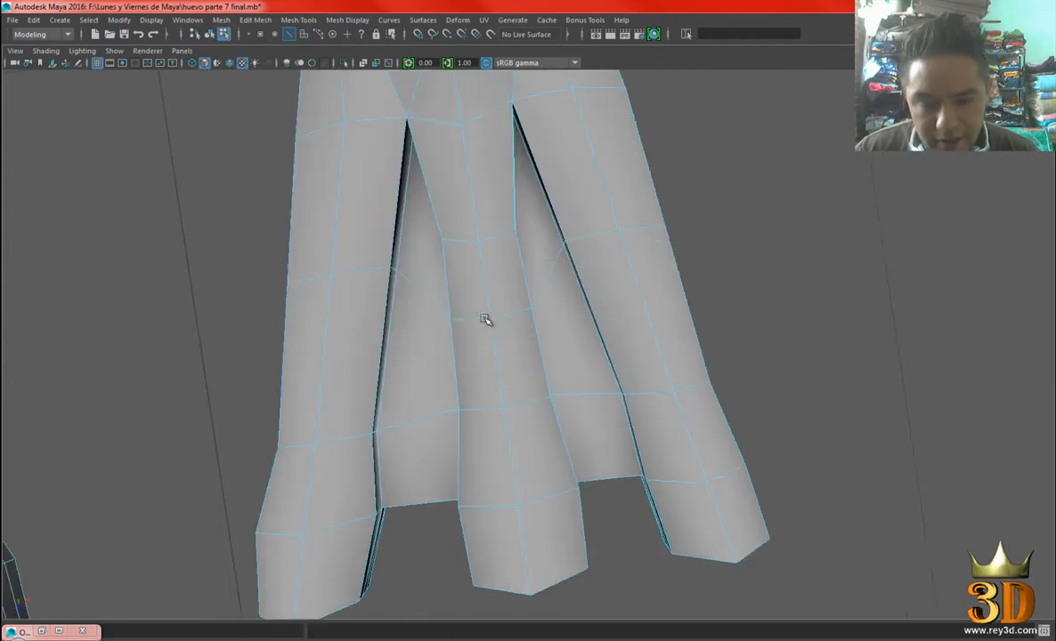
left_click(482, 319)
key("q")
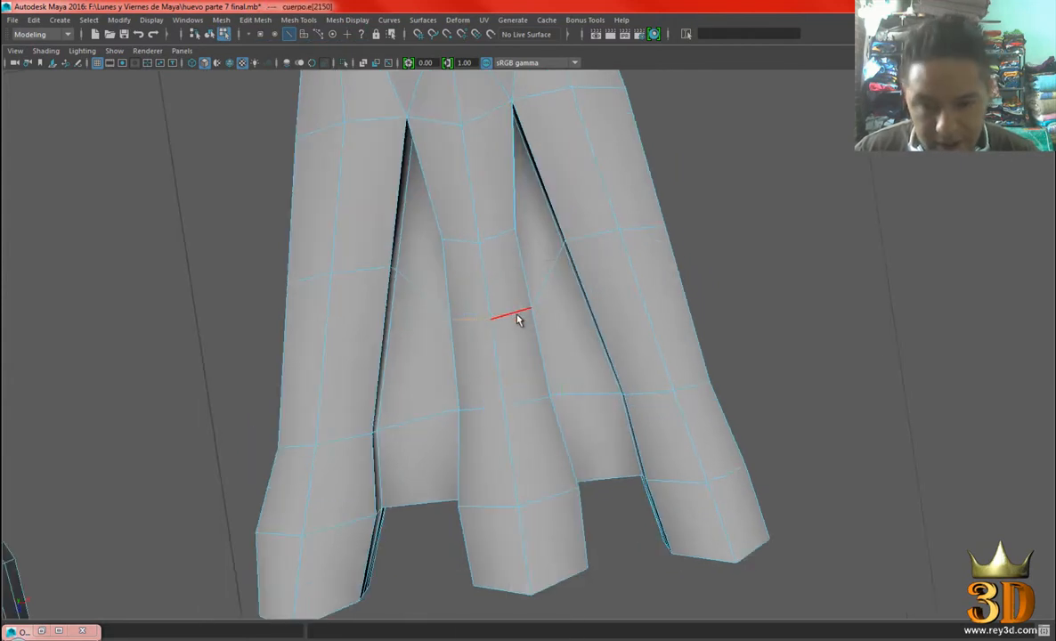
left_click(513, 315, "shift")
left_click_drag(481, 341, 424, 295, "alt")
left_click_drag(504, 327, 525, 298, "alt")
key("r")
left_click_drag(610, 318, 596, 323)
Select the middle toe's cross edges level with the front end of the webbing and scale them slightly wider along X.
right_click_drag(596, 323, 705, 396, "alt")
left_click_drag(704, 396, 513, 394, "alt")
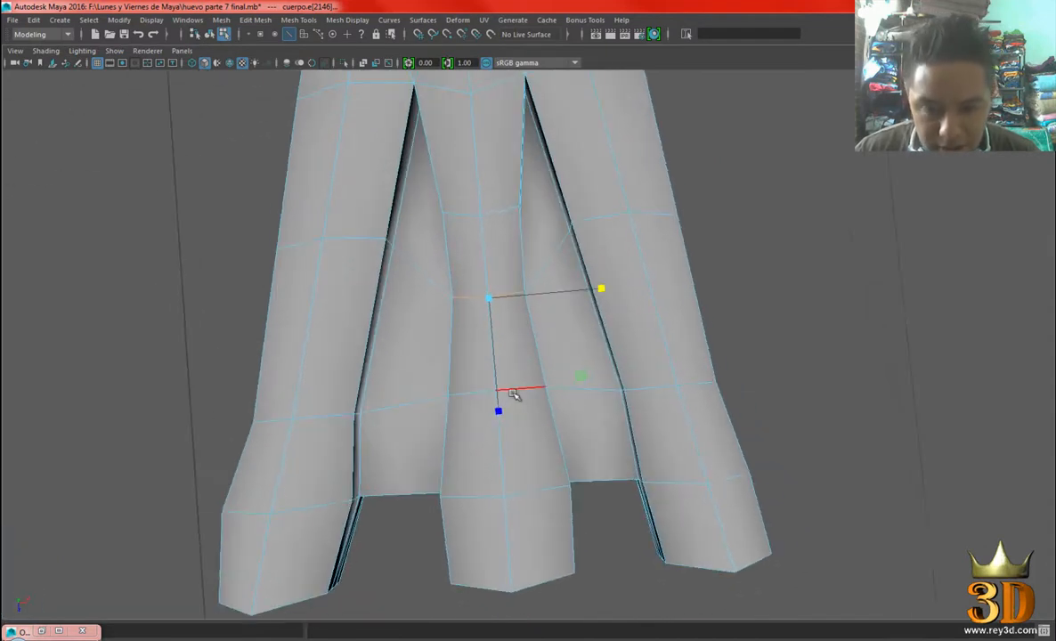
left_click_drag(533, 444, 513, 397, "alt")
double_click(472, 431)
left_click_drag(470, 355, 529, 384, "alt")
left_click(443, 331)
left_click_drag(597, 458, 572, 290)
middle_click_drag(572, 290, 572, 295, "alt")
Select the middle toe's cross edges just in front of where the toes split and scale them narrower along X.
right_click_drag(533, 158, 559, 141)
left_click(527, 178)
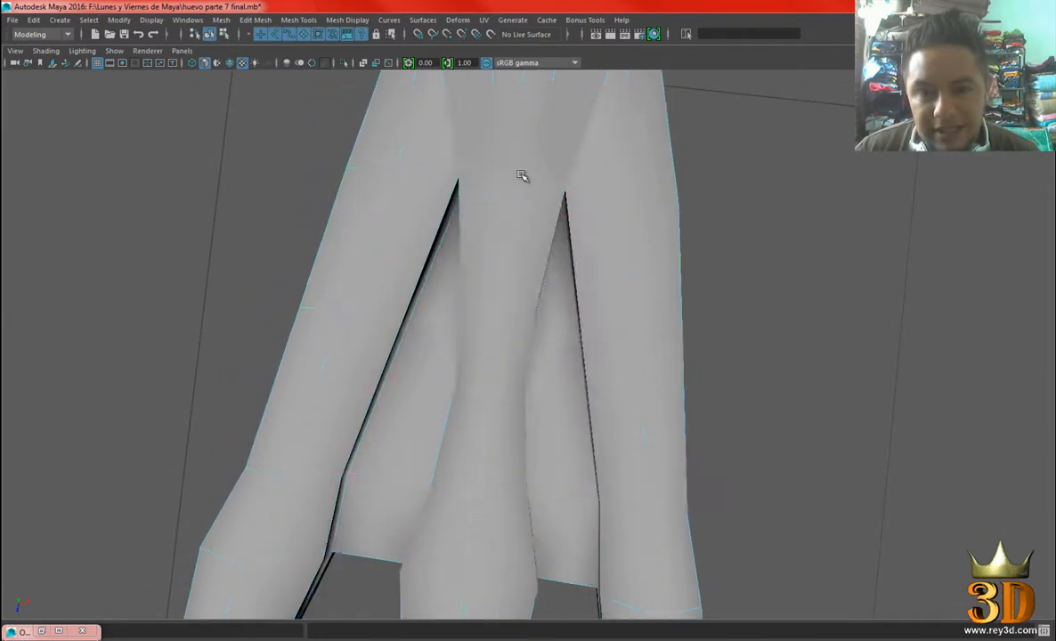
right_click_drag(583, 194, 613, 179, "shift")
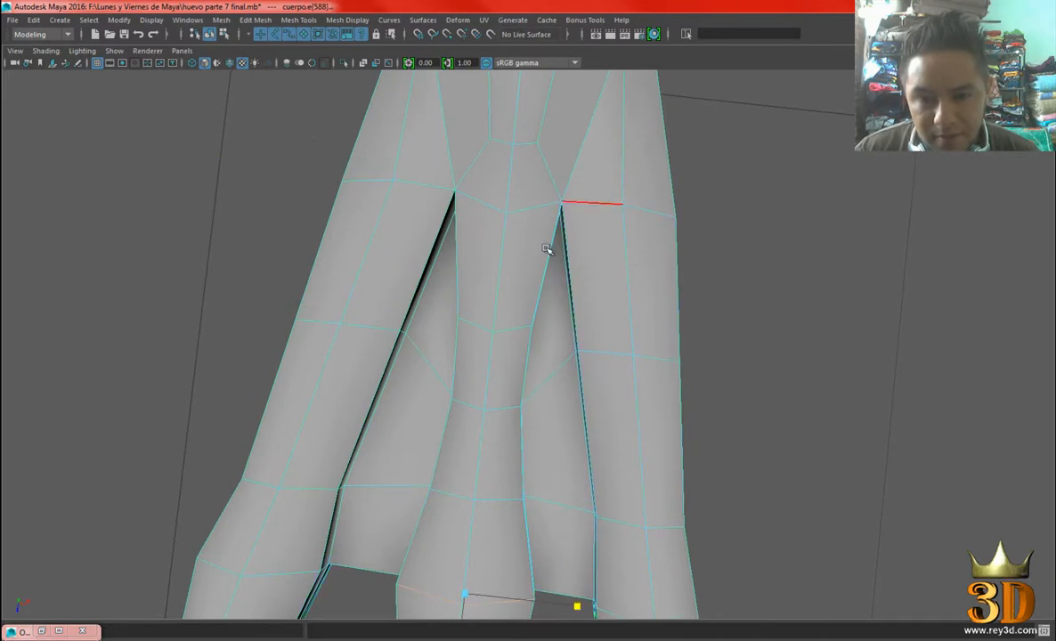
left_click_drag(469, 332, 479, 297, "alt")
left_click(474, 276)
left_click(483, 269, "shift")
left_click_drag(574, 258, 508, 275, "alt")
key("q")
left_click(538, 285, "shift")
right_click_drag(700, 252, 694, 350, "shift")
left_click_drag(571, 261, 540, 302, "alt")
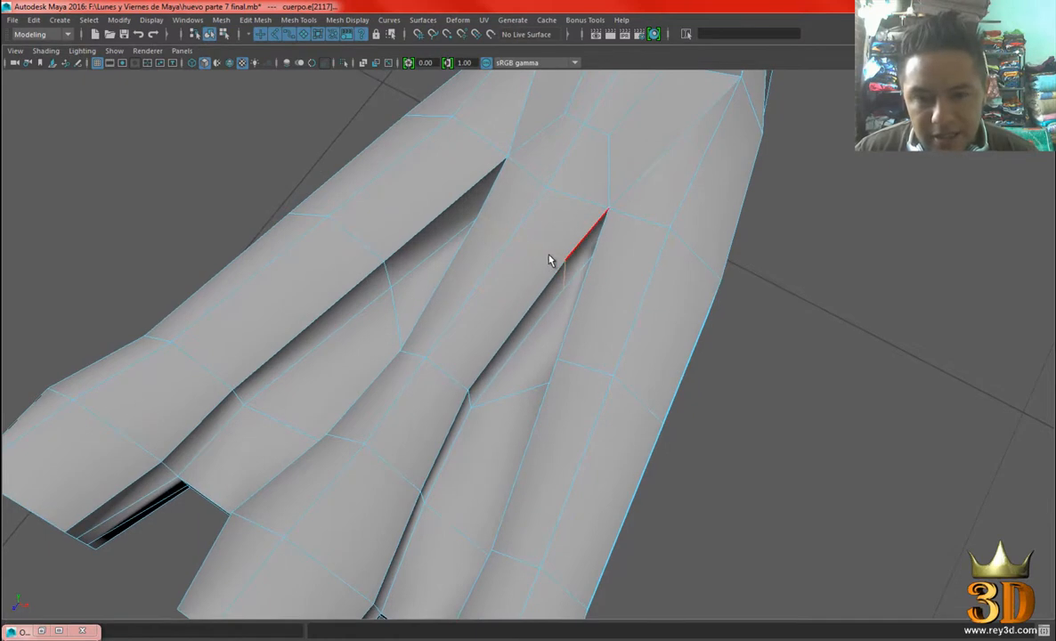
left_click_drag(547, 262, 595, 365, "alt")
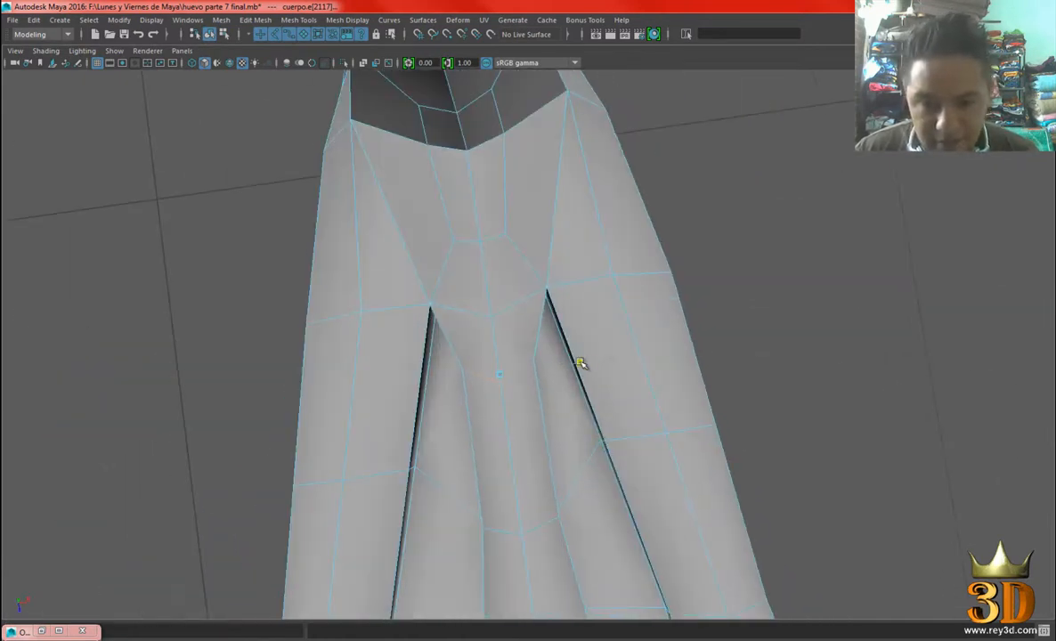
Lower the ridge vertices midway along the outer toes on Y so the tops dip gently in side view.
left_click_drag(644, 471, 417, 275, "alt")
right_click_drag(415, 273, 376, 259)
left_click_drag(415, 285, 464, 273, "alt")
left_click(432, 261)
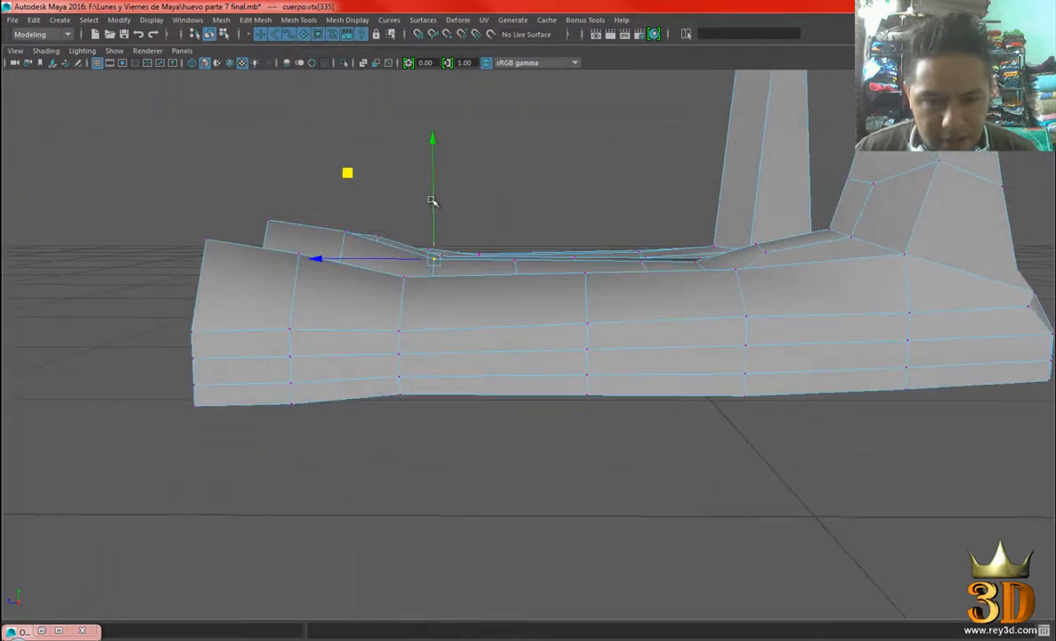
left_click_drag(389, 283, 408, 256, "alt")
left_click(407, 283)
left_click(513, 263)
left_click(589, 273)
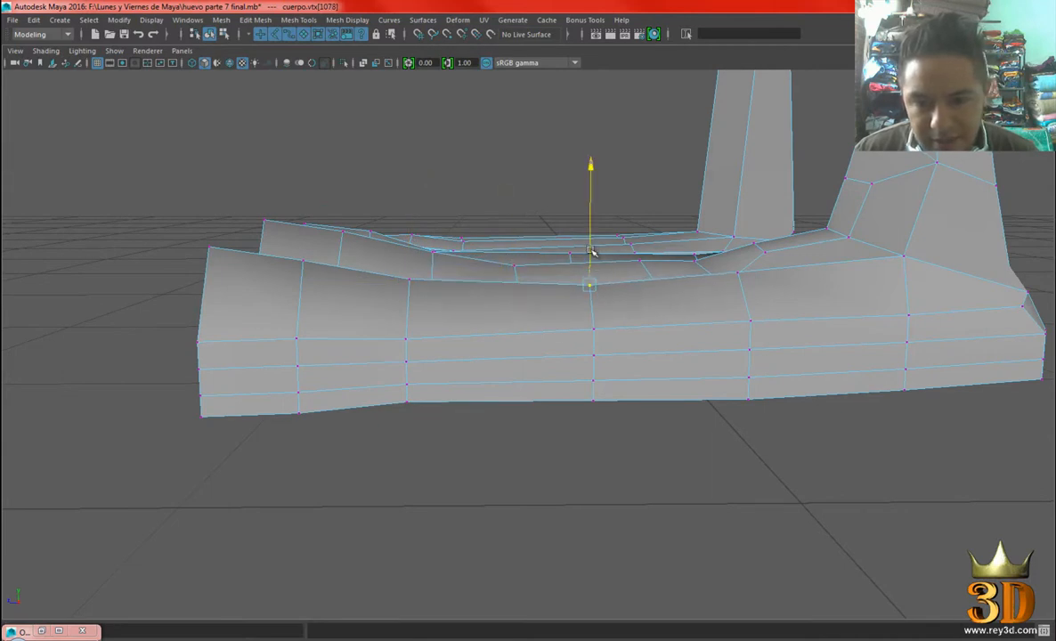
left_click_drag(675, 281, 504, 320, "alt")
left_click(503, 259)
left_click_drag(504, 259, 622, 391, "alt")
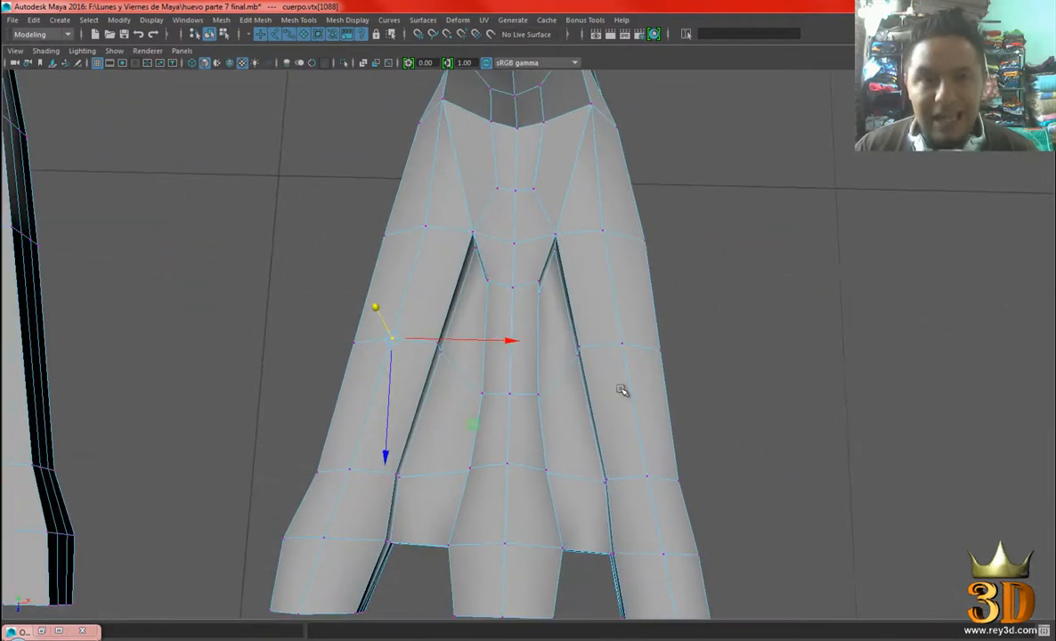
Compare the toe tips with the patin 6 reference photo and return to the foot model in Maya.
right_click_drag(564, 464, 596, 557, "alt")
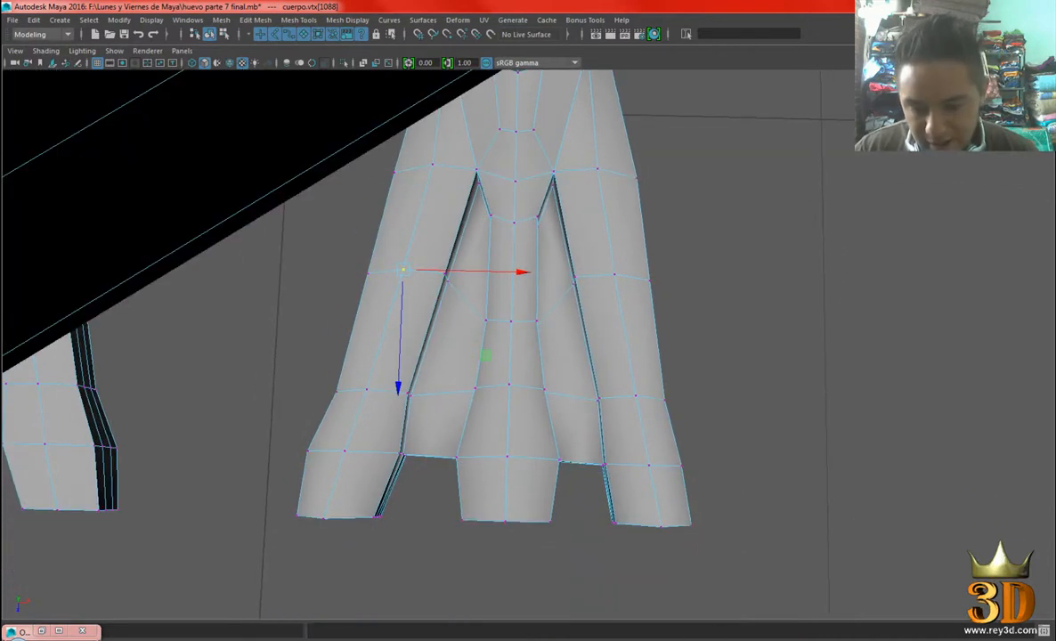
left_click(646, 584)
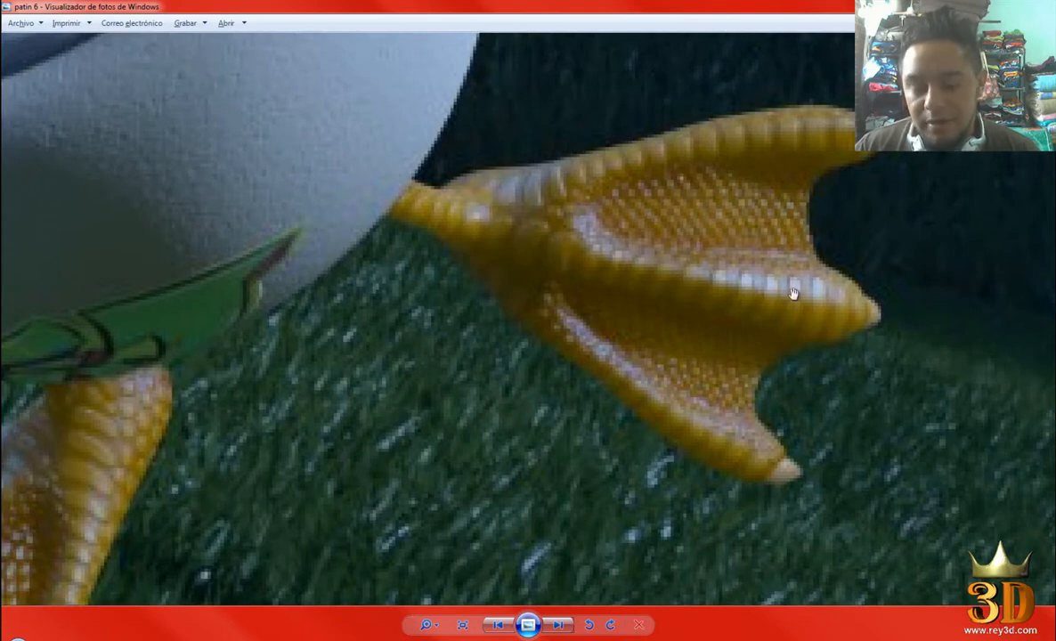
left_click_drag(543, 423, 589, 446, "alt")
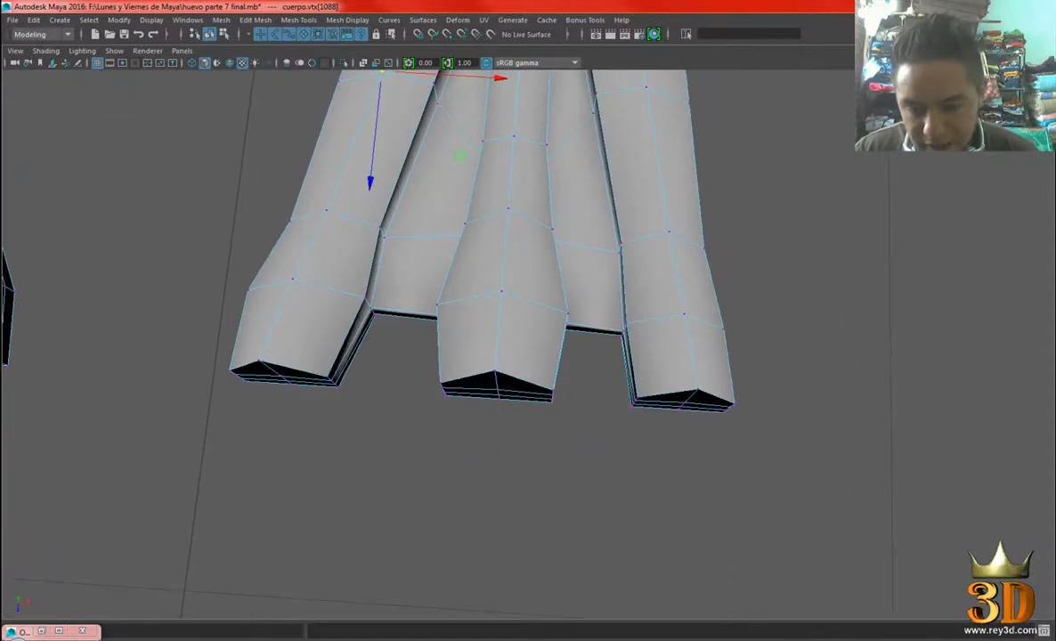
key("alt+Tab")
key("alt+Tab")
left_click_drag(554, 419, 496, 256, "alt")
Select the top front edges of all three toe tips and move them forward along Z.
left_click(493, 254)
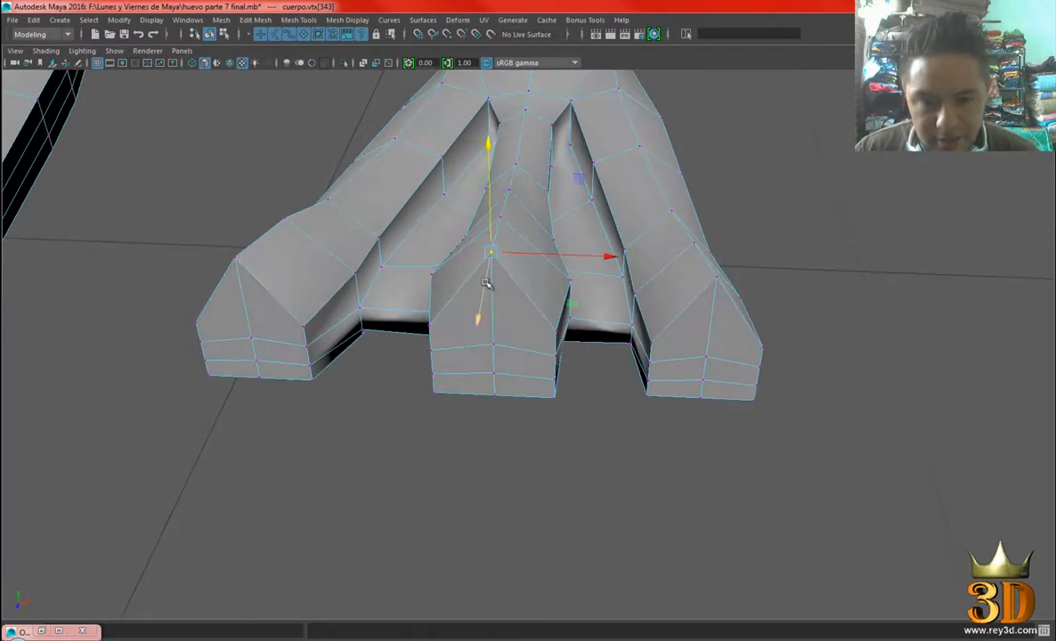
right_click_drag(443, 287, 443, 250)
left_click(504, 291)
left_click_drag(516, 281, 300, 278, "alt")
left_click(663, 347)
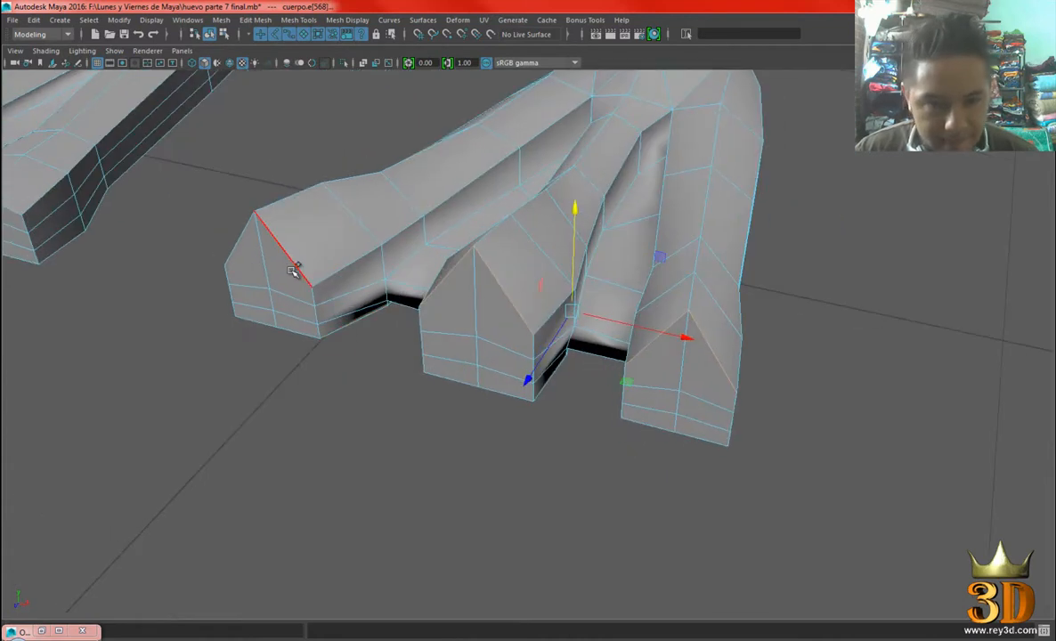
left_click_drag(231, 252, 401, 294, "alt")
left_click(338, 255)
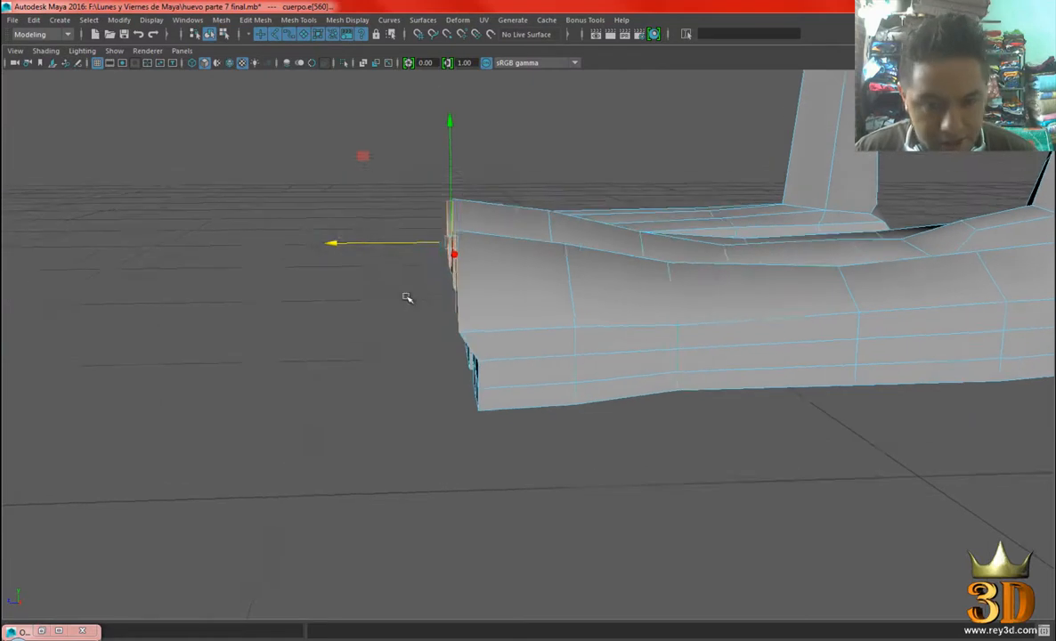
Rotate the selected toe-tip edges in side view so their peaks lean forward, and clear the selection.
key("e")
left_click_drag(496, 143, 463, 150)
key("w")
left_click_drag(338, 245, 626, 350, "alt")
left_click(863, 314)
left_click_drag(863, 313, 697, 509, "alt")
Examine the toe tips, nails and webbing of both feet up close in the patin 6 reference photo.
left_click(735, 640)
scroll(714, 407, "down", 2)
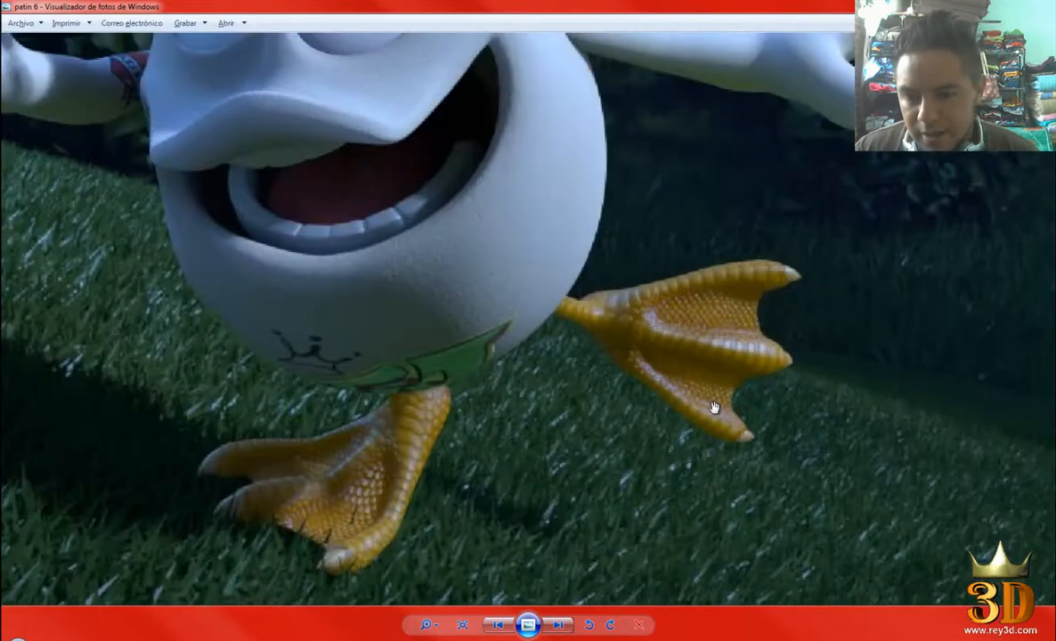
scroll(713, 407, "up", 1)
left_click_drag(785, 349, 738, 358)
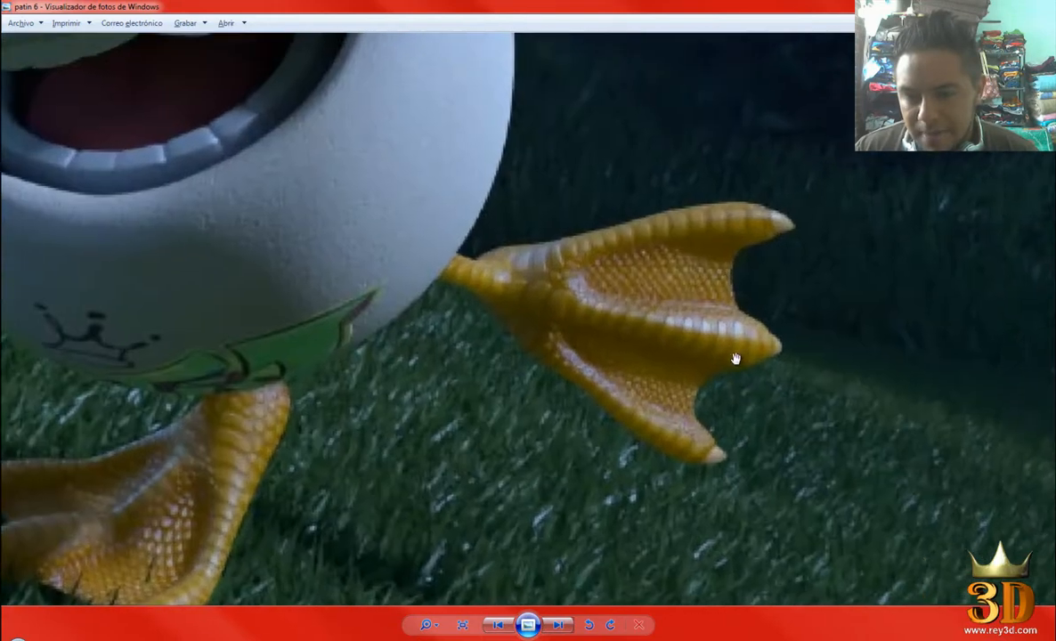
scroll(739, 348, "up", 1)
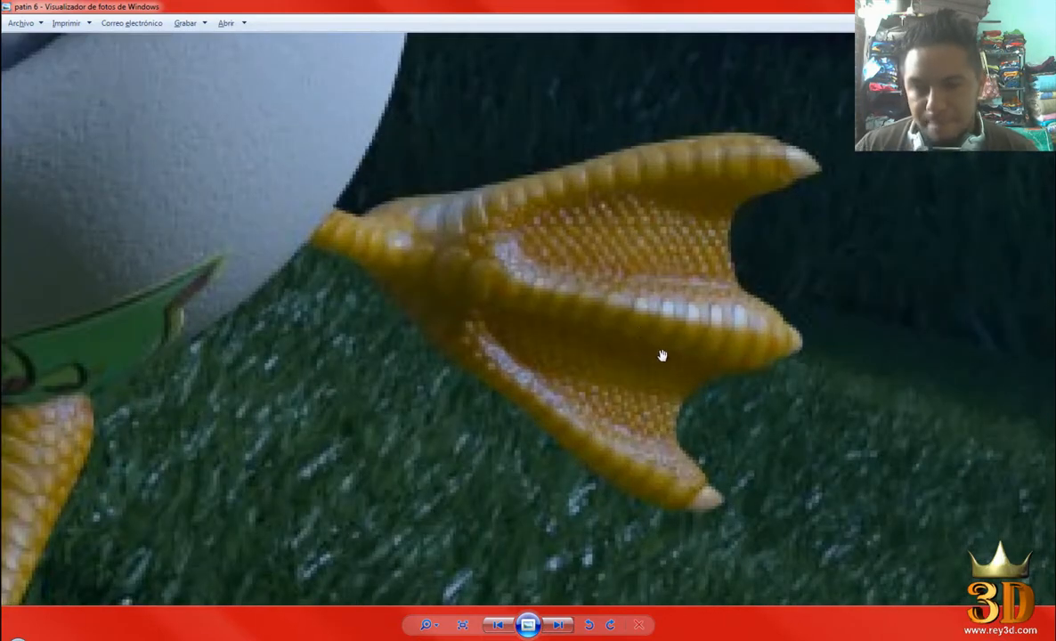
scroll(489, 401, "down", 2)
left_click_drag(378, 368, 469, 266)
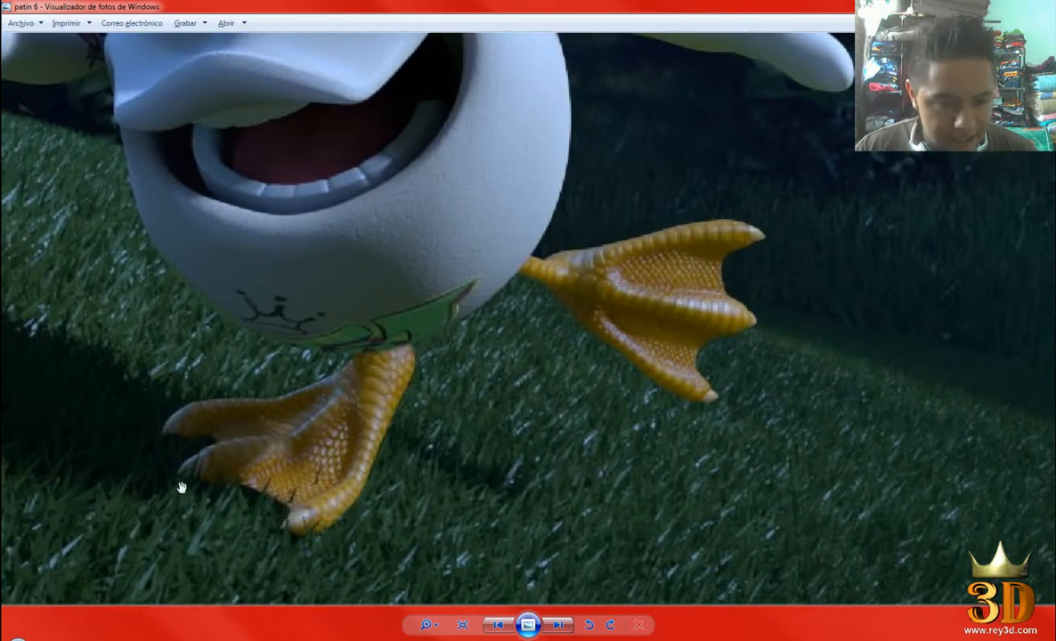
scroll(185, 437, "up", 2)
left_click_drag(198, 473, 334, 374)
scroll(339, 350, "up", 2)
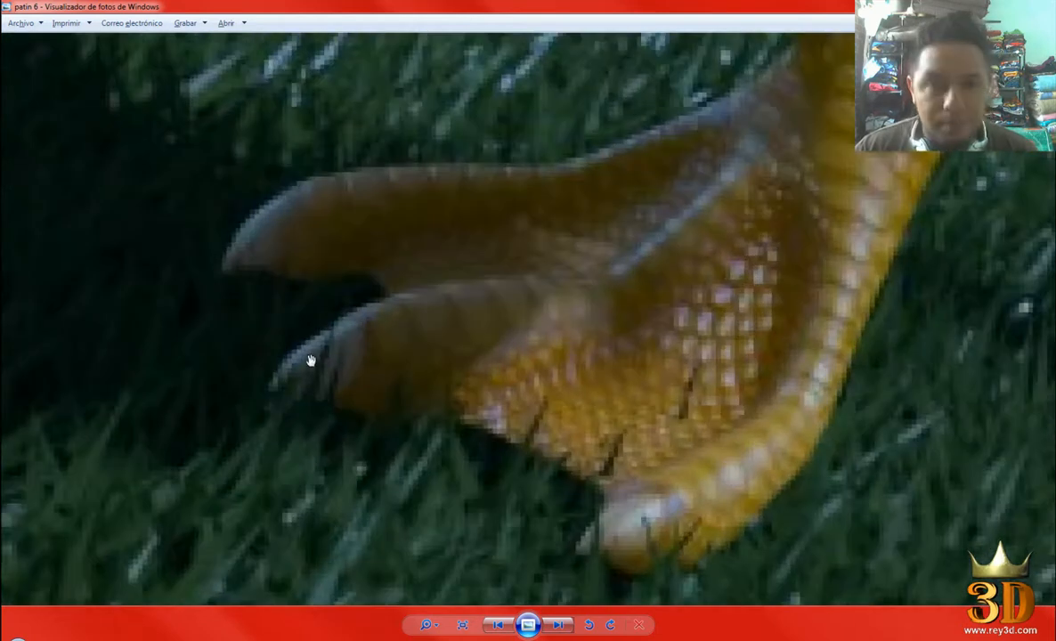
scroll(353, 365, "down", 1)
scroll(353, 365, "down", 2)
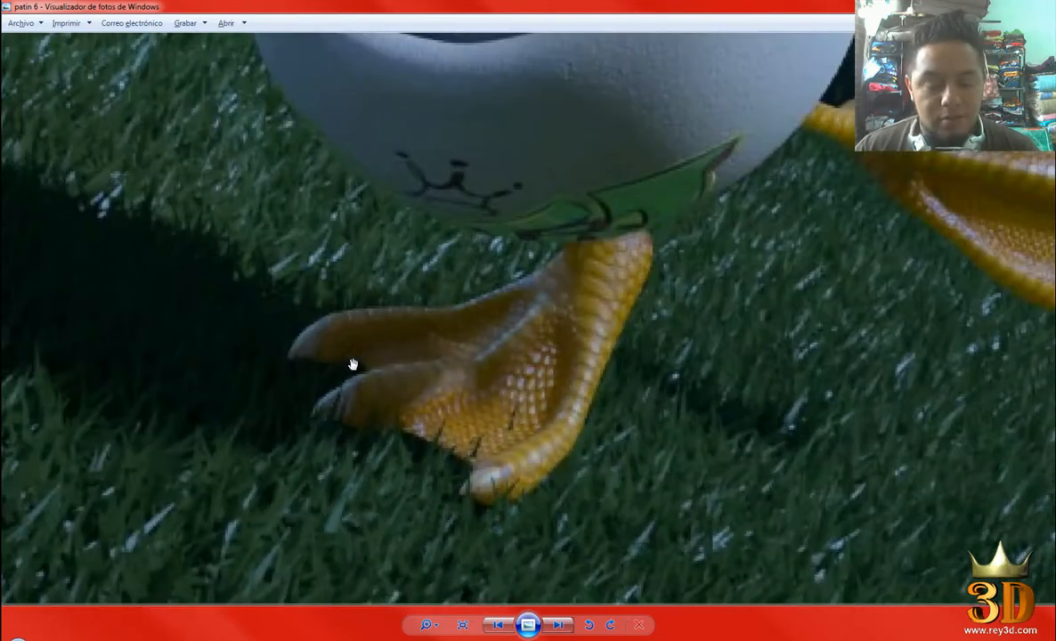
scroll(352, 365, "up", 1)
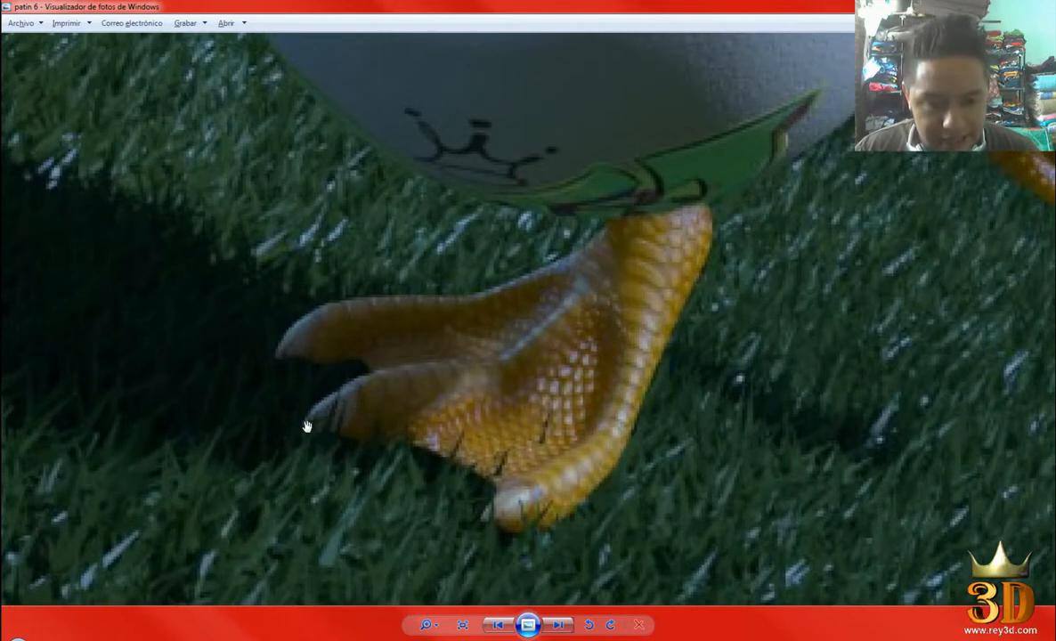
key("alt+Tab")
left_click_drag(479, 374, 482, 238, "alt")
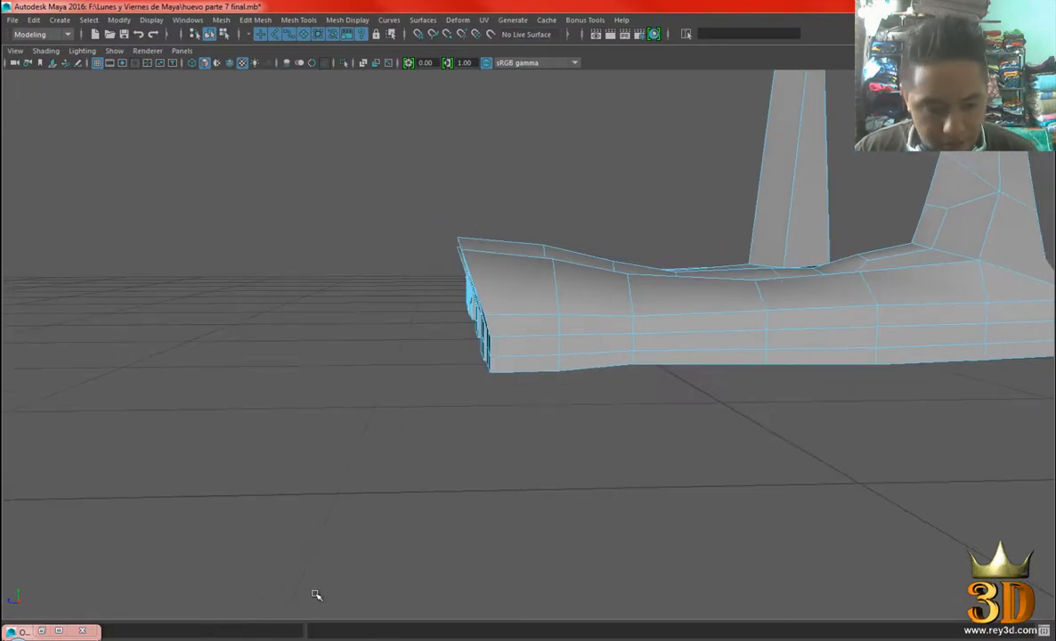
left_click(617, 638)
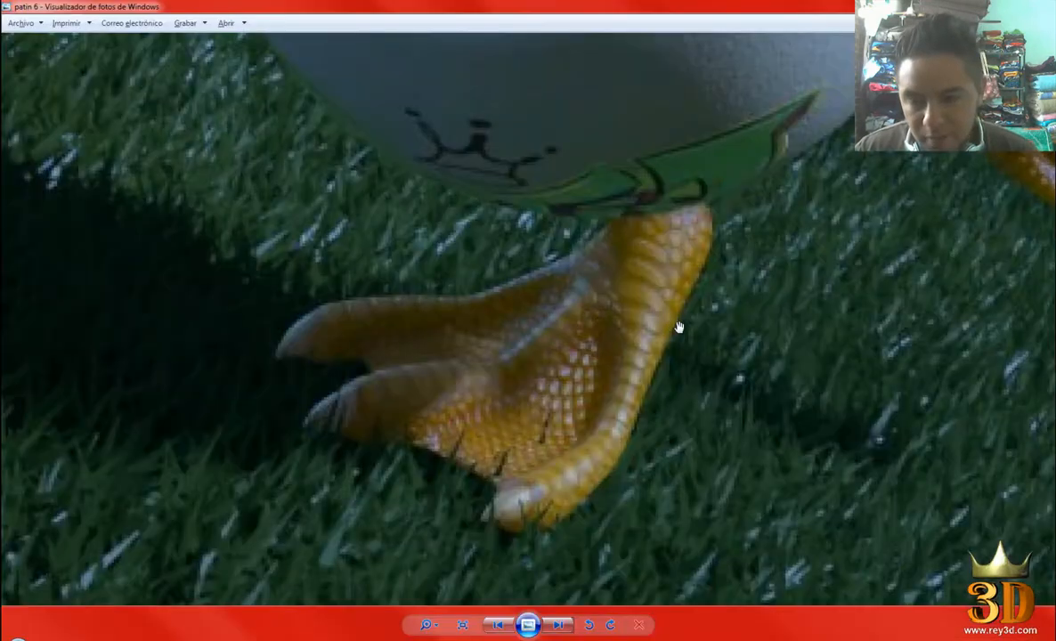
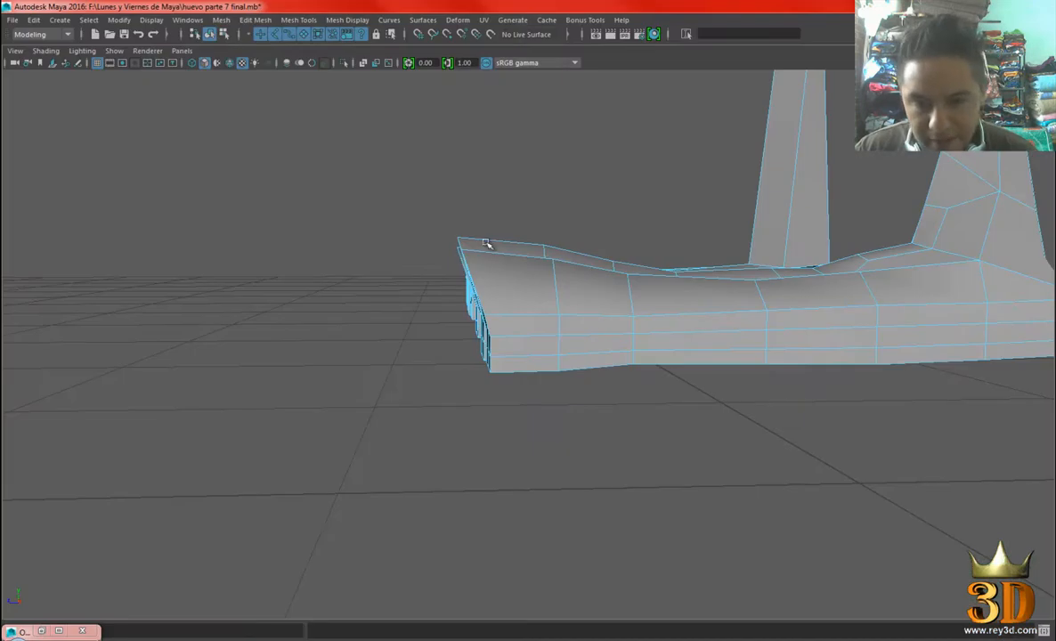
Back in Maya, select the middle toe's cross edges where the webbing ends and scale them wider along X.
left_click_drag(484, 245, 572, 338, "alt")
right_click_drag(507, 276, 448, 276)
left_click_drag(441, 377, 608, 495)
left_click_drag(608, 495, 497, 512, "alt")
left_click_drag(540, 469, 536, 299, "alt")
key("F8")
left_click_drag(568, 252, 490, 379, "alt")
left_click(479, 369)
left_click_drag(514, 302, 556, 356, "alt")
left_click_drag(499, 331, 555, 363, "alt")
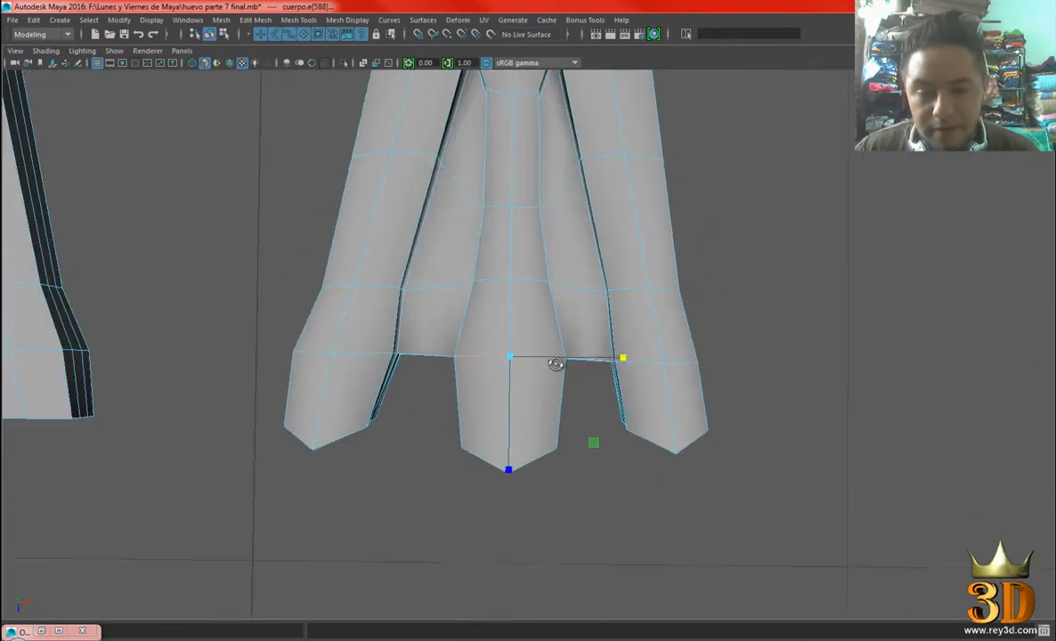
left_click_drag(621, 356, 591, 365)
Select the cross edges near the tip of the toe on the +X side and scale them wider.
left_click(613, 321)
key("q")
left_click(579, 430)
left_click_drag(579, 431, 624, 414, "alt")
key("r")
left_click_drag(662, 369, 643, 396, "alt")
left_click_drag(712, 418, 398, 383)
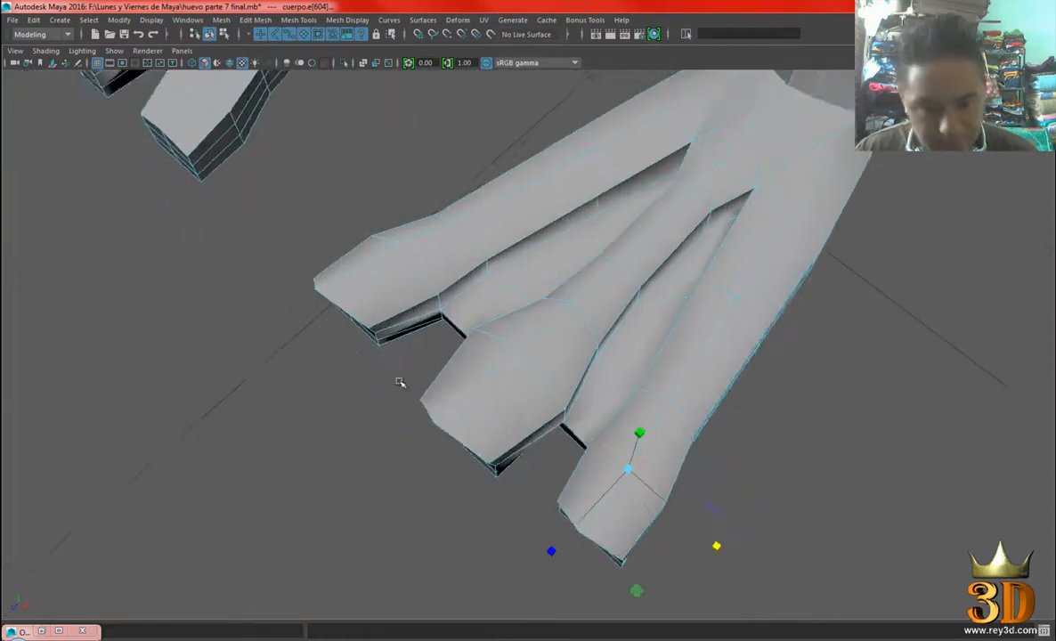
Select the matching cross edges near the tip of the opposite outer toe and scale them wider.
right_click_drag(398, 383, 432, 389, "alt")
key("q")
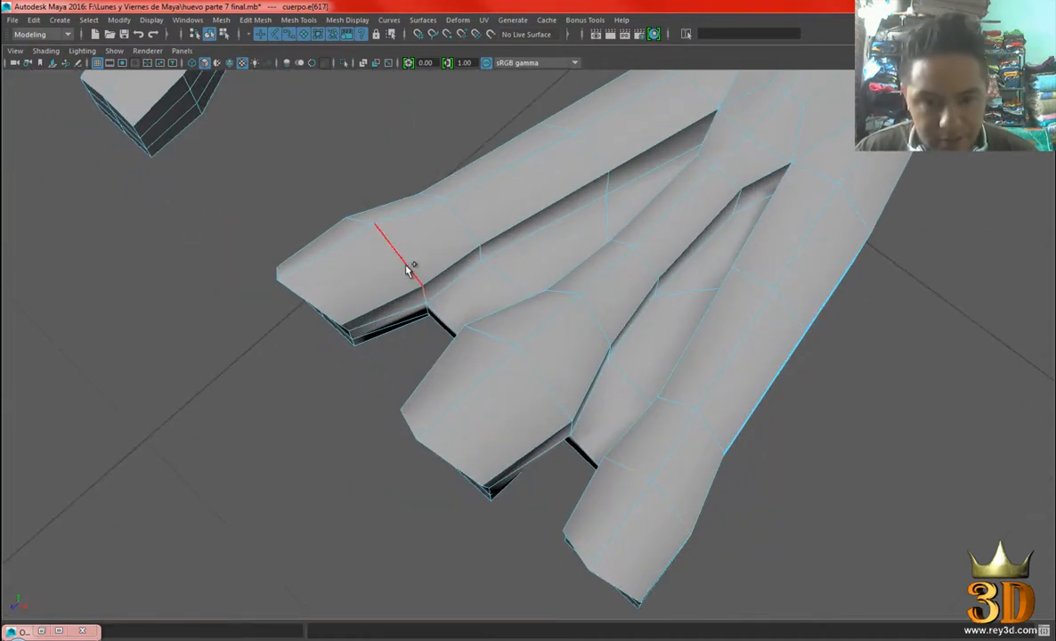
left_click_drag(325, 262, 501, 225, "alt")
left_click_drag(562, 418, 568, 390, "alt")
left_click(512, 385)
left_click_drag(724, 398, 702, 531, "alt")
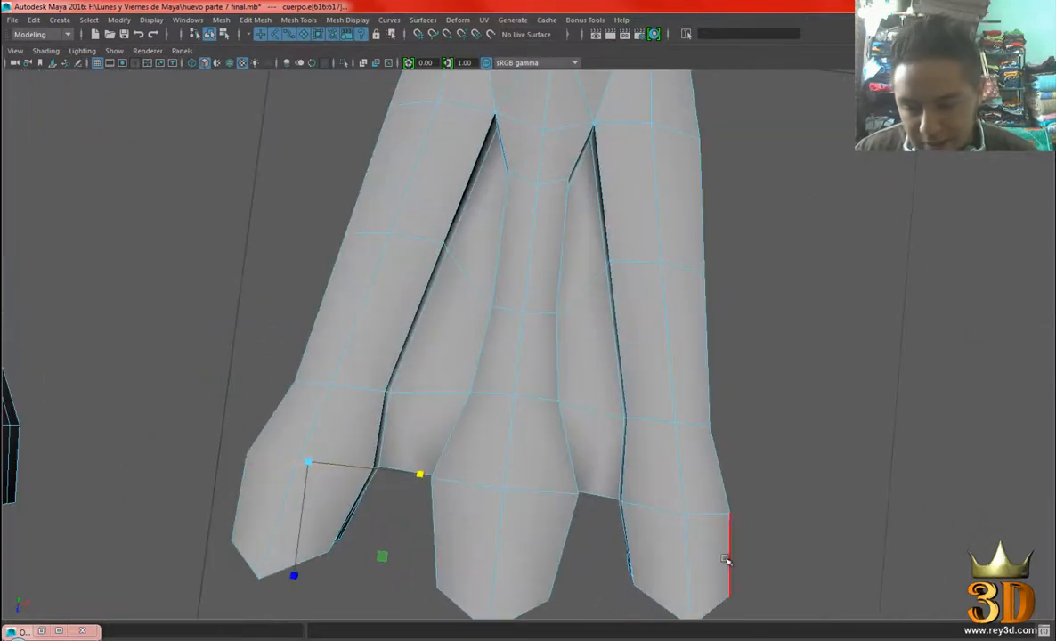
Check the webbing's front edge in the patin 6 reference photo and switch back to Maya.
key("alt+Tab")
scroll(717, 362, "up", 3)
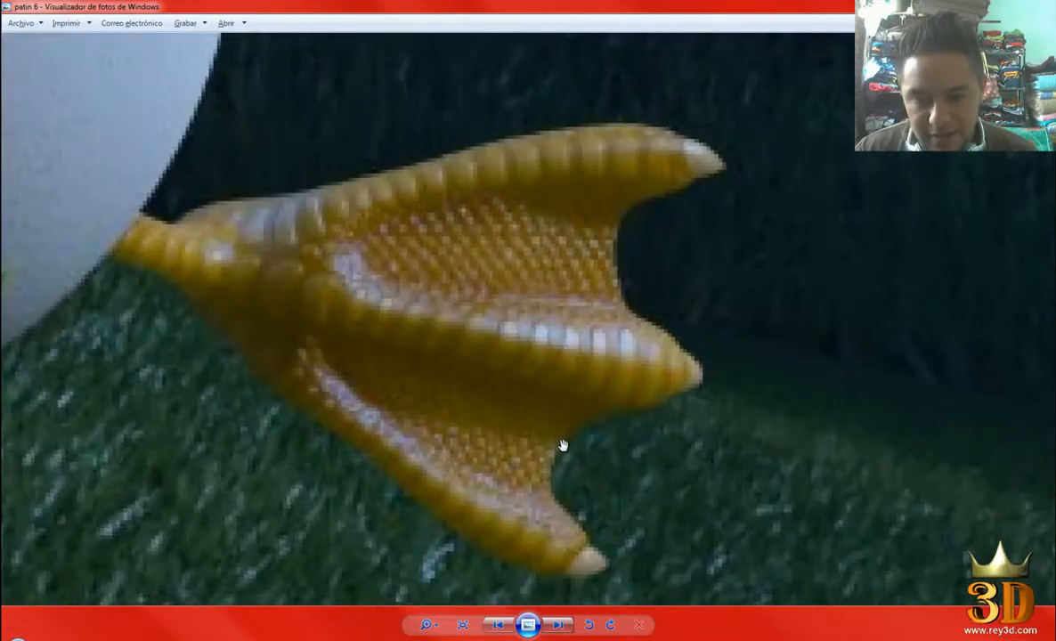
key("alt+Tab")
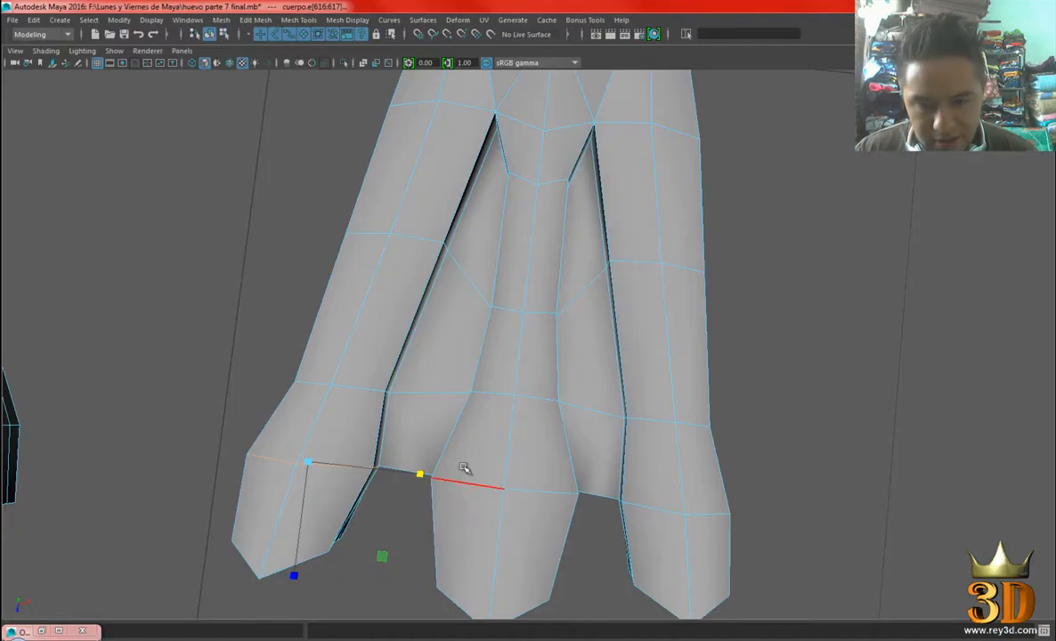
right_click(646, 283)
left_click_drag(597, 288, 580, 303, "alt")
right_click(582, 294, "shift")
mouse_move(583, 294)
right_mouse_down("shift")
mouse_move(511, 304)
mouse_move(519, 296)
mouse_move(515, 311)
right_mouse_up("shift")
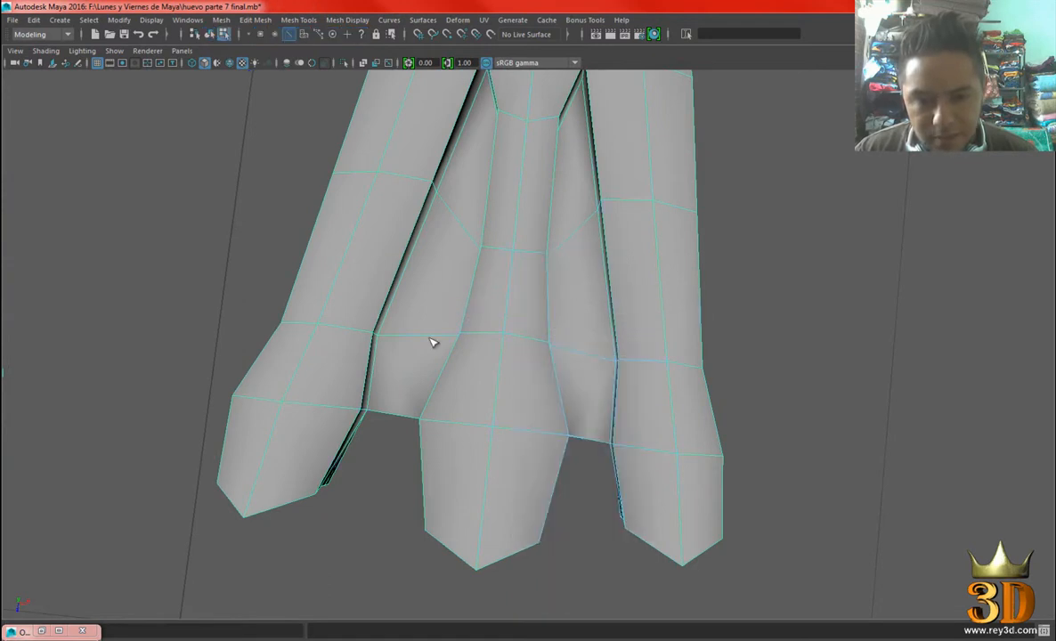
left_click_drag(561, 340, 561, 313, "alt")
right_click_drag(609, 265, 664, 246)
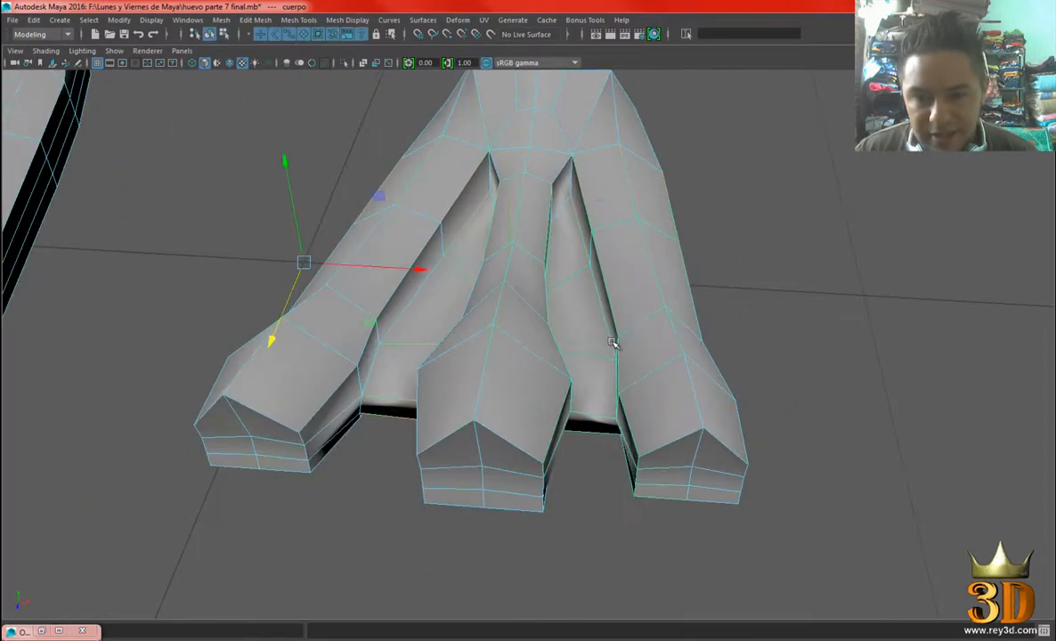
Multi-Cut the webbing beside the inner toe lengthwise down its middle, from the upper cross edge around the front edge to the underside's cross edge.
left_click(597, 349)
right_click_drag(619, 276, 547, 276, "shift")
scroll(534, 299, "up", 6)
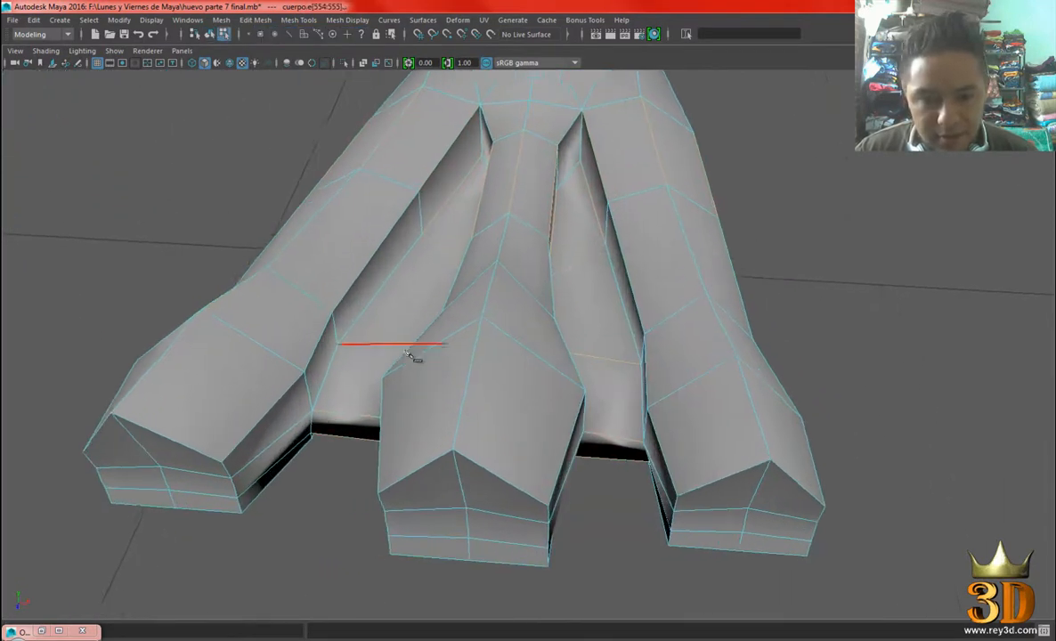
left_click_drag(592, 307, 596, 332, "alt")
left_click(589, 216)
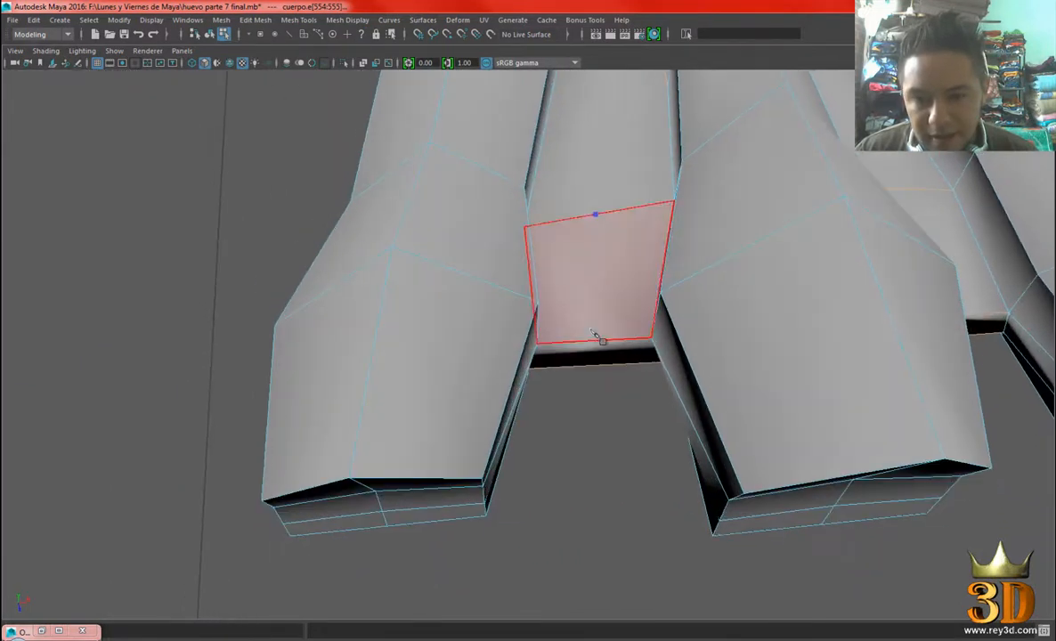
left_click_drag(604, 384, 608, 334, "alt")
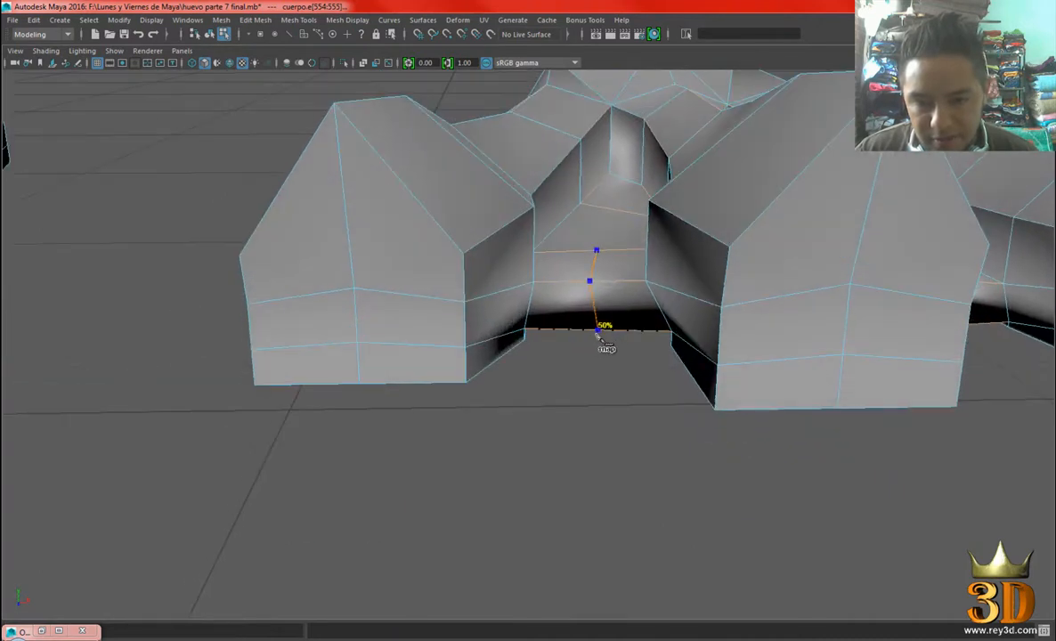
left_click_drag(601, 346, 603, 259, "alt")
left_click(601, 398)
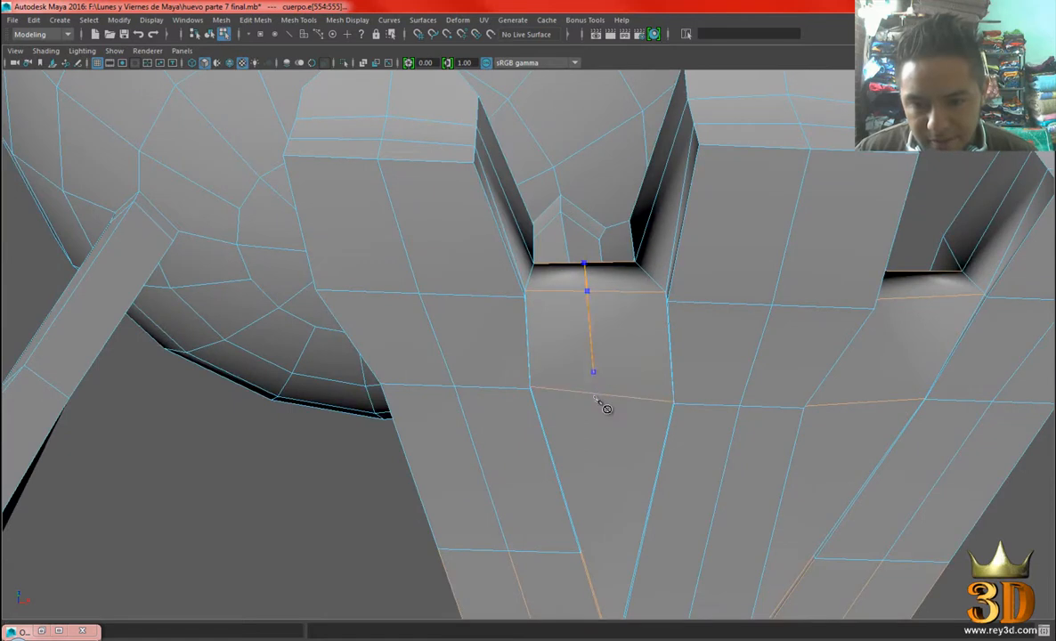
left_click(598, 395)
key("Return")
Multi-Cut the webbing beside the outer toe the same way, from its upper cross edge around the front edge to the underside.
left_click_drag(700, 310, 587, 356, "alt")
right_click_drag(587, 356, 492, 313, "alt")
middle_click_drag(492, 313, 518, 376, "alt")
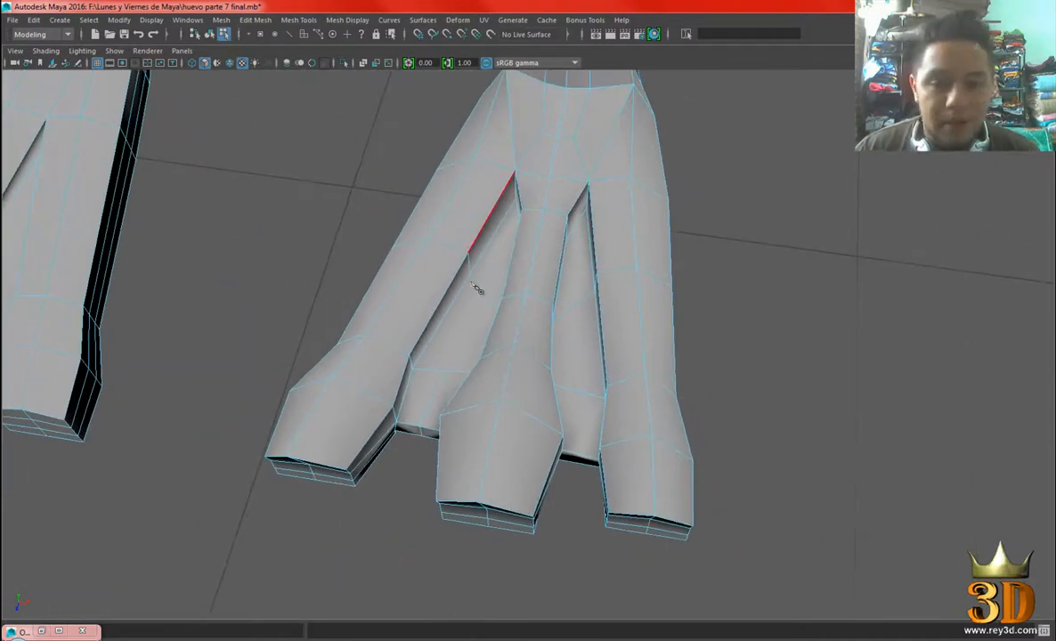
left_click(555, 384)
right_click_drag(557, 385, 602, 400, "alt")
left_click_drag(603, 399, 566, 354, "alt")
right_click_drag(566, 354, 585, 361, "alt")
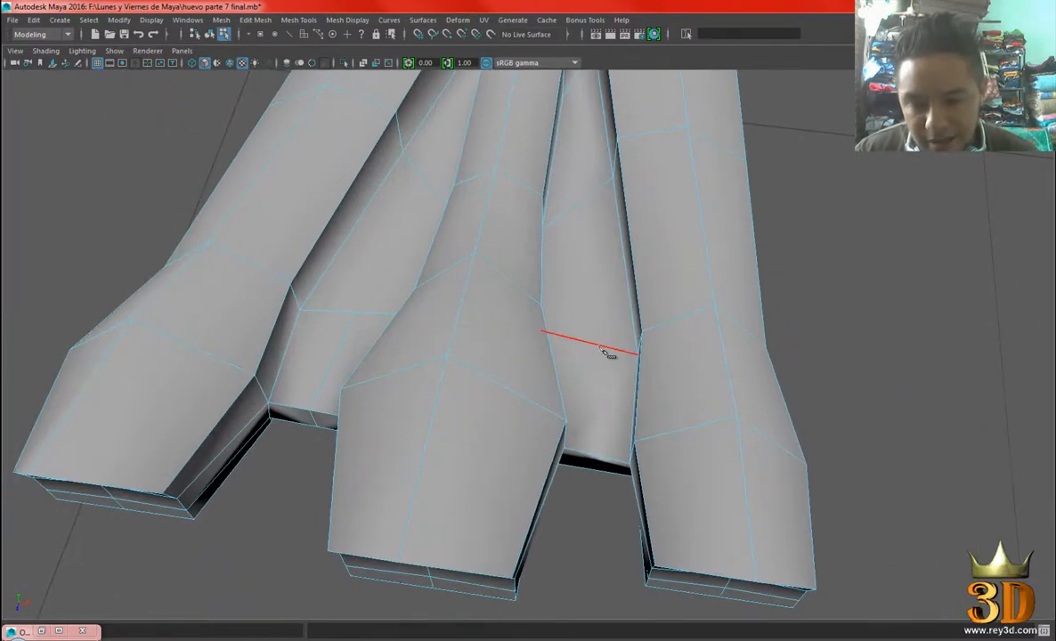
left_click_drag(597, 349, 595, 395, "alt")
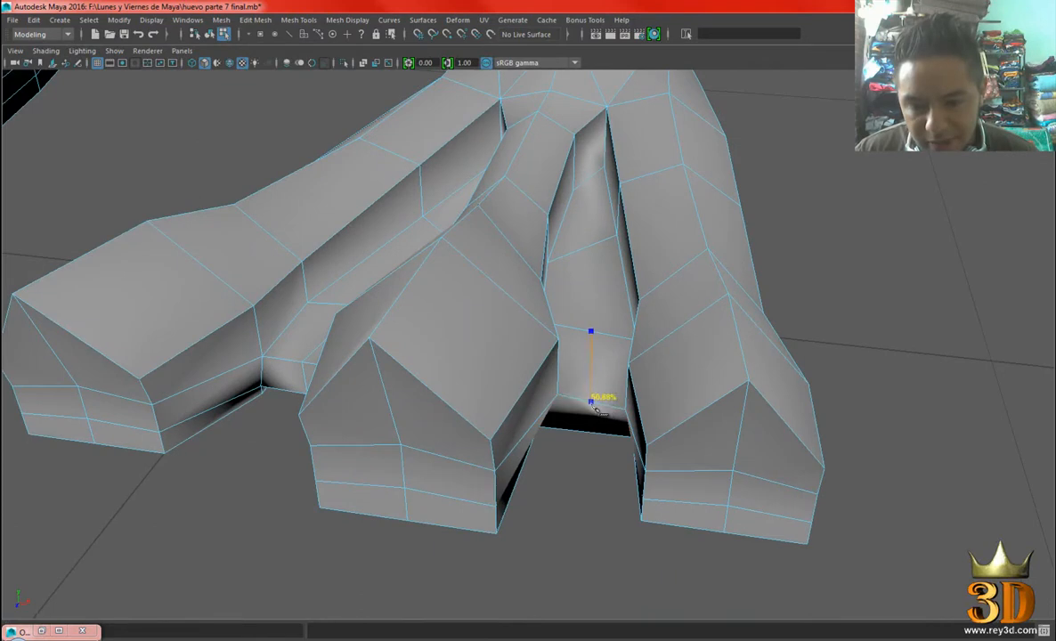
left_click_drag(594, 415, 607, 369, "alt")
scroll(619, 349, "down", 5)
Select the new middle vertices on the front edge of both webs and move them back towards the heel to curve the webbing inward.
left_click_drag(469, 335, 500, 412, "alt")
scroll(504, 205, "up", 3)
right_click_drag(499, 191, 438, 191)
left_click_drag(429, 289, 486, 374, "alt")
scroll(492, 376, "up", 3)
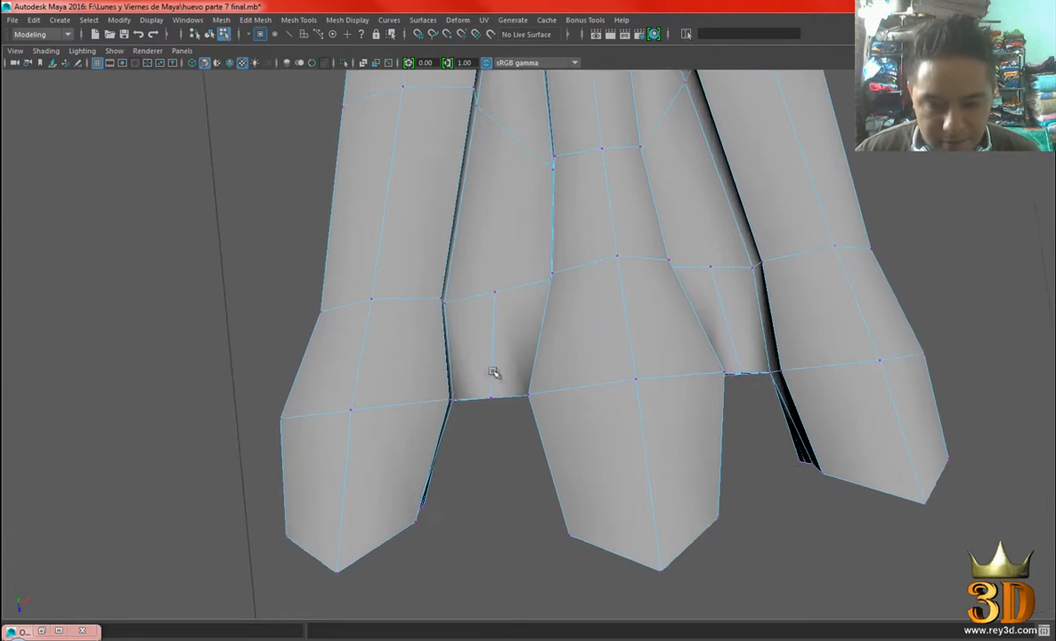
left_click_drag(506, 432, 505, 433)
middle_click_drag(587, 476, 587, 449)
left_click_drag(586, 449, 558, 410, "alt")
left_click(639, 401)
Switch to the patin 6 reference photo and compare the curve of the webbing's front edges.
left_click(771, 640)
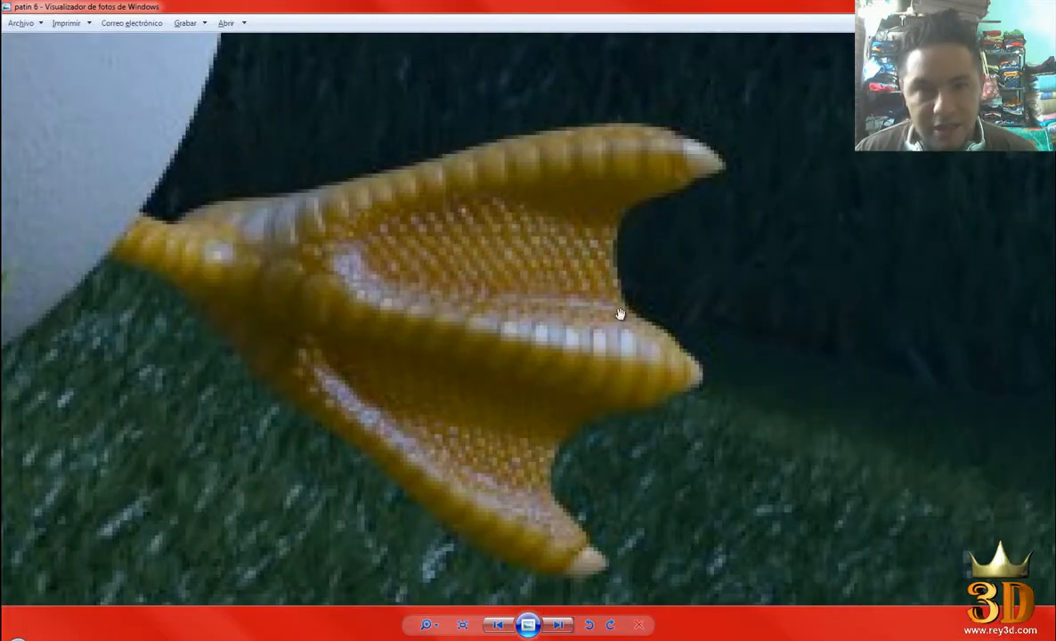
scroll(593, 348, "down", 2)
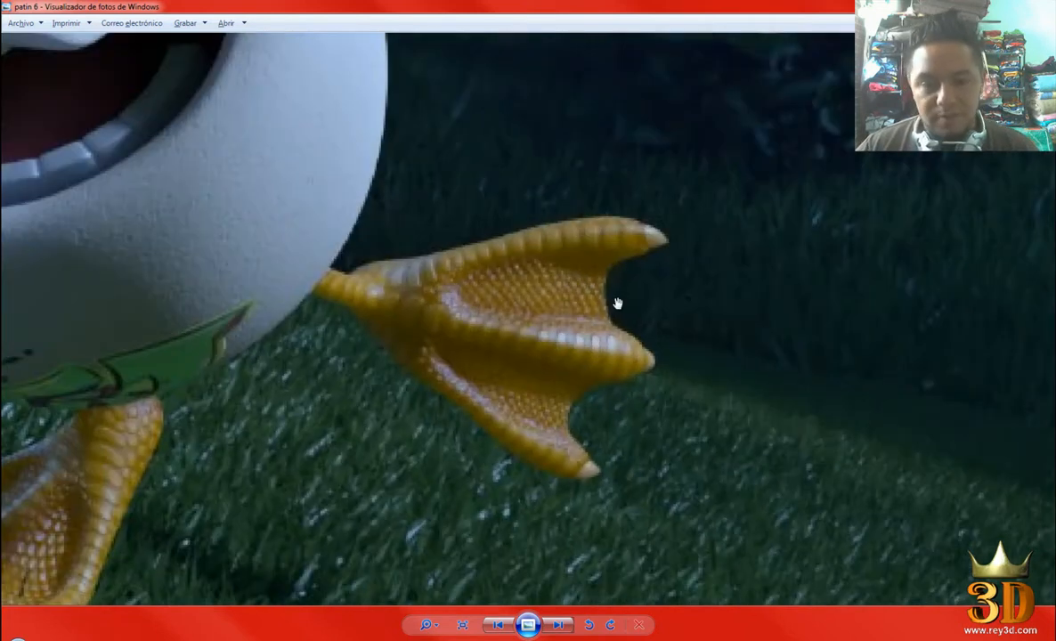
scroll(626, 279, "down", 1)
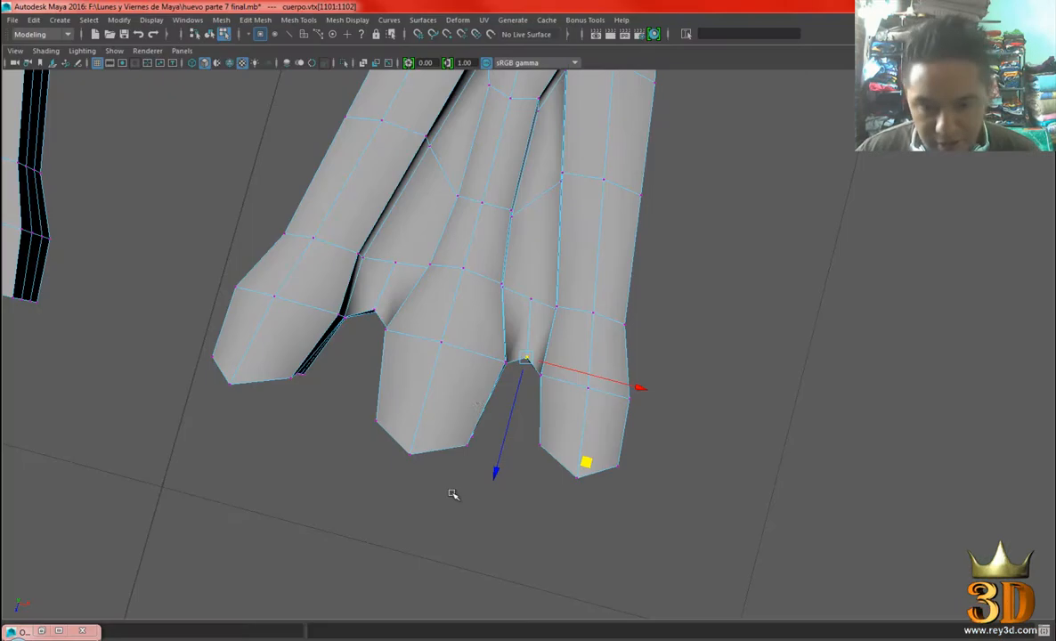
Return to Maya, preview the mesh smoothed in object mode and examine the curved webbing around the foot.
left_click_drag(453, 492, 516, 393, "alt")
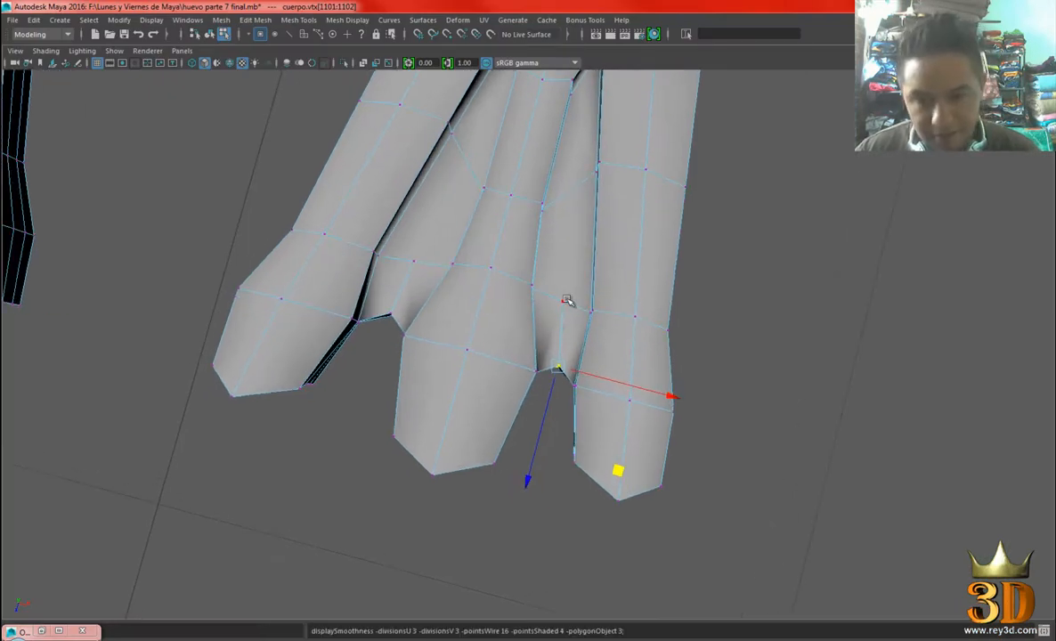
key("3")
right_click_drag(579, 222, 632, 193)
left_click_drag(564, 258, 441, 328, "alt")
left_click(441, 327)
left_click_drag(481, 438, 547, 436, "alt")
In edge mode, select the vertical edges at the middle of the heel's back and move them along Z to round the heel.
right_click_drag(484, 288, 402, 267)
right_click_drag(507, 285, 508, 412)
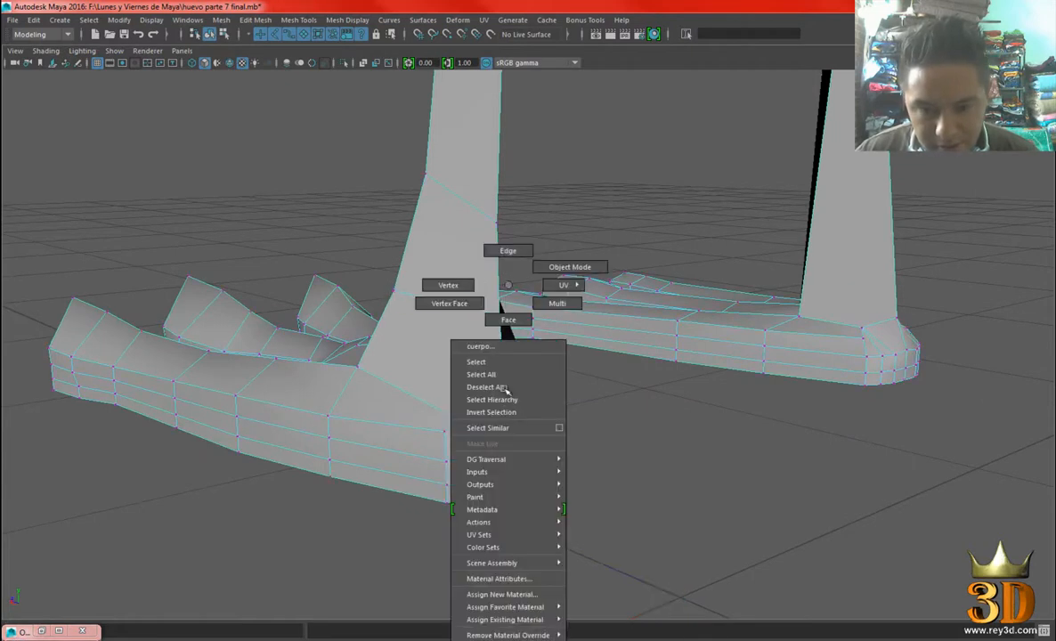
right_click_drag(497, 253, 499, 254)
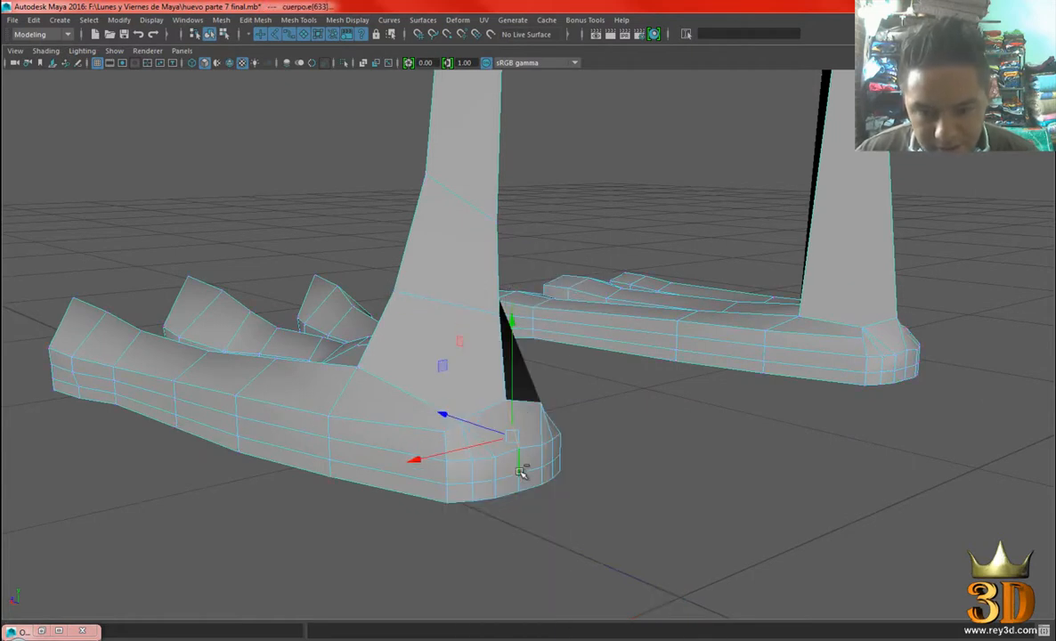
left_click(519, 480, "shift")
key("f")
scroll(755, 460, "down", 6)
left_click_drag(594, 431, 523, 391, "alt")
Select the vertical edges on either side of the heel's centre and adjust them along Z to follow the rounded back.
left_click(522, 345)
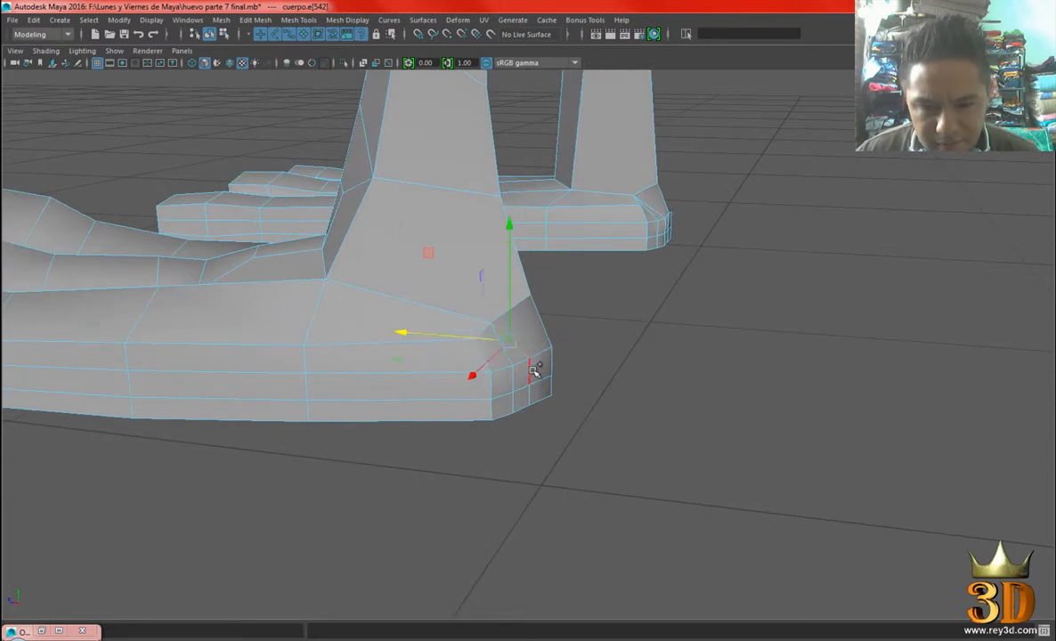
left_click_drag(596, 350, 566, 341, "alt")
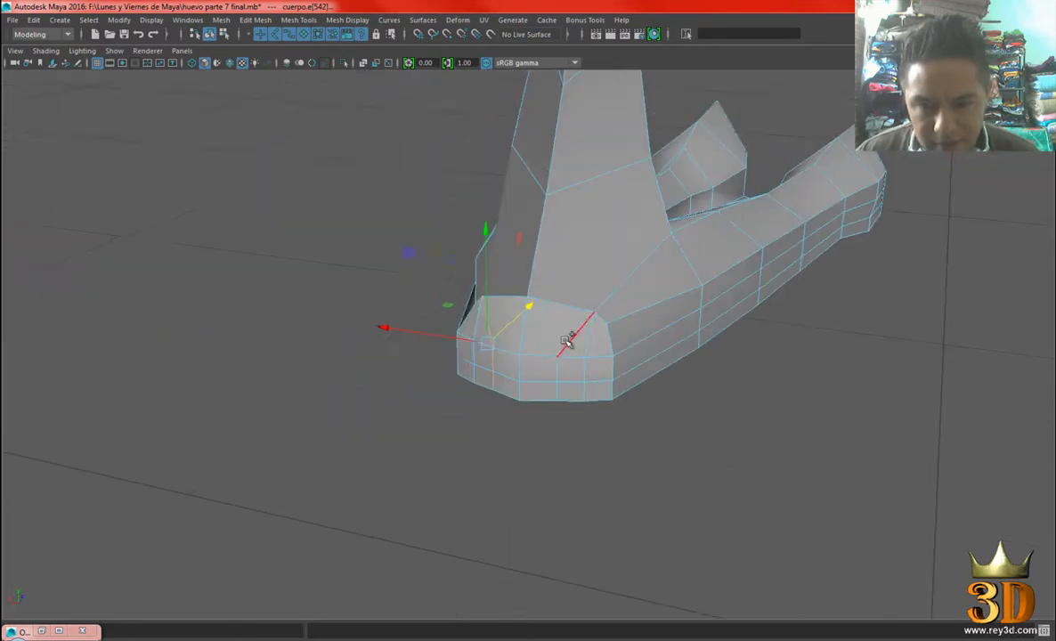
left_click(555, 391, "shift")
left_click_drag(554, 392, 493, 363, "alt")
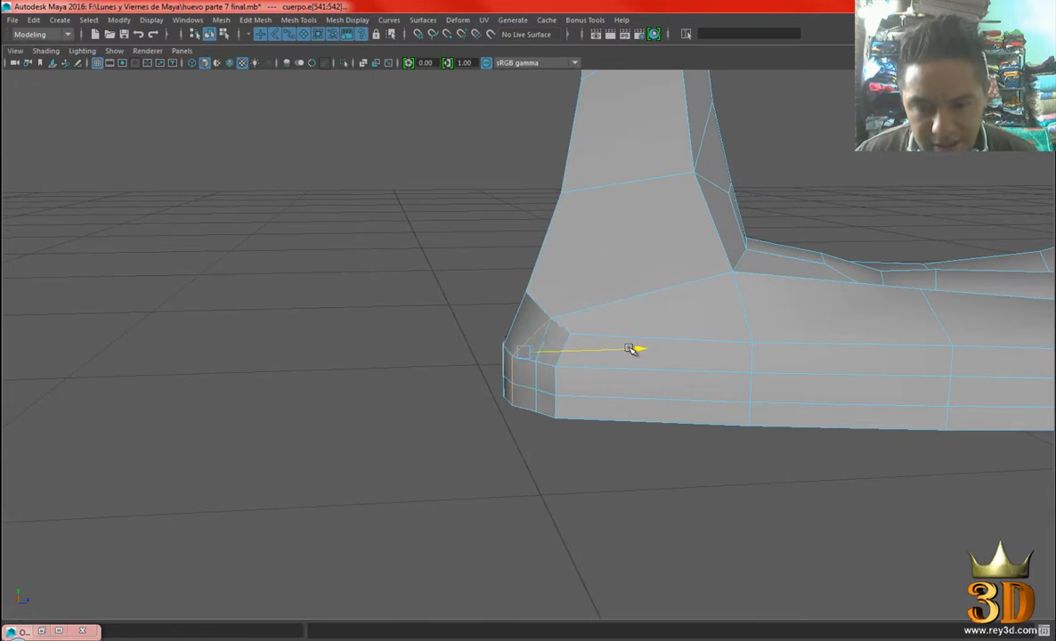
left_click_drag(633, 349, 552, 376, "alt")
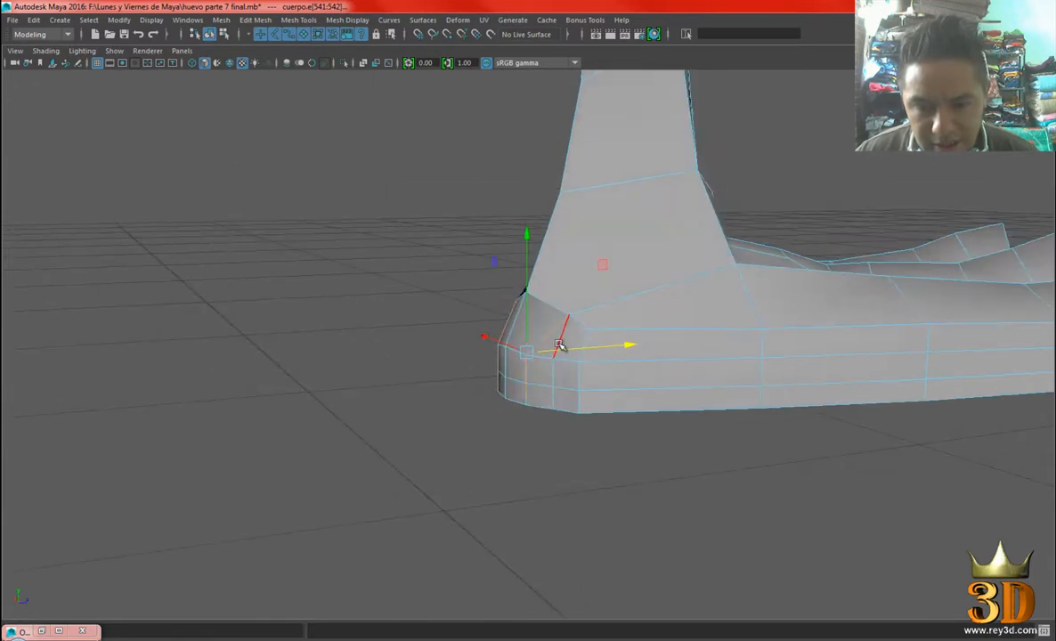
left_click_drag(476, 379, 603, 375, "alt")
Select the outer vertical edges at each corner of the heel and adjust them along Z to finish its curve.
left_click(472, 372)
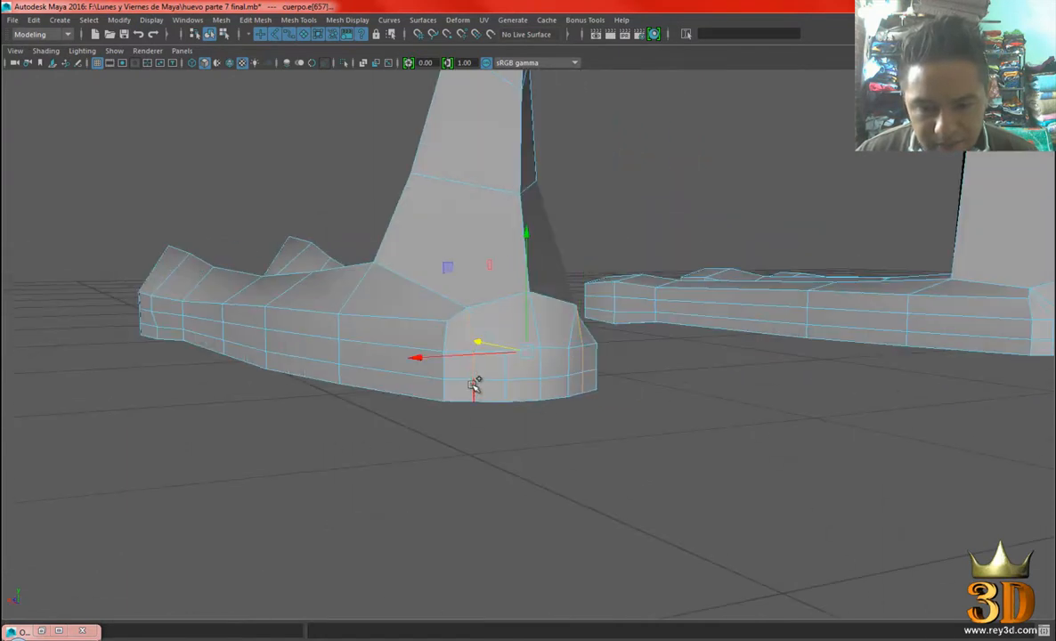
left_click_drag(440, 371, 462, 355, "alt")
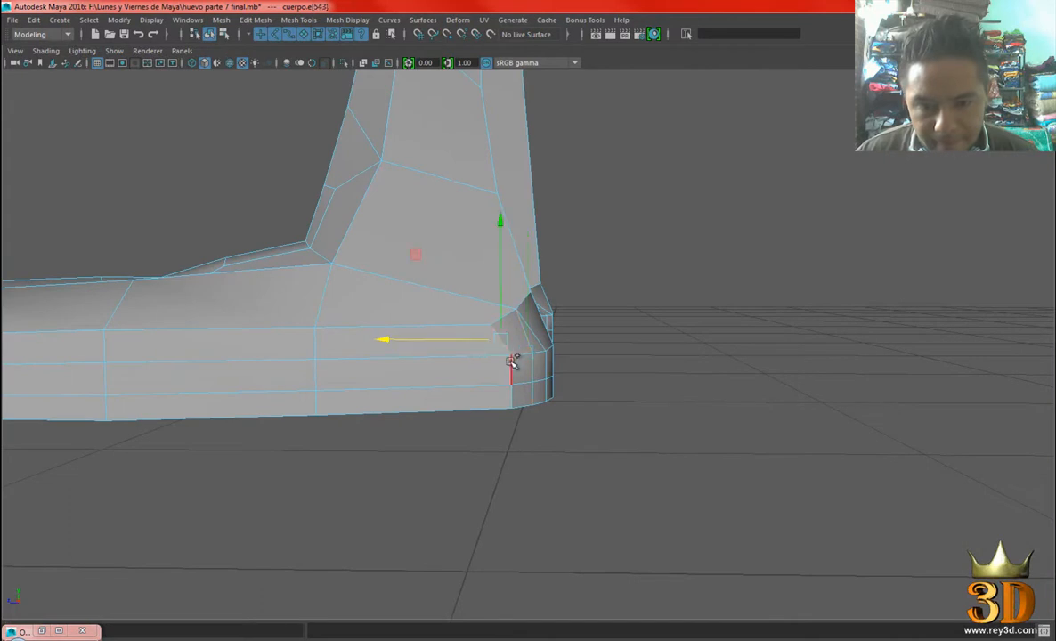
left_click(512, 395, "shift")
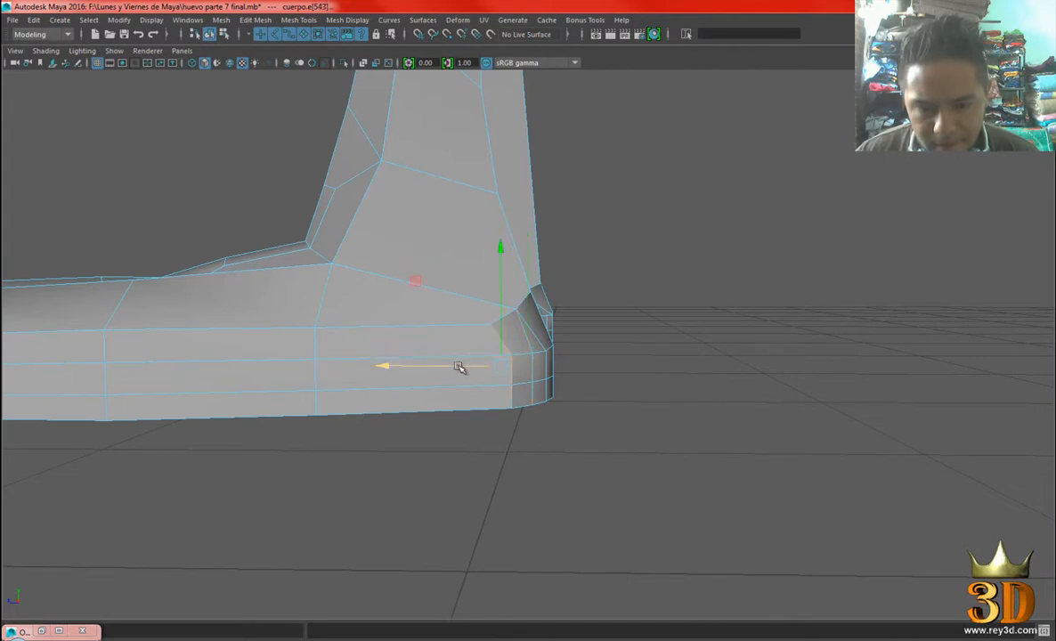
left_click_drag(727, 344, 455, 350, "alt")
left_click(455, 349)
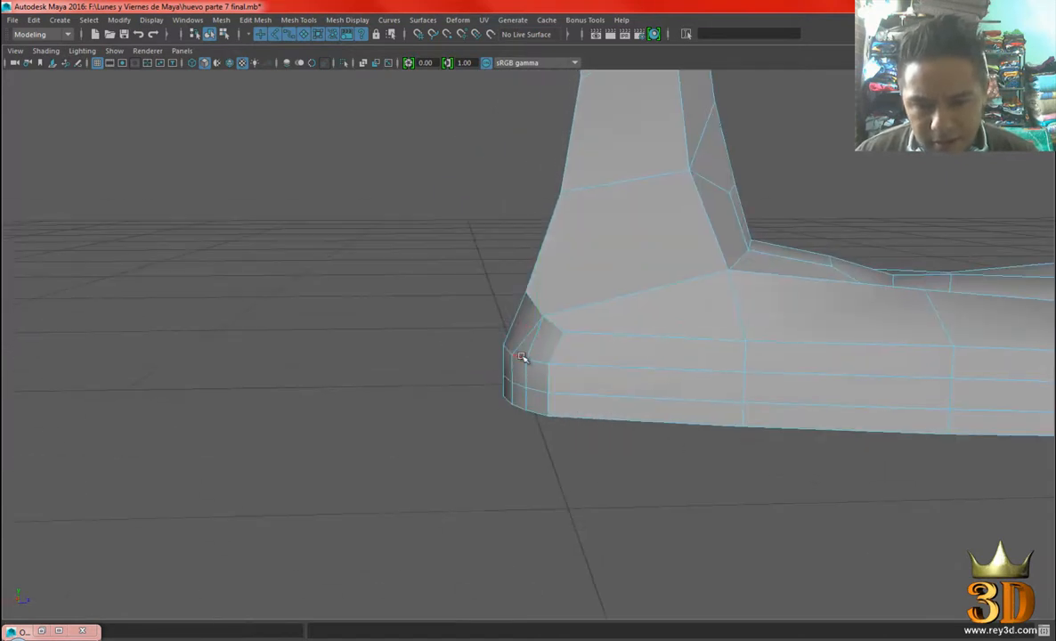
left_click(555, 350)
left_click(549, 398, "shift")
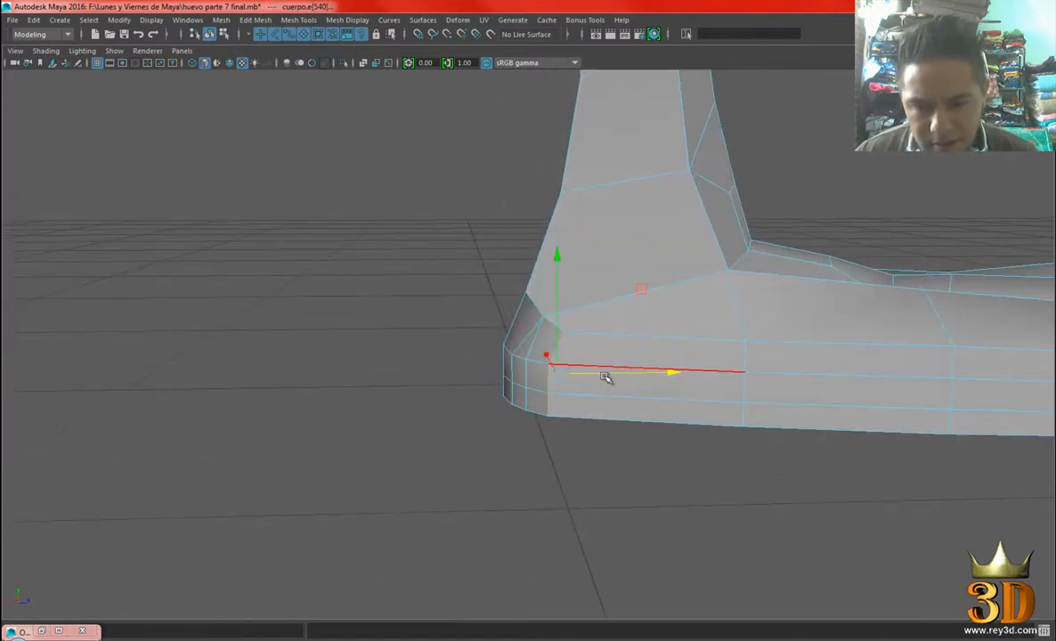
left_click_drag(503, 337, 600, 319, "alt")
Return to object mode, preview the body smoothed and inspect the rounded heel and foot.
right_click_drag(539, 205, 588, 187)
left_click(549, 214)
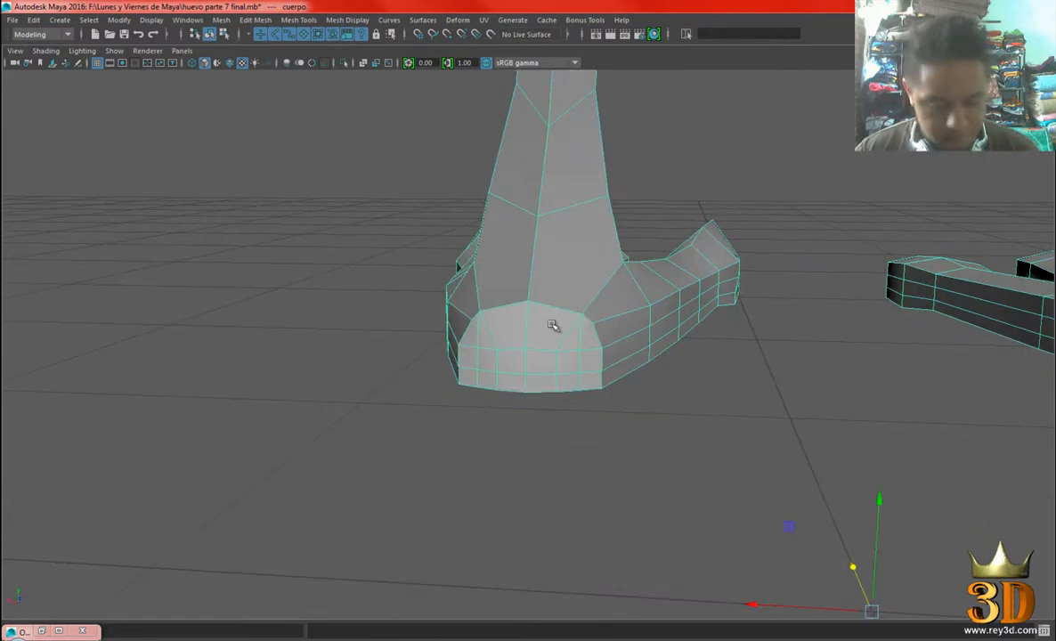
key("3")
right_click_drag(548, 308, 434, 283, "alt")
left_click(434, 283)
left_click_drag(434, 284, 659, 347, "alt")
scroll(722, 320, "down", 5)
middle_click_drag(659, 347, 686, 400, "alt")
In the front view, select all body faces on the -X half, including its arm and leg, and delete them.
right_click_drag(576, 285, 581, 317)
key("space")
left_click_drag(730, 303, 721, 328)
scroll(664, 338, "down", 4)
scroll(623, 392, "up", 3)
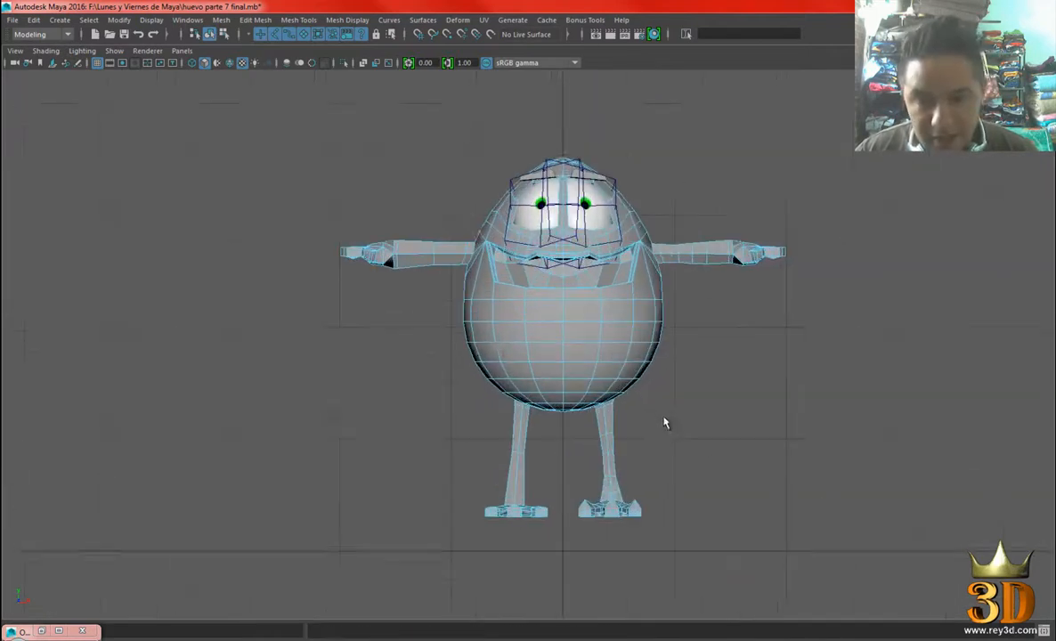
scroll(474, 365, "up", 3)
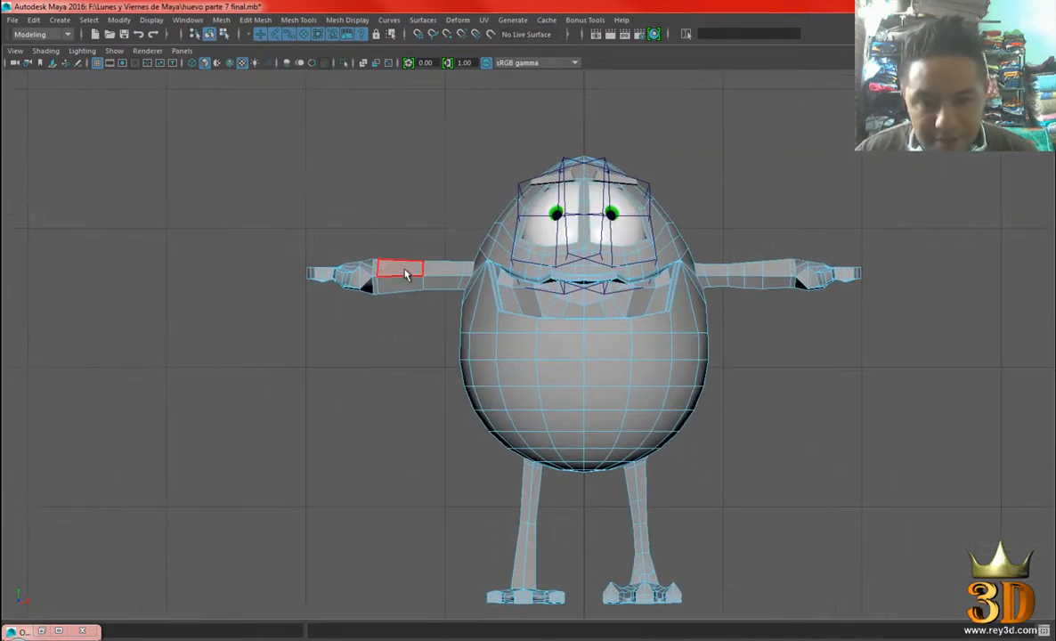
scroll(722, 460, "down", 3)
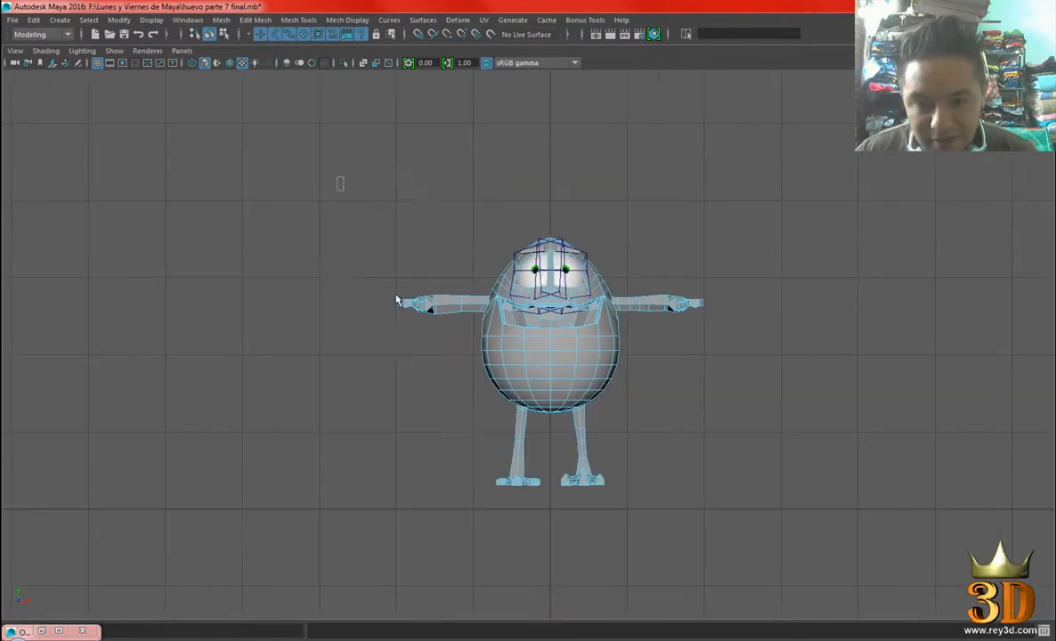
left_click_drag(337, 177, 549, 548)
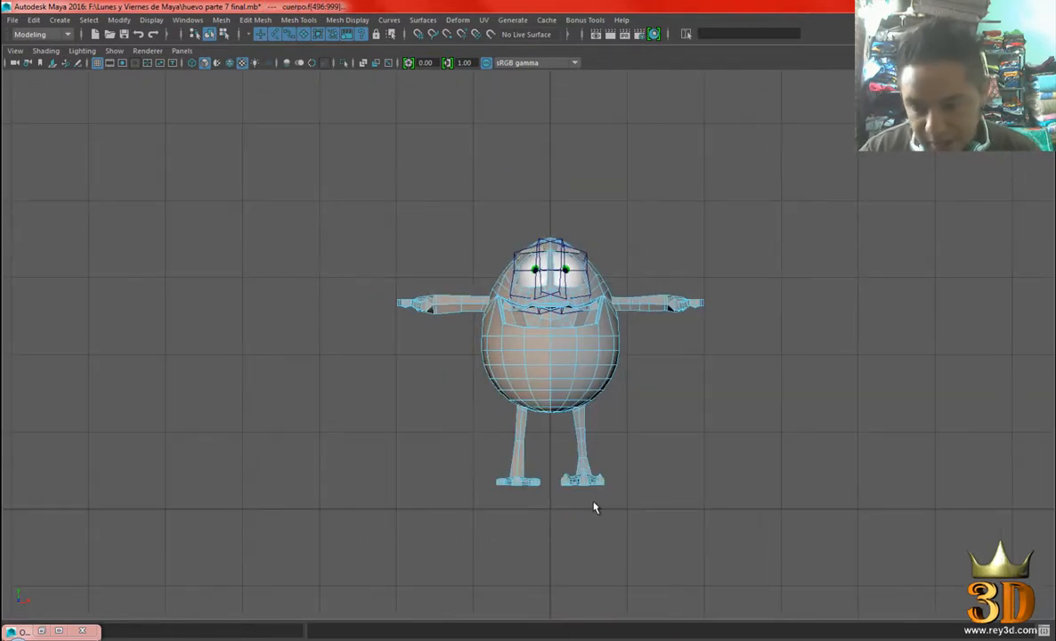
key("Delete")
Back in the perspective view, mirror the remaining body half with Mirror -X and show the mesh's construction history in the Channel Box.
key("space")
mouse_move(657, 373)
left_mouse_down()
mouse_move(663, 346)
mouse_move(670, 376)
left_mouse_up()
right_click_drag(520, 283, 638, 422)
left_click(548, 278)
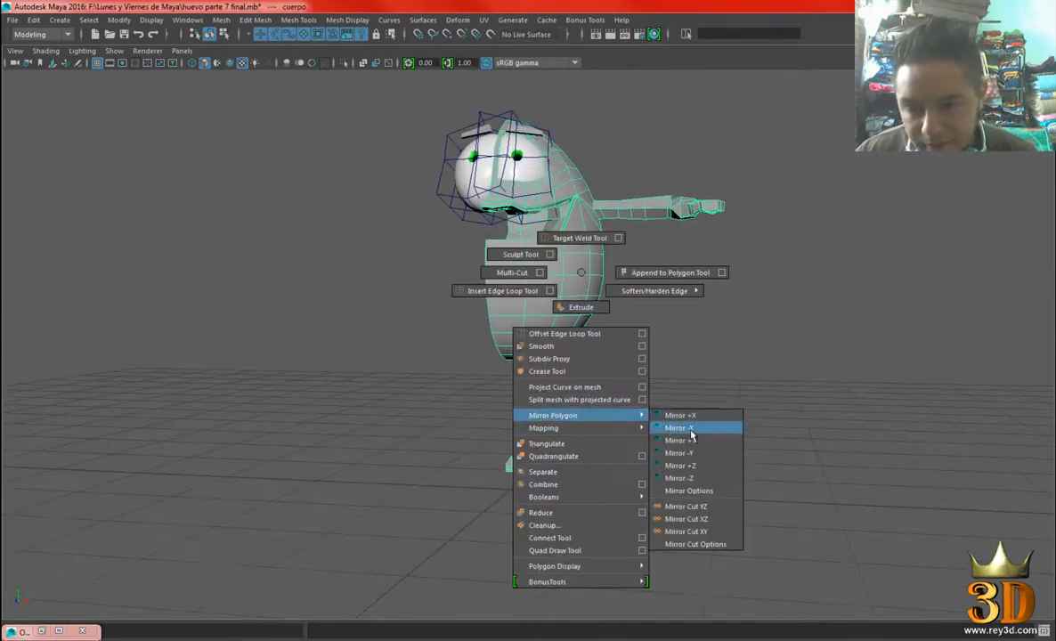
right_click_drag(686, 433, 685, 432, "shift")
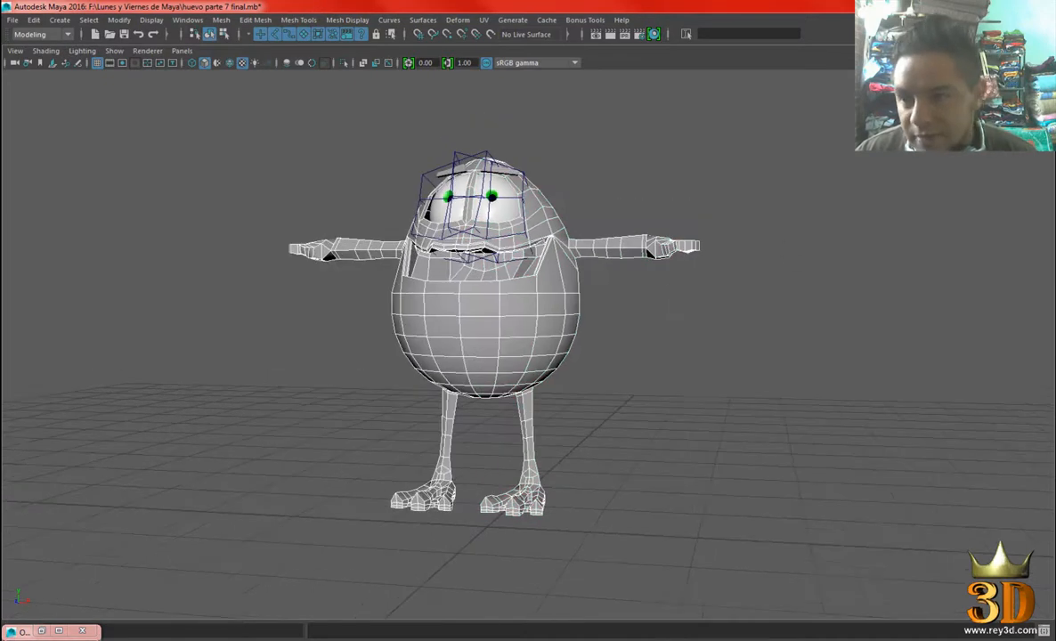
left_click(1043, 33)
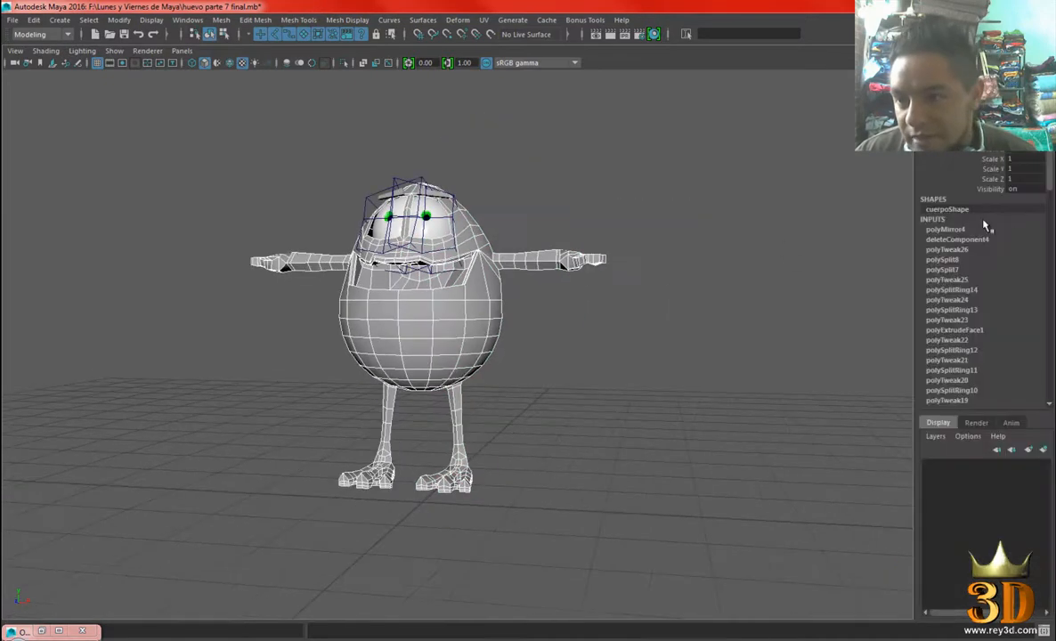
scroll(962, 232, "down", 3)
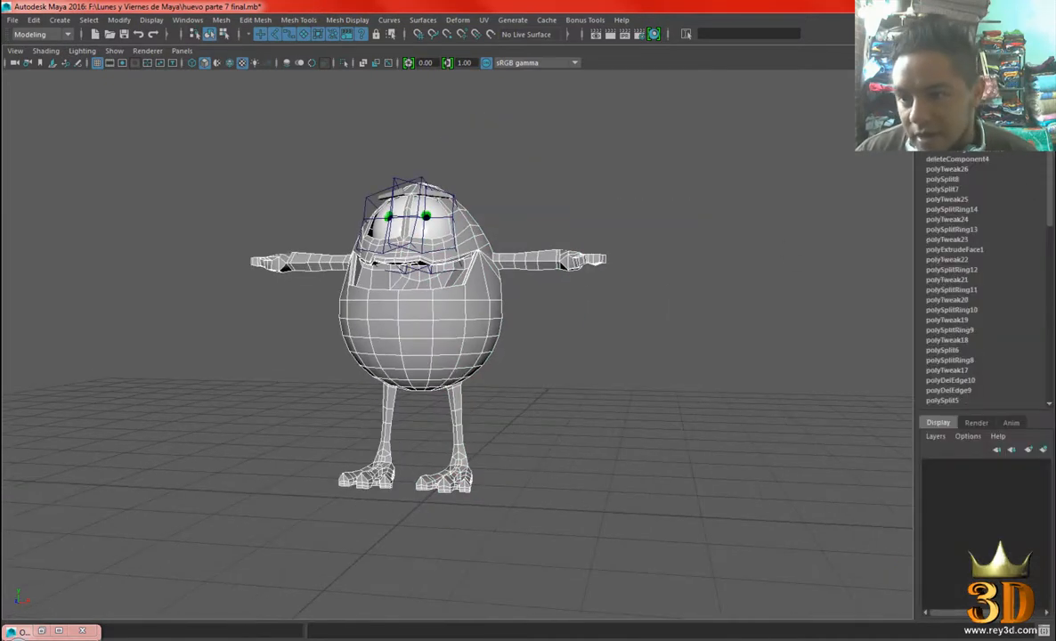
Deselect the mirrored body and examine the whole smoothed character with both new feet.
right_click_drag(497, 370, 574, 350, "alt")
left_click(575, 348)
middle_click_drag(575, 349, 614, 361, "alt")
left_click_drag(598, 326, 634, 321, "alt")
right_click_drag(635, 320, 608, 313, "alt")
mouse_move(607, 313)
left_mouse_down("alt")
mouse_move(618, 302)
mouse_move(605, 318)
left_mouse_up("alt")
right_click_drag(606, 318, 618, 320, "alt")
left_click(549, 330)
left_click_drag(544, 366, 650, 365, "alt")
left_click(612, 372)
Hide deformers in the viewport so the lattice cages around the eyes are not displayed.
left_click(114, 51)
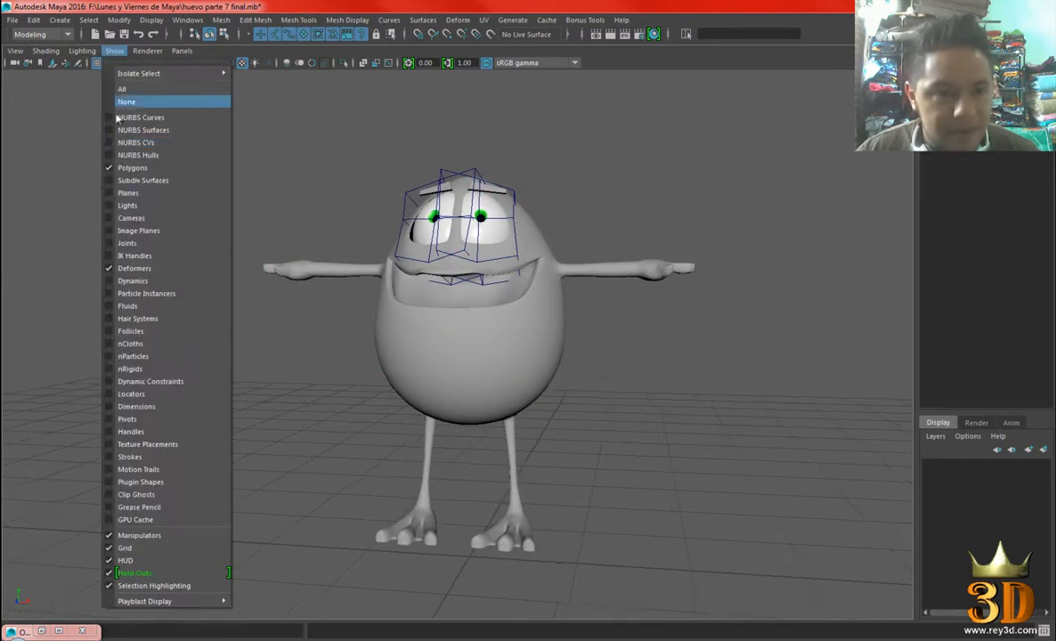
left_click(157, 281)
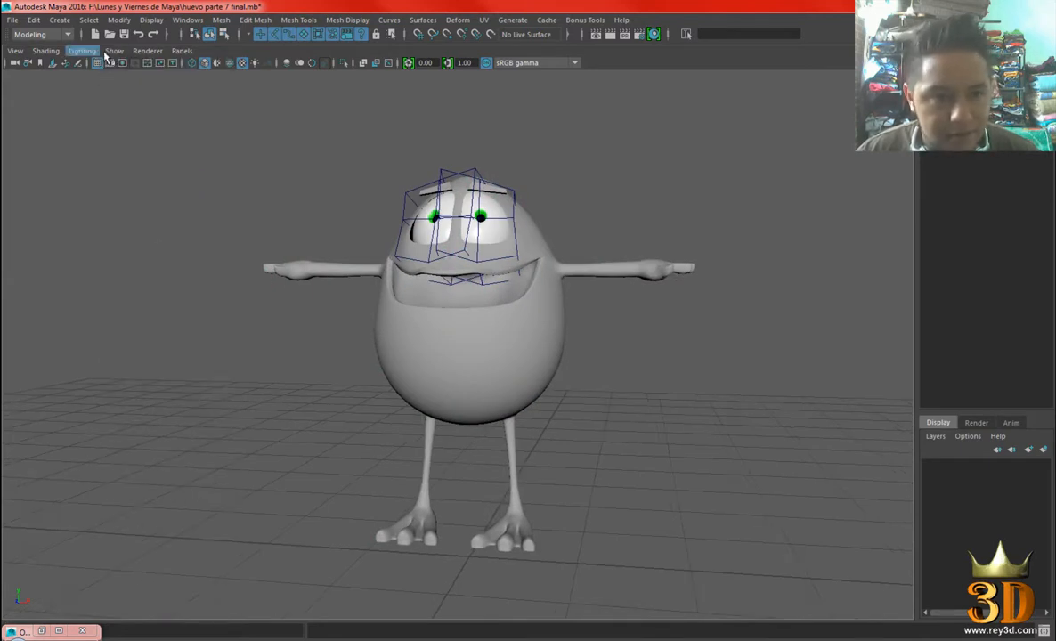
left_click(114, 52)
left_click(143, 267)
left_click_drag(528, 266, 549, 286, "alt")
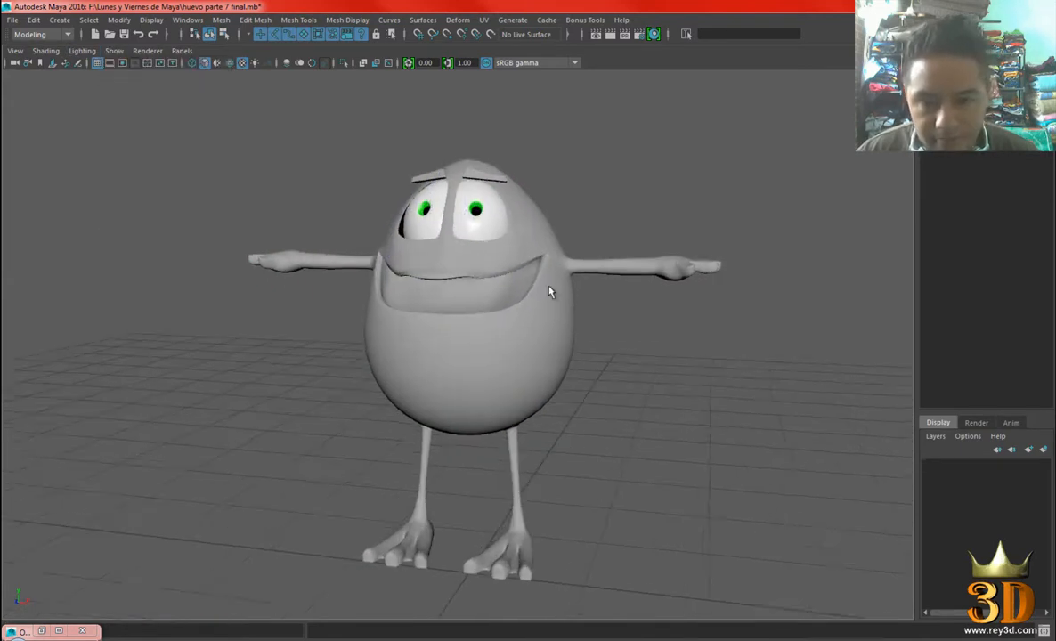